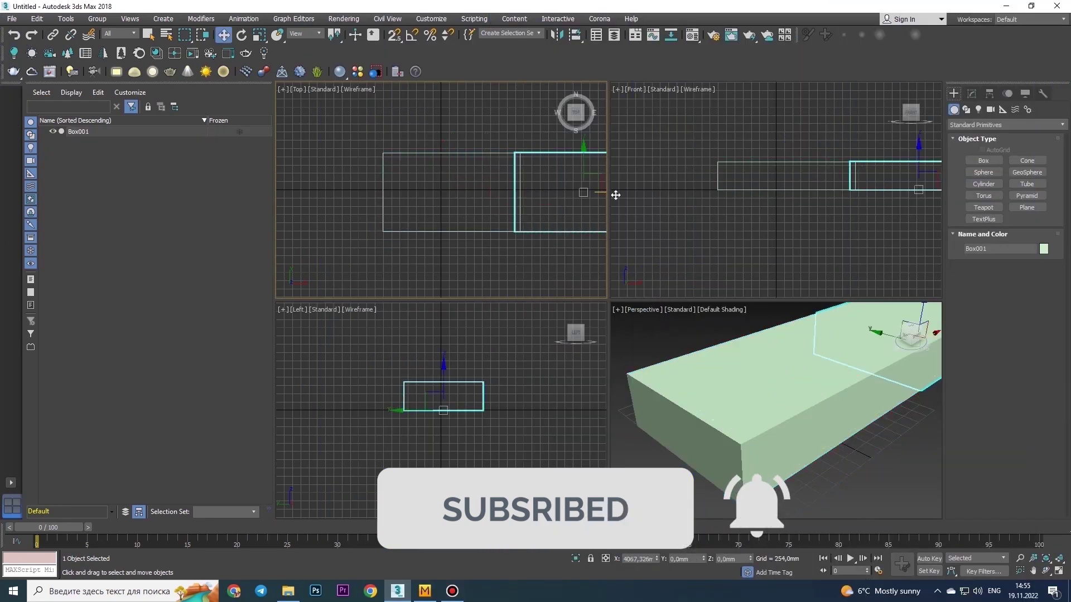
Clone the box into a third box beside the others and lengthen it
key("alt+w")
middle_click_drag(685, 346, 524, 346)
left_click(972, 94)
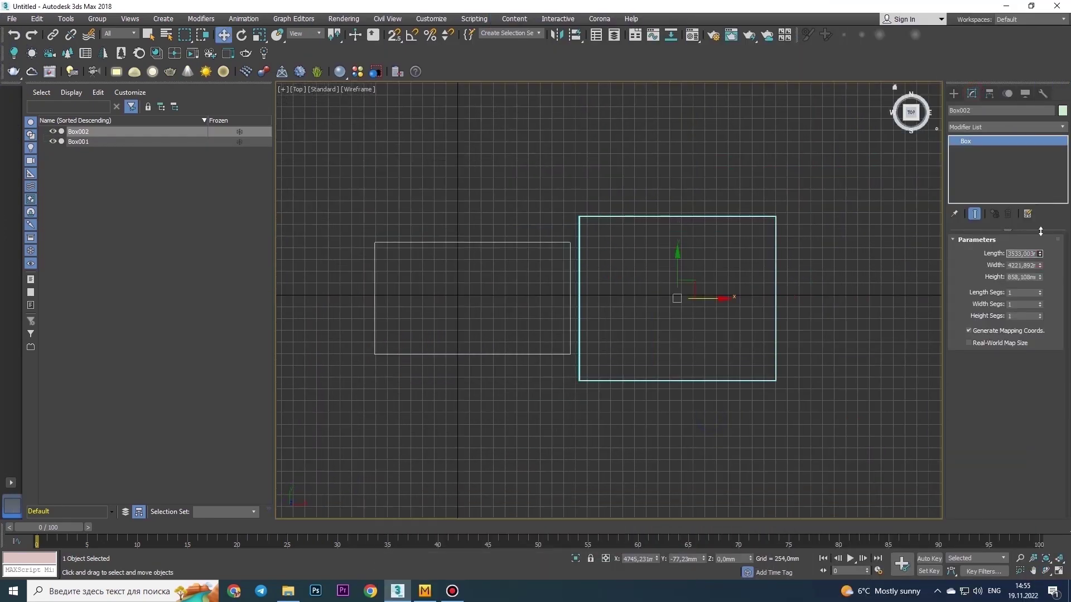
left_click_drag(693, 300, 854, 323, "shift")
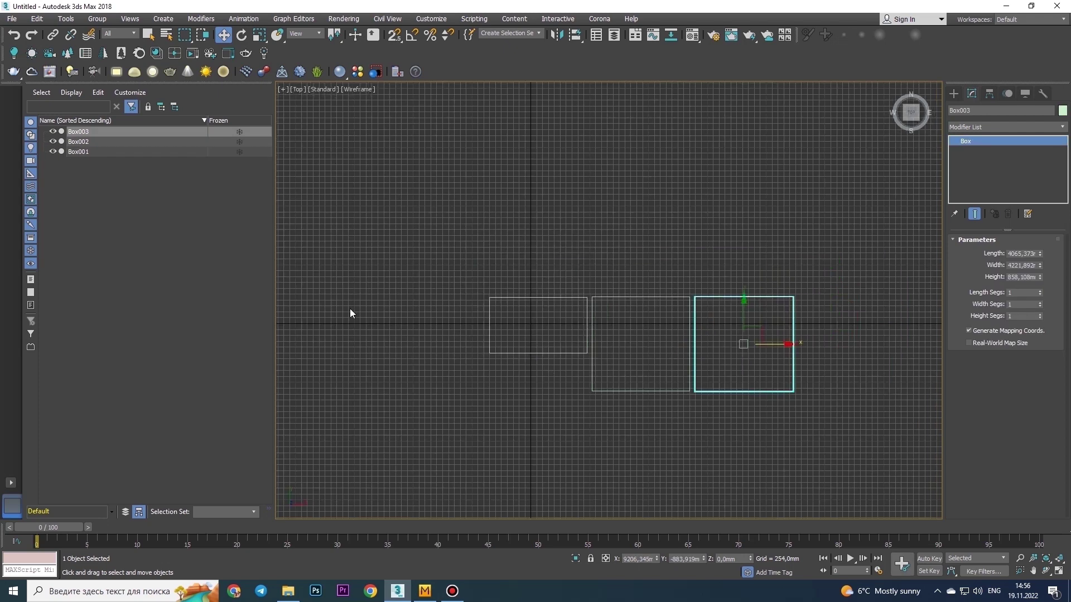
left_click_drag(1040, 253, 1031, 231)
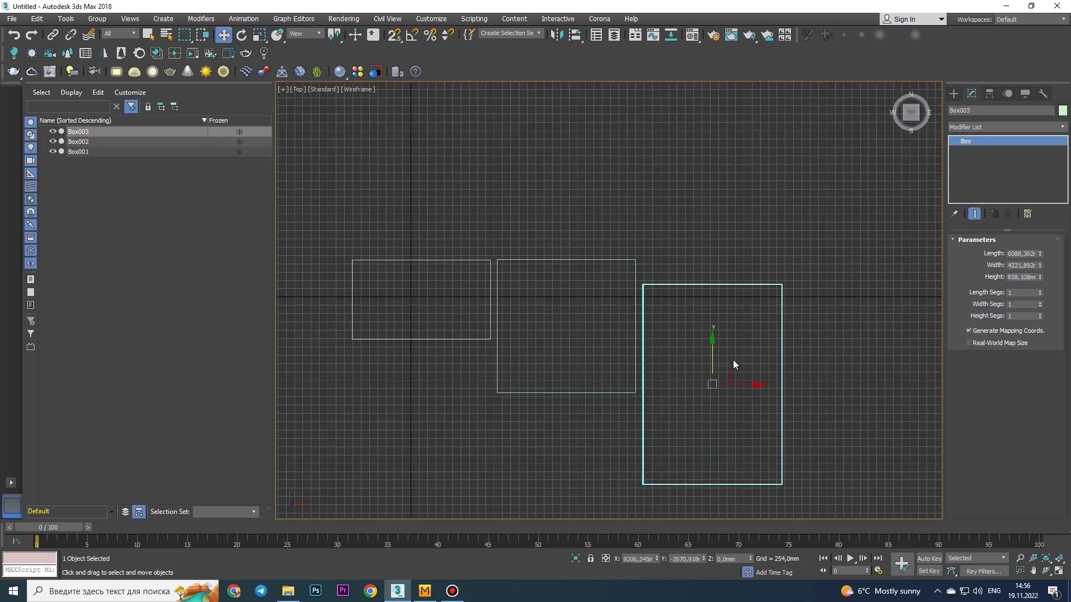
key("ctrl+z")
key("ctrl+z")
Subdivide each of the three boxes into dense segments, with 25 width segments on the first
left_click_drag(1040, 304, 1039, 281)
key("alt+w")
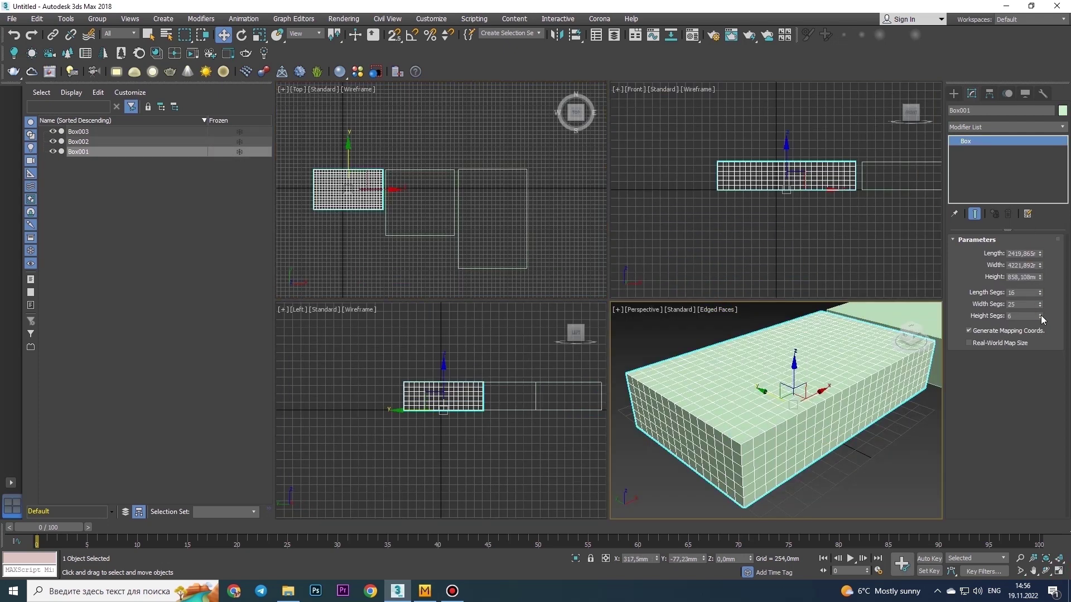
left_click(911, 319)
right_click(321, 170)
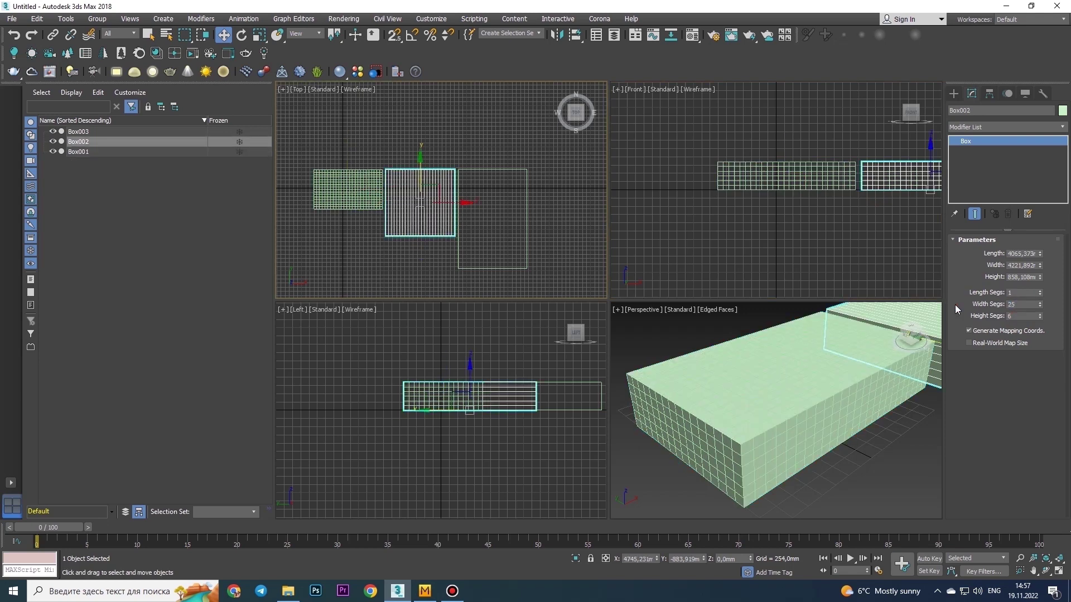
left_click_drag(1040, 293, 1040, 272)
left_click(572, 238)
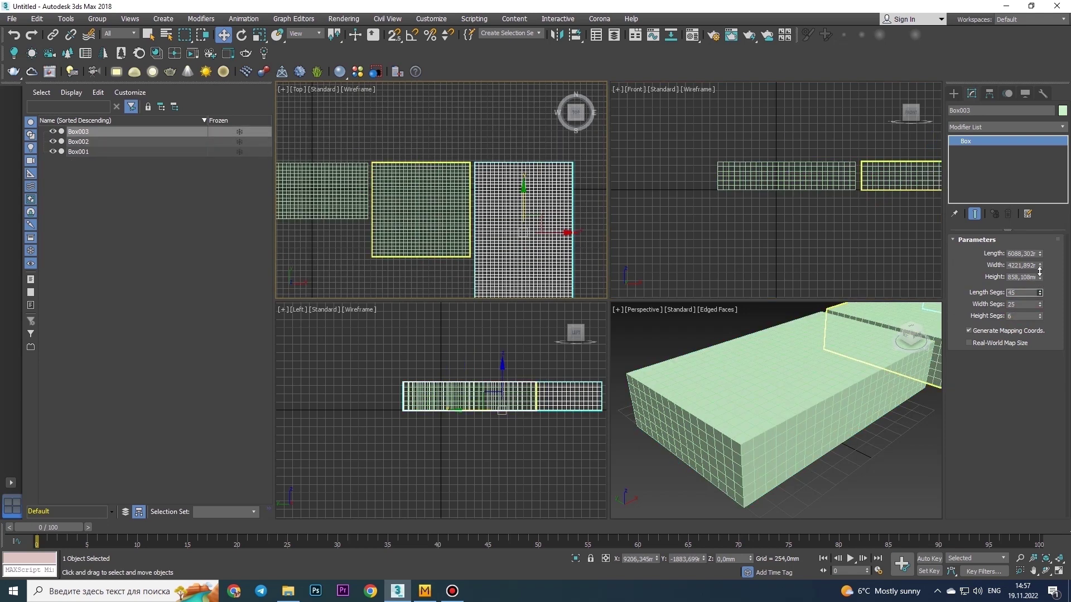
scroll(776, 413, "down", 3)
Try TurboSmooth on all three boxes, undo it, and view the boxes from above
key("alt+w")
key("ctrl+a")
left_click(1007, 126)
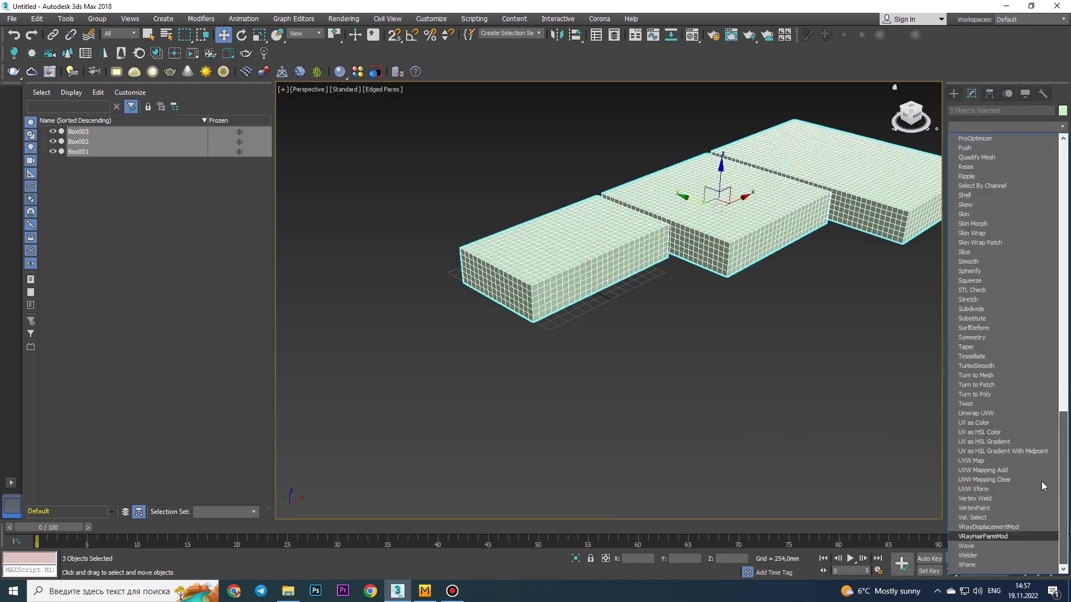
left_click(977, 366)
key("ctrl+z")
middle_click_drag(523, 387, 629, 310, "alt")
left_click(474, 273, "alt")
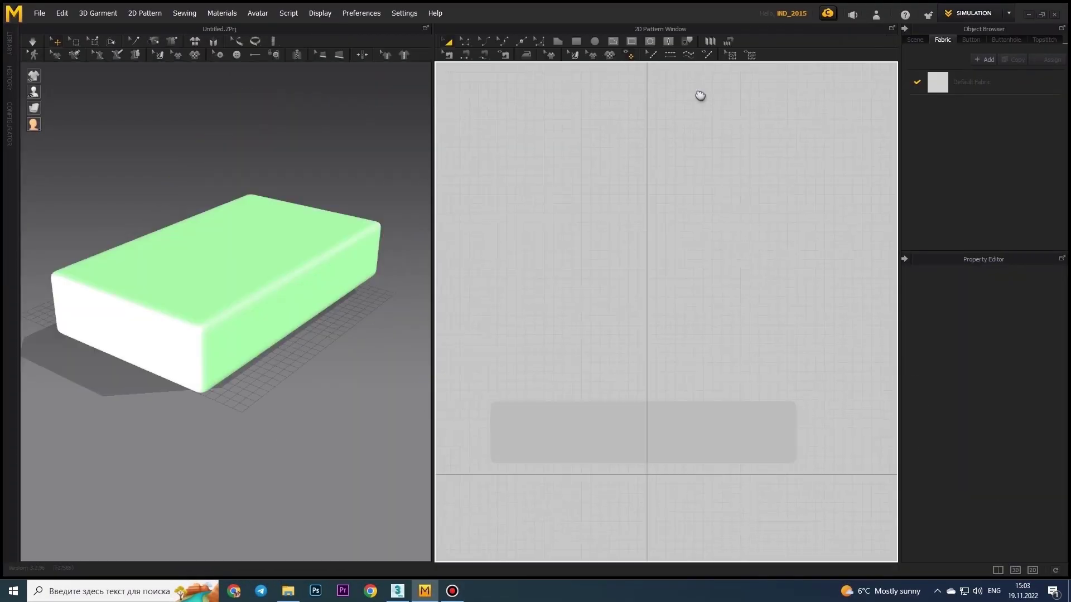
Draw a rectangular polygon panel outline in the 2D pattern window
middle_click_drag(700, 95, 709, 75)
left_click(558, 41)
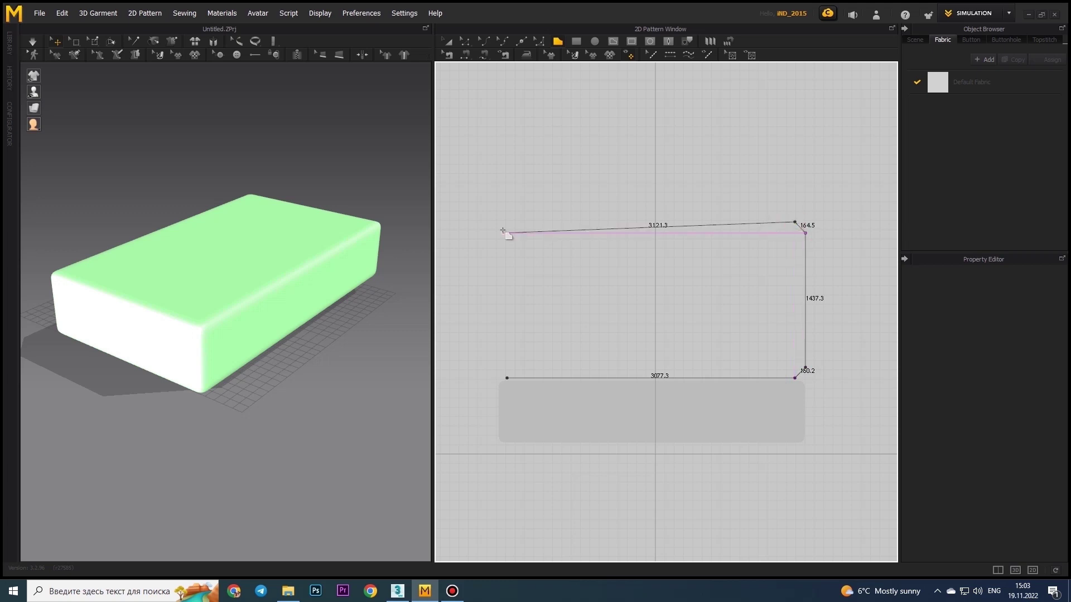
scroll(799, 223, "up", 10)
scroll(799, 223, "up", 2)
left_click(828, 284)
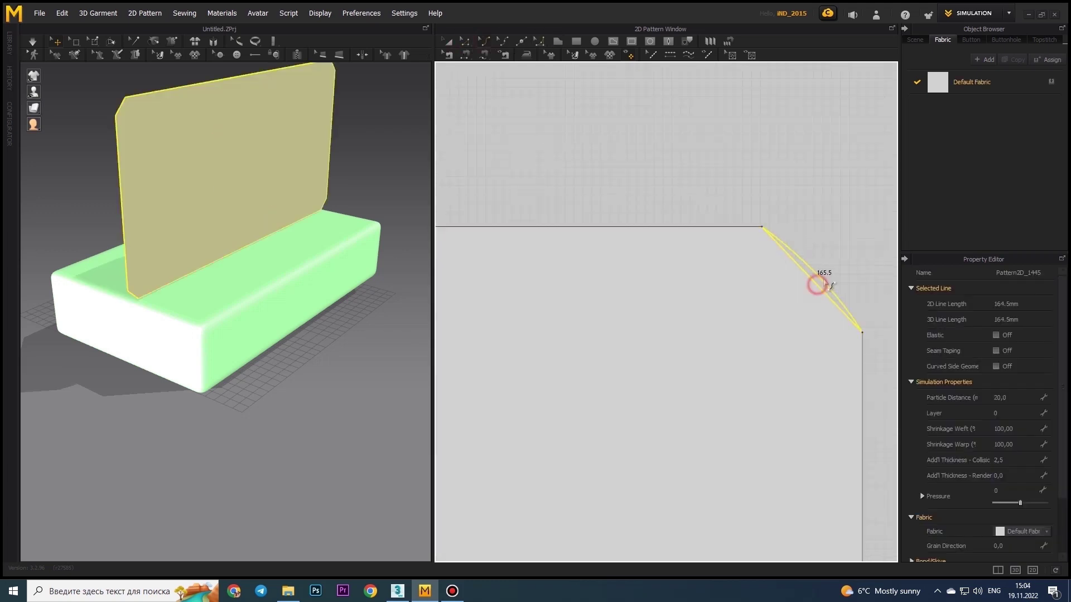
scroll(844, 264, "down", 5)
scroll(648, 297, "up", 3)
Curve the panel's corners into rounded arcs with Edit Curvature
left_click_drag(648, 296, 611, 297)
scroll(611, 297, "down", 5)
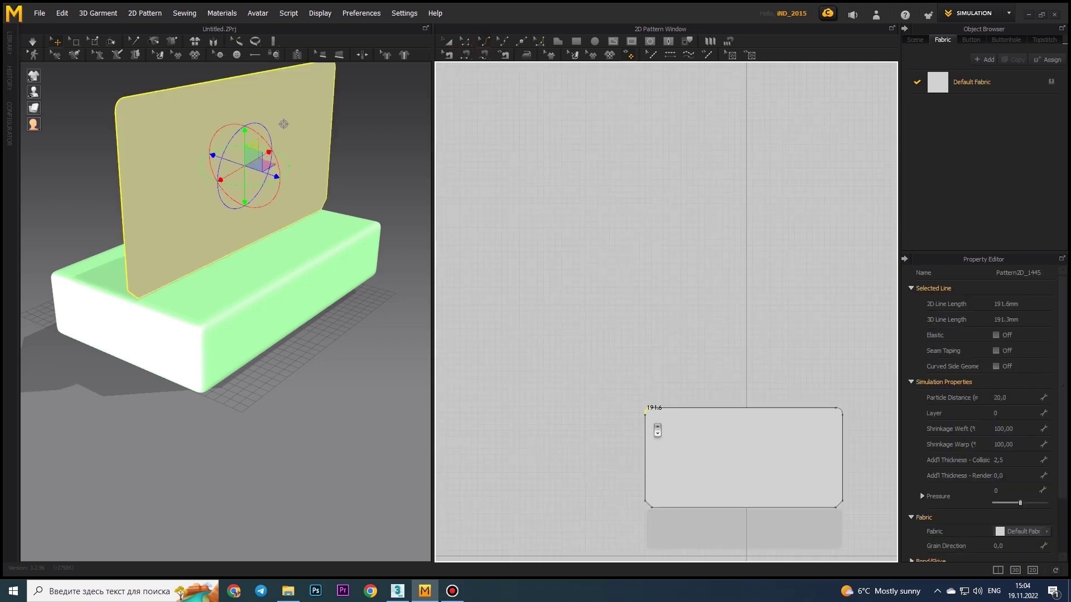
scroll(657, 431, "up", 5)
left_click_drag(667, 500, 652, 522)
scroll(651, 521, "down", 5)
scroll(734, 470, "up", 5)
scroll(734, 471, "up", 1)
left_click_drag(764, 453, 796, 475)
scroll(239, 190, "down", 2)
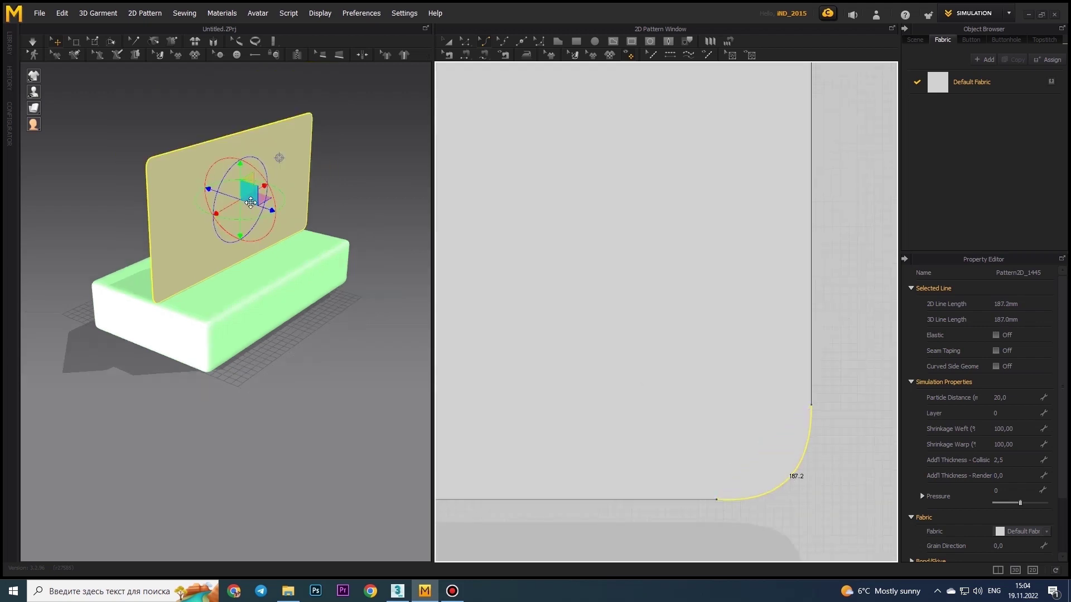
Rotate the panel flat over the box and move its top edge upward
left_click_drag(262, 167, 228, 176)
right_click_drag(228, 176, 203, 211)
scroll(745, 371, "down", 5)
scroll(849, 413, "down", 2)
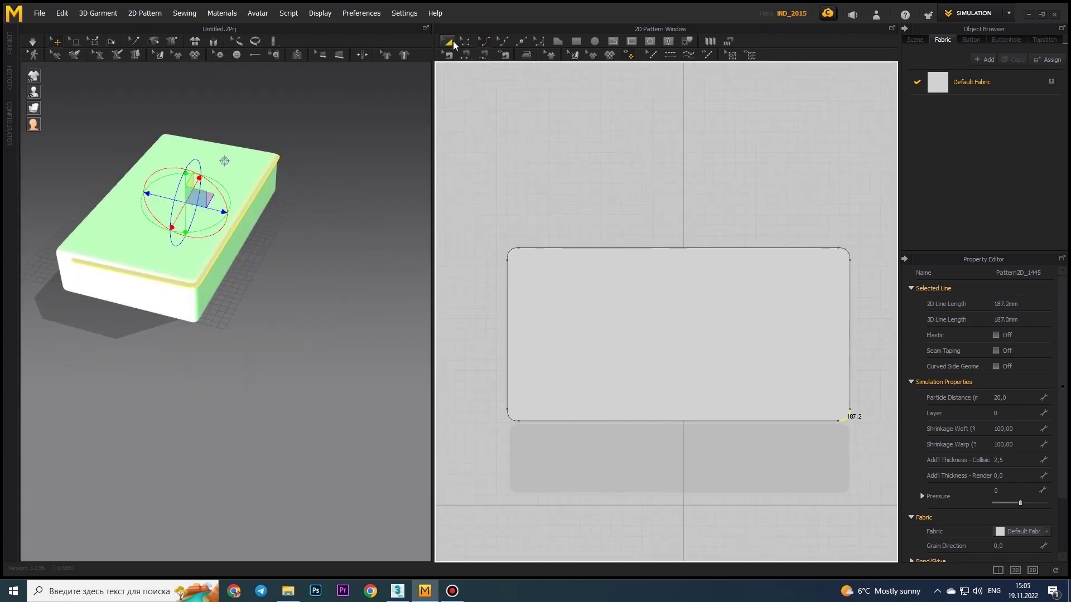
left_click_drag(678, 248, 696, 229)
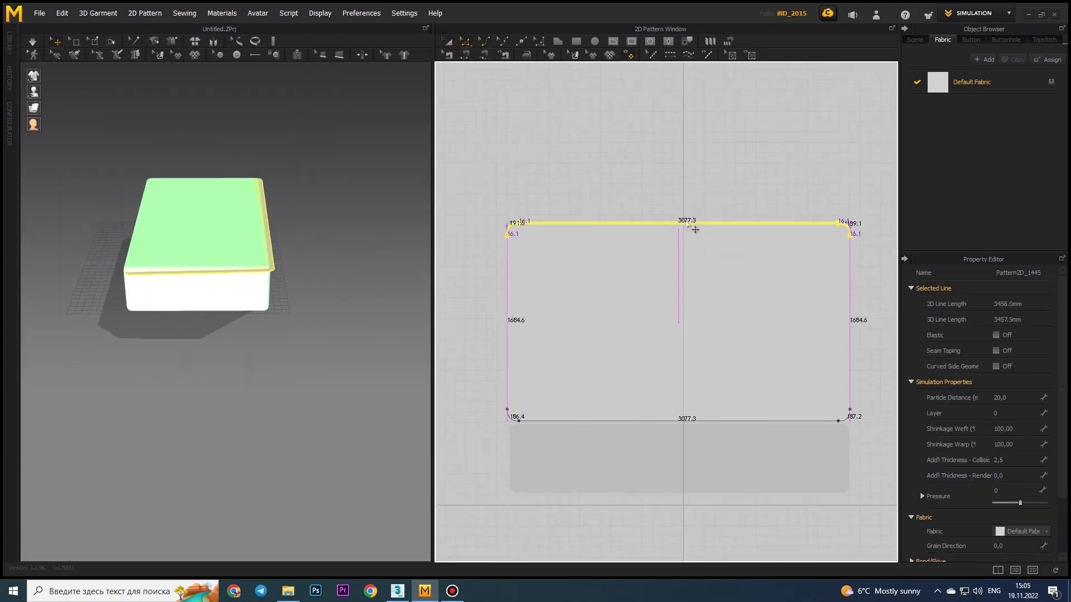
left_click(346, 278)
right_click_drag(394, 294, 357, 312)
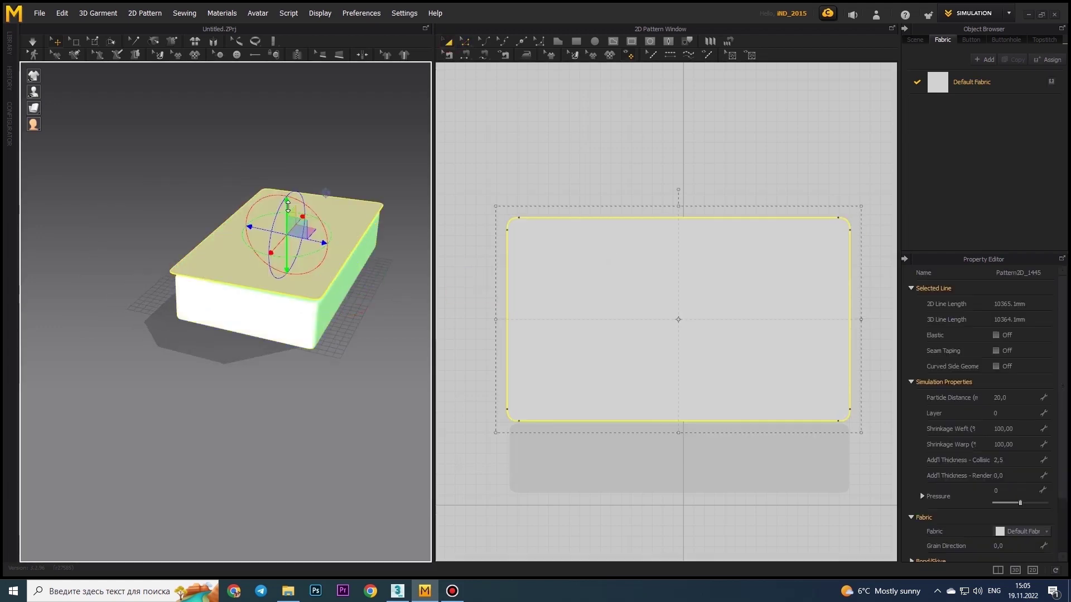
Draw three vertical and two horizontal internal lines across the panel, Fold Strength 5, Fold Angle 180
left_click(519, 422)
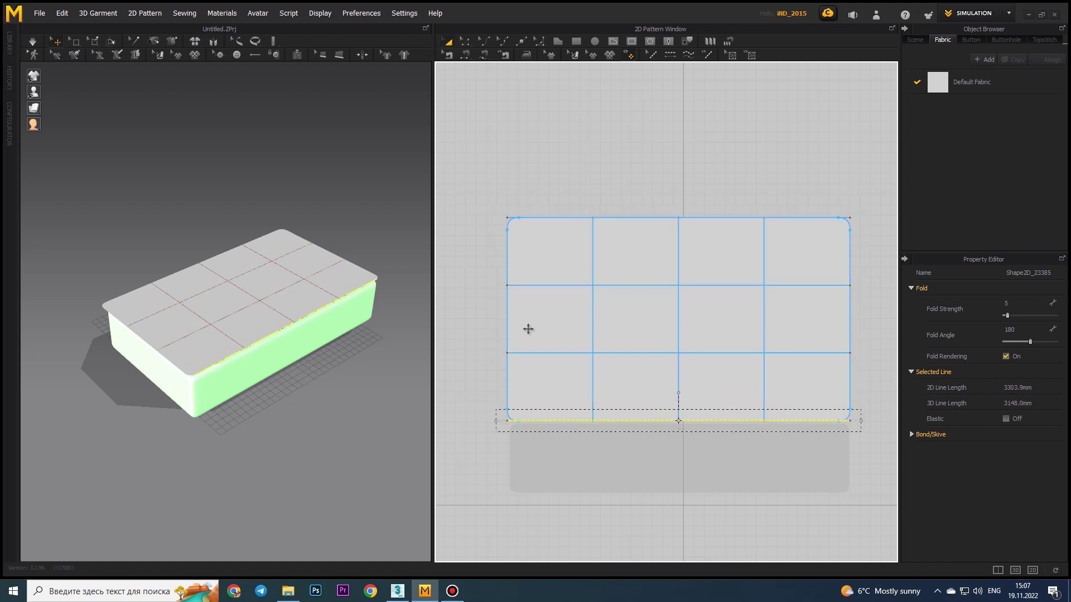
Place the side strip's points segment by segment to match the panel's edge lengths
scroll(857, 206, "up", 3)
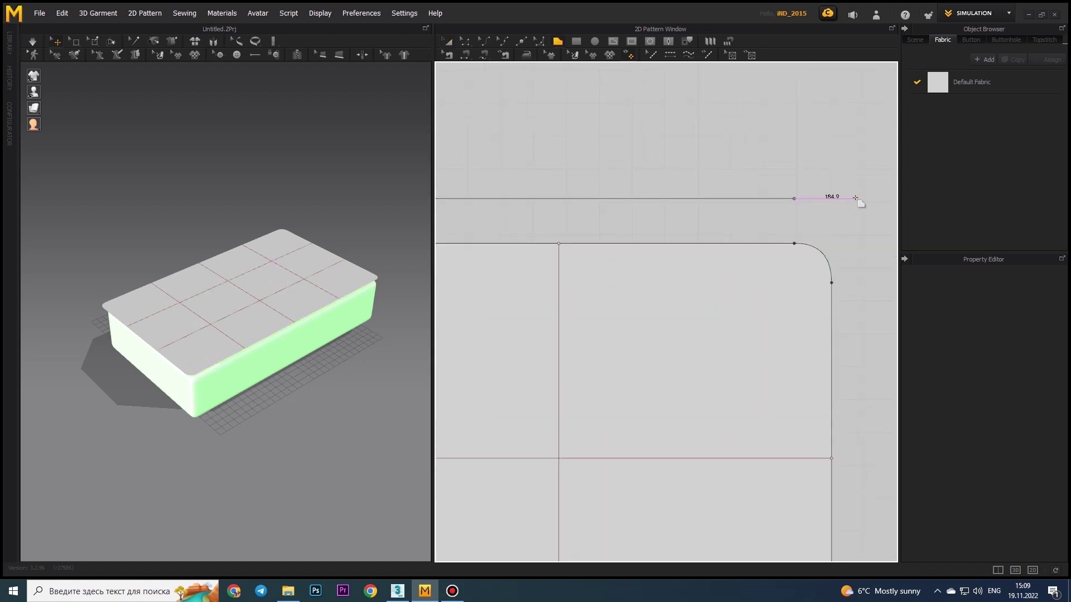
left_click(857, 199)
scroll(725, 231, "down", 2)
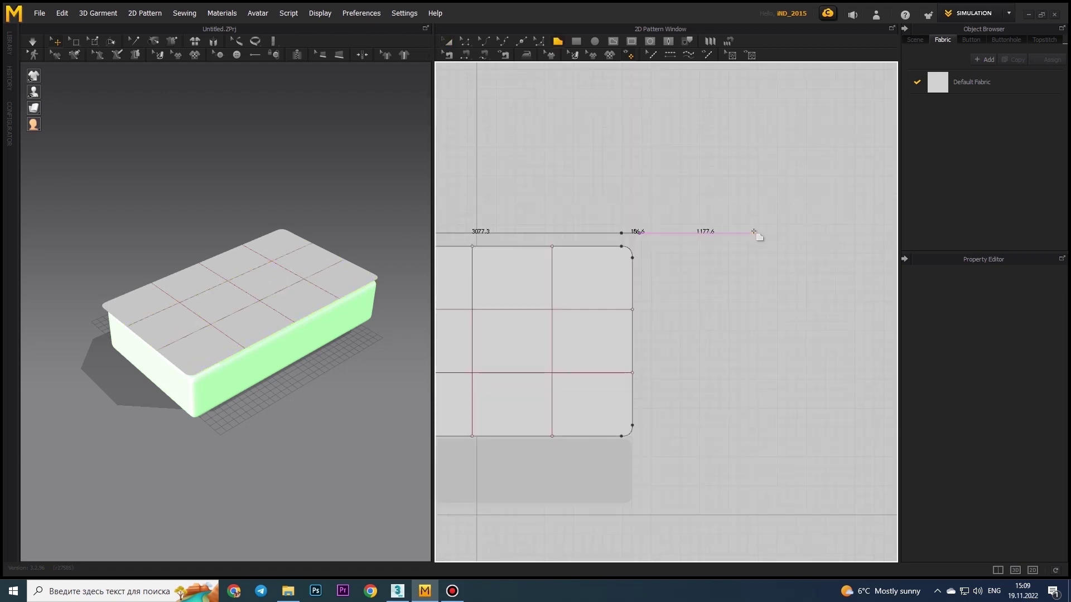
left_click(827, 233)
scroll(835, 239, "down", 2)
scroll(842, 241, "down", 2)
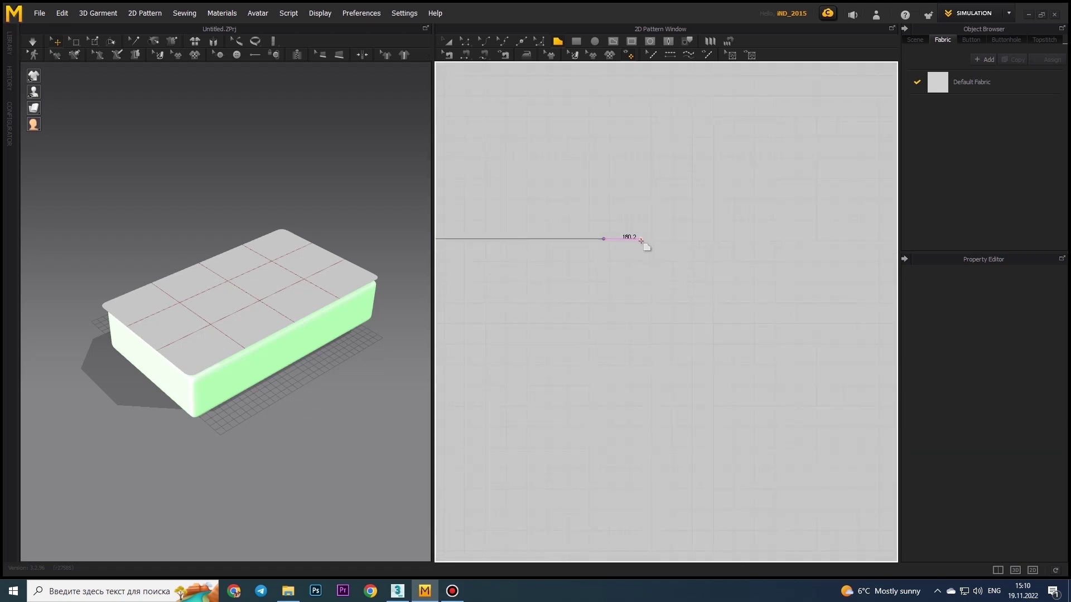
scroll(829, 239, "down", 2)
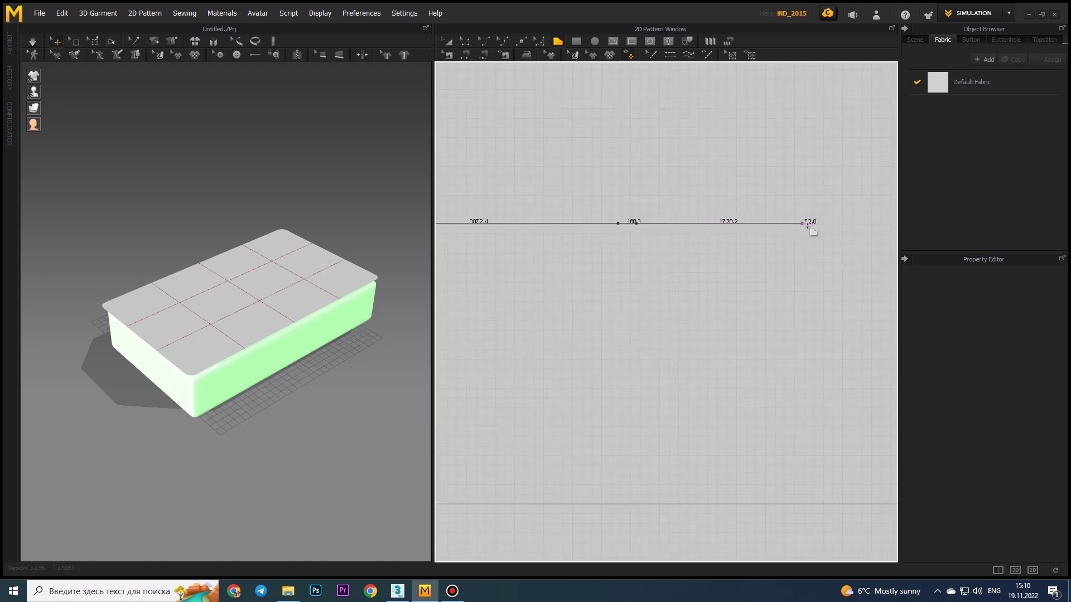
Add the strip's far corner points and close it into a 22834.6 mm pattern
left_click(824, 225)
scroll(825, 223, "down", 2)
scroll(827, 155, "down", 2)
left_click(826, 136)
left_click(817, 136)
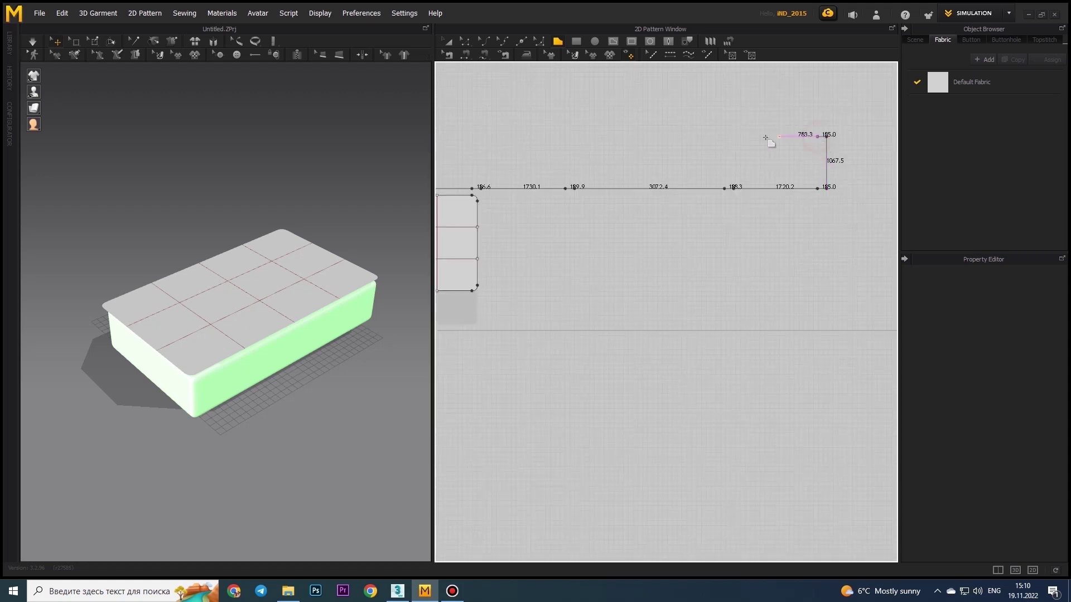
left_click(567, 136)
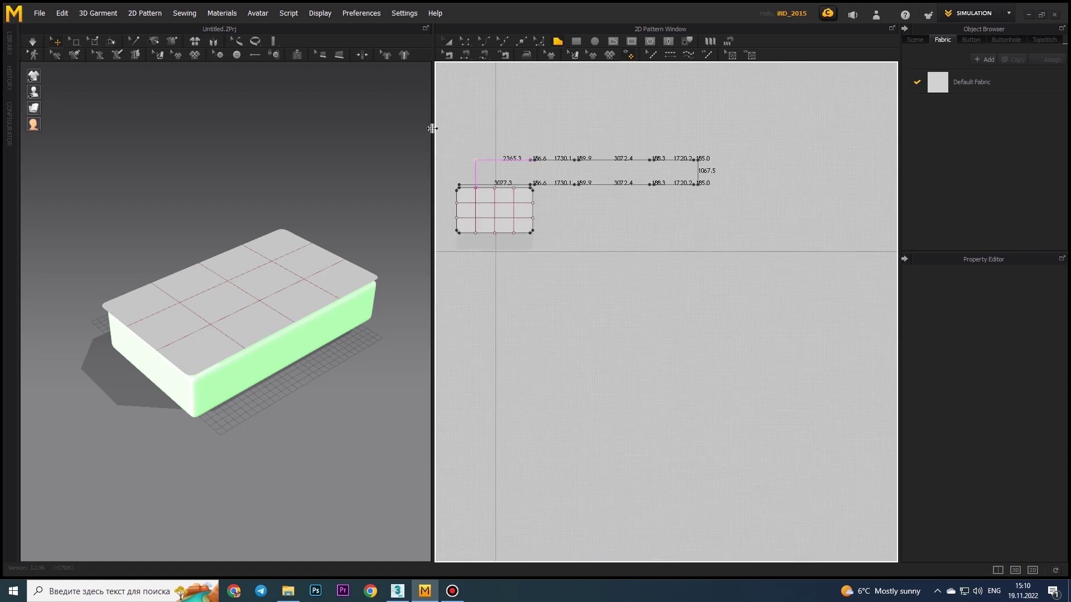
scroll(446, 190, "up", 3)
scroll(331, 233, "down", 1)
Reposition the side strip in the 2D and 3D views
key("a")
right_click_drag(331, 233, 357, 313)
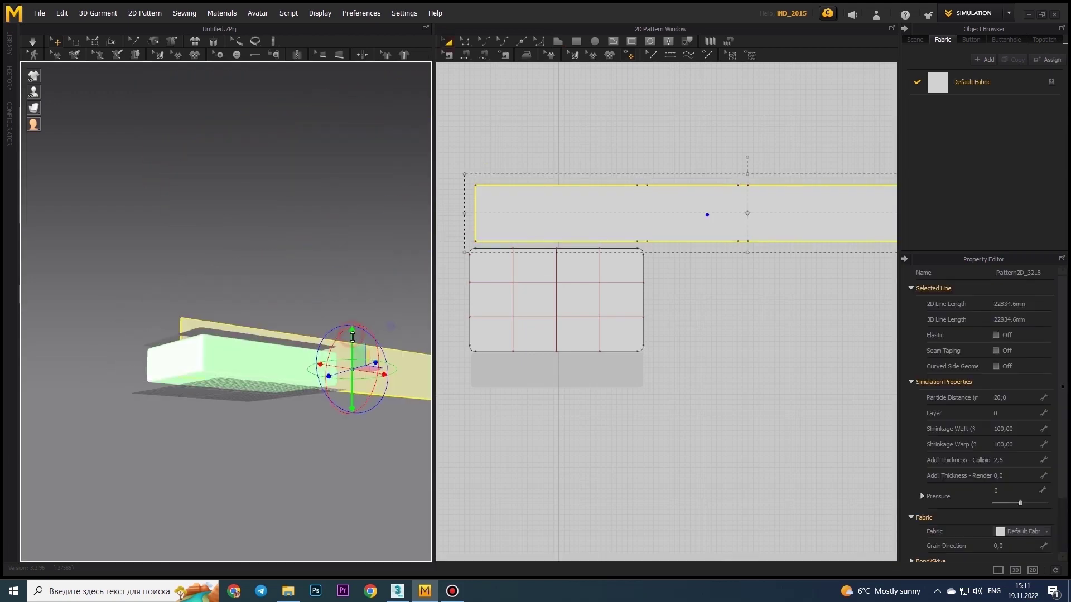
left_click_drag(750, 185, 752, 197)
Place a copy of the grid panel under the box and freeze it
left_click(574, 259)
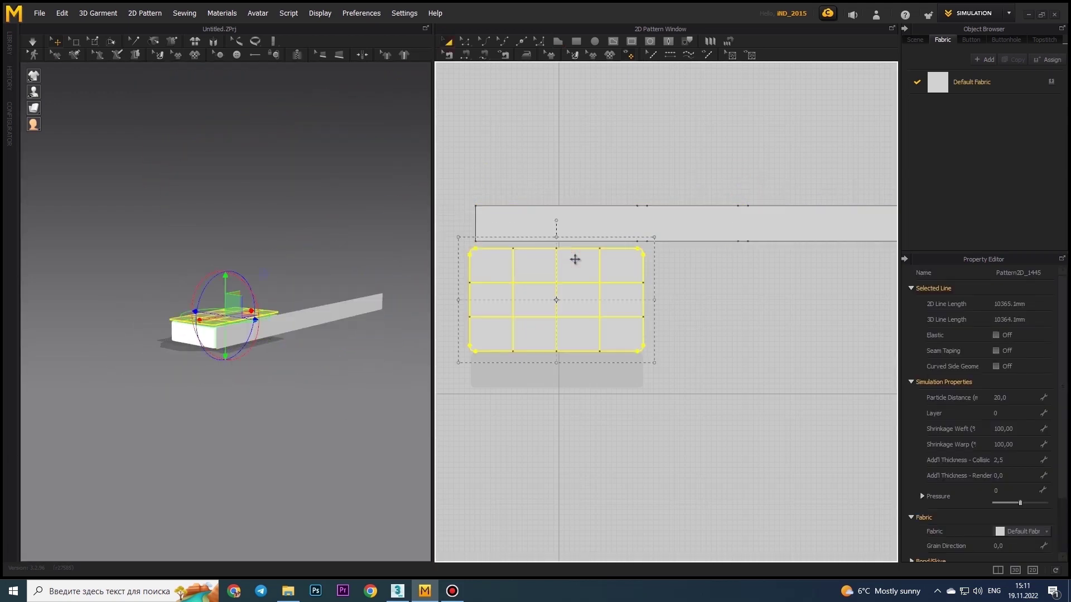
left_click(558, 140)
scroll(223, 312, "up", 5)
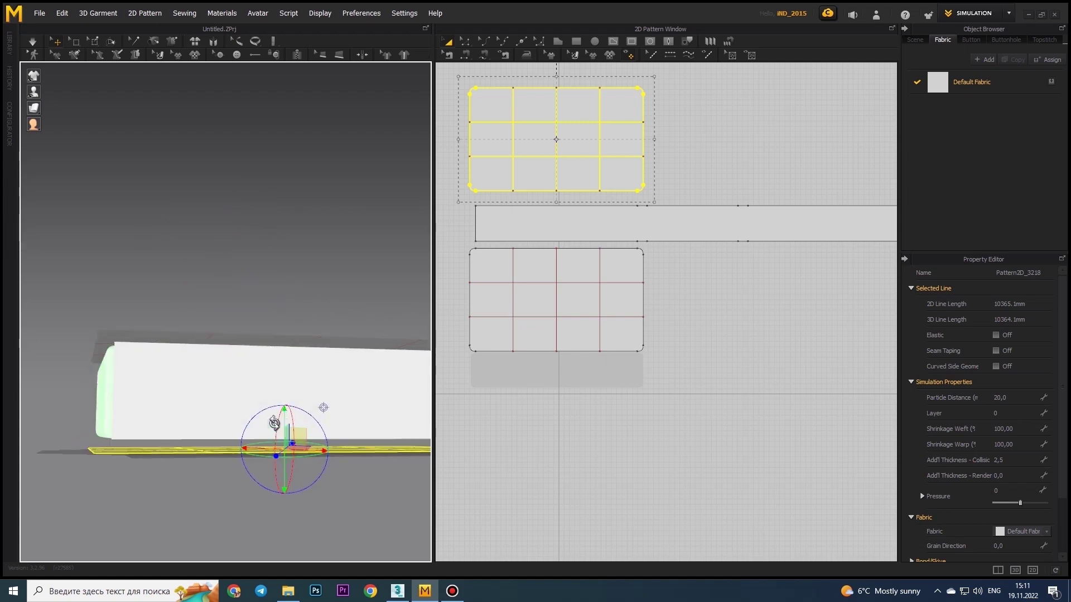
right_click_drag(279, 435, 298, 416)
right_click(427, 334)
left_click(480, 385)
Sew the strip's long edges to the top and bottom panel edges with Segment Sewing
key("n")
left_click(507, 205)
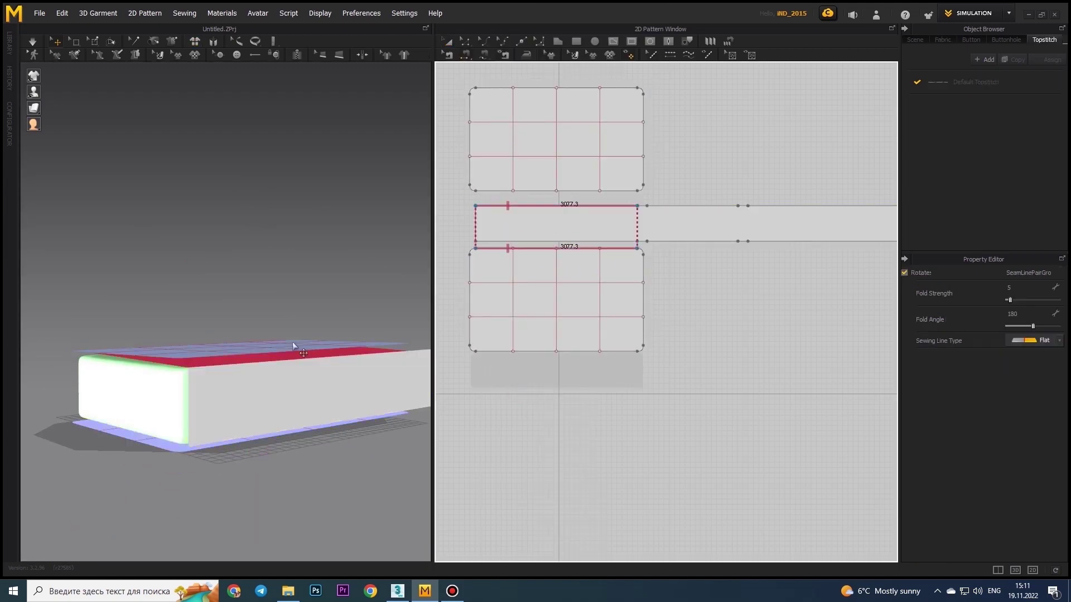
left_click(504, 355)
key("a")
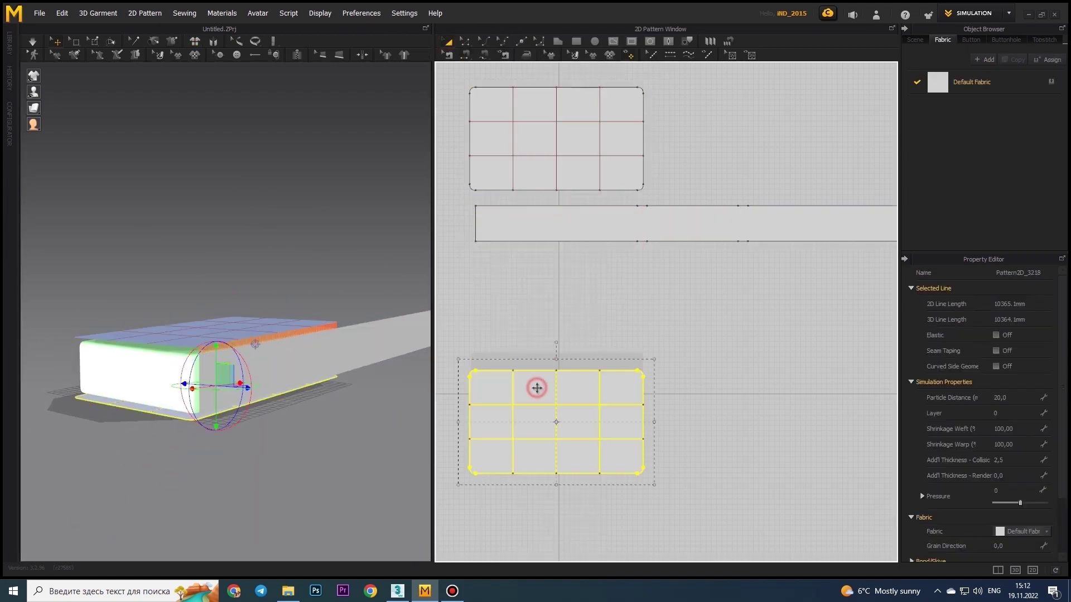
key("n")
scroll(709, 251, "up", 5)
scroll(709, 251, "down", 5)
left_click(710, 233)
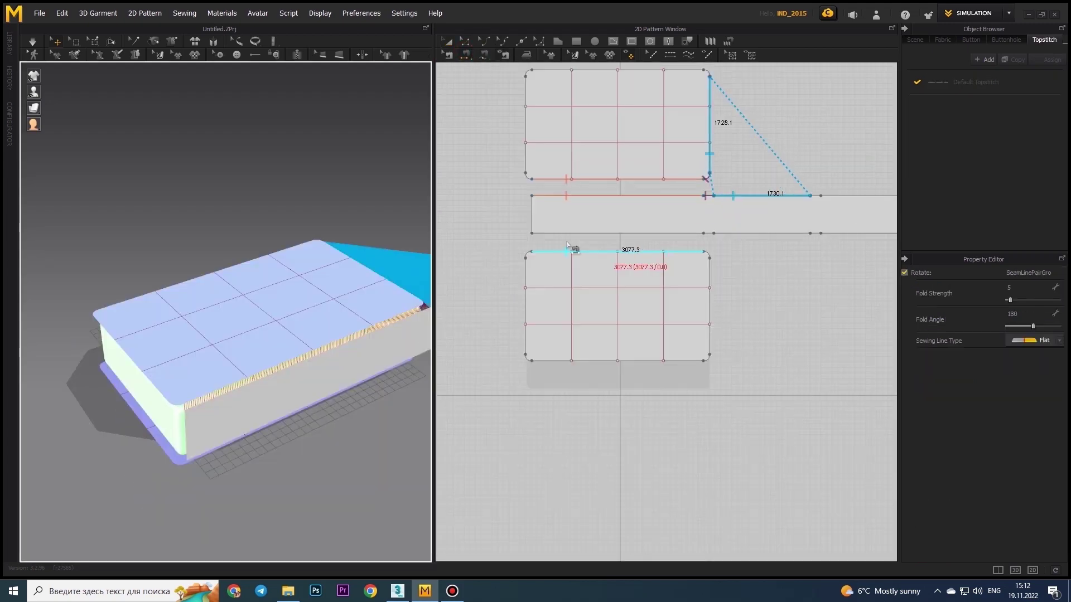
scroll(725, 239, "up", 5)
left_click(732, 244)
scroll(725, 251, "down", 5)
key("a")
Select all patterns and start the cloth simulation
key("ctrl+a")
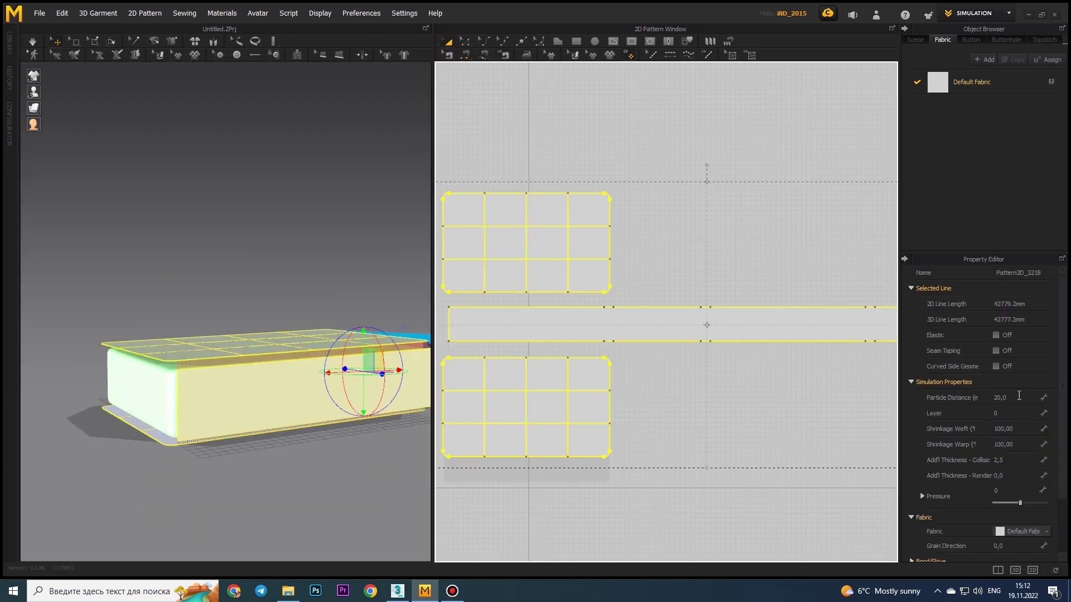
left_click(143, 212)
key("space")
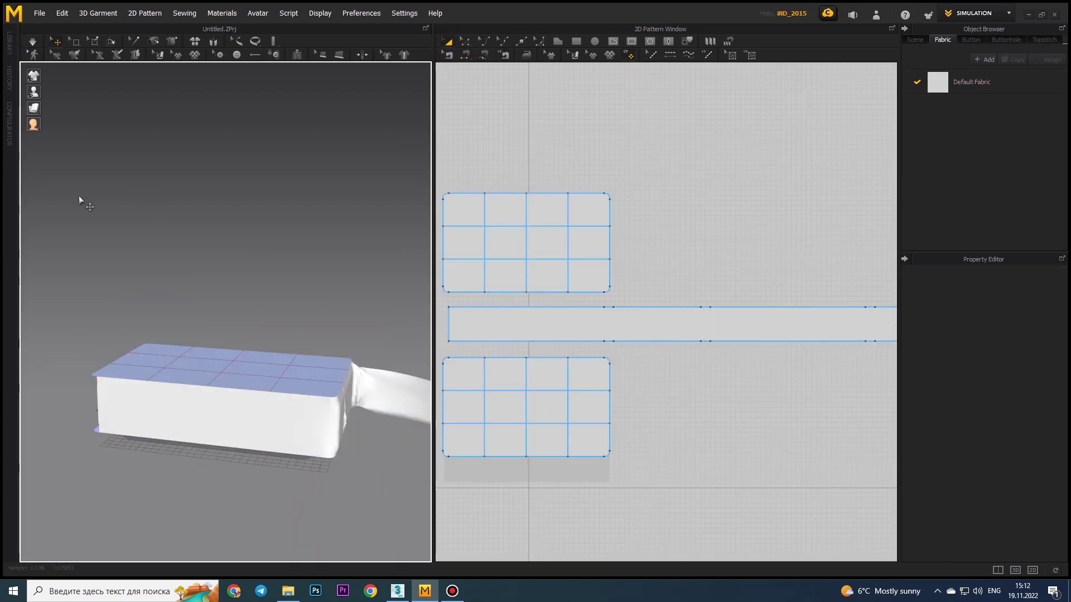
Undo a stray change, select the long side strip, and run the simulation
key("t")
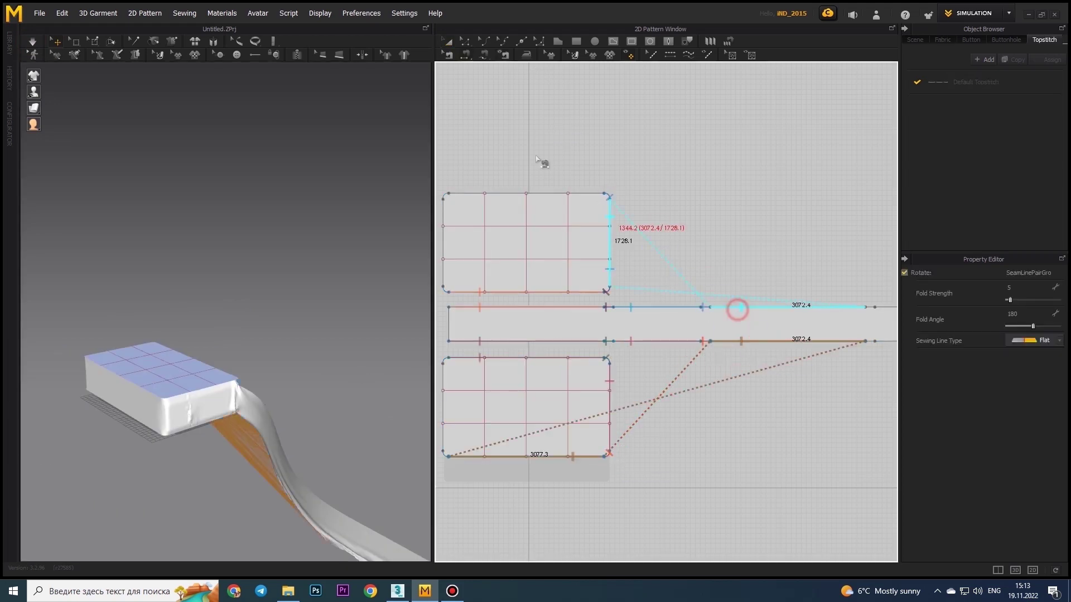
scroll(586, 187, "down", 4)
key("ctrl+z")
scroll(279, 441, "down", 2)
right_click_drag(279, 441, 217, 412)
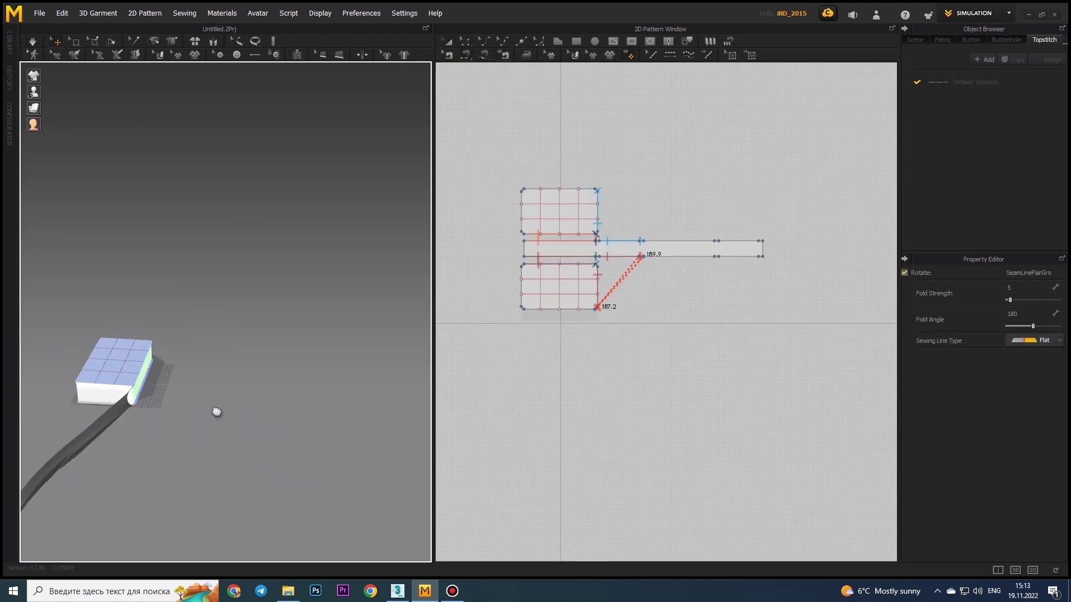
key("q")
left_click(234, 375)
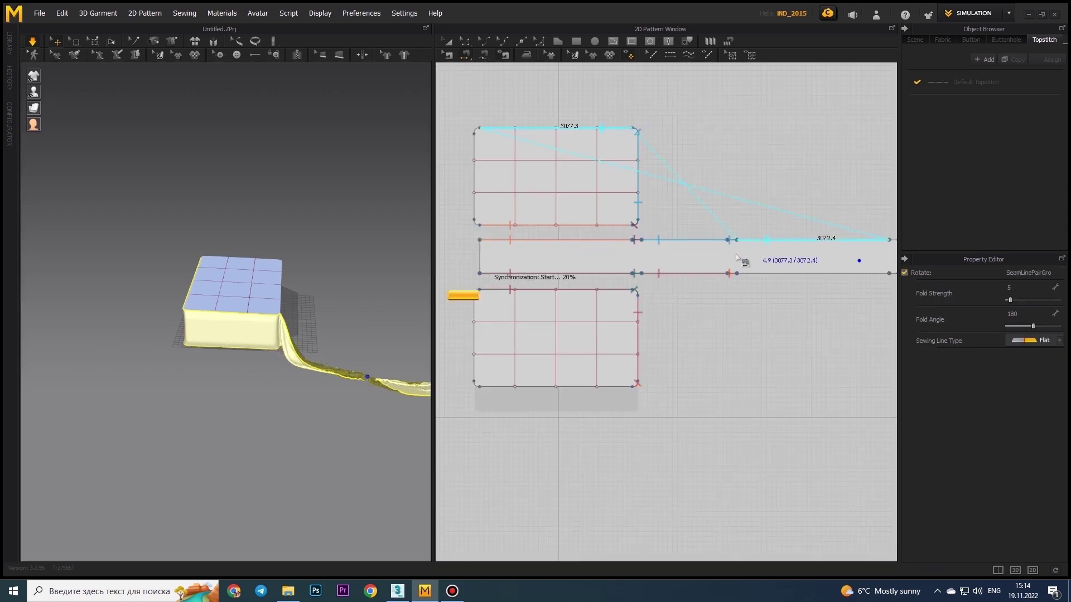
key("space")
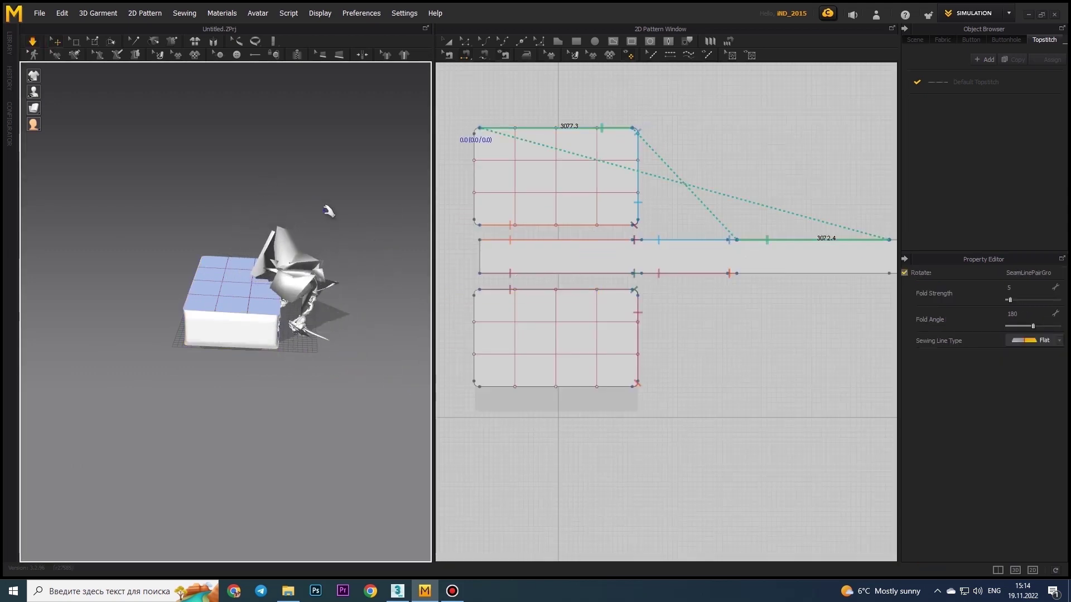
Check the top and bottom seams joining the panels to the strip, then drape the cushion
right_click_drag(328, 212, 222, 288)
scroll(251, 262, "up", 3)
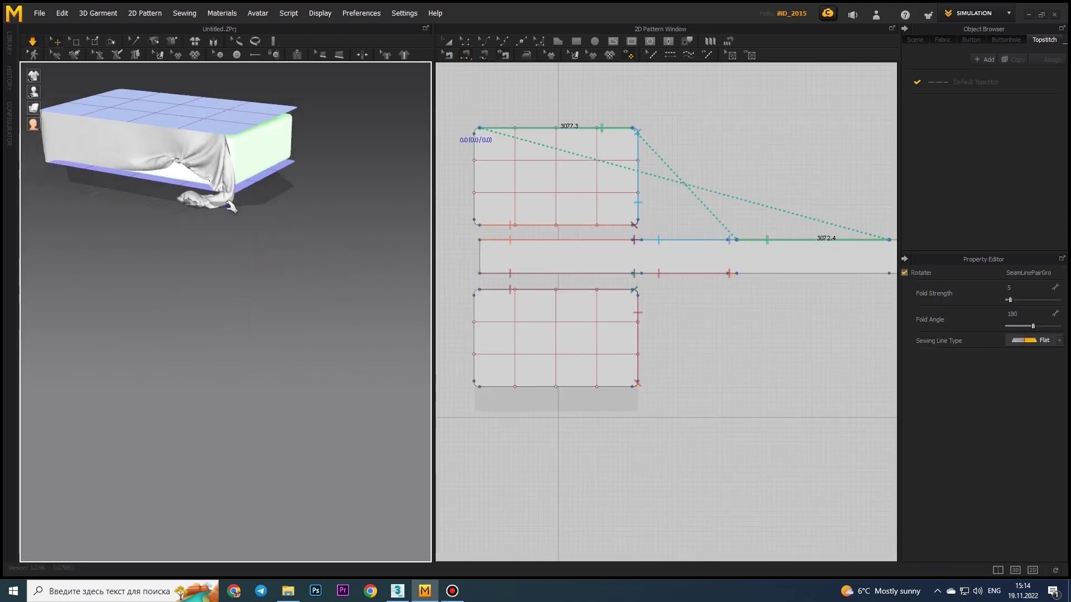
left_click(234, 145)
scroll(496, 159, "down", 2)
left_click(483, 168)
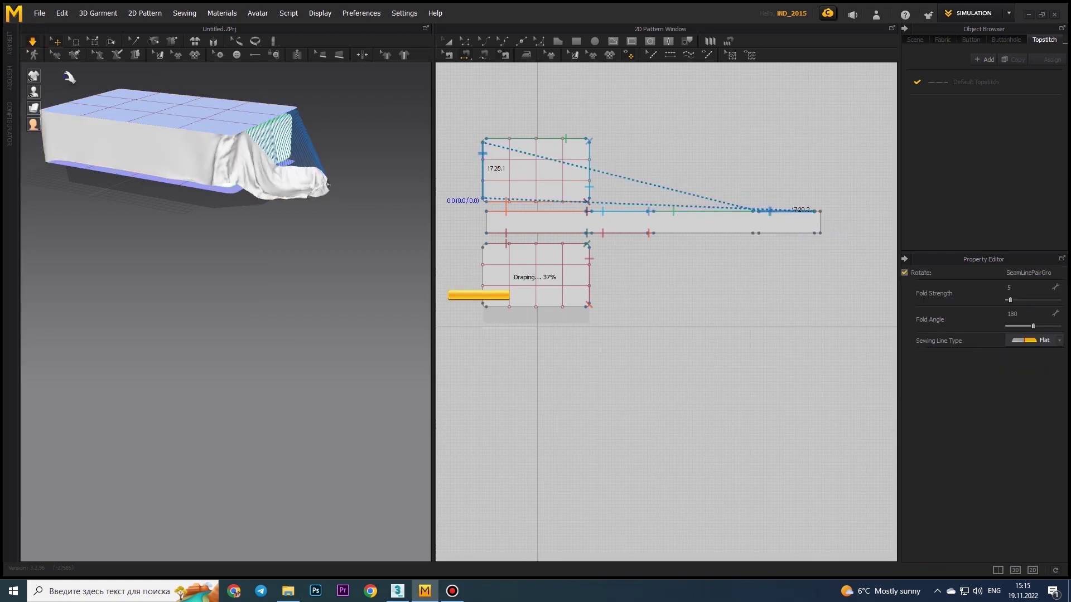
right_click_drag(69, 77, 350, 234)
left_click(502, 307)
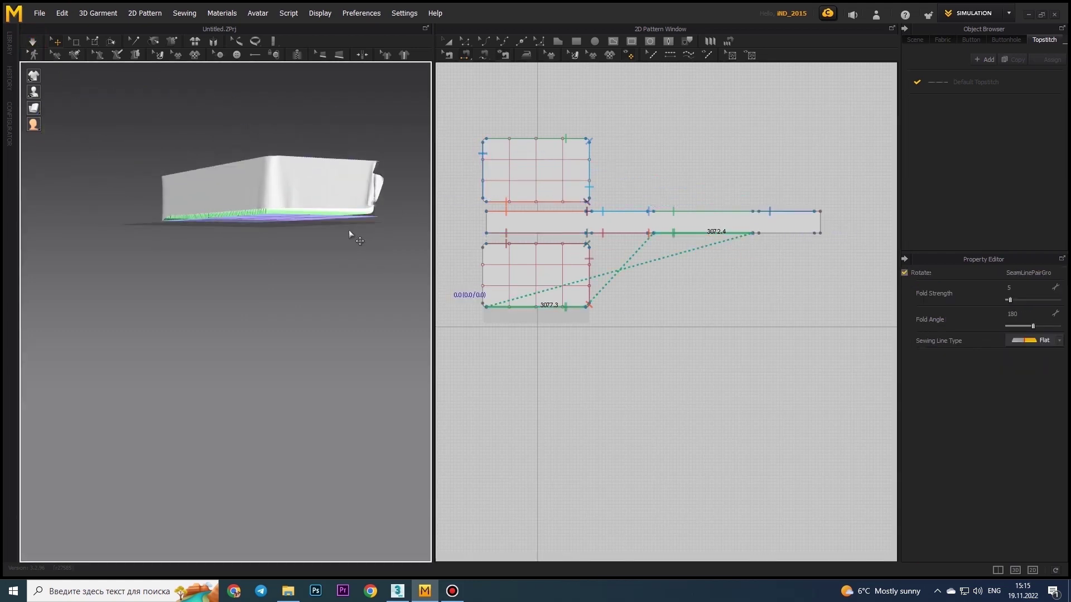
left_click(33, 43)
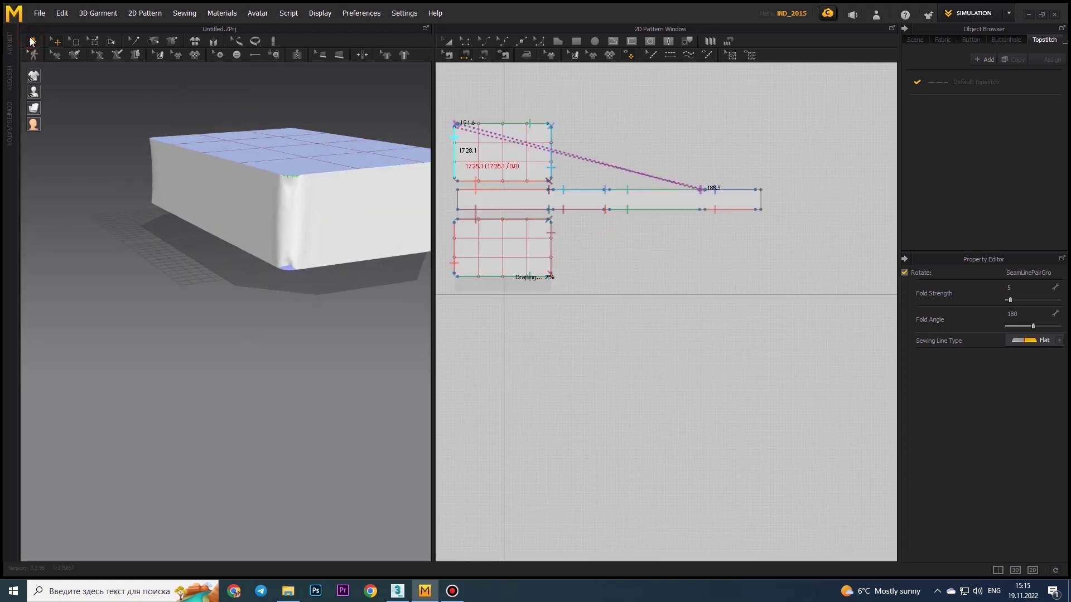
left_click(32, 40)
scroll(460, 226, "up", 2)
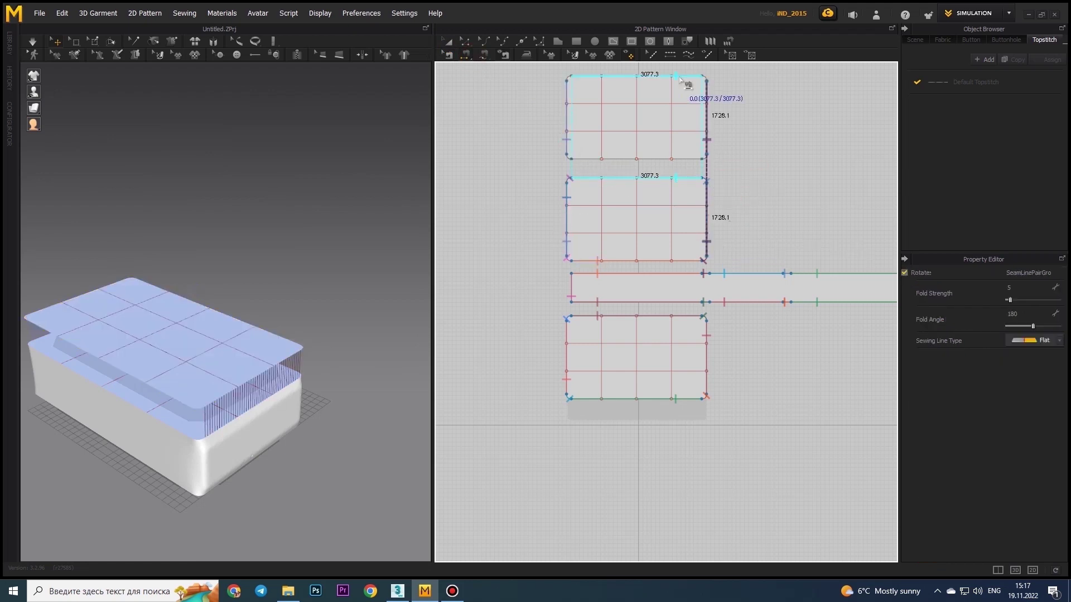
Sew the matching grid lines of the two top panels together
left_click(680, 79)
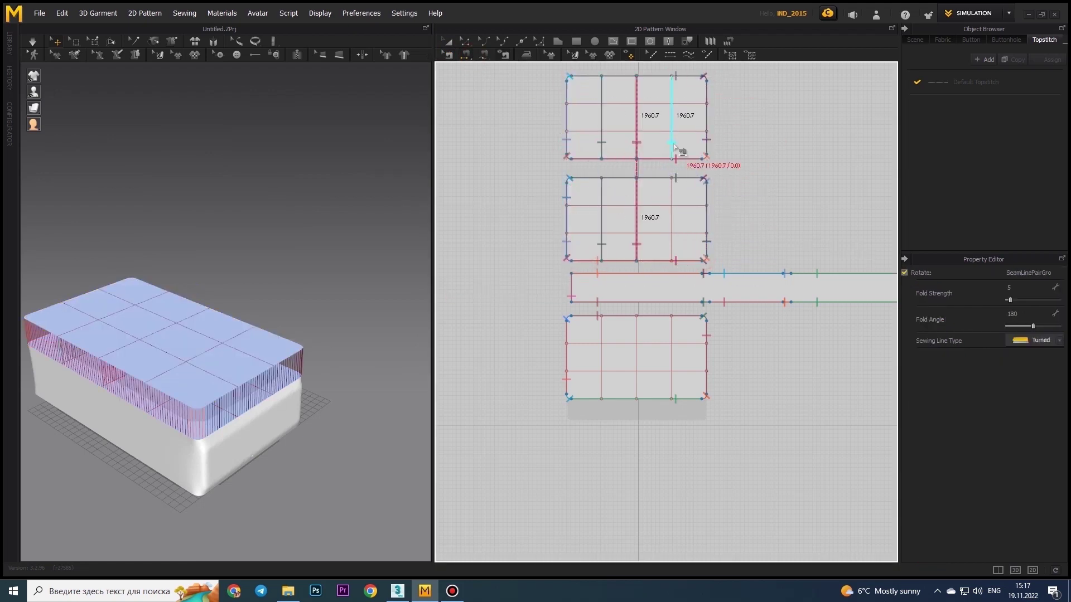
key("a")
left_click(574, 119)
left_click(32, 41)
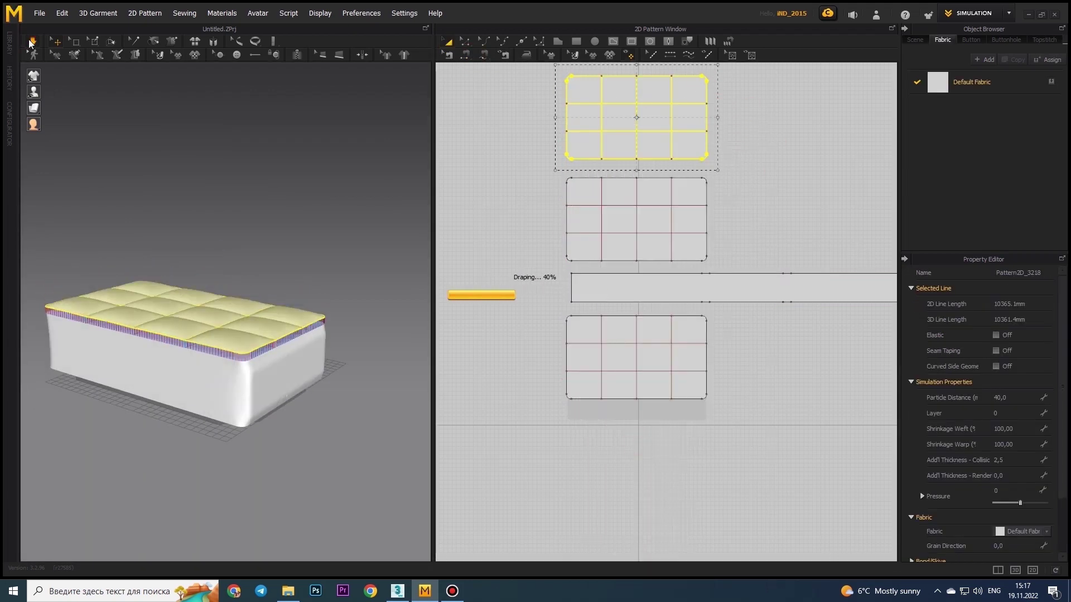
Select all patterns, set Shrinkage Weft/Warp to 90, and simulate
right_click(577, 195)
left_click(613, 42)
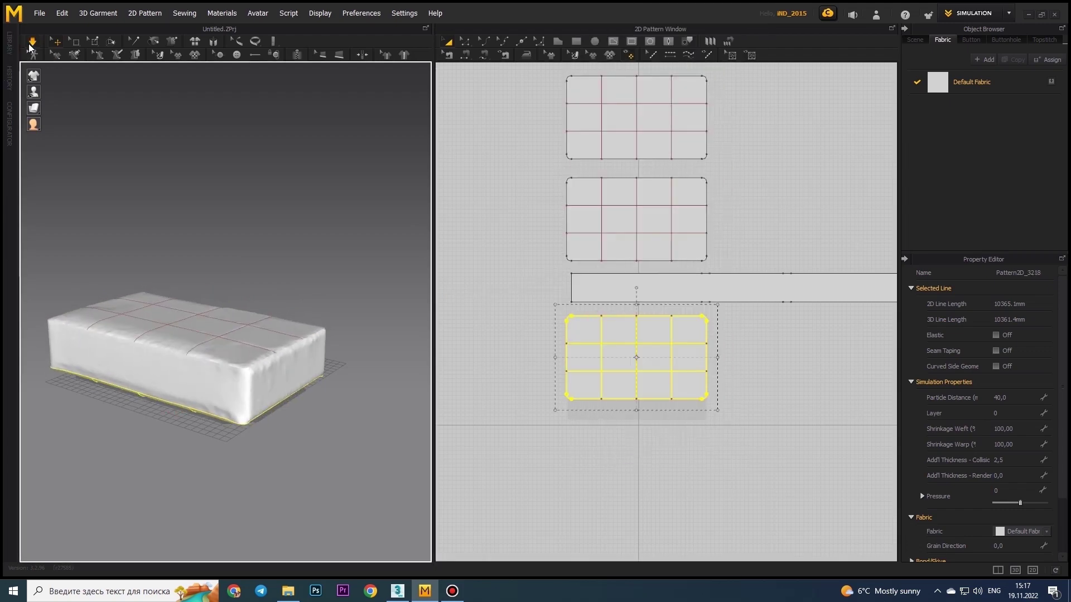
type("90")
key("Return")
key("space")
Inspect the draping cushion from several angles with all patterns selected
scroll(148, 310, "down", 3)
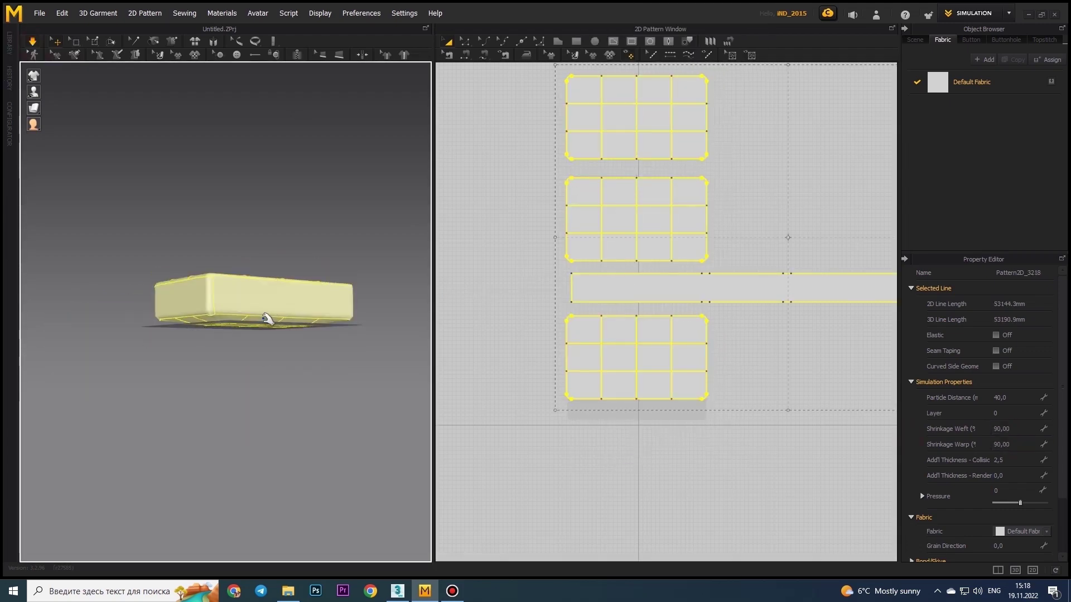
scroll(263, 313, "up", 5)
scroll(251, 299, "up", 5)
left_click(271, 428)
scroll(270, 428, "down", 5)
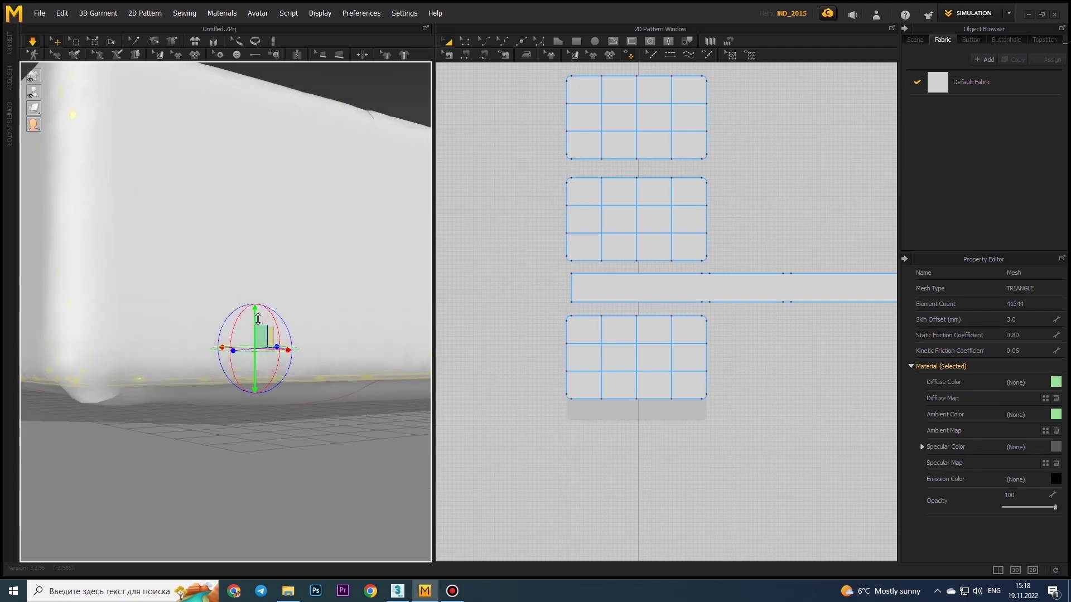
right_click_drag(271, 427, 268, 334)
key("ctrl+a")
mouse_move(191, 303)
right_mouse_down()
mouse_move(95, 323)
mouse_move(268, 283)
mouse_move(220, 242)
right_mouse_up()
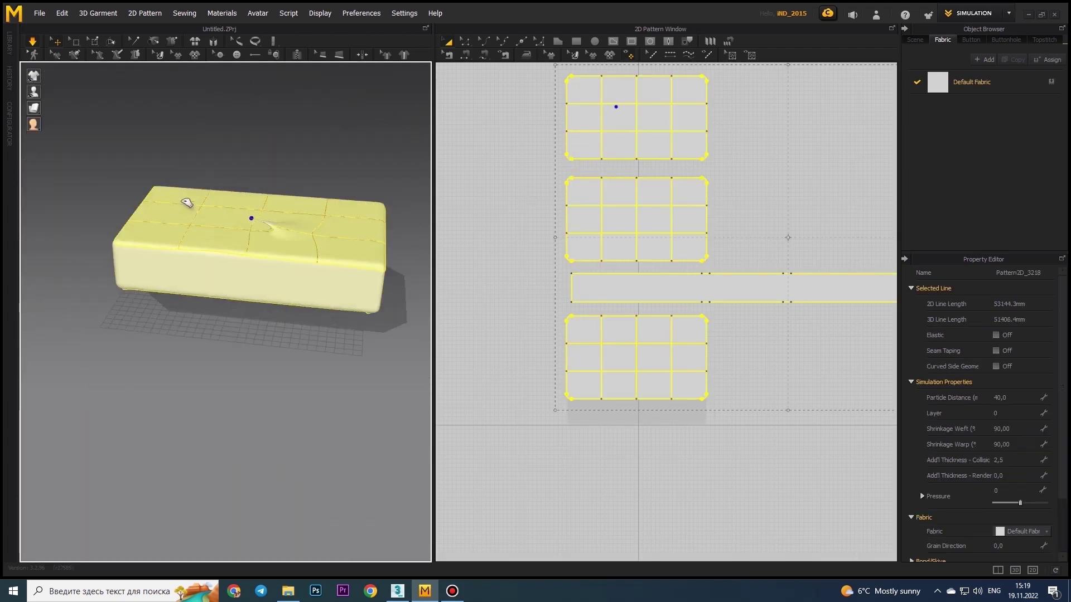
mouse_move(52, 239)
right_mouse_down()
mouse_move(239, 256)
mouse_move(478, 241)
right_mouse_up()
Show the cloth's triangle mesh and inspect the tufted grid up close
right_click(625, 346)
left_click(581, 251)
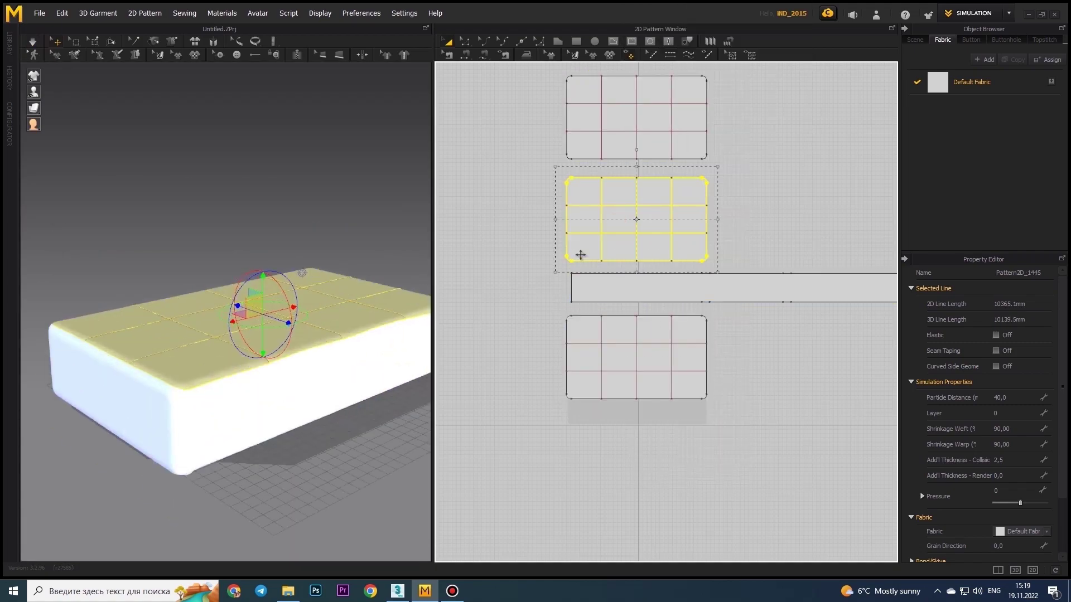
scroll(284, 139, "up", 10)
scroll(284, 138, "down", 5)
mouse_move(156, 124)
right_mouse_down()
mouse_move(215, 275)
mouse_move(304, 299)
right_mouse_up()
left_click_drag(434, 316, 656, 317)
scroll(457, 333, "up", 3)
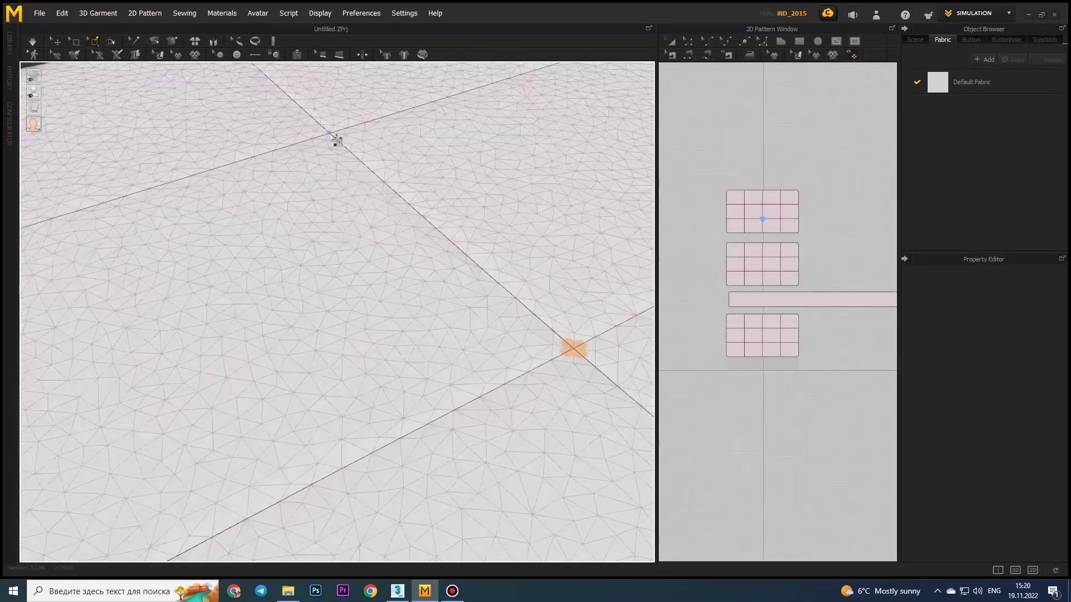
right_click_drag(334, 141, 325, 216)
scroll(326, 215, "up", 3)
scroll(284, 100, "down", 5)
key("ctrl+a")
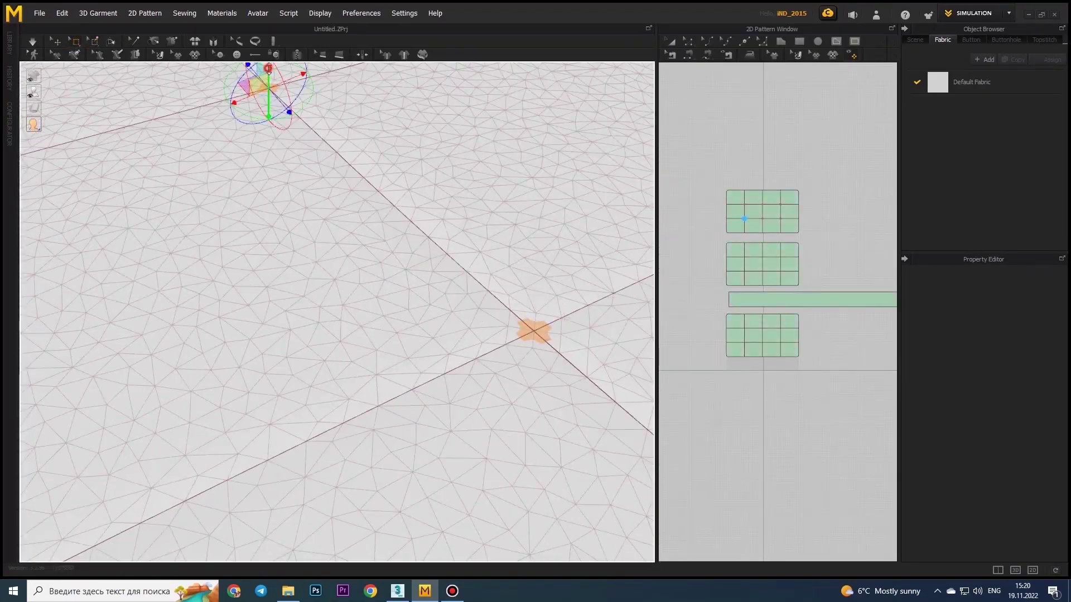
right_click_drag(284, 101, 419, 188)
scroll(419, 187, "down", 5)
Select the top panels' internal grid lines and set fold strength 100, fold angle 360
left_click(267, 282)
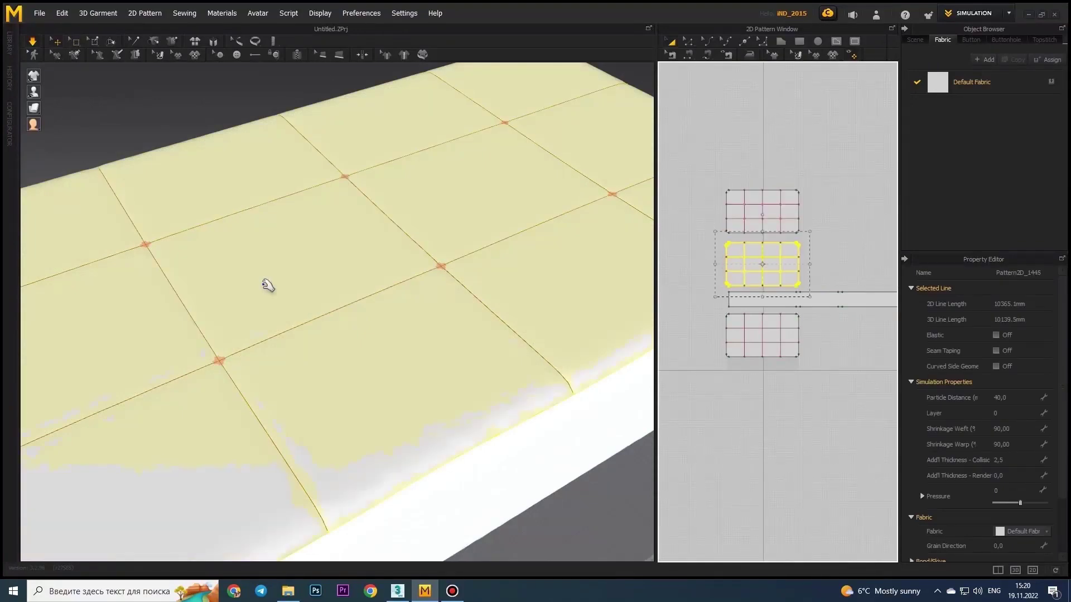
scroll(267, 282, "down", 5)
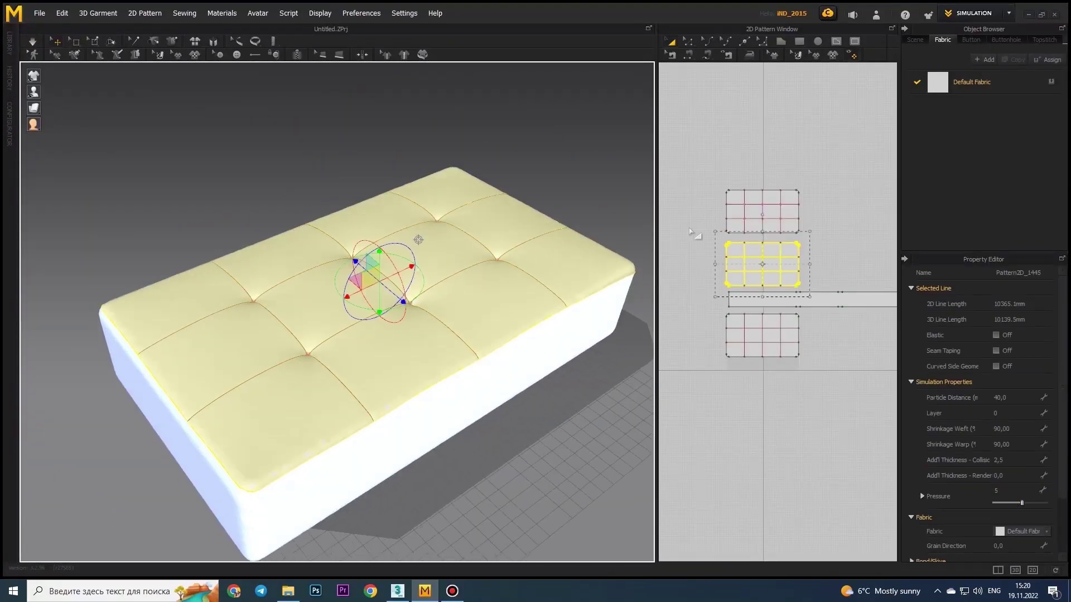
left_click(33, 45)
right_click_drag(401, 318, 430, 311)
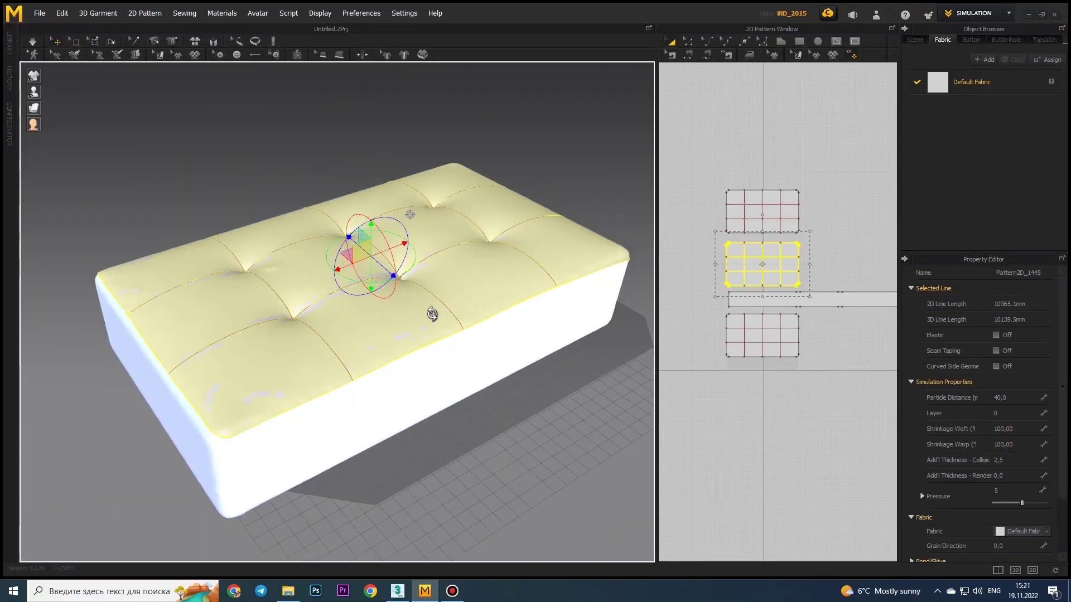
left_click(729, 214, "shift")
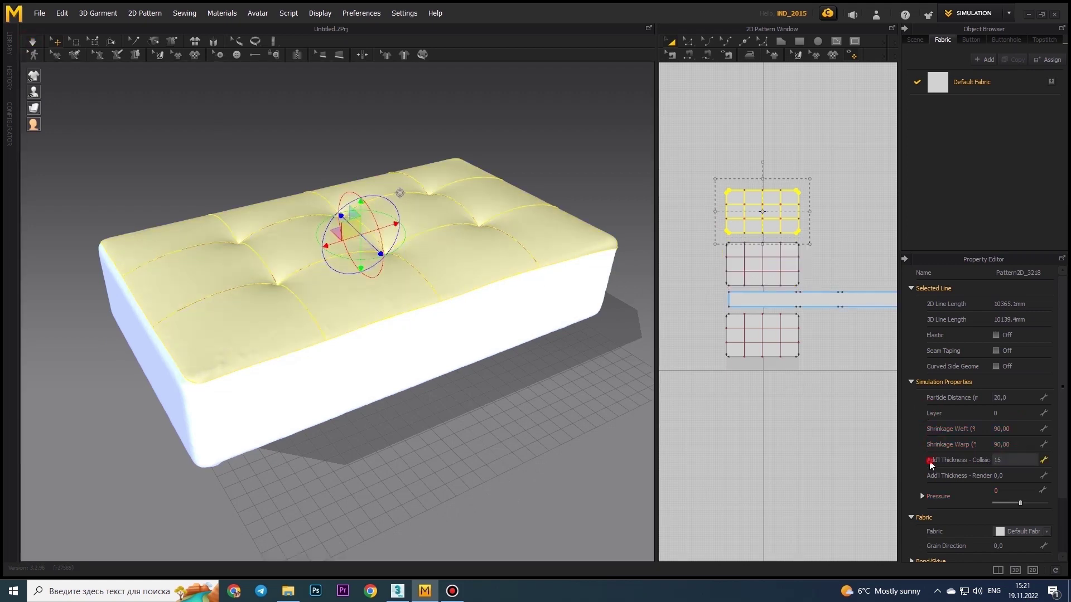
left_click(744, 260)
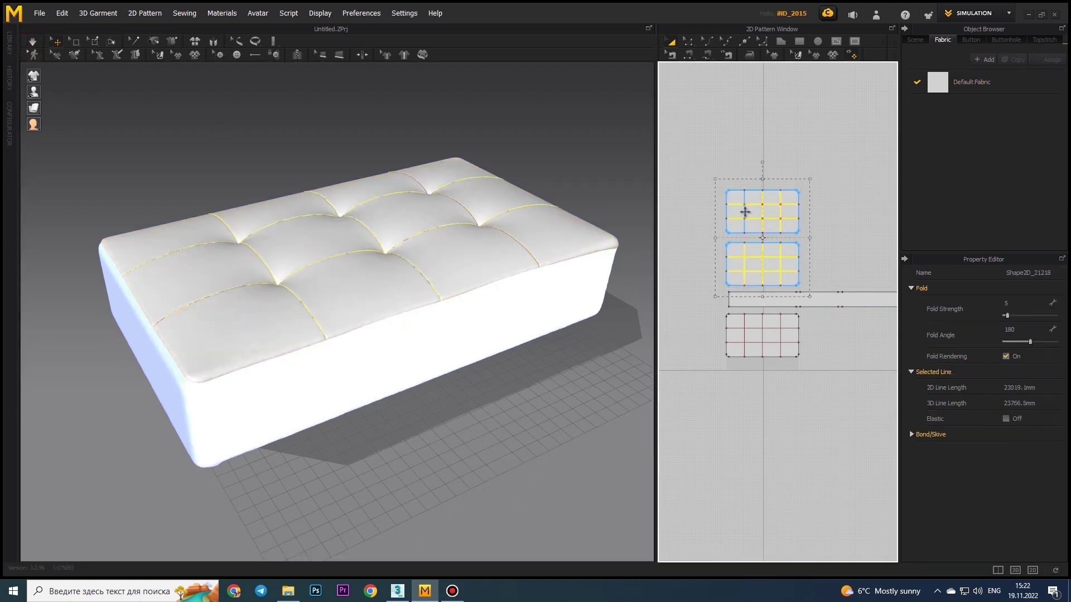
left_click_drag(1044, 342, 1056, 341)
Simulate, then give the upper top piece and middle panel particle distance 10
left_click(32, 42)
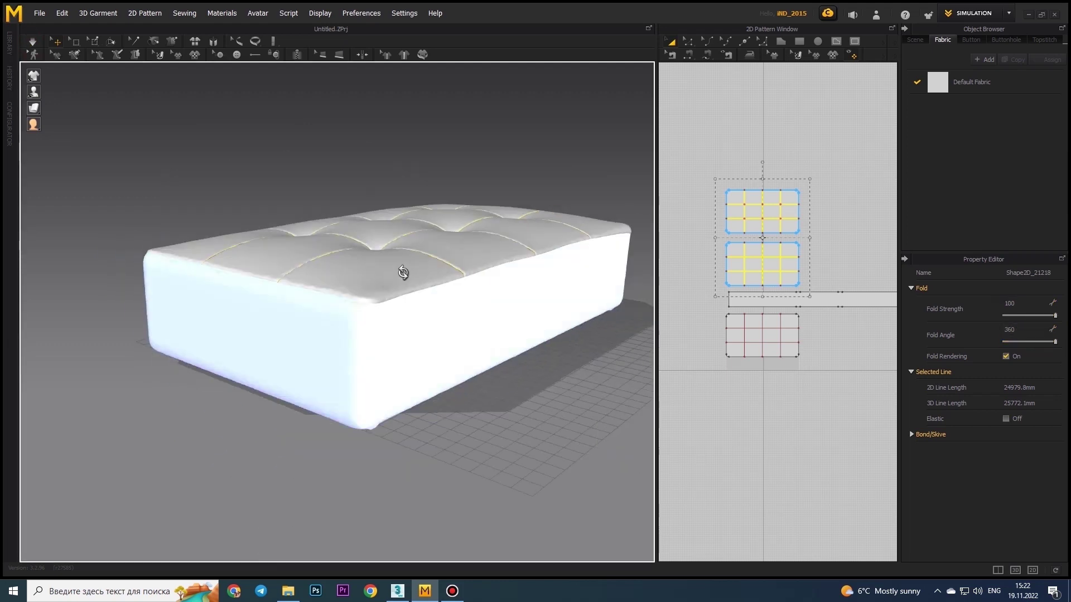
left_click(410, 281)
left_click(797, 266, "shift")
left_click(1014, 398)
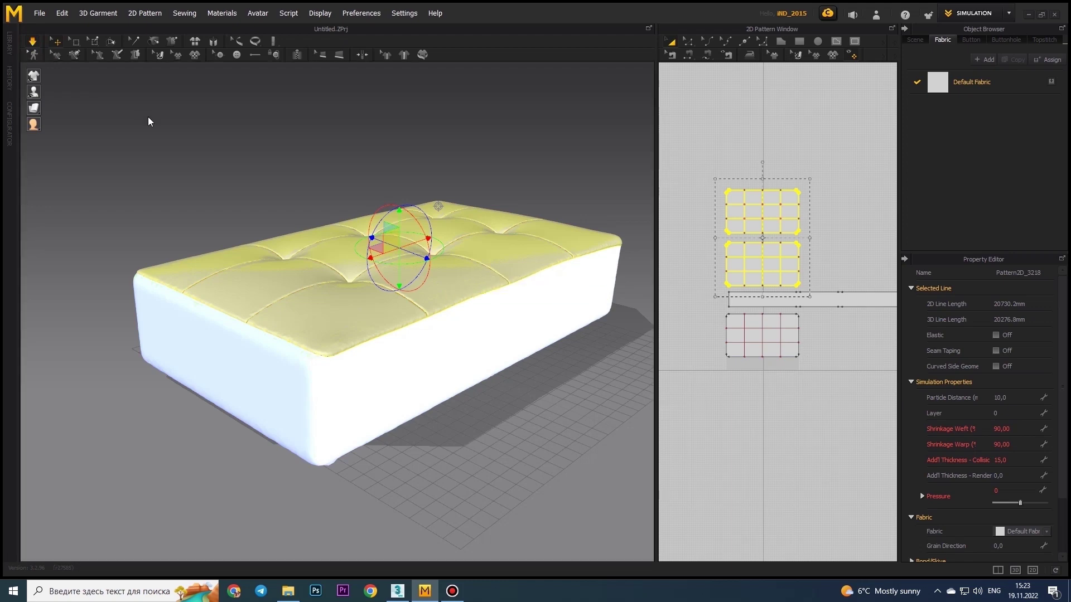
Set the upper top piece alone to 105% shrinkage and re-simulate
key("space")
left_click(728, 268)
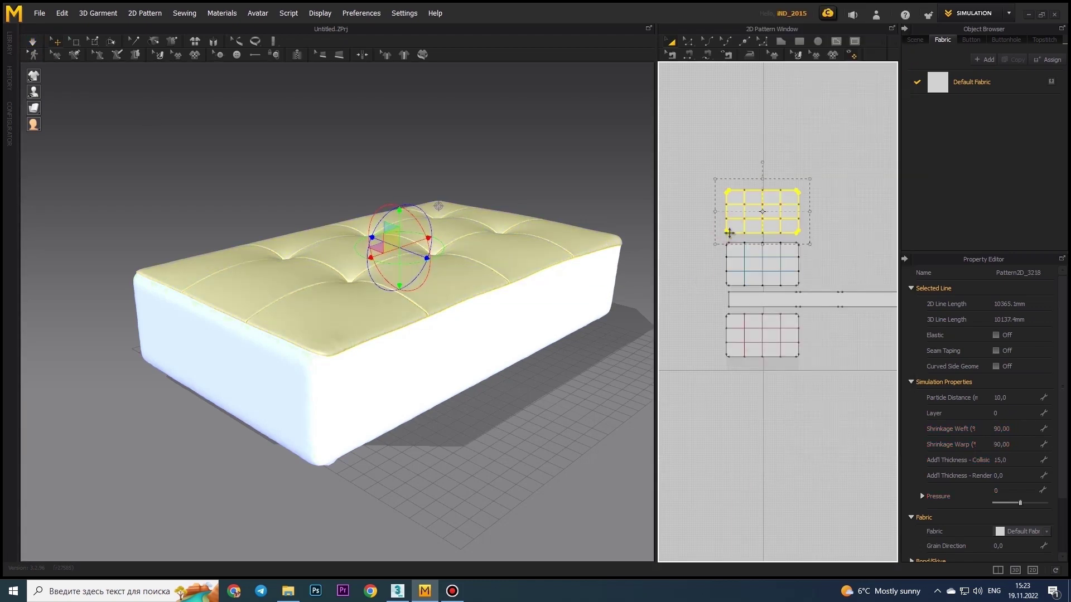
left_click(1015, 428)
type("105")
key("Return")
left_click(25, 44)
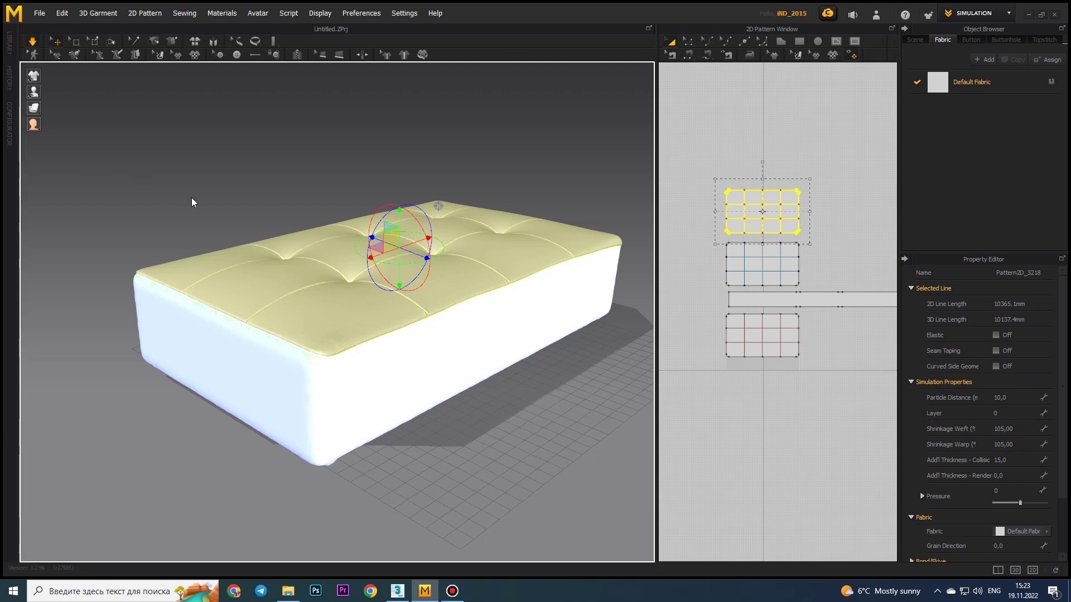
key("space")
scroll(414, 259, "down", 3)
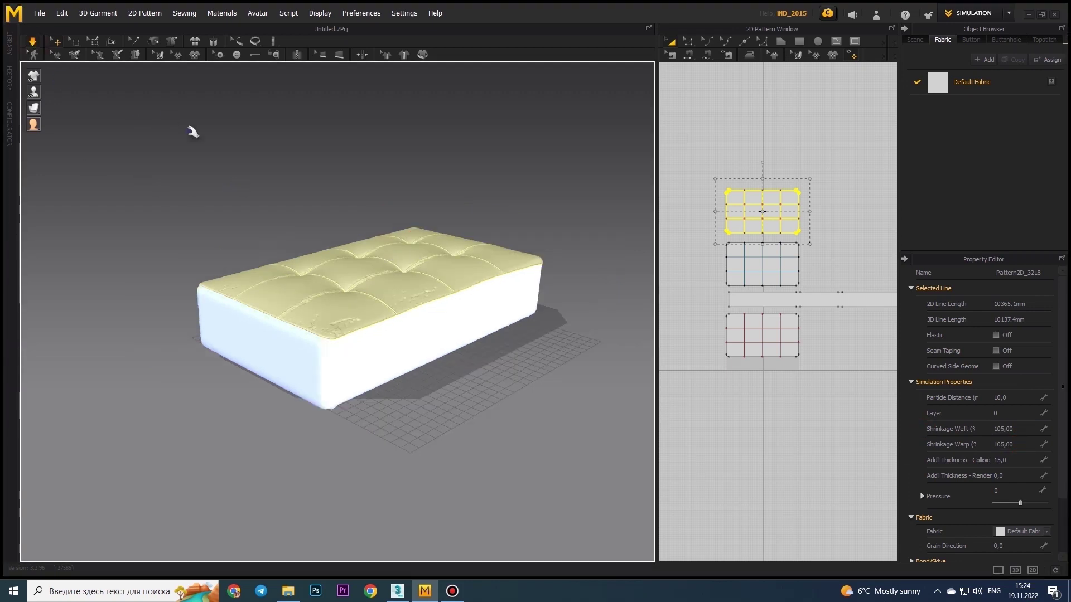
Give the top piece pressure 4 and check the Default Fabric's D_Cotton properties
left_click(335, 249)
scroll(357, 240, "up", 3)
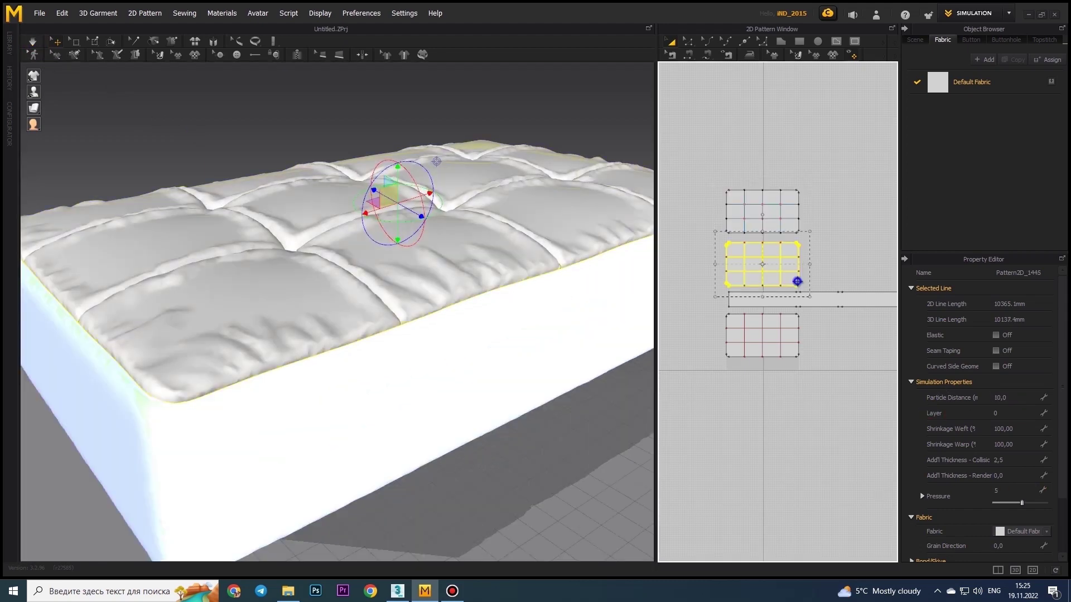
scroll(354, 277, "down", 3)
scroll(382, 286, "up", 2)
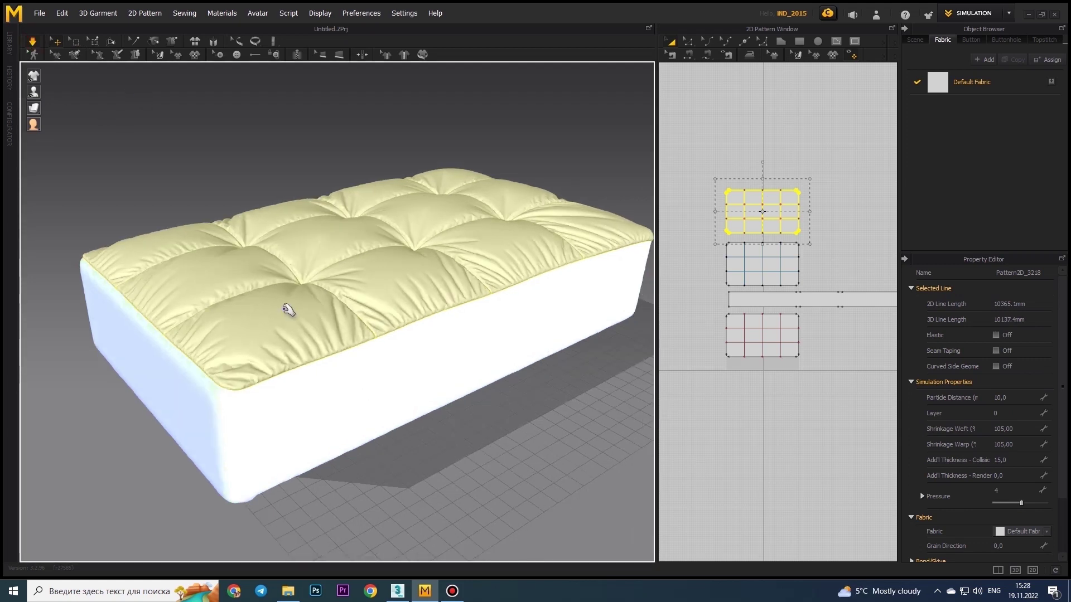
scroll(288, 311, "up", 3)
scroll(288, 310, "down", 3)
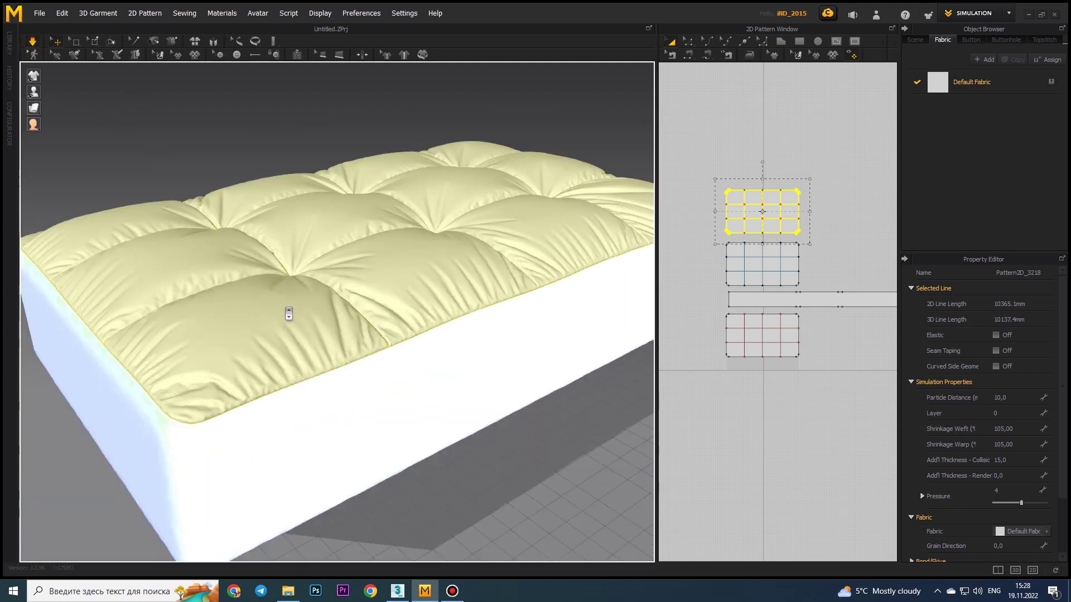
left_click(982, 82)
left_click(1014, 371)
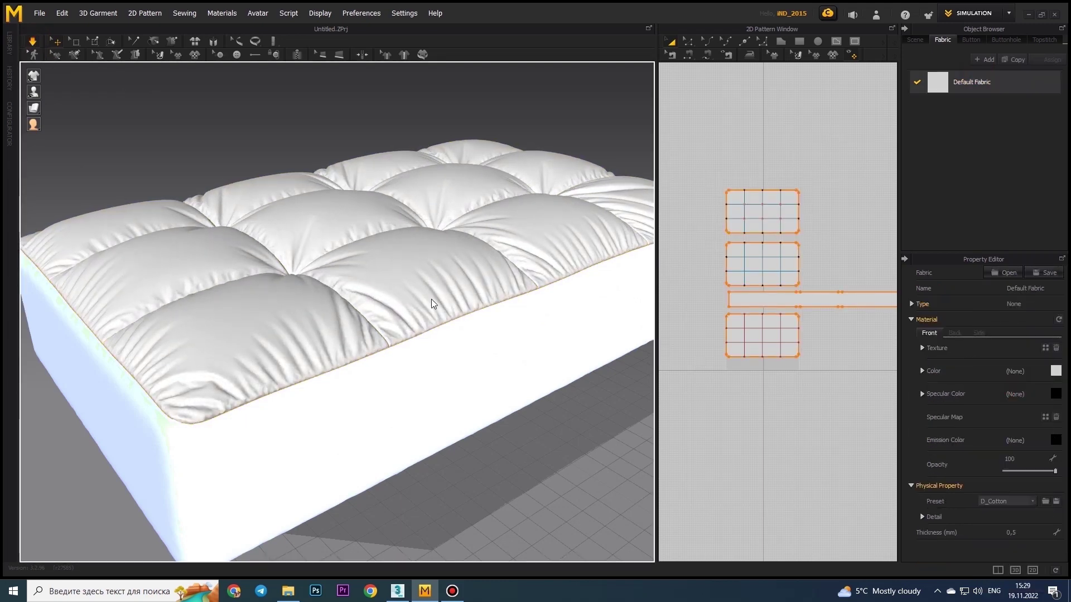
scroll(431, 304, "down", 5)
Pause the simulation and set the side strip's pressure to 4
right_click_drag(438, 292, 375, 287)
left_click(455, 283)
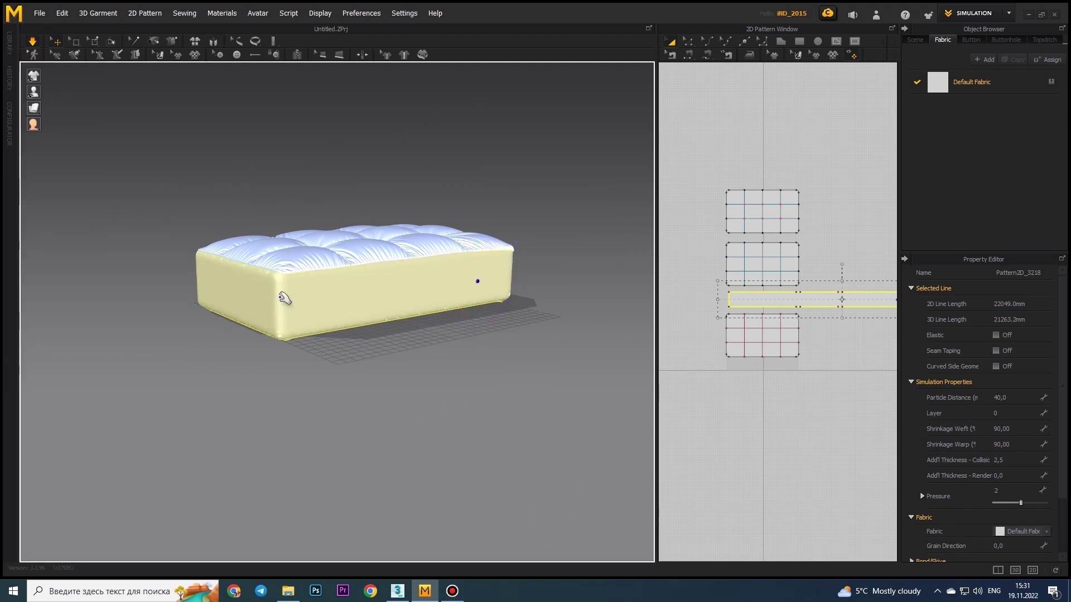
scroll(284, 298, "up", 5)
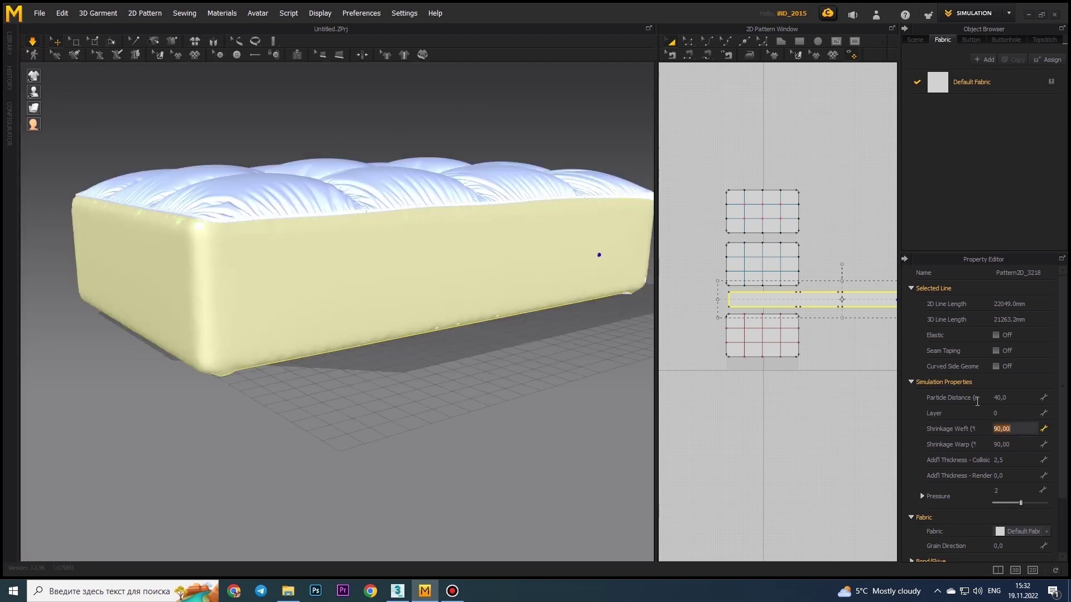
left_click(600, 254)
scroll(421, 371, "down", 3)
scroll(421, 371, "down", 2)
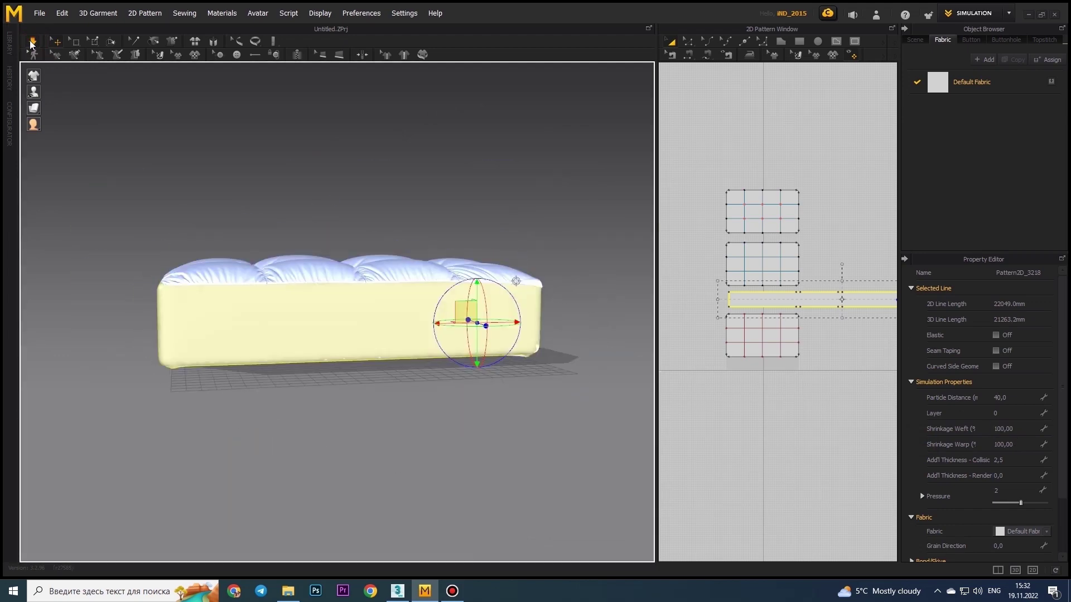
mouse_move(361, 326)
right_mouse_down()
mouse_move(470, 361)
mouse_move(471, 346)
mouse_move(284, 353)
right_mouse_up()
right_click_drag(315, 351, 984, 481)
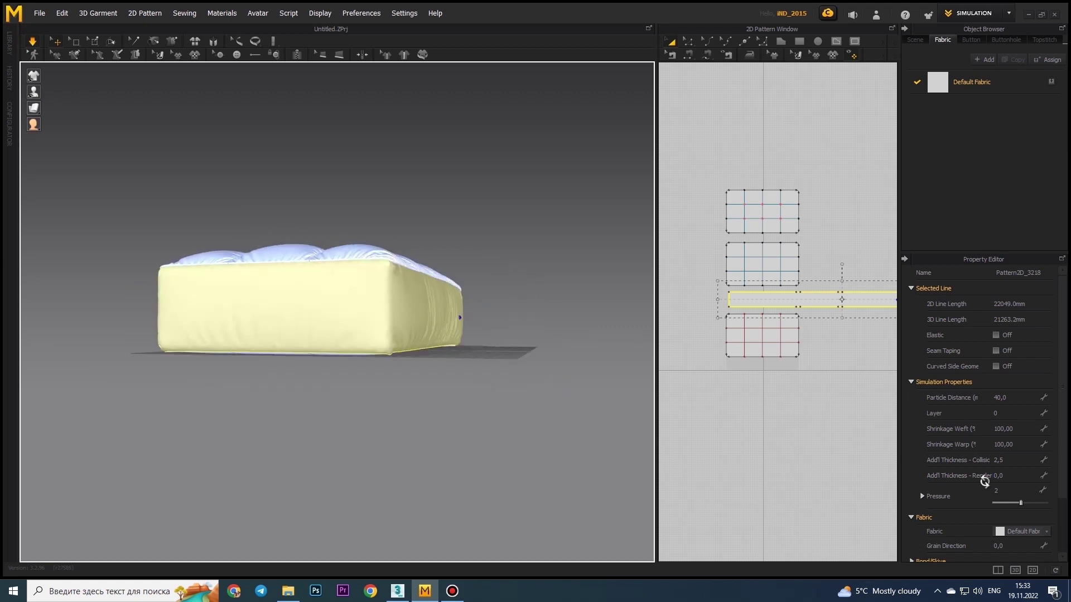
double_click(1003, 490)
type("4")
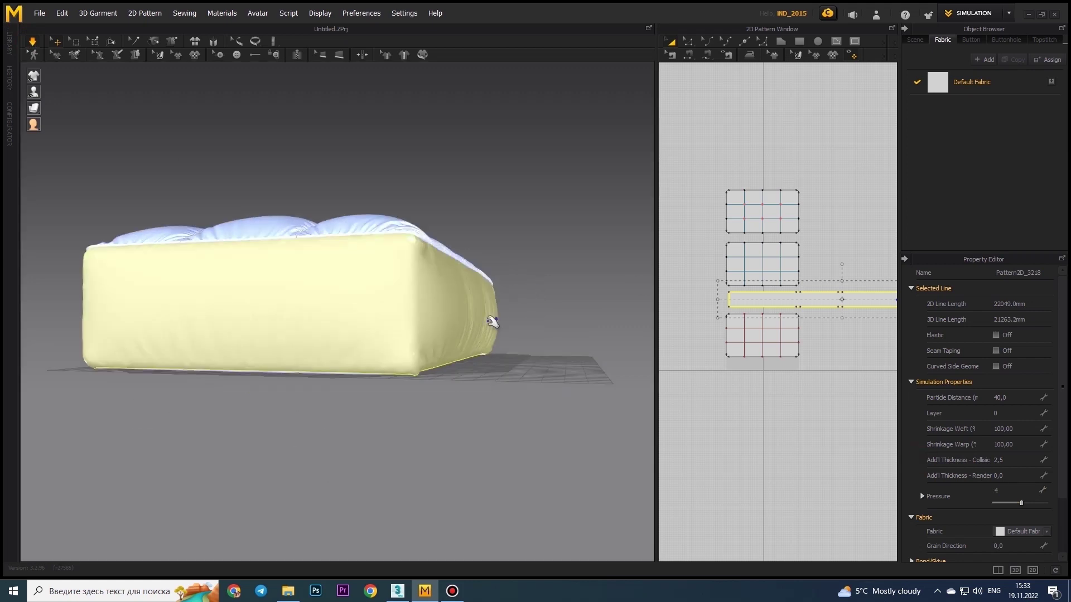
Set the side strip to shrinkage 102, particle distance 20 and collision thickness 5
right_click_drag(490, 318, 435, 390)
scroll(471, 376, "up", 3)
double_click(1015, 429)
type("10")
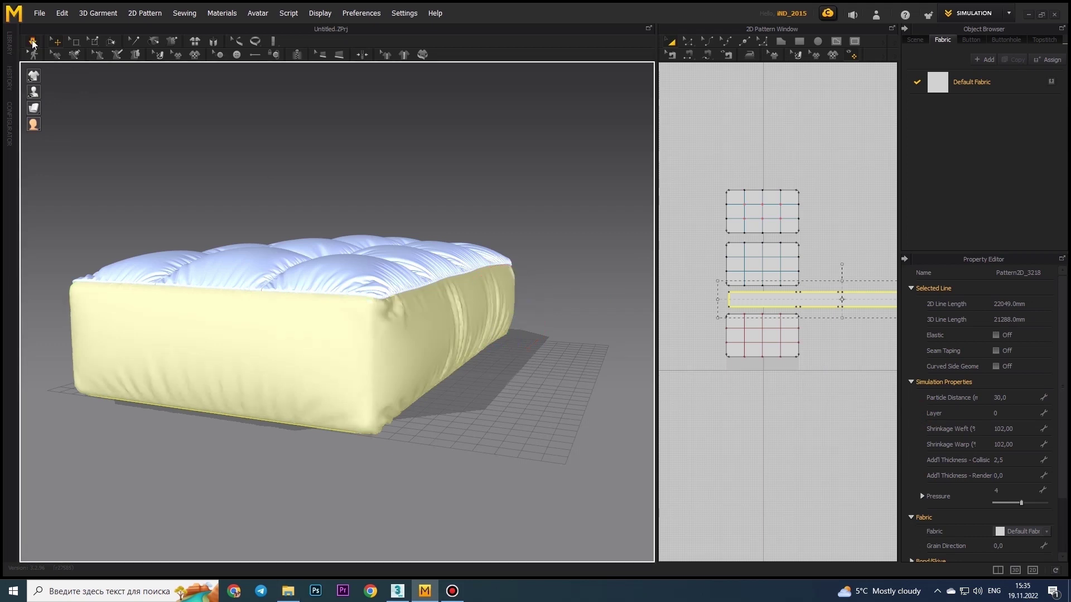
key("space")
left_click(1001, 460)
type("15")
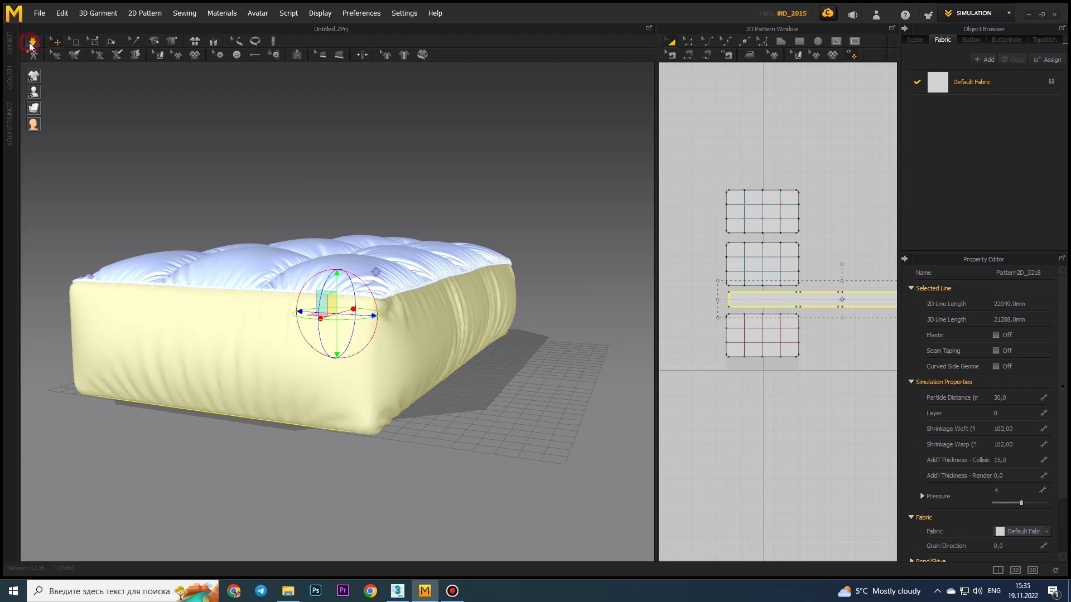
Re-simulate and inspect the gathered side strip from several angles
left_click(32, 42)
mouse_move(387, 355)
right_mouse_down()
mouse_move(328, 337)
mouse_move(45, 64)
right_mouse_up()
left_click(31, 42)
right_click_drag(130, 247, 112, 212)
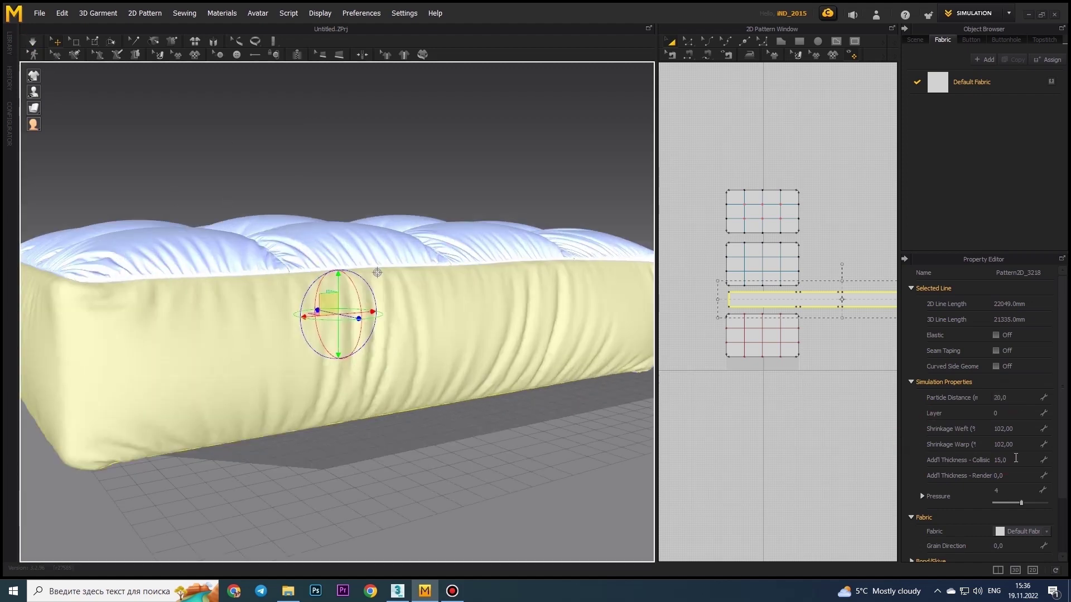
left_click(32, 42)
right_click_drag(354, 168, 318, 198)
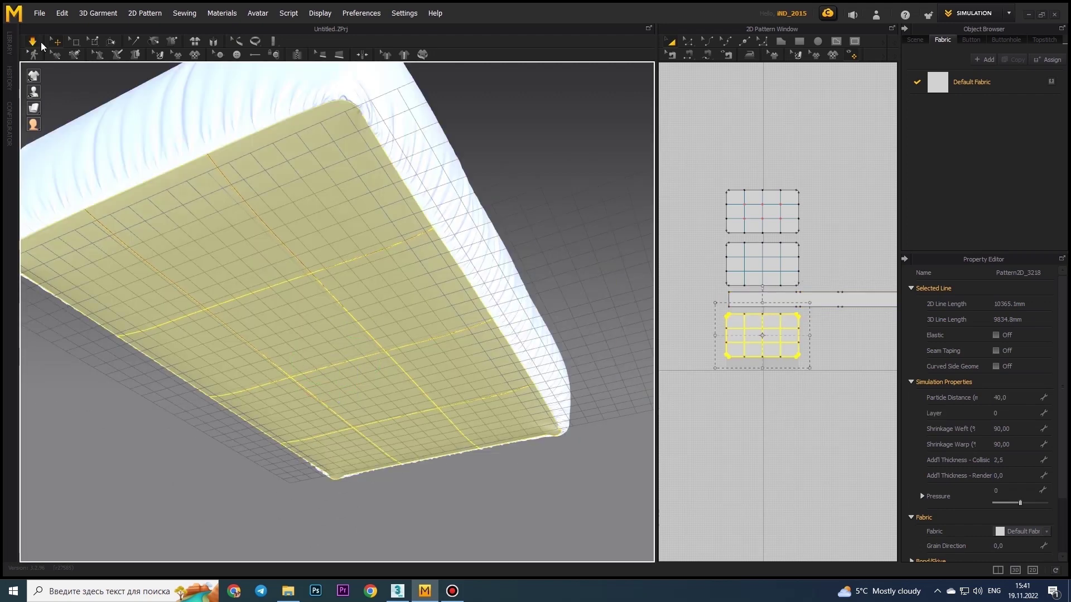
Set the bottom panel's weft/warp shrinkage to 92 and resume the simulation
left_click(41, 42)
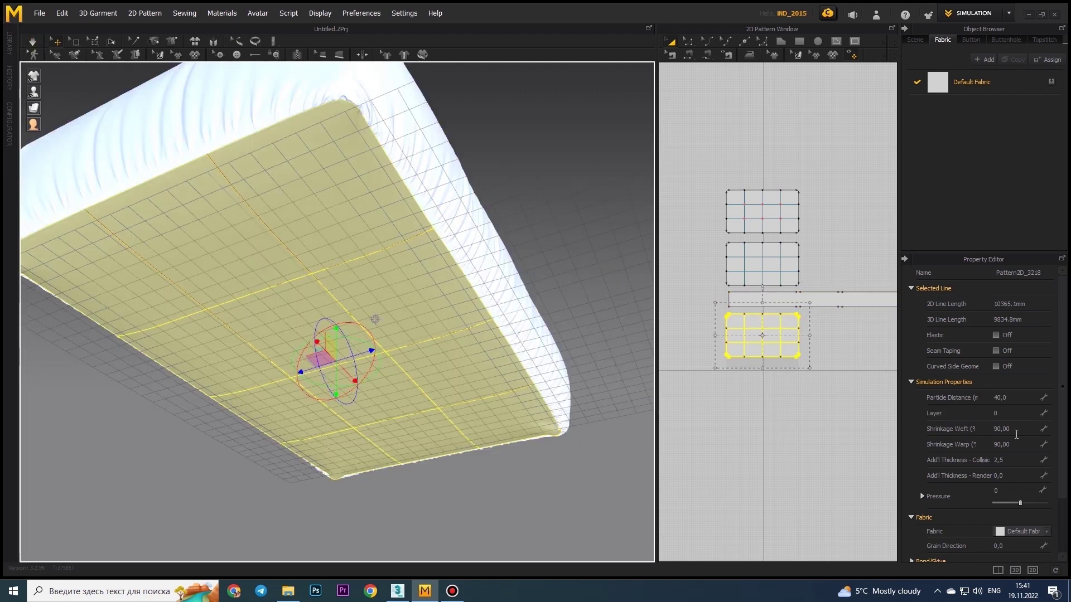
left_click(1017, 431)
type("95")
key("Return")
key("space")
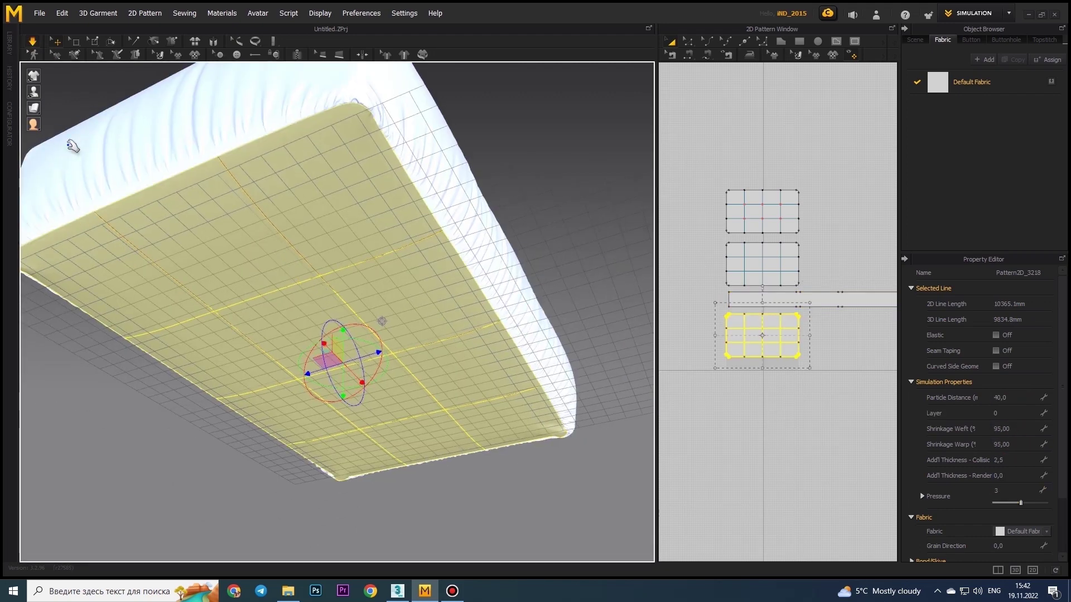
mouse_move(73, 146)
right_mouse_down()
mouse_move(277, 328)
mouse_move(18, 25)
right_mouse_up()
Give the cushion's bottom panel a particle distance of 5
key("ctrl+a")
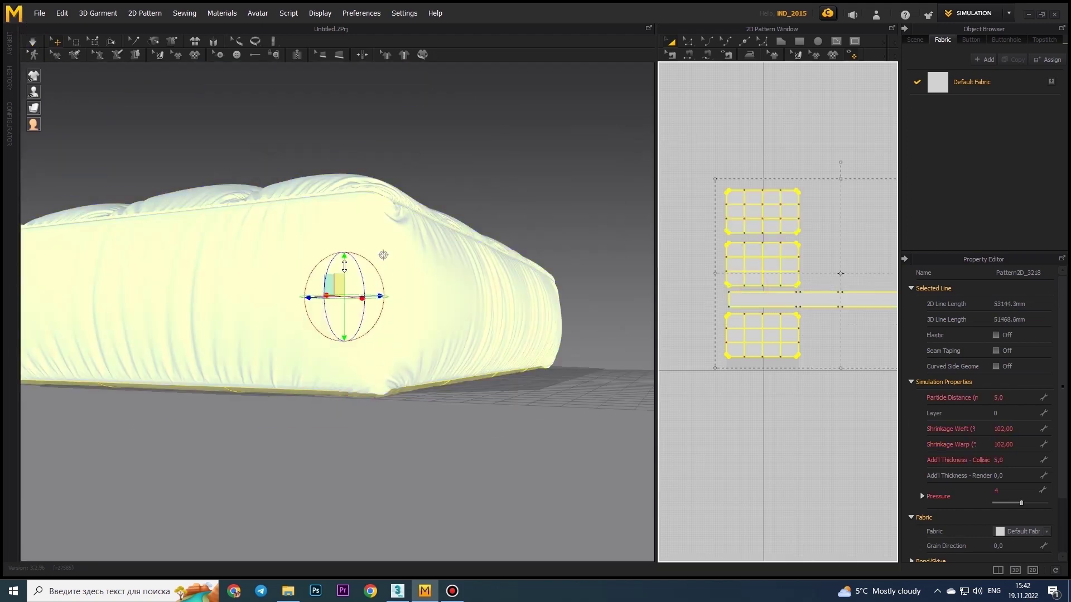
left_click(346, 363)
right_click_drag(347, 363, 32, 45)
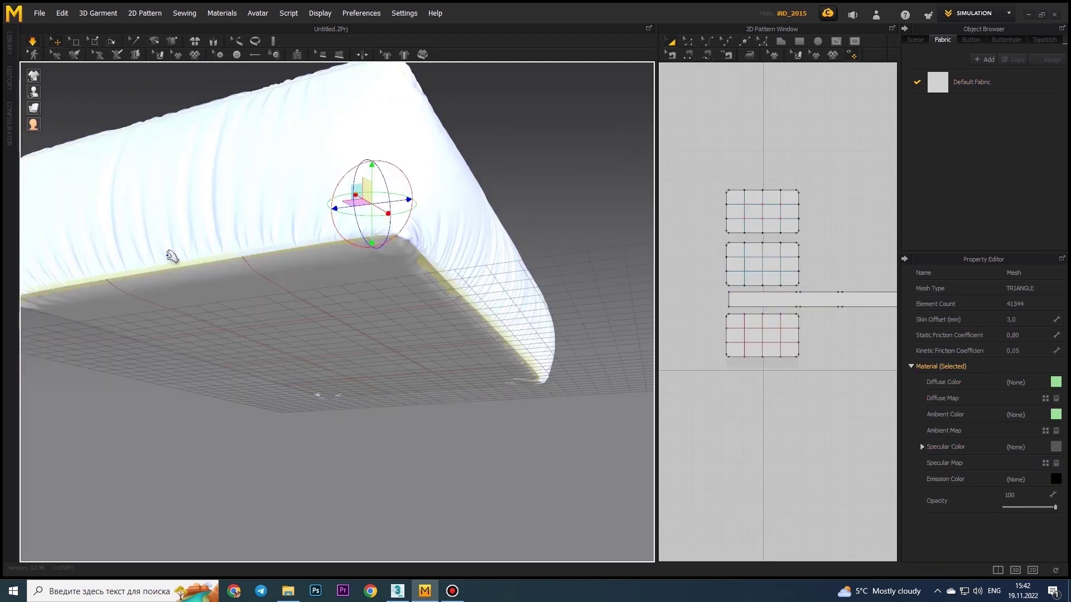
mouse_move(171, 256)
right_mouse_down()
mouse_move(239, 267)
mouse_move(349, 371)
mouse_move(315, 373)
mouse_move(304, 345)
right_mouse_up()
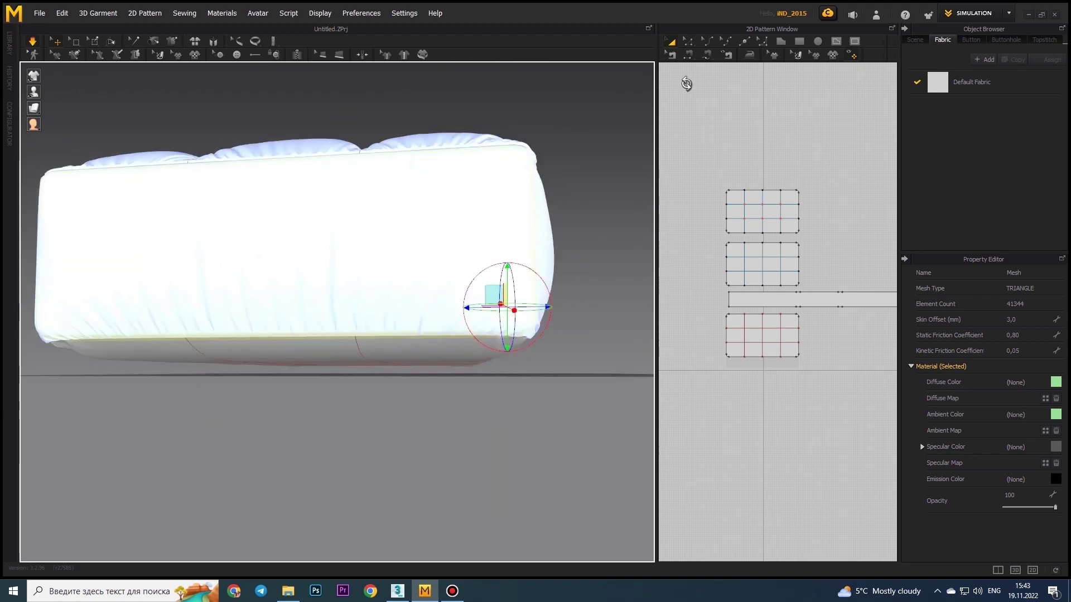
left_click(787, 323)
mouse_move(275, 251)
right_mouse_down()
mouse_move(284, 207)
mouse_move(280, 217)
right_mouse_up()
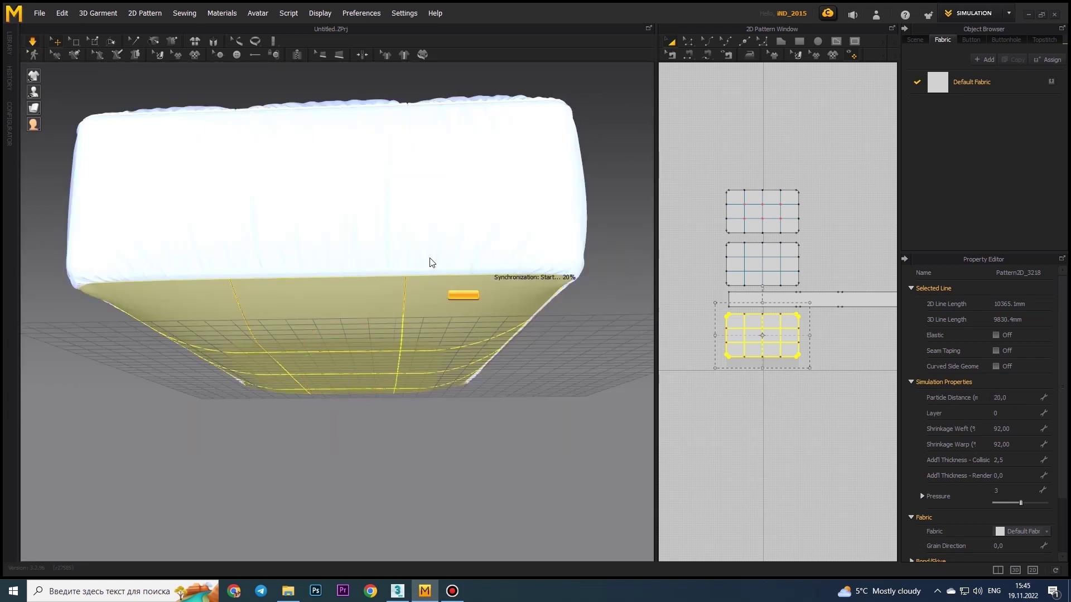
double_click(1010, 398)
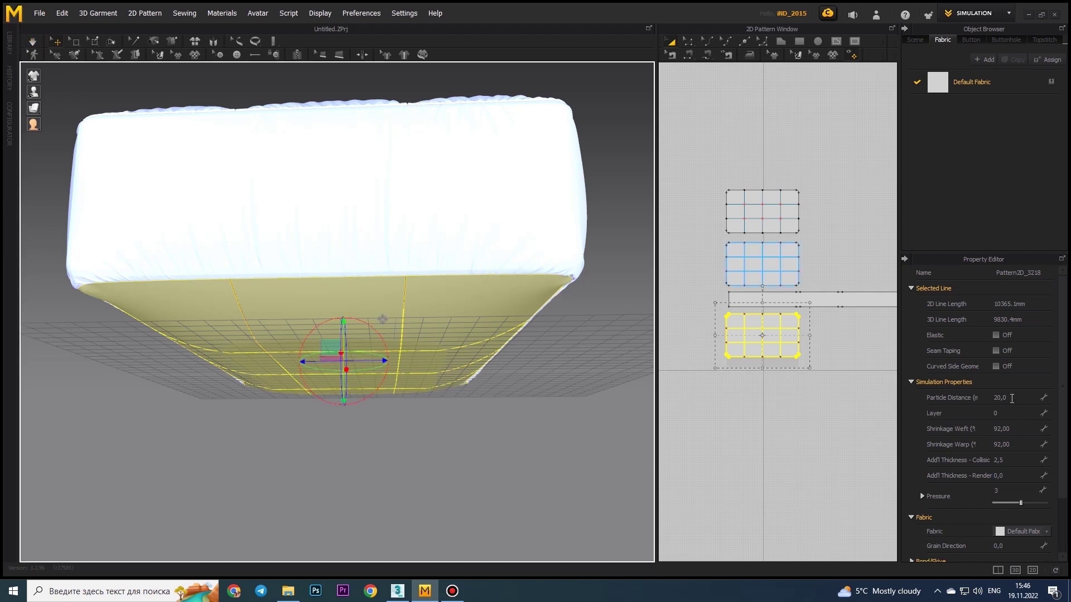
type("5")
key("Return")
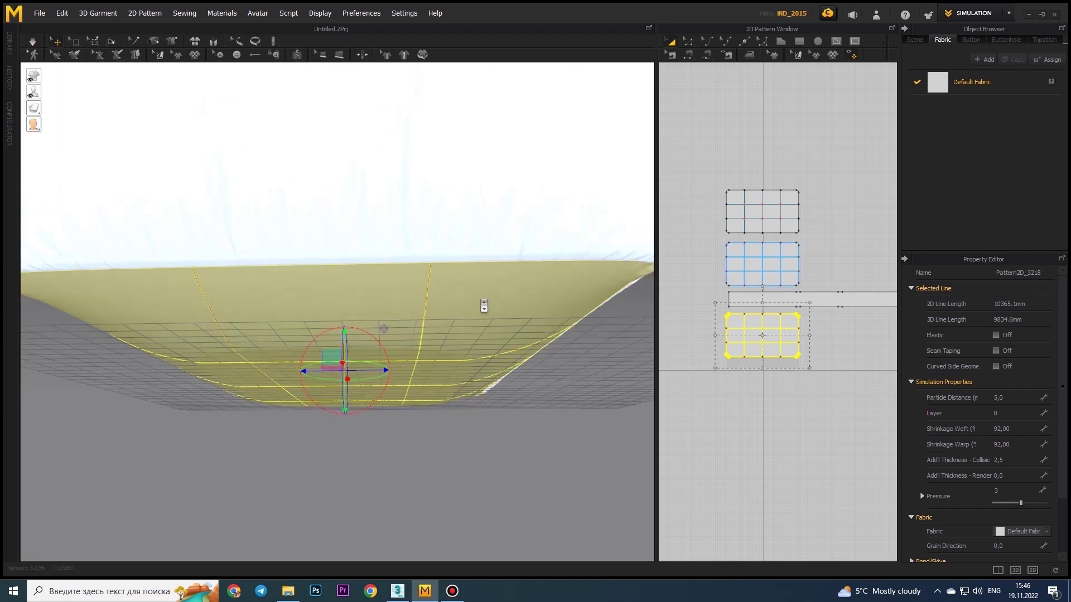
Set the bottom panel's pressure to 3 so it drapes smoothly
right_click_drag(480, 299, 335, 313)
right_click(731, 329)
left_click(728, 335)
double_click(1009, 491)
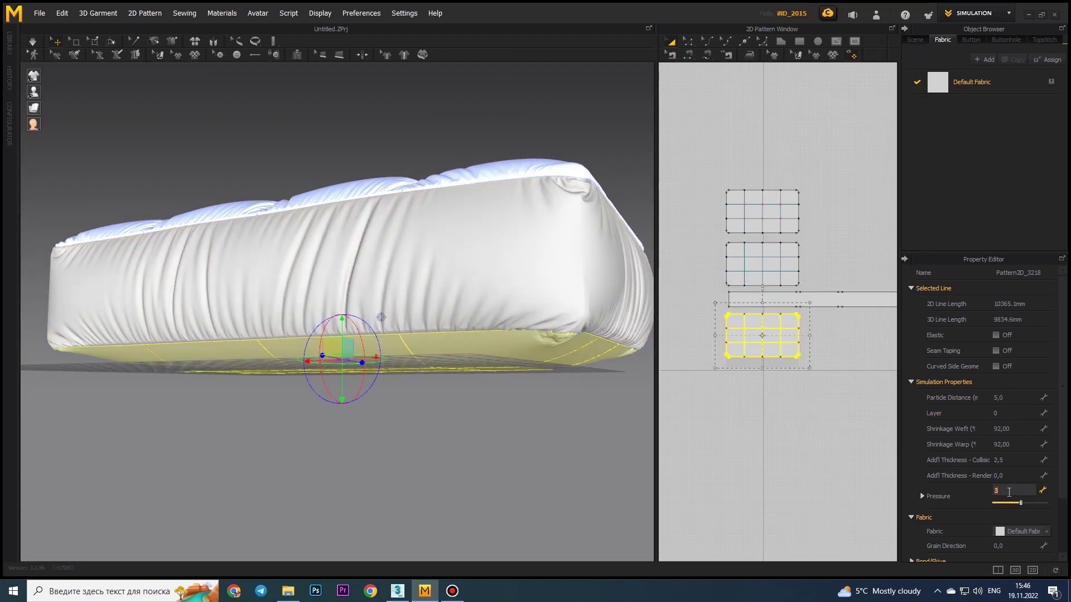
type("4")
right_click_drag(535, 350, 502, 279)
left_click(502, 262)
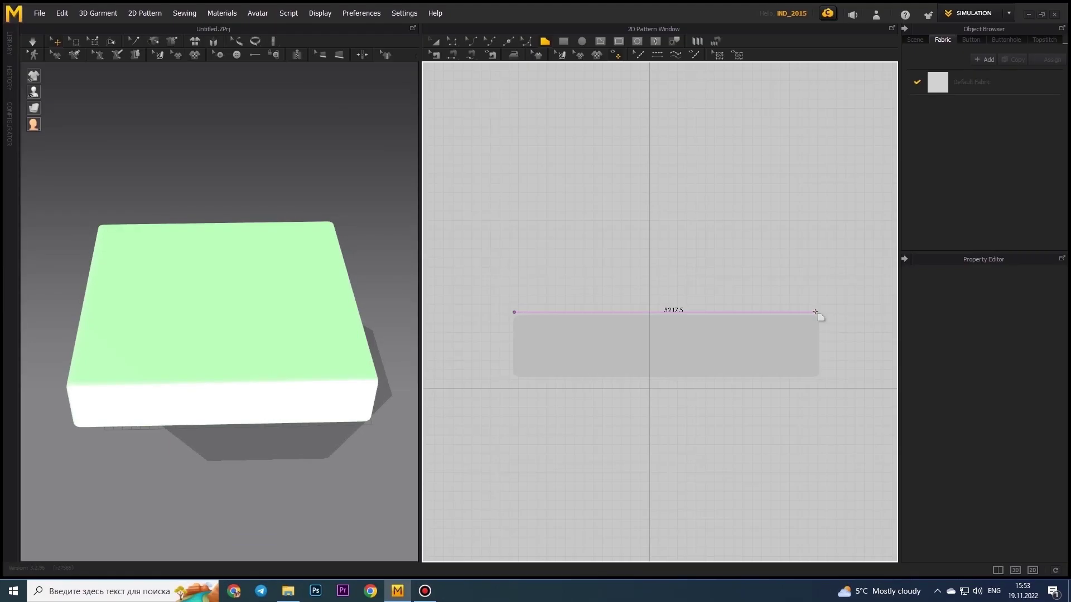
Finish the square panel outline with clipped corners and close it
scroll(828, 246, "down", 2)
left_click(832, 83)
scroll(718, 97, "up", 5)
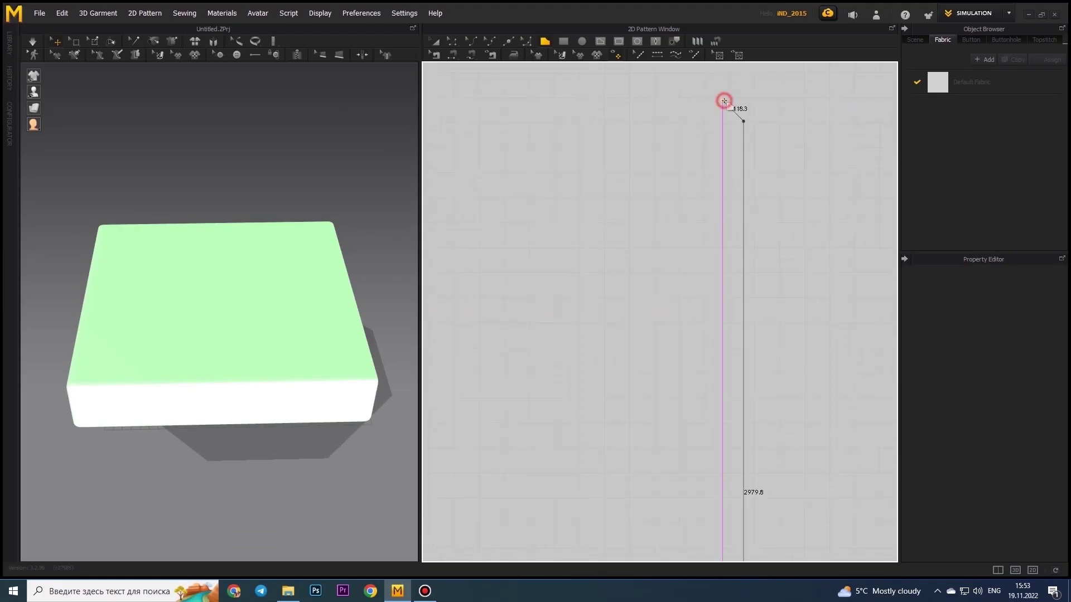
scroll(724, 100, "down", 3)
scroll(495, 100, "up", 2)
scroll(504, 309, "up", 3)
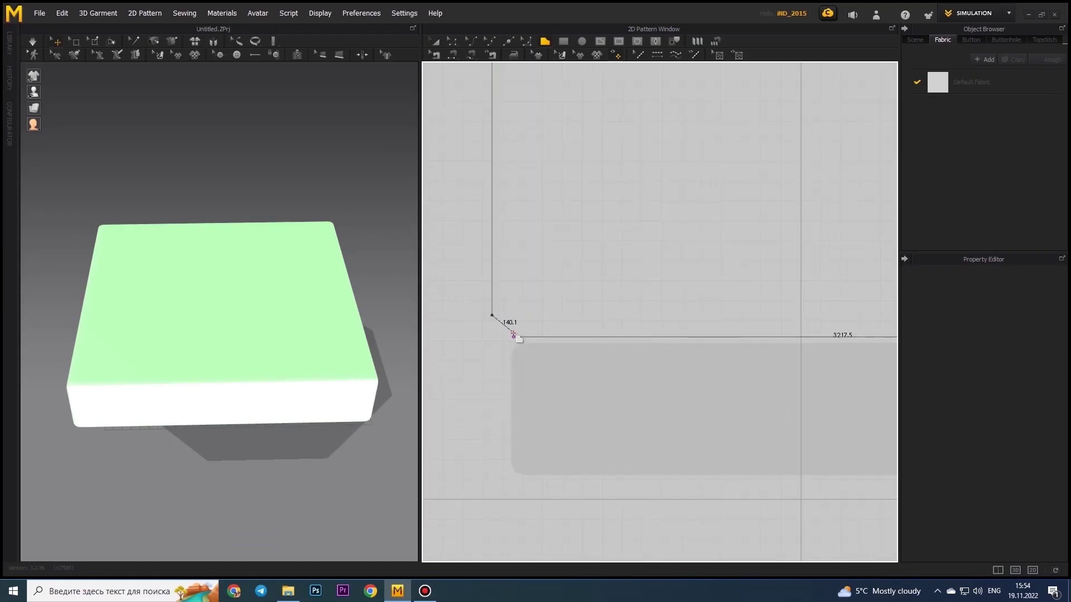
left_click(513, 335)
Select the diagonal edges of the panel's clipped corners
scroll(571, 223, "up", 3)
scroll(571, 223, "up", 2)
left_click(590, 454)
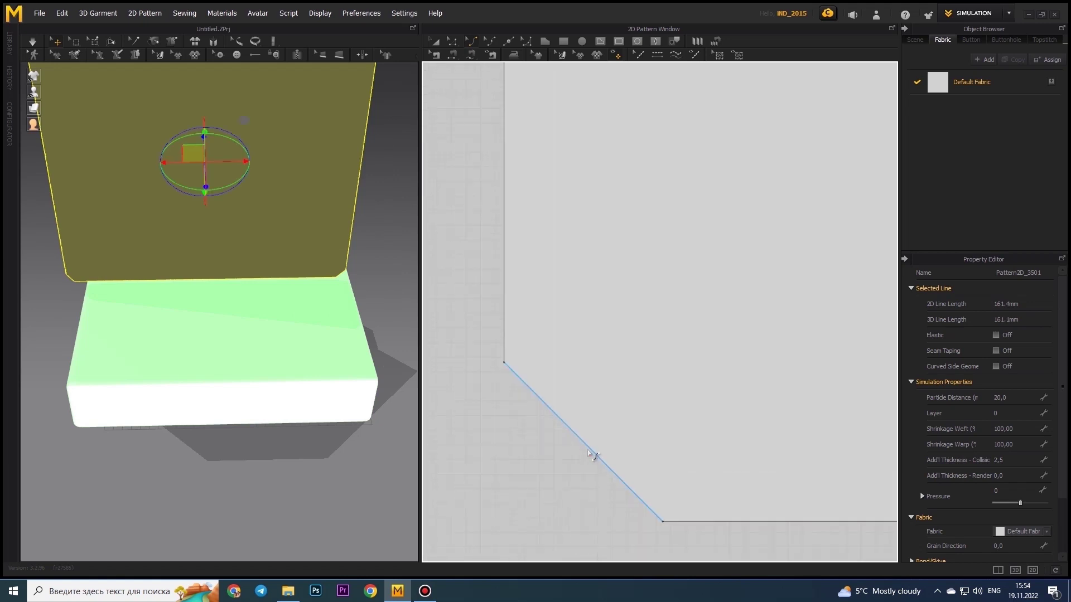
scroll(590, 454, "down", 3)
scroll(812, 237, "up", 3)
left_click(812, 237)
scroll(801, 304, "down", 3)
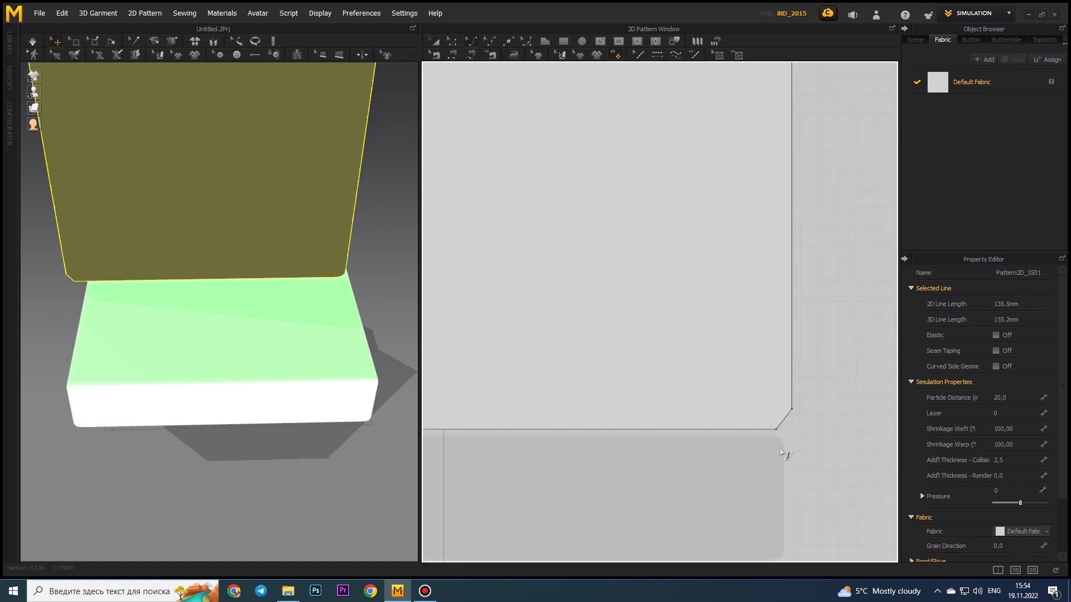
scroll(802, 304, "down", 5)
mouse_move(196, 289)
right_mouse_down()
mouse_move(161, 186)
mouse_move(231, 270)
right_mouse_up()
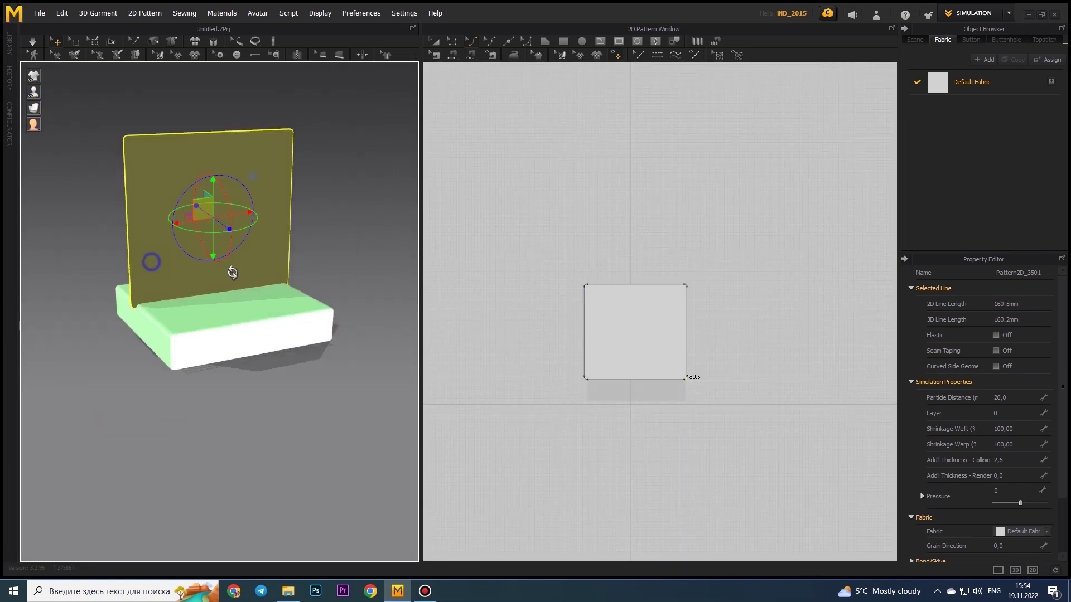
scroll(613, 361, "up", 3)
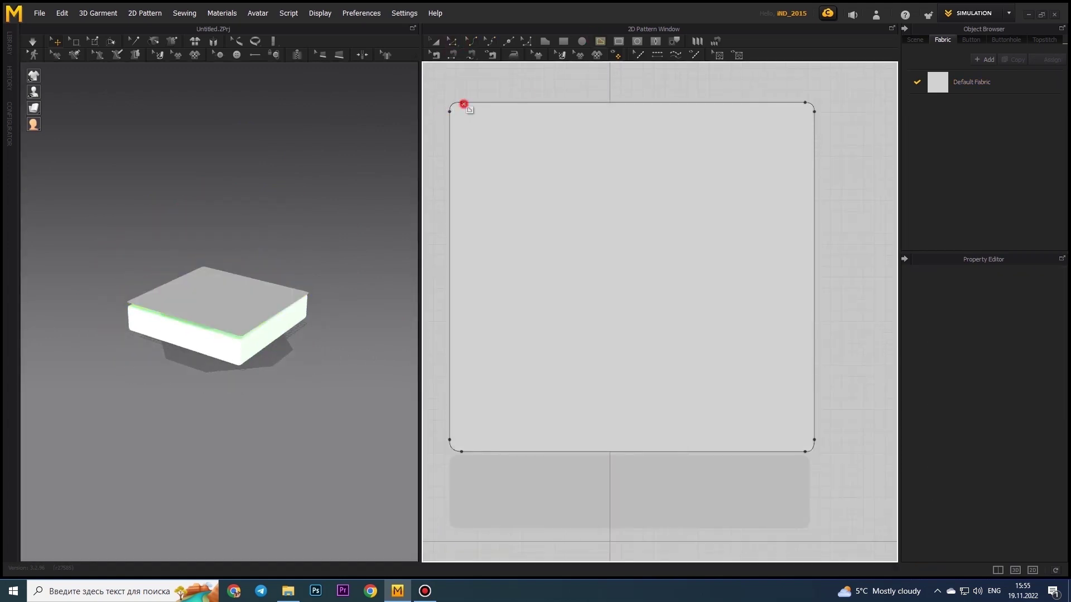
Add three evenly spaced vertical fold lines across the panel
left_click(463, 104)
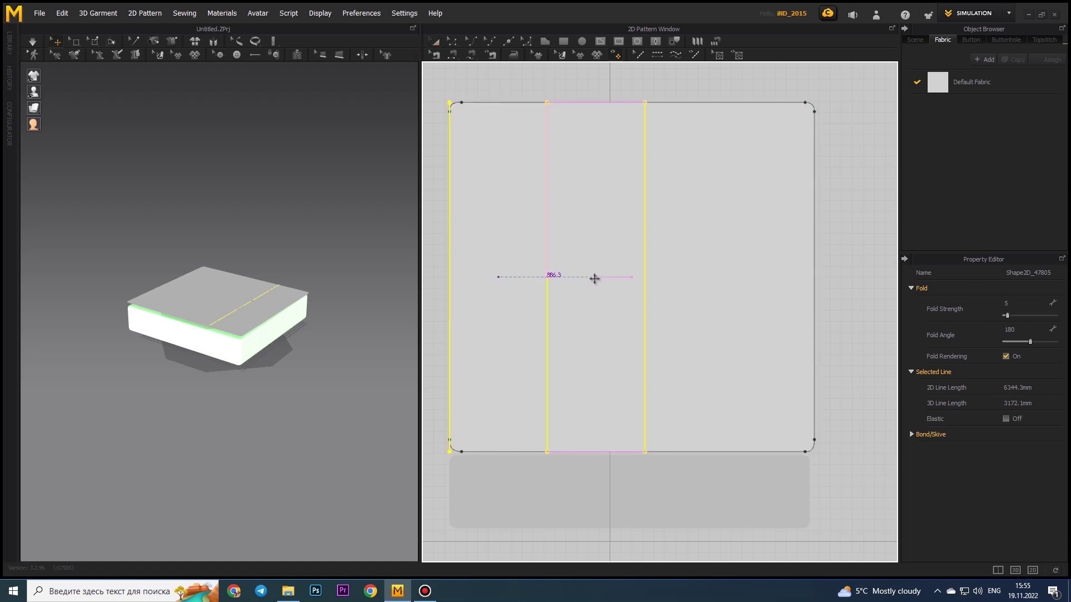
left_click_drag(547, 290, 641, 291, "ctrl")
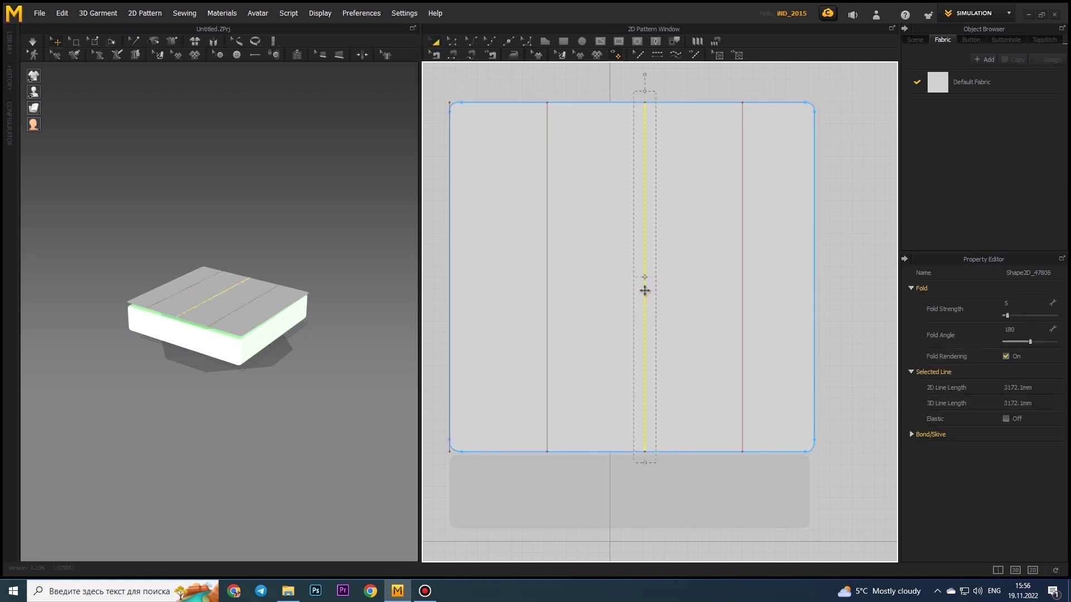
left_click_drag(751, 279, 718, 292)
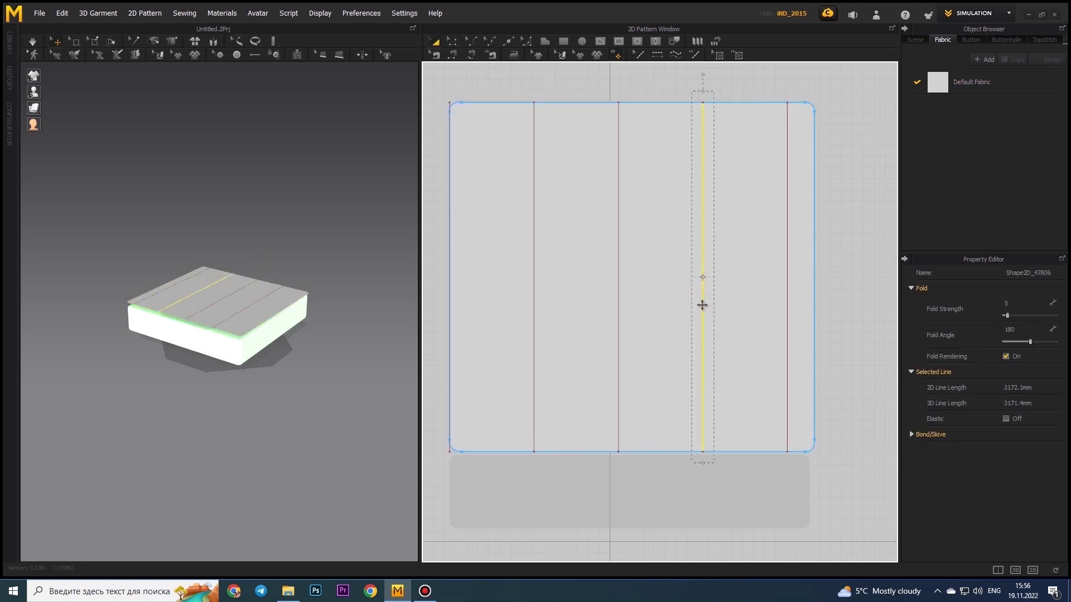
left_click_drag(798, 279, 814, 279)
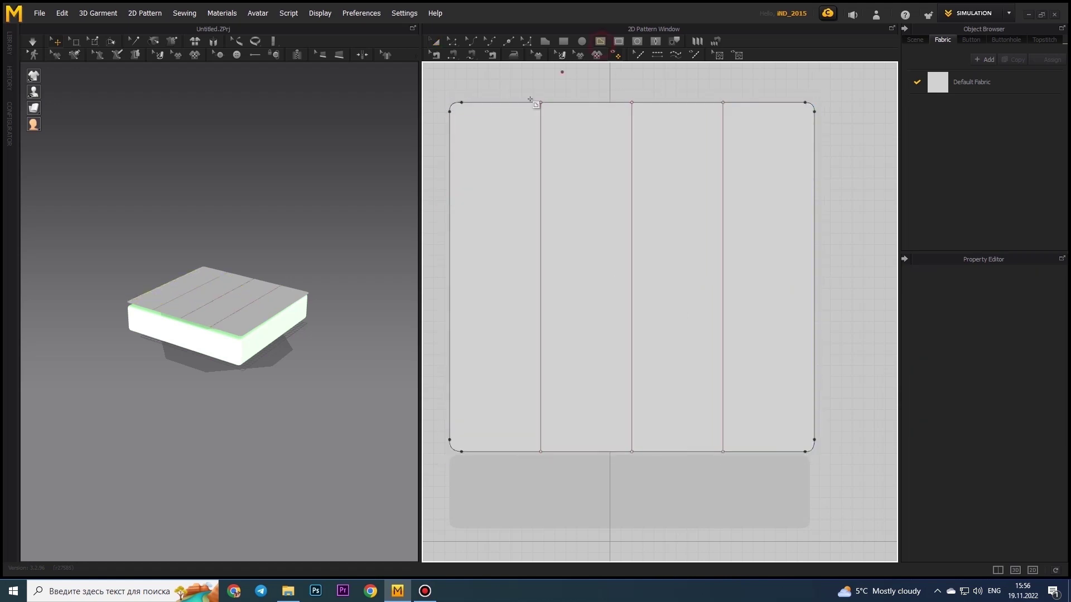
key("a")
Add three horizontal fold lines completing the 4×4 grid, then select the panel
left_click_drag(632, 111, 632, 200, "ctrl")
left_click(602, 103)
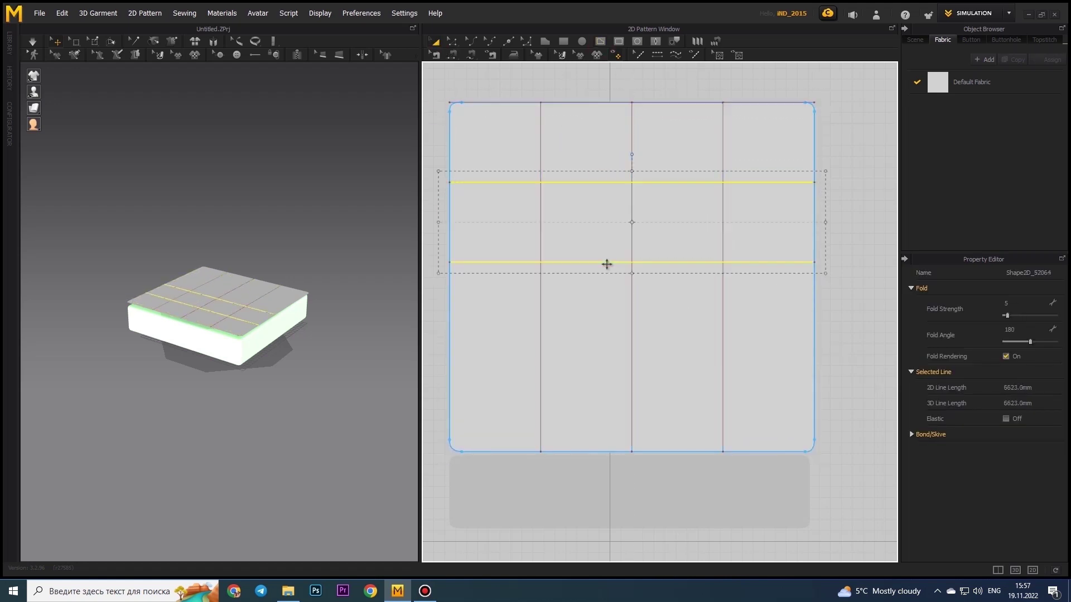
left_click_drag(606, 264, 599, 344, "ctrl")
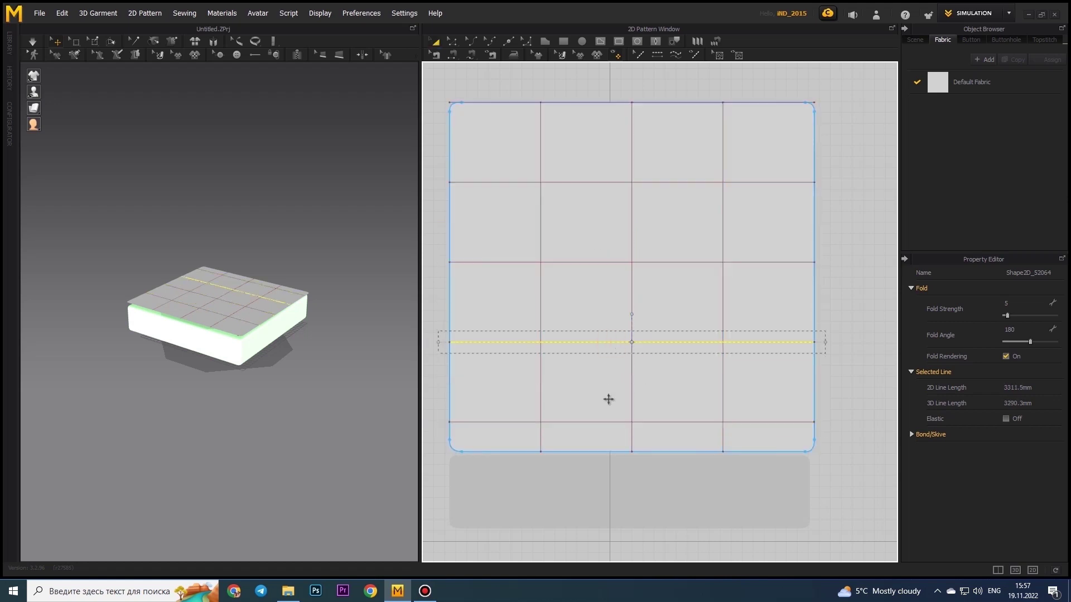
key("ctrl+z")
key("ctrl+z")
key("ctrl+z")
key("ctrl+z")
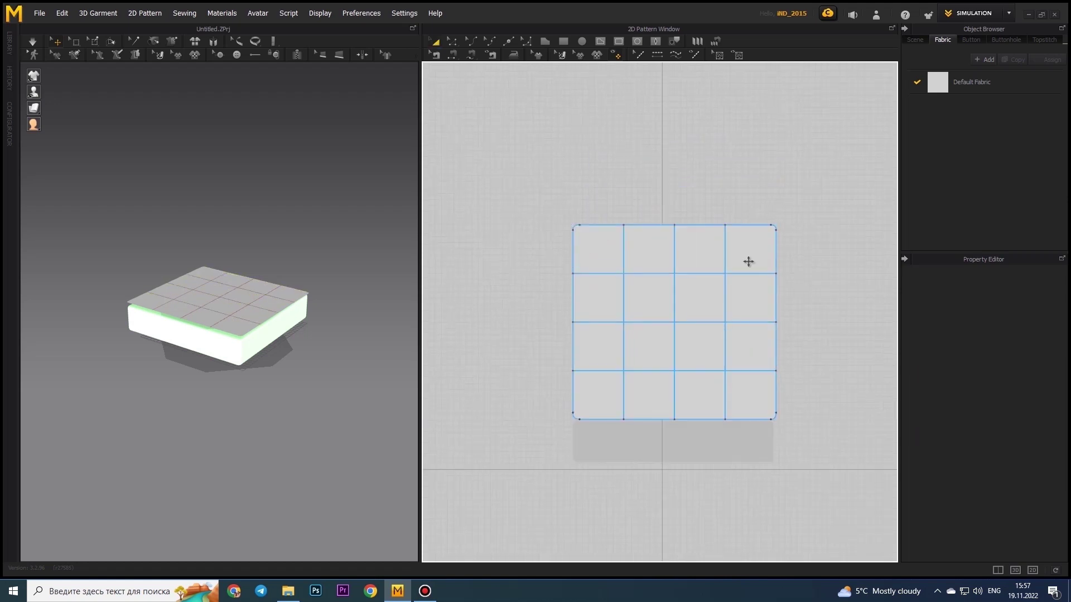
left_click(748, 262)
scroll(734, 262, "down", 2)
Place the duplicate gridded panel below the original
left_click_drag(734, 263, 692, 323, "ctrl")
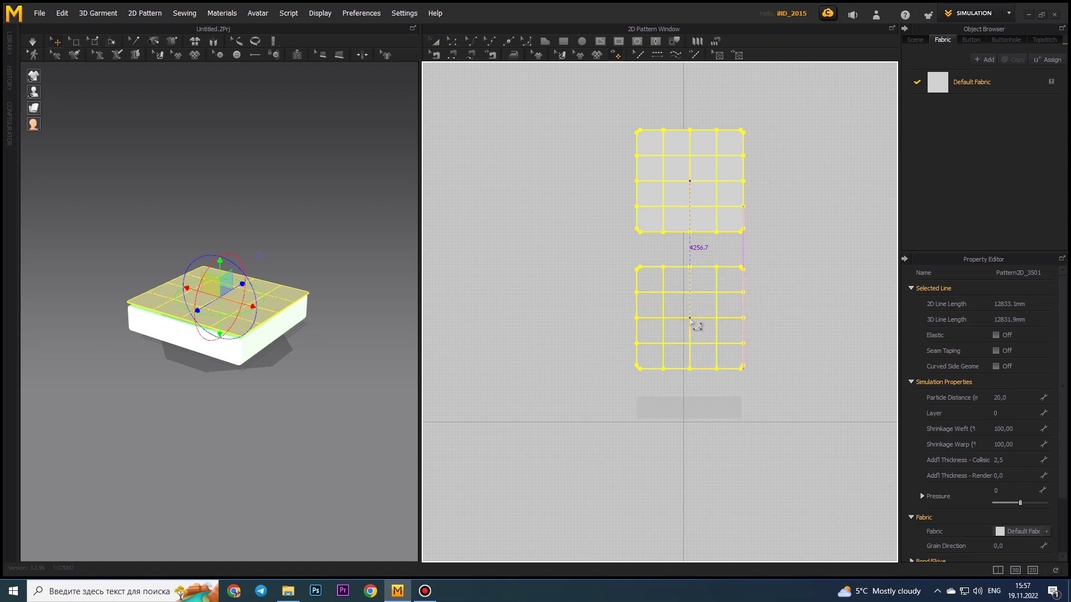
scroll(692, 312, "up", 3)
scroll(729, 282, "up", 5)
scroll(729, 282, "down", 2)
scroll(736, 286, "down", 2)
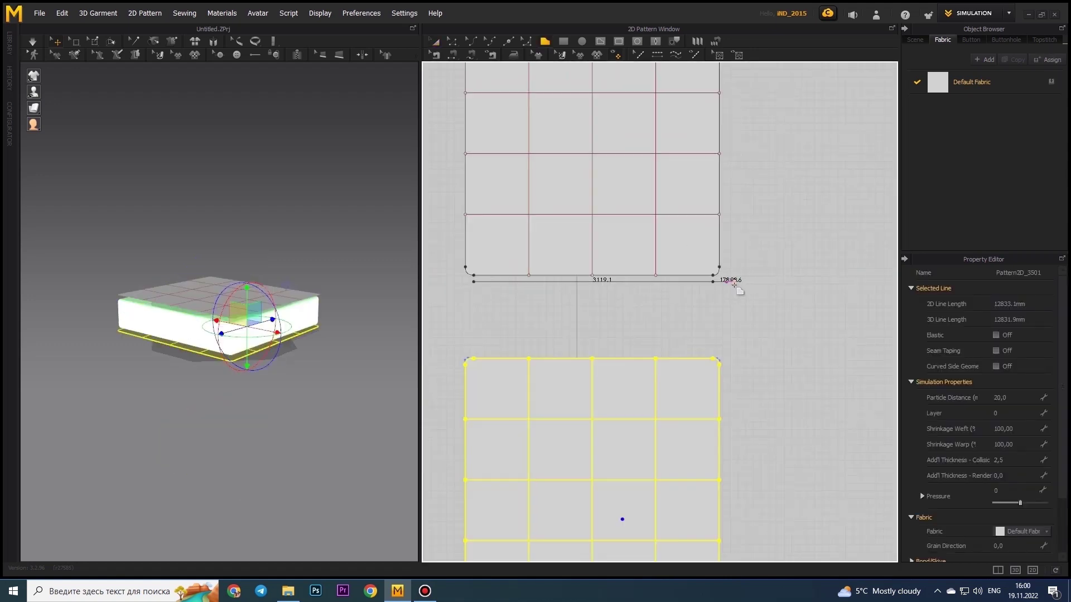
Outline the long side strip with 3119.1, 178.9 and 2982.1 segments and close it
left_click(895, 290)
scroll(777, 299, "down", 2)
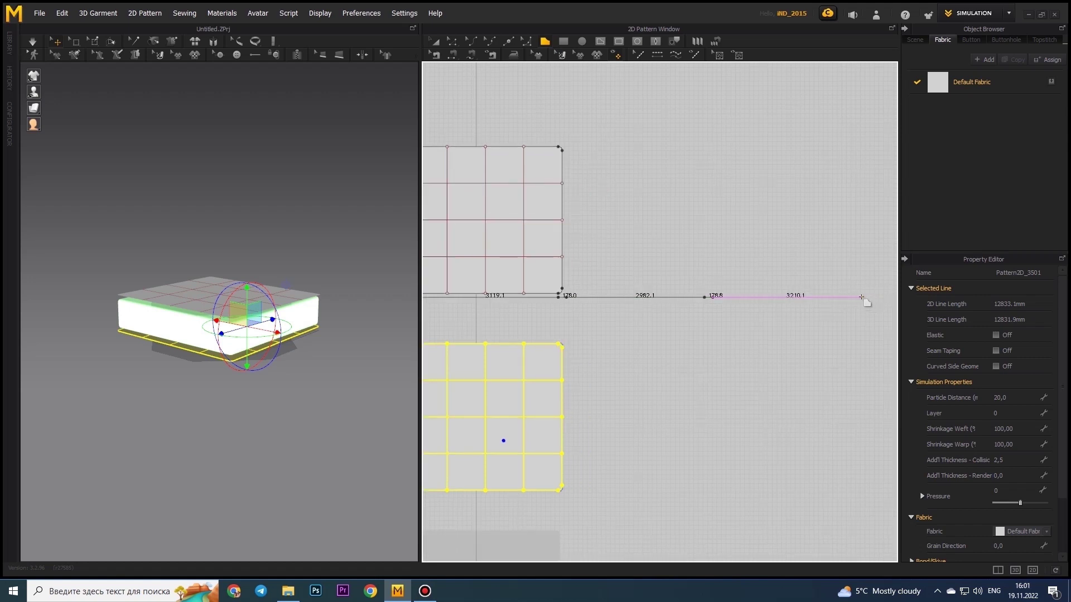
scroll(856, 297, "up", 2)
left_click(890, 287)
scroll(846, 314, "down", 5)
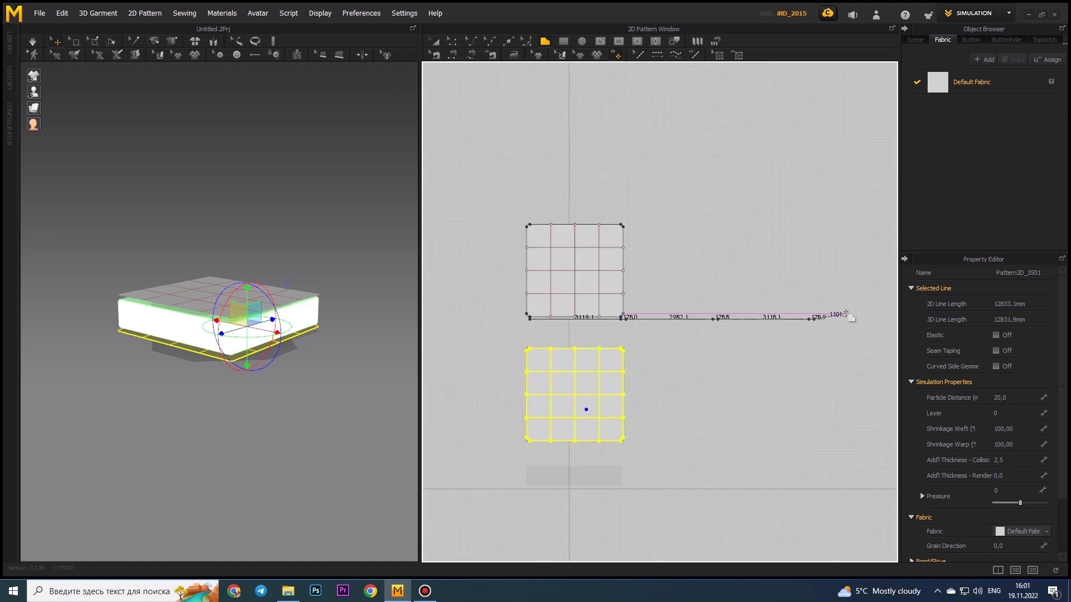
scroll(871, 324, "up", 2)
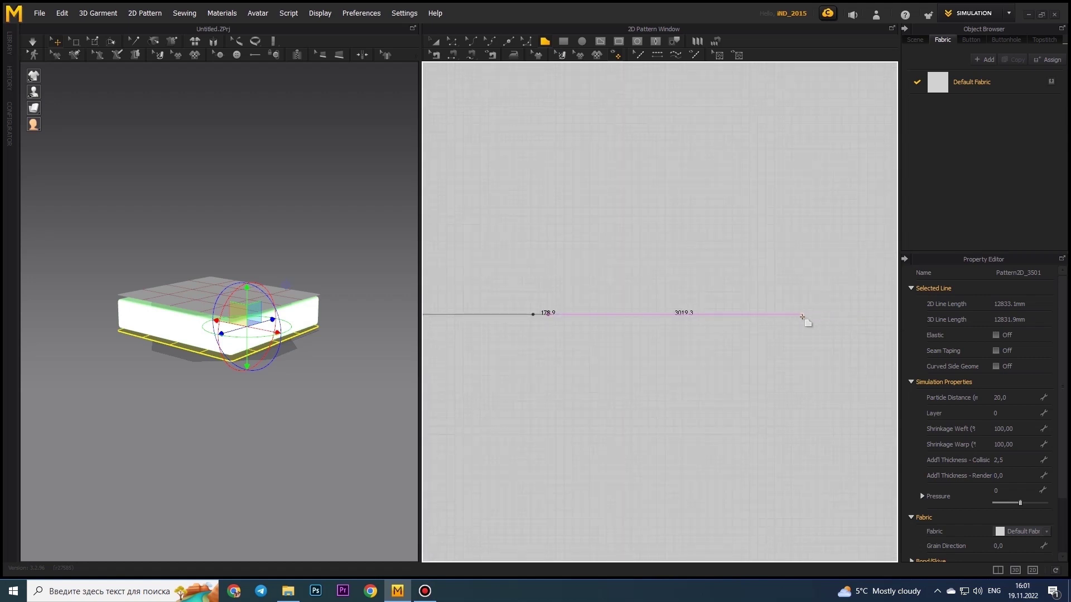
scroll(820, 318, "down", 3)
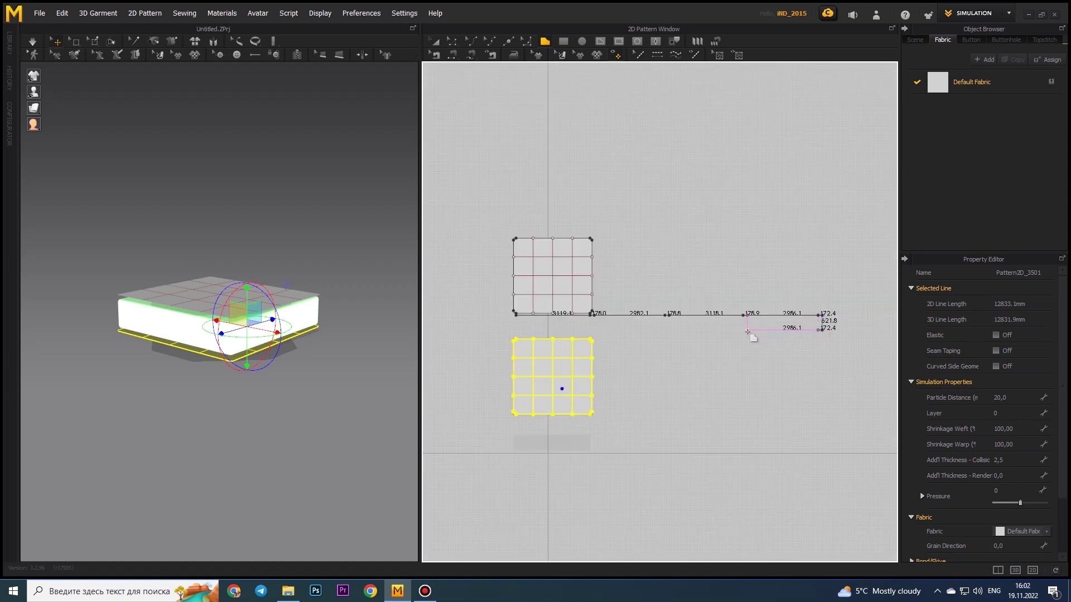
scroll(678, 329, "up", 3)
scroll(666, 321, "down", 3)
scroll(531, 320, "up", 3)
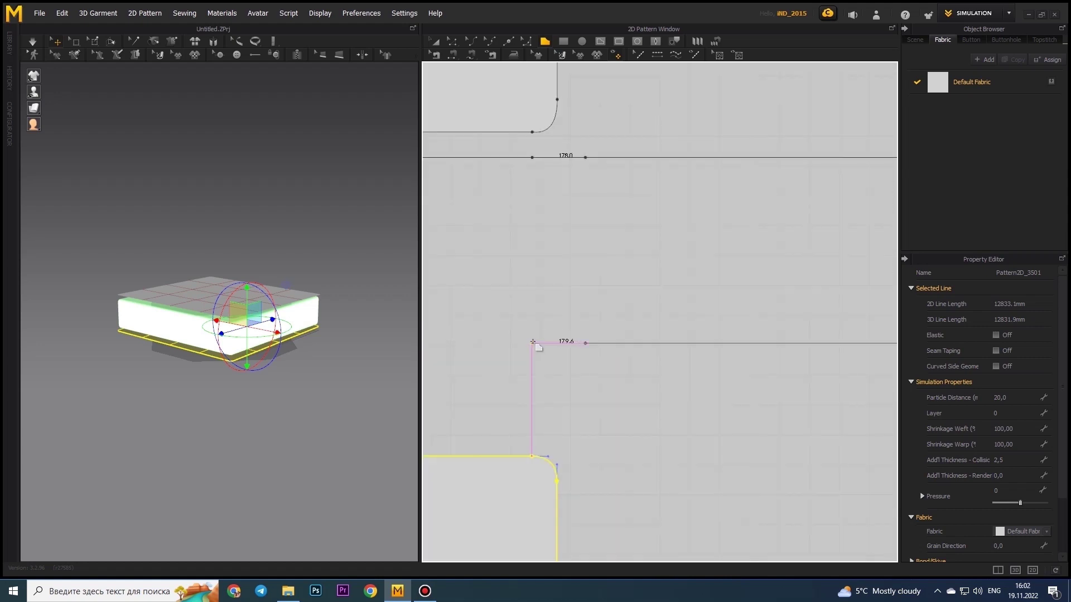
scroll(537, 342, "down", 3)
scroll(455, 341, "up", 3)
left_click(455, 340)
Sew the side strip's edge to the lower square panel's bottom edge
right_click_drag(365, 366, 218, 284)
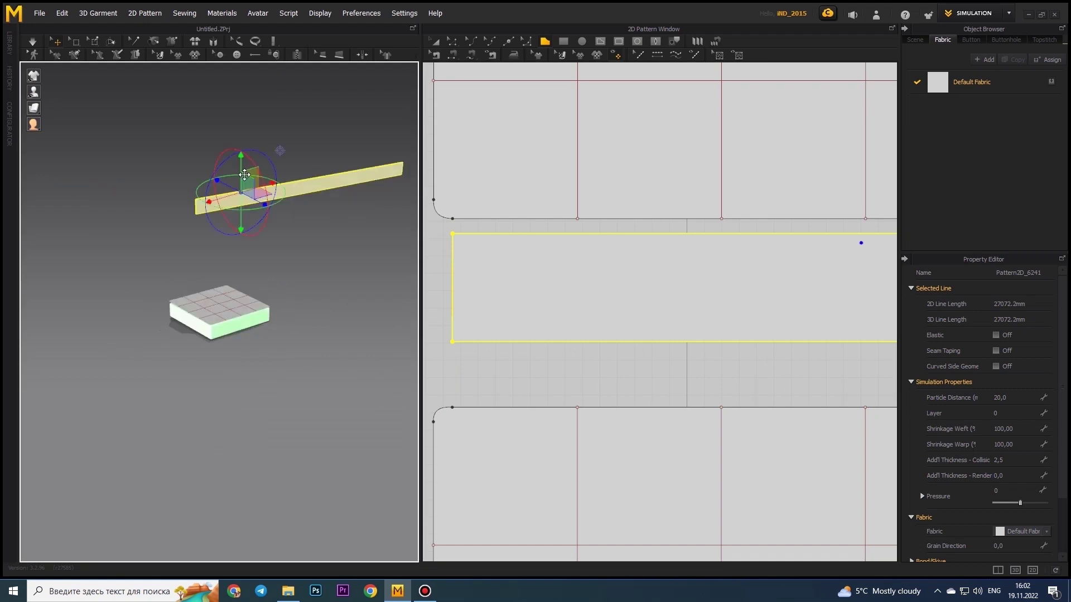
right_click(457, 290)
key("Escape")
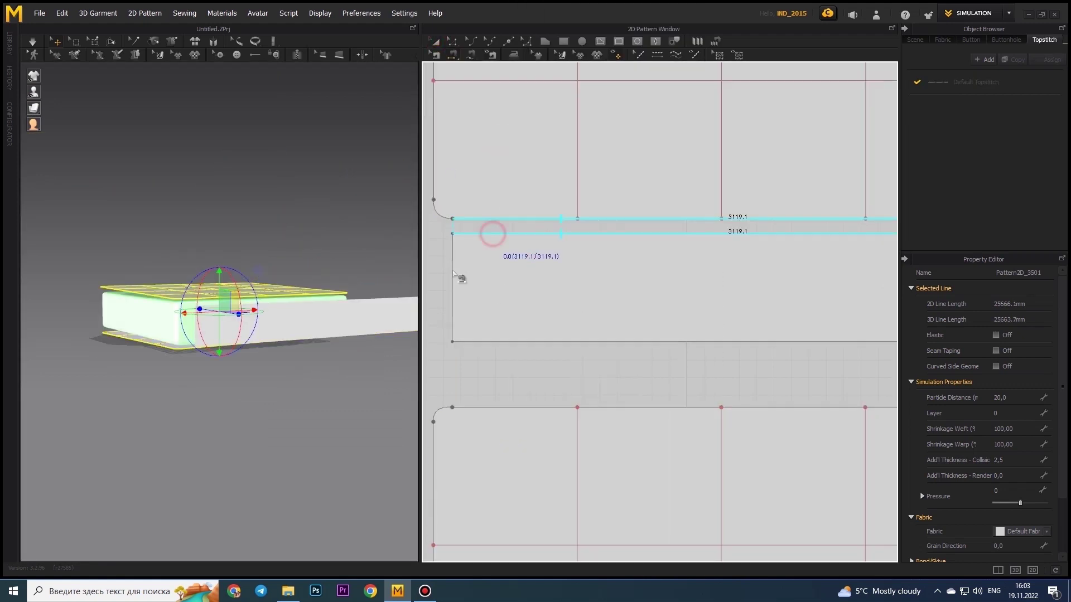
scroll(706, 320, "up", 2)
scroll(706, 320, "down", 5)
scroll(803, 229, "down", 3)
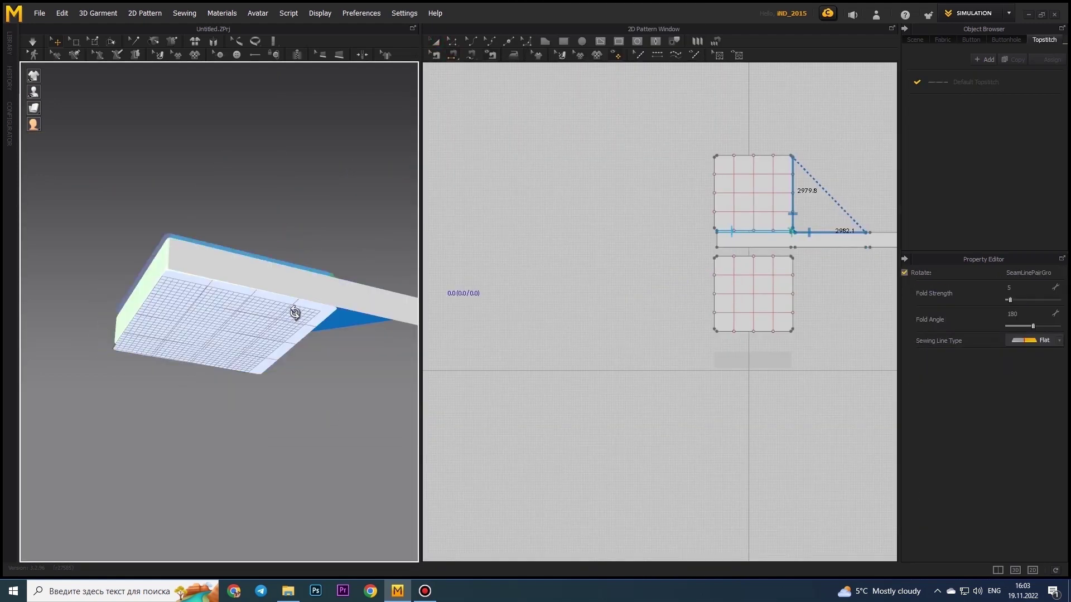
right_click_drag(296, 310, 274, 331)
left_click(773, 381)
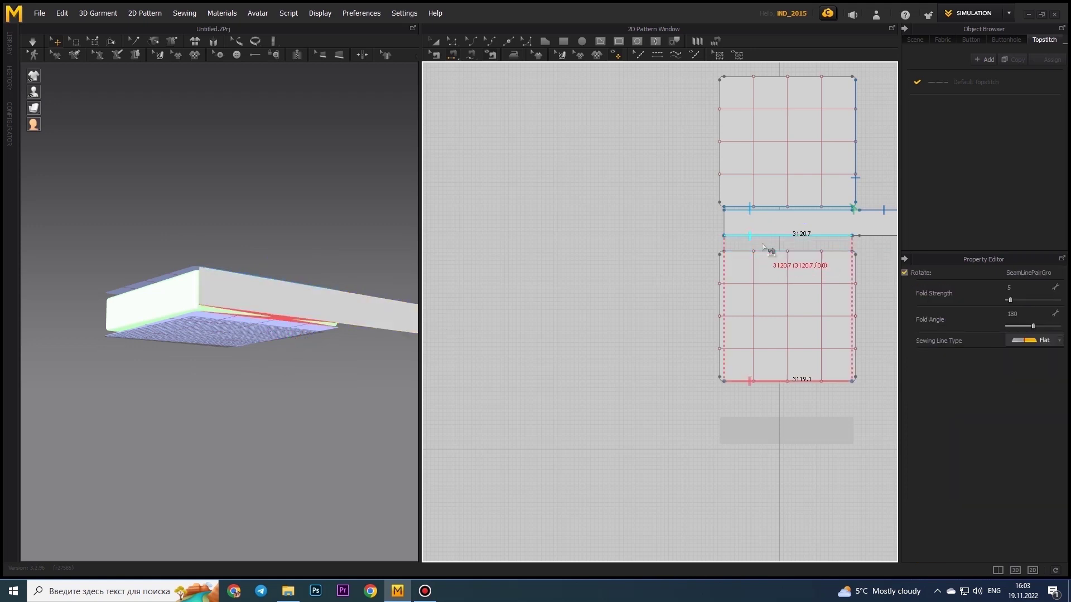
Set Particle Distance to 50 for all patterns
mouse_move(251, 312)
right_mouse_down()
mouse_move(184, 308)
mouse_move(342, 333)
right_mouse_up()
key("ctrl+a")
type("50")
key("Return")
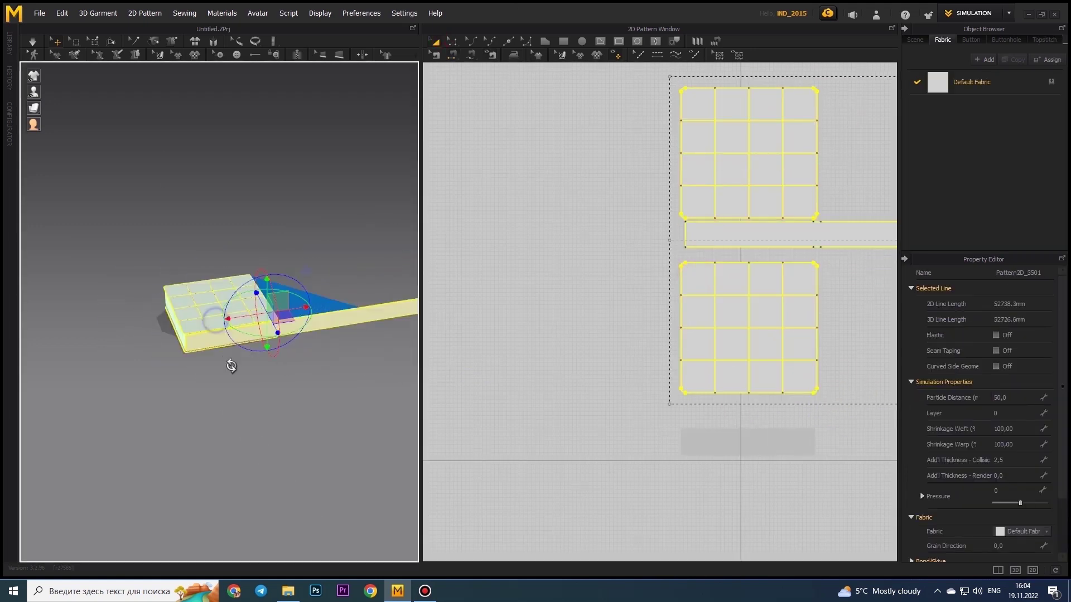
left_click(1002, 93)
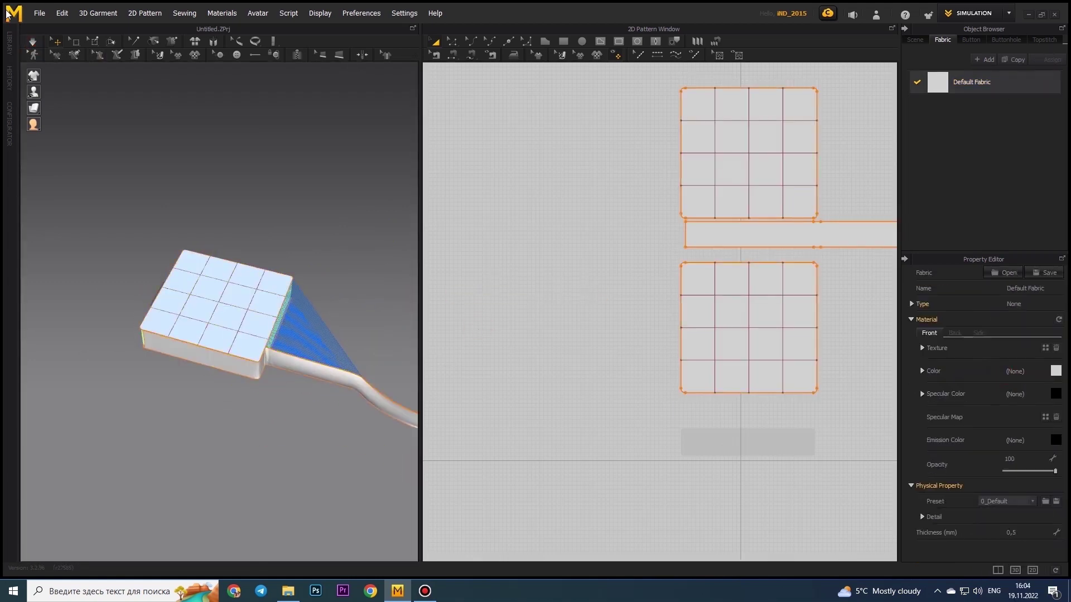
scroll(743, 314, "down", 2)
Check the existing seams and pull the tangled strip cloth into place around the box
left_click(454, 56)
left_click(558, 211)
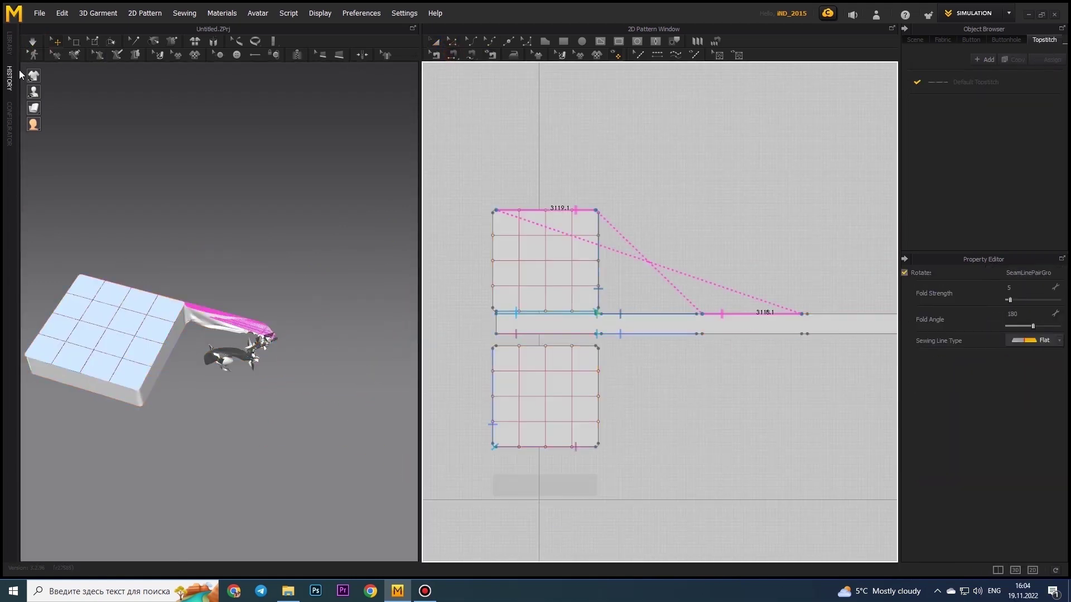
right_click_drag(151, 275, 89, 333)
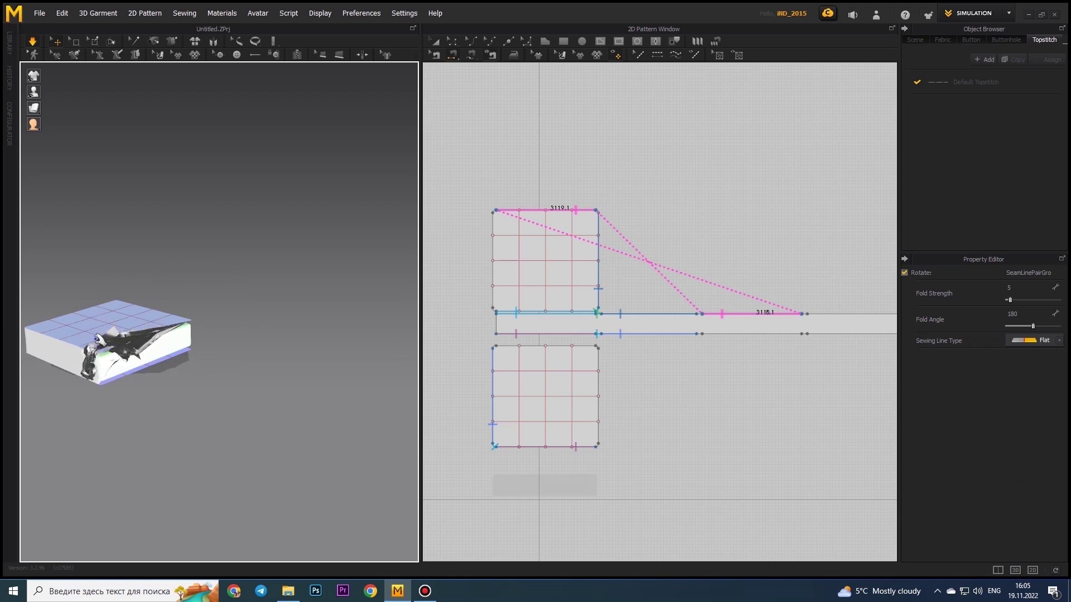
left_click_drag(183, 337, 153, 357)
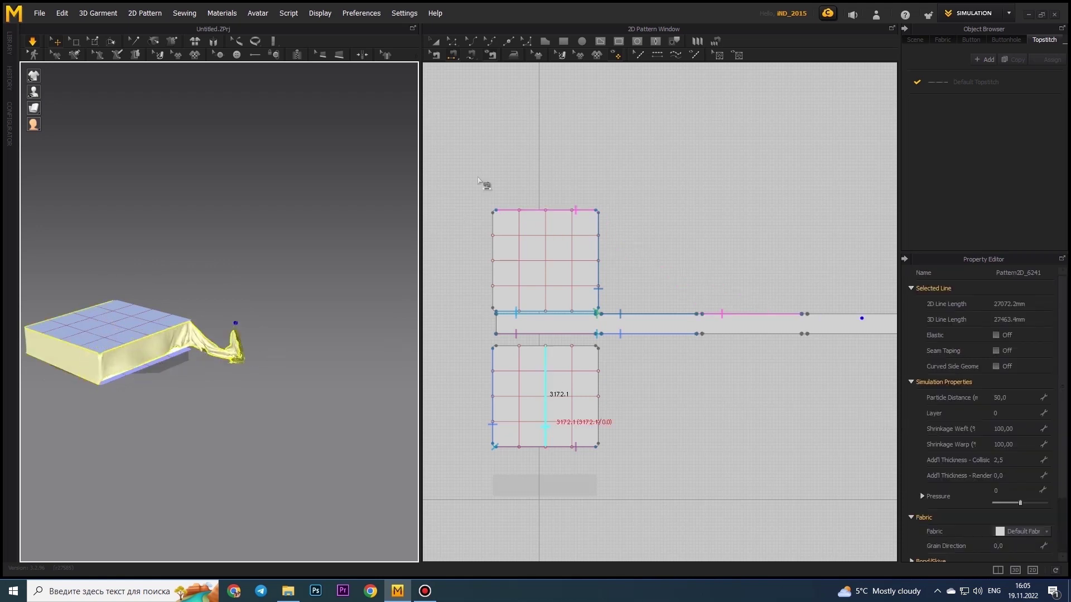
right_click_drag(223, 391, 179, 425)
left_click(493, 257)
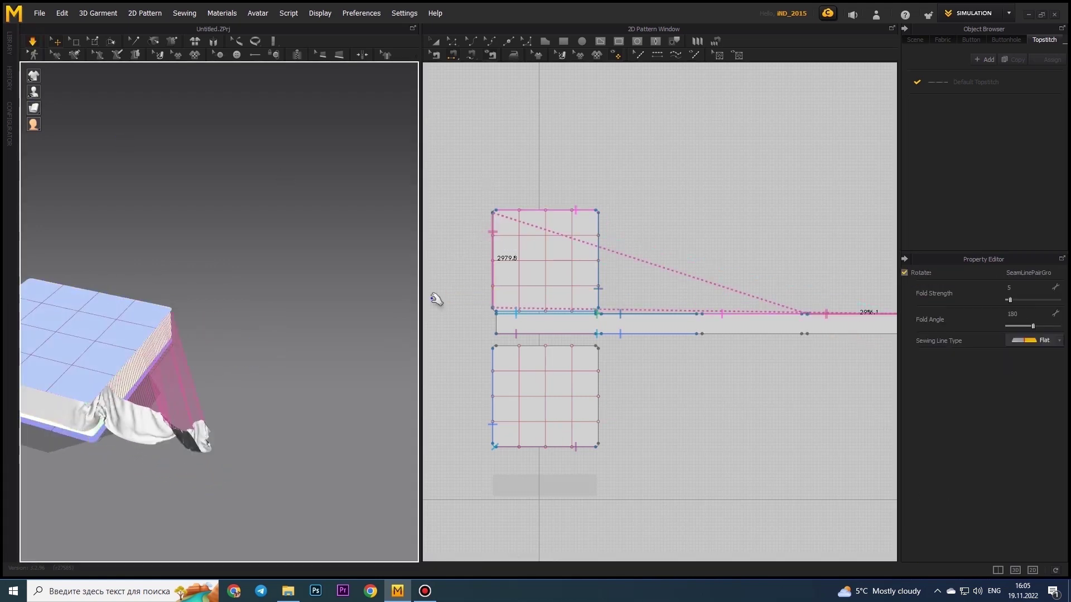
left_click_drag(200, 334, 228, 332)
Sew the upper panel's edge to the strip's end point
key("n")
left_click(717, 314)
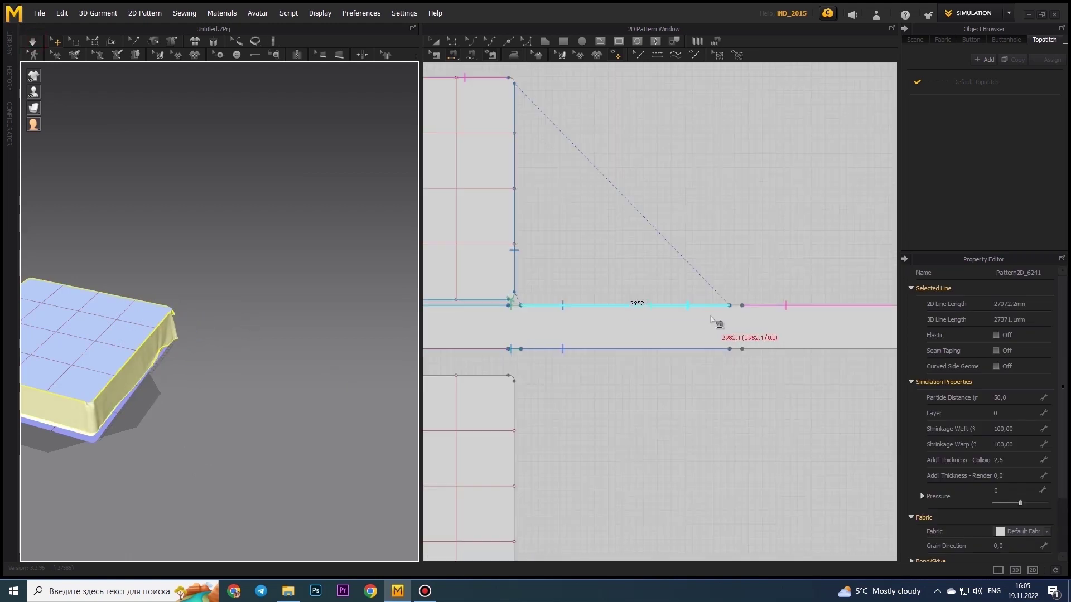
left_click(841, 312)
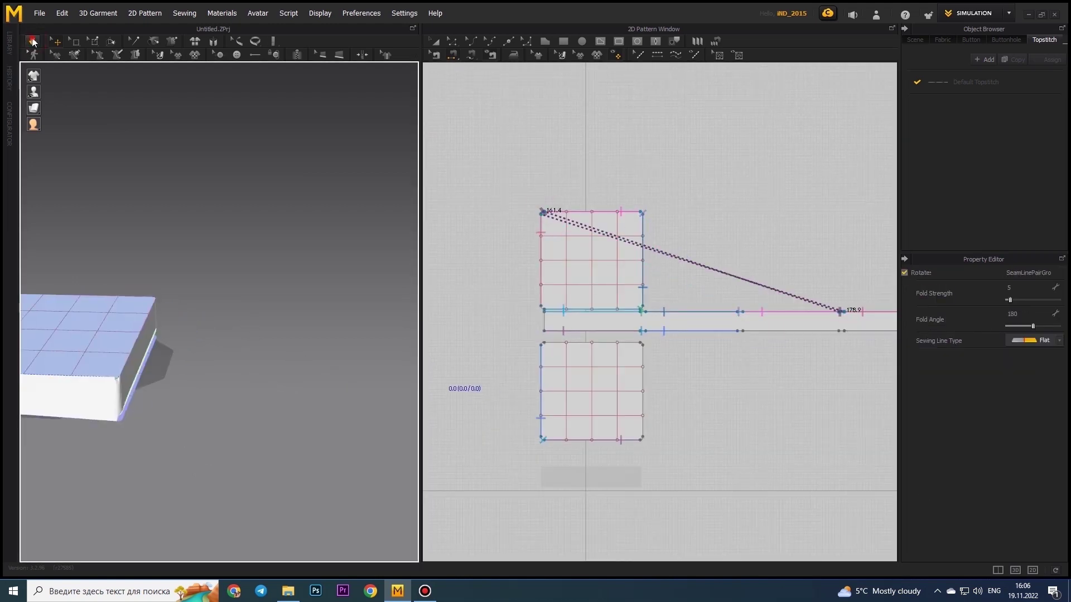
scroll(824, 329, "up", 5)
scroll(824, 329, "down", 5)
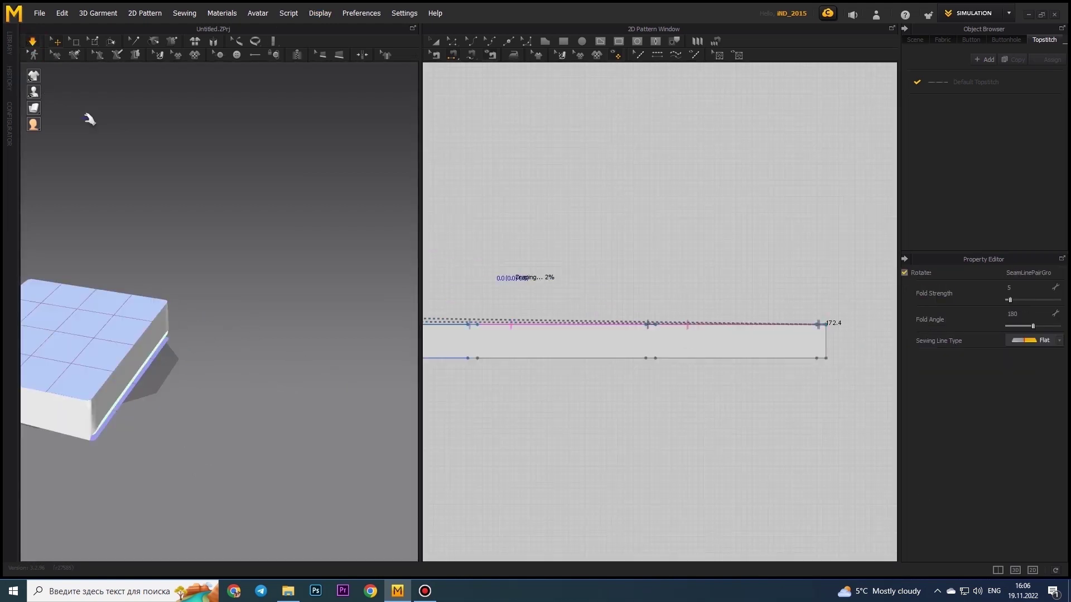
scroll(153, 395, "down", 3)
middle_click_drag(153, 394, 387, 394)
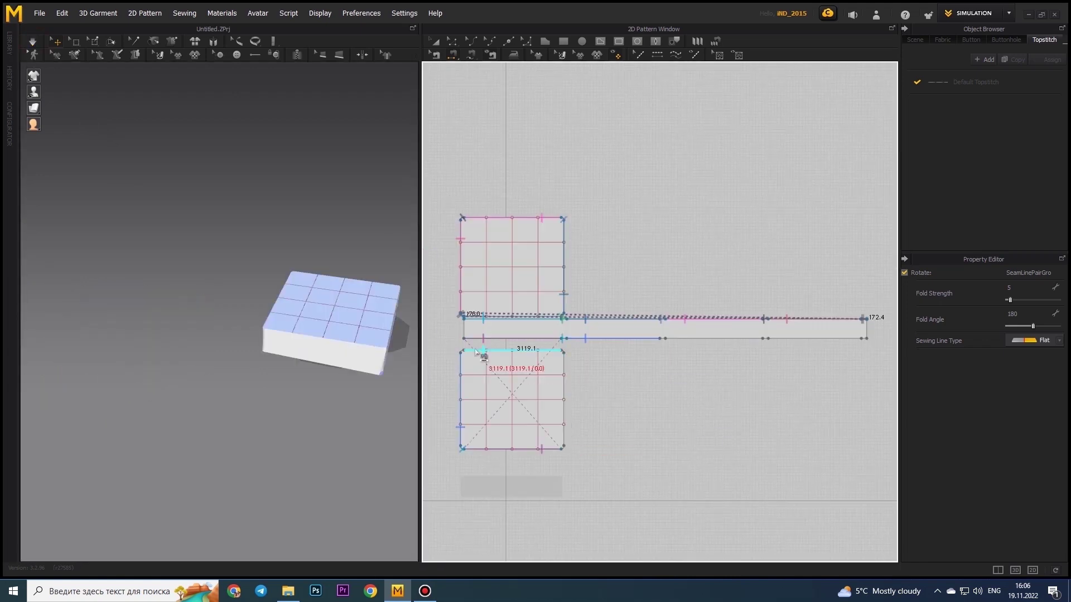
scroll(692, 360, "up", 3)
scroll(502, 373, "down", 2)
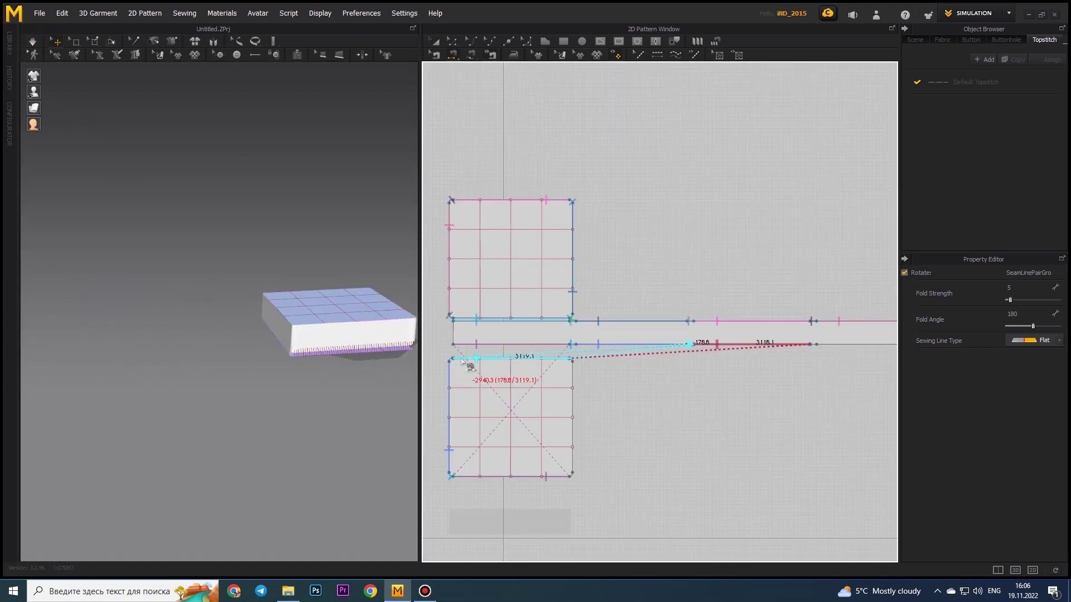
Sew the lower panel's edge to the strip from its corner
middle_click_drag(561, 343, 623, 377)
left_click(621, 375)
scroll(621, 375, "down", 2)
scroll(541, 459, "up", 1)
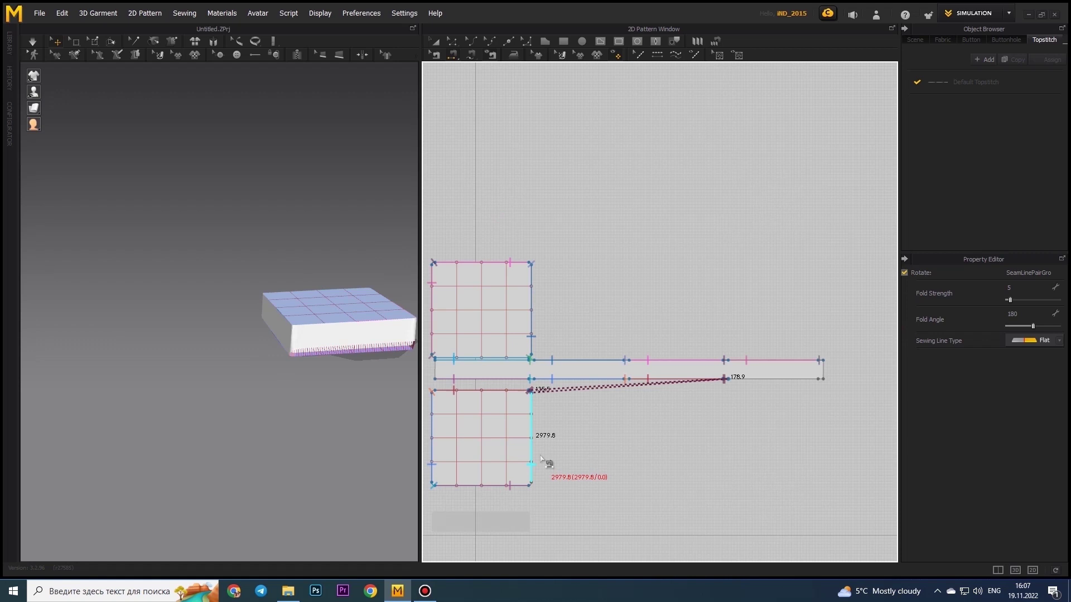
left_click(746, 381)
scroll(524, 489, "up", 4)
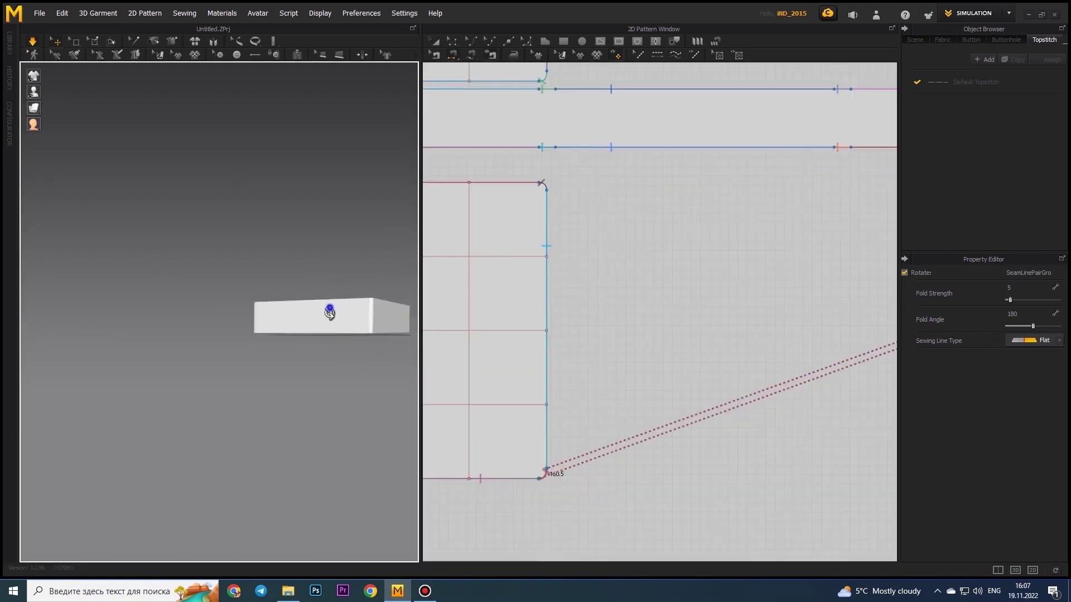
scroll(510, 223, "down", 3)
Copy a square panel and paste it above the box as a third panel
key("ctrl+c")
key("ctrl+v")
left_click(501, 107)
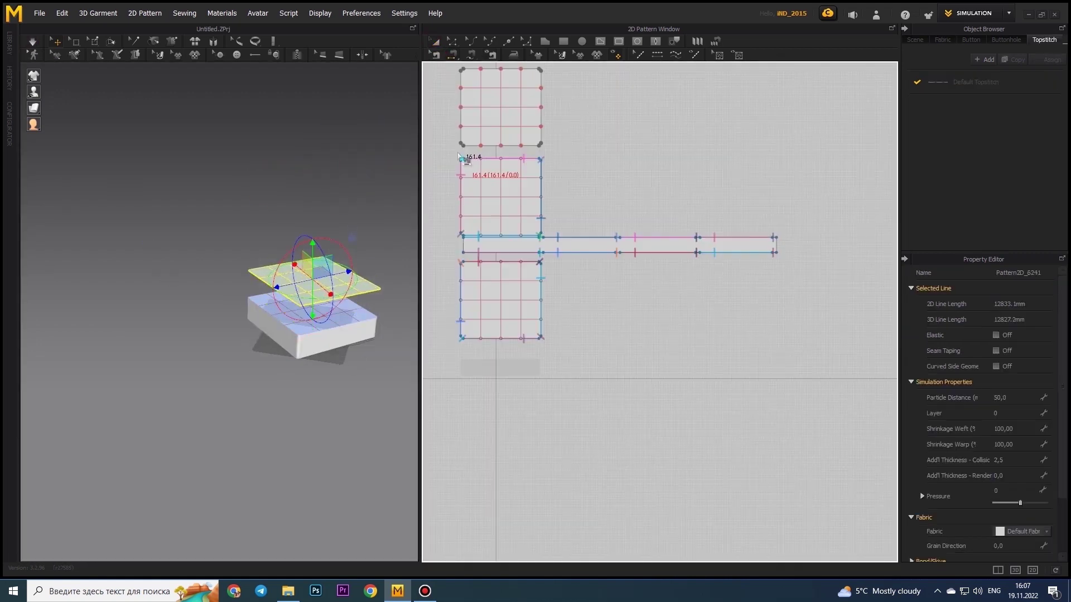
scroll(461, 159, "up", 2)
Sew the top copy's grid lines to the matching lines below as Flat seams
left_click(617, 232)
left_click(621, 174)
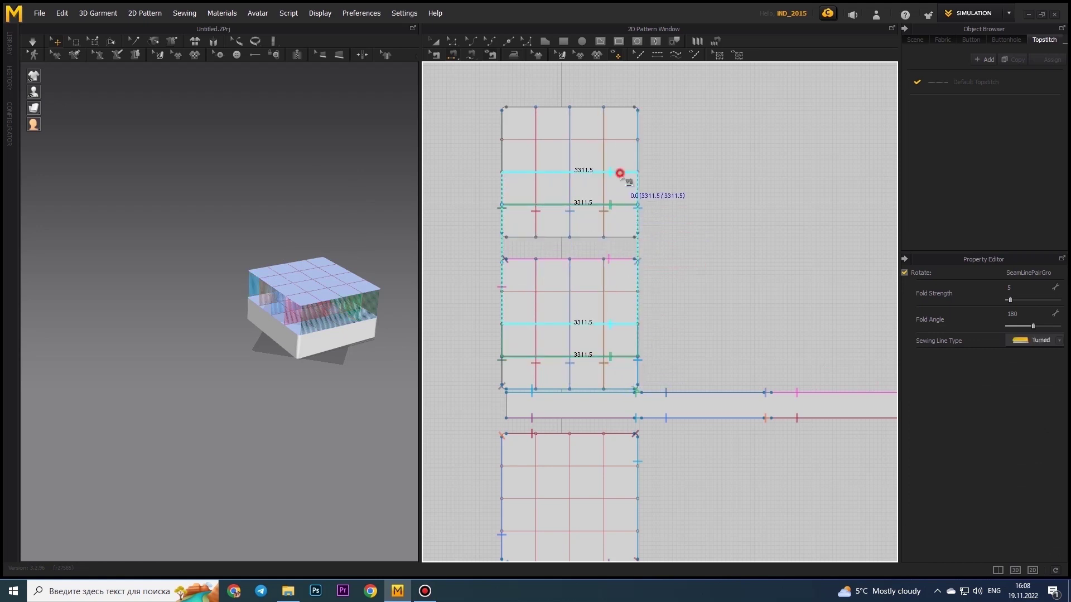
left_click(617, 113)
scroll(650, 312, "up", 1)
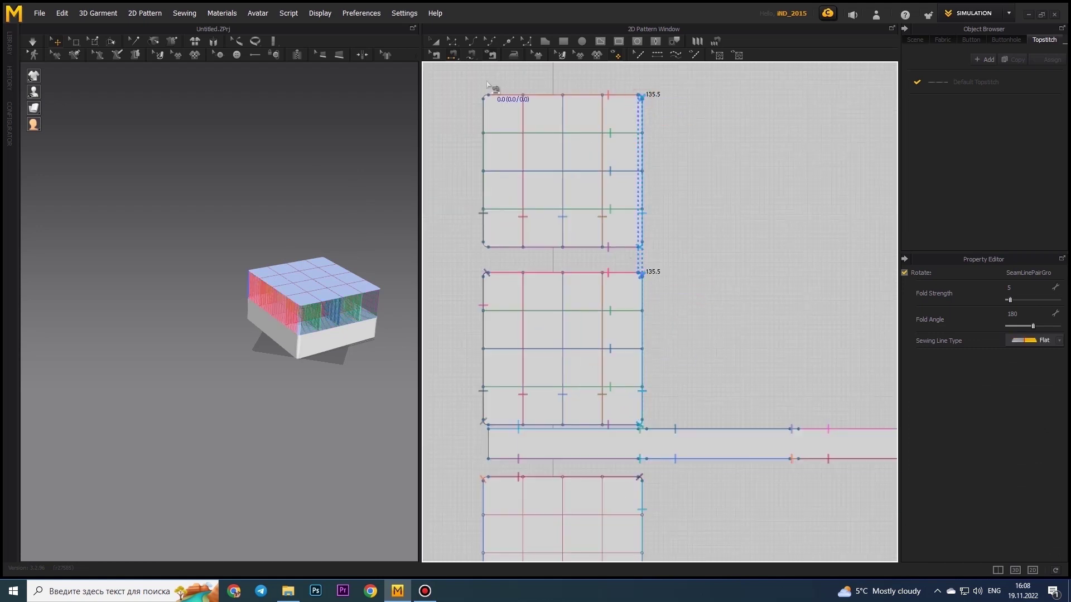
Select all patterns and set their weft and warp shrinkage to 90
key("q")
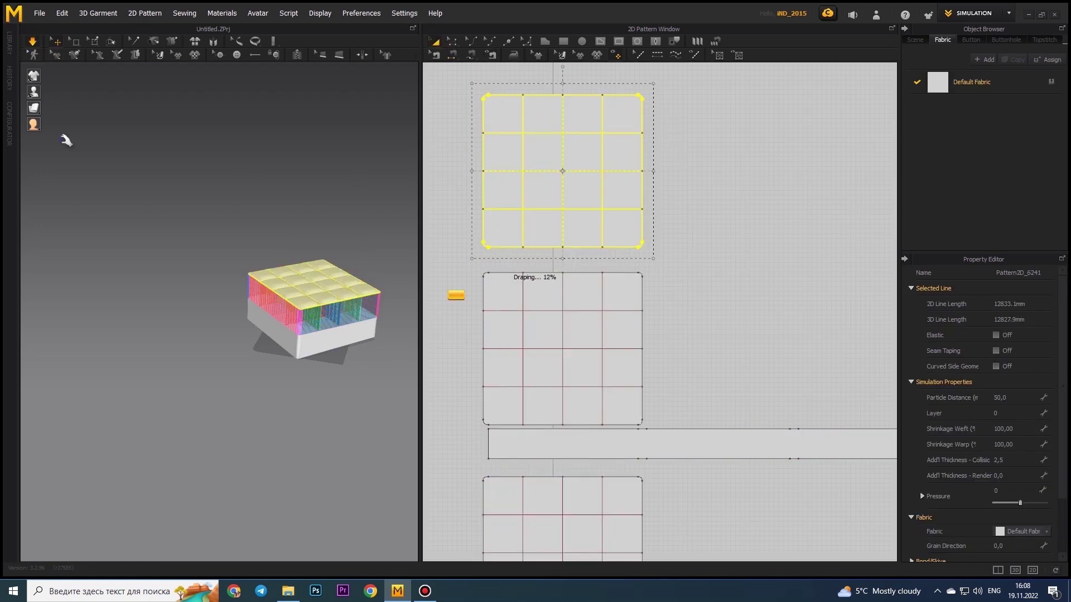
right_click(495, 168)
left_click(535, 9)
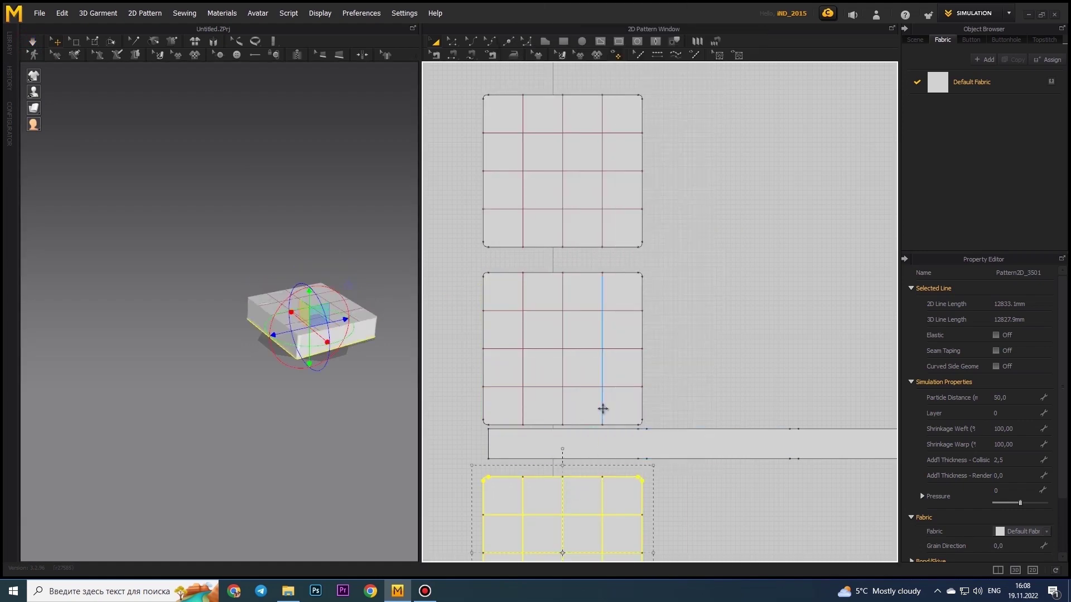
double_click(1009, 429)
type("9")
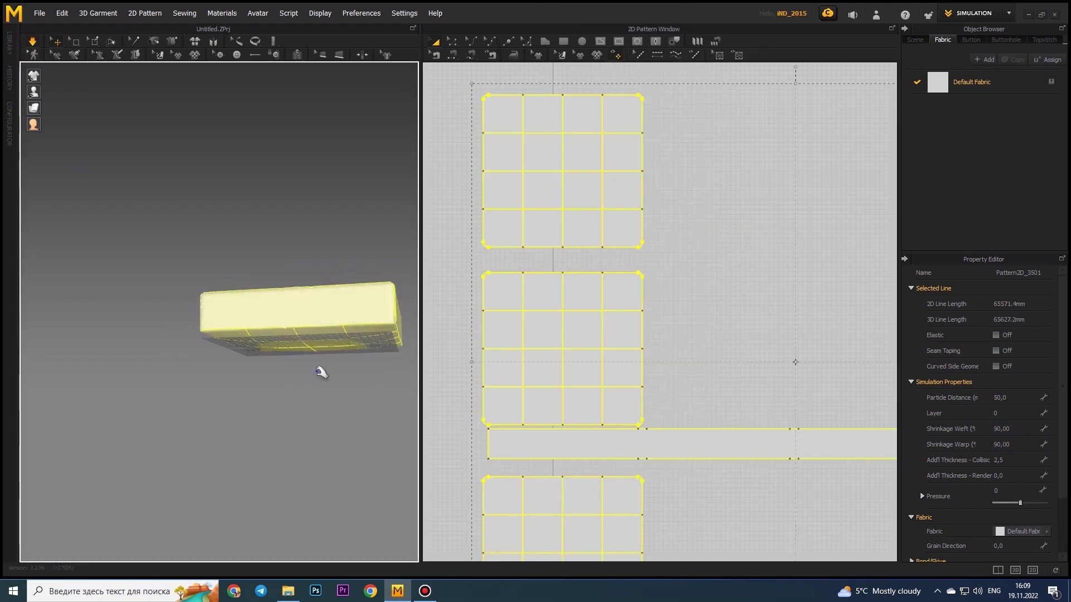
type("a")
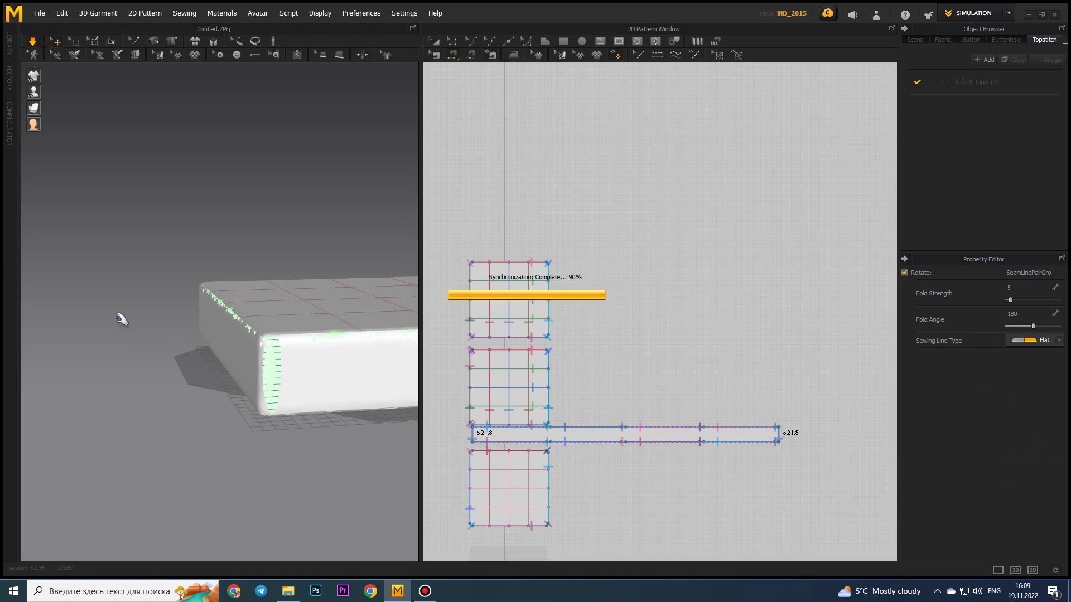
left_click(522, 372)
left_click(624, 435, "shift")
left_click(509, 488, "shift")
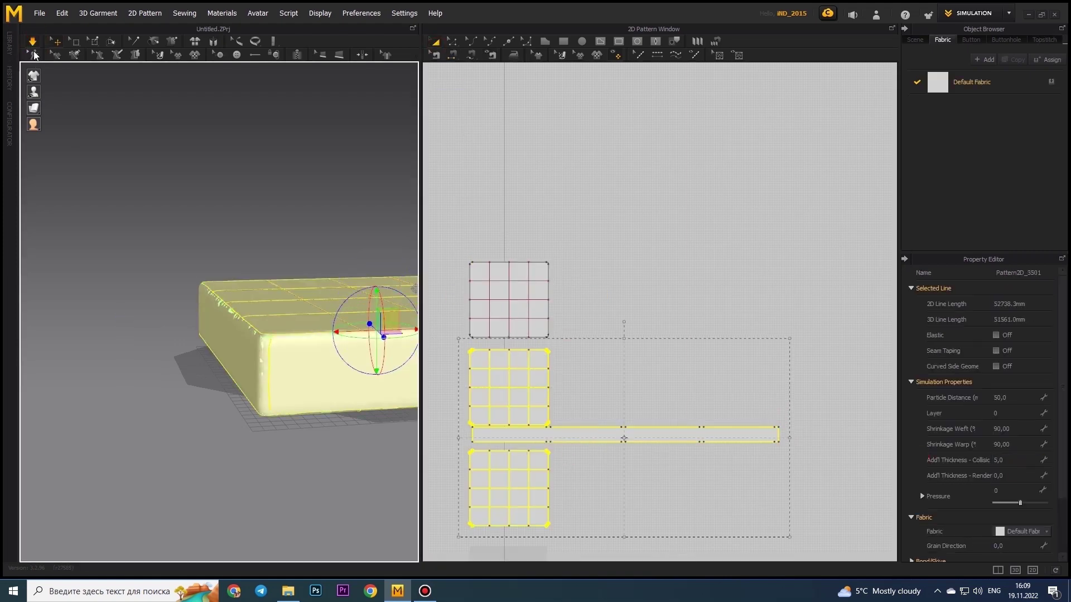
Enlarge and orbit the 3D view to inspect the simulated cushion top and edges
mouse_move(334, 345)
right_mouse_down()
mouse_move(222, 359)
mouse_move(113, 390)
right_mouse_up()
right_click_drag(242, 223, 267, 312)
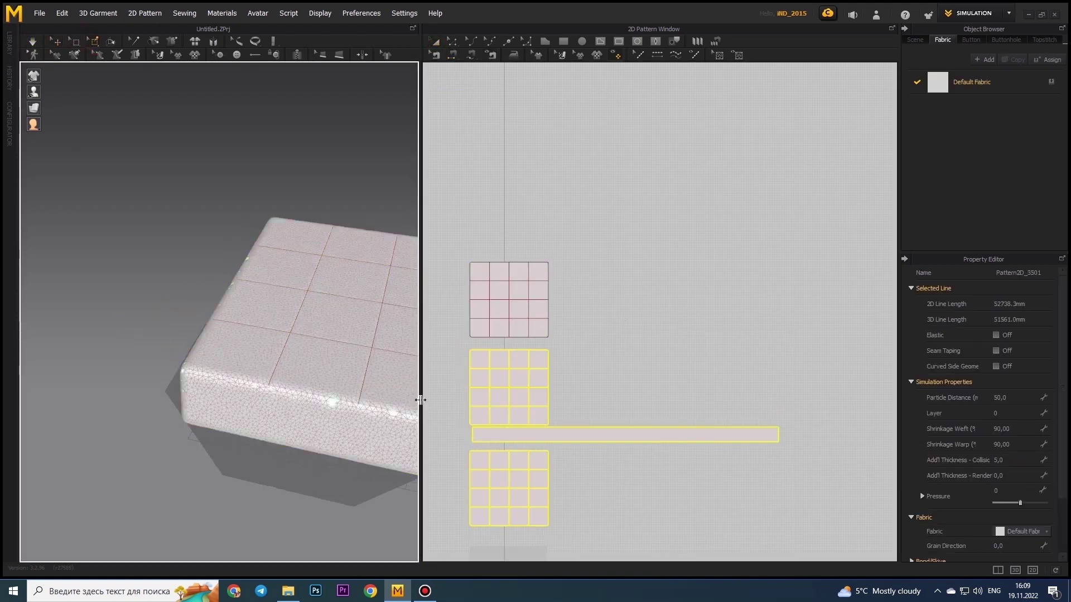
left_click_drag(418, 394, 729, 394)
scroll(270, 359, "up", 5)
scroll(401, 289, "down", 3)
mouse_move(401, 289)
right_mouse_down()
mouse_move(504, 428)
mouse_move(483, 437)
mouse_move(306, 401)
mouse_move(323, 243)
mouse_move(301, 349)
mouse_move(264, 389)
right_mouse_up()
scroll(422, 436, "up", 3)
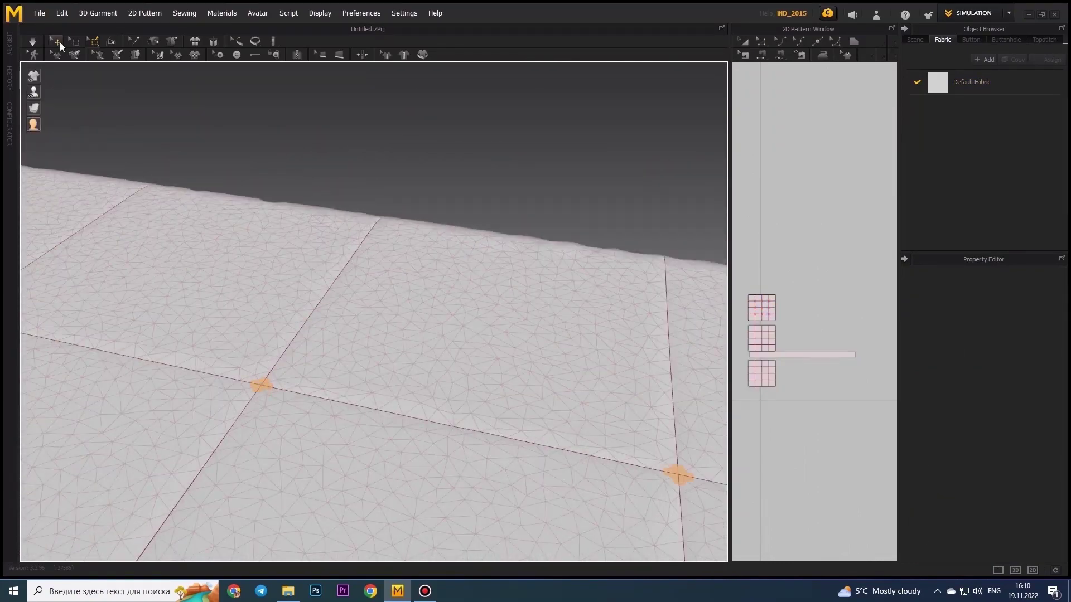
Select the cushion top panel, edit its property values, and start the simulation
key("ctrl+a")
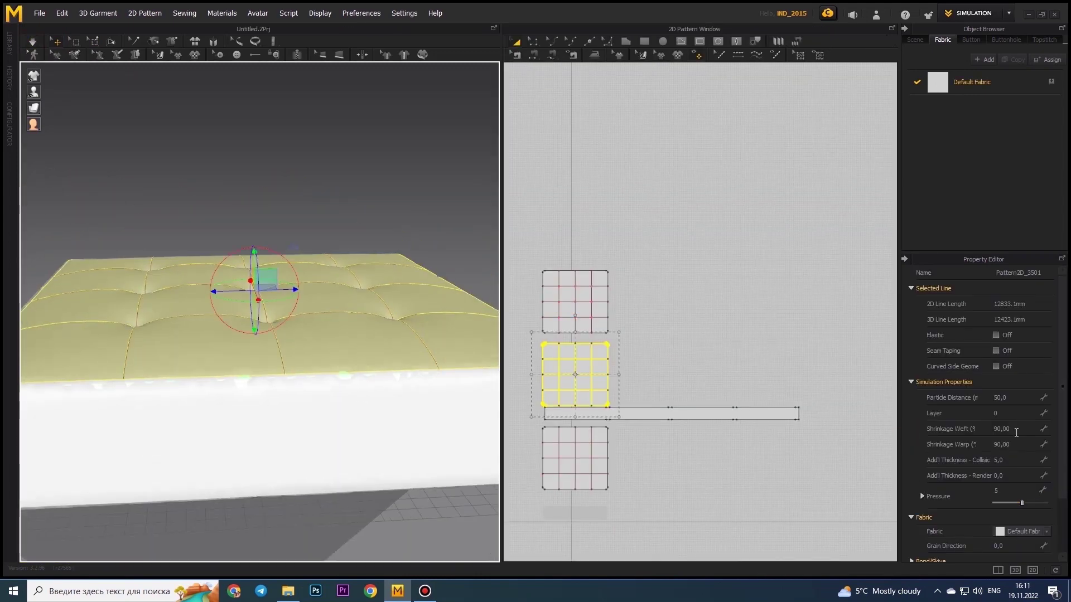
right_click(678, 413)
left_click(713, 356)
left_click(575, 458)
left_click(208, 333)
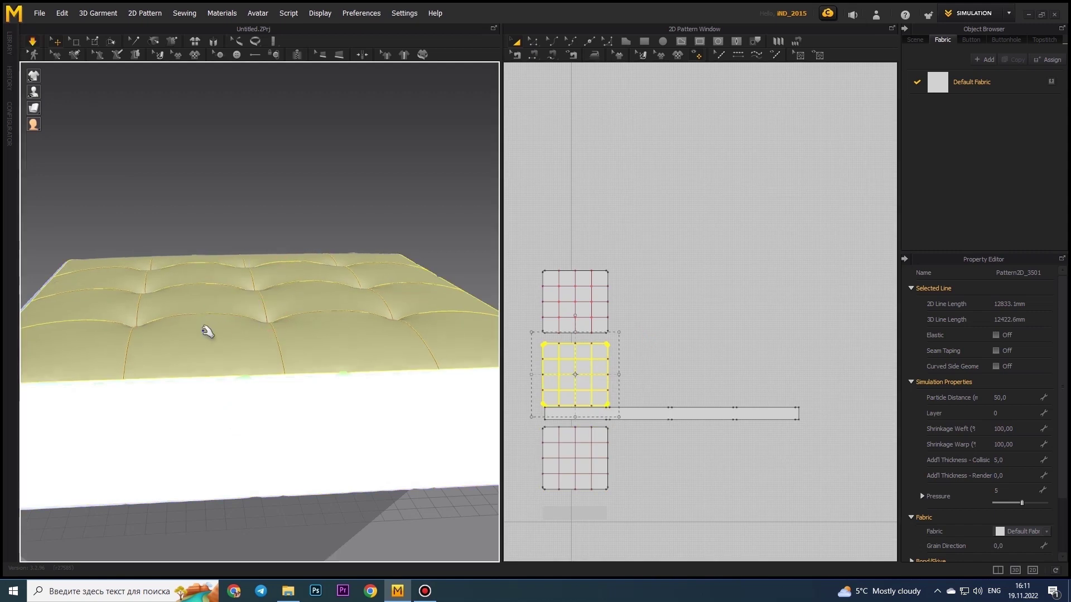
right_click_drag(208, 332, 263, 382)
double_click(1011, 398)
type("20")
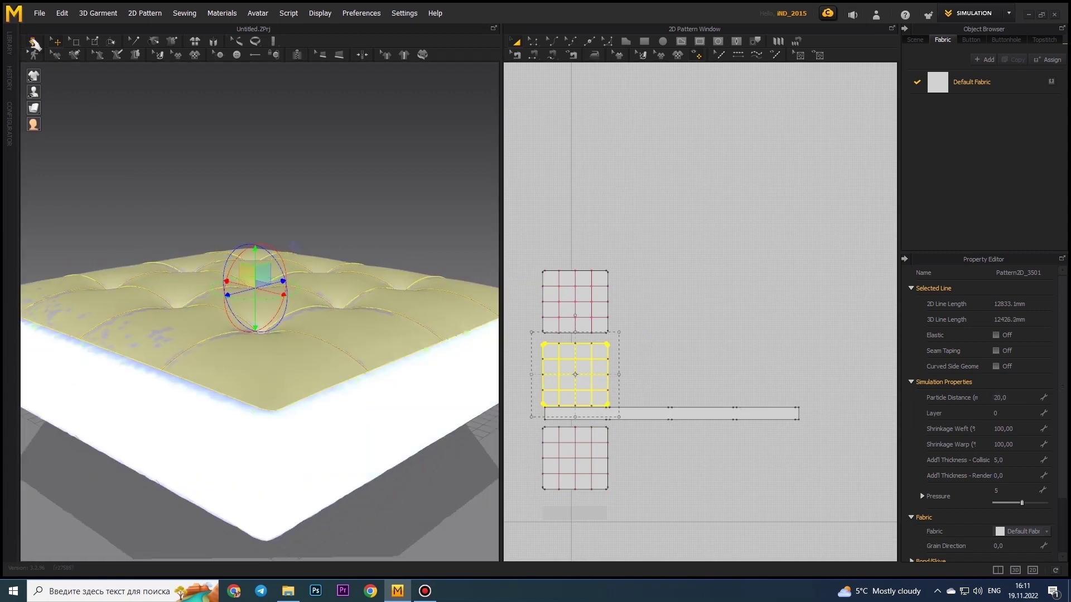
double_click(1022, 398)
type("10")
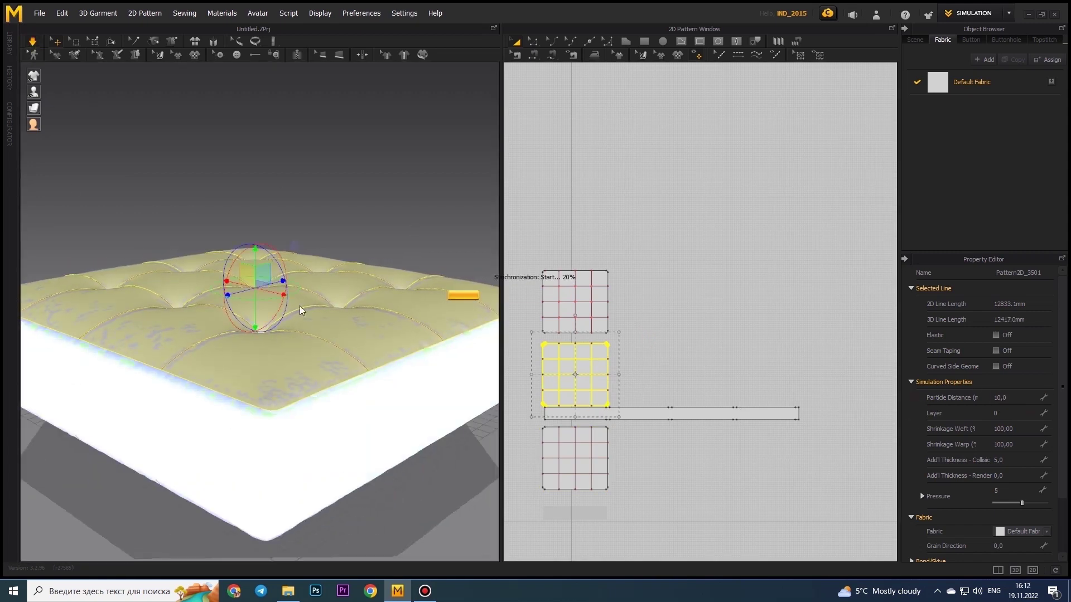
left_click(33, 41)
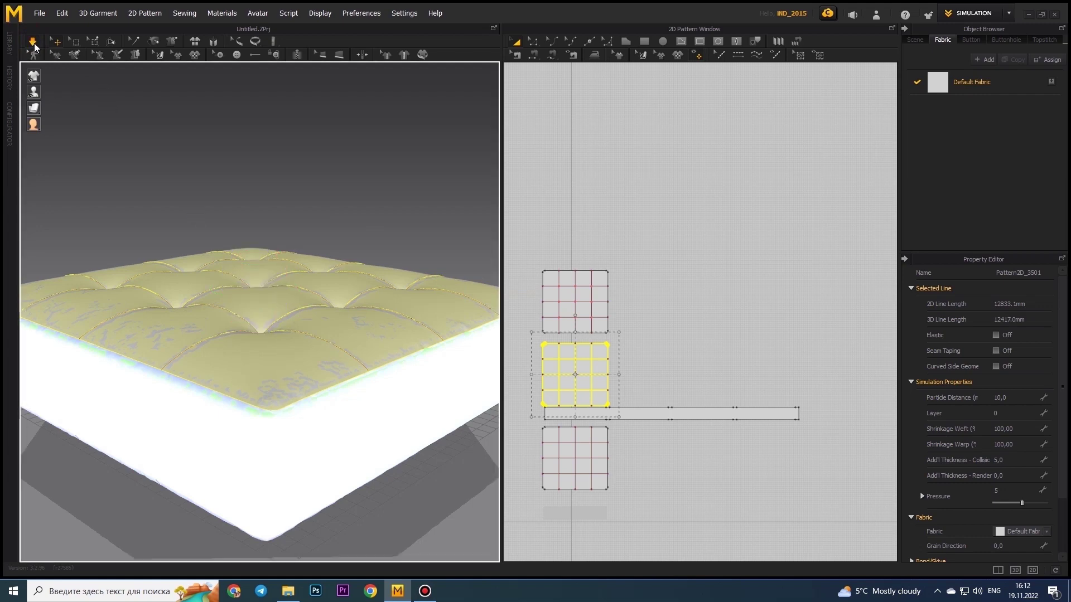
Set the top panel's collision thickness to 15 and pressure 2, then re-simulate the puffing cushion
right_click(630, 344)
left_click(782, 403)
double_click(1018, 458)
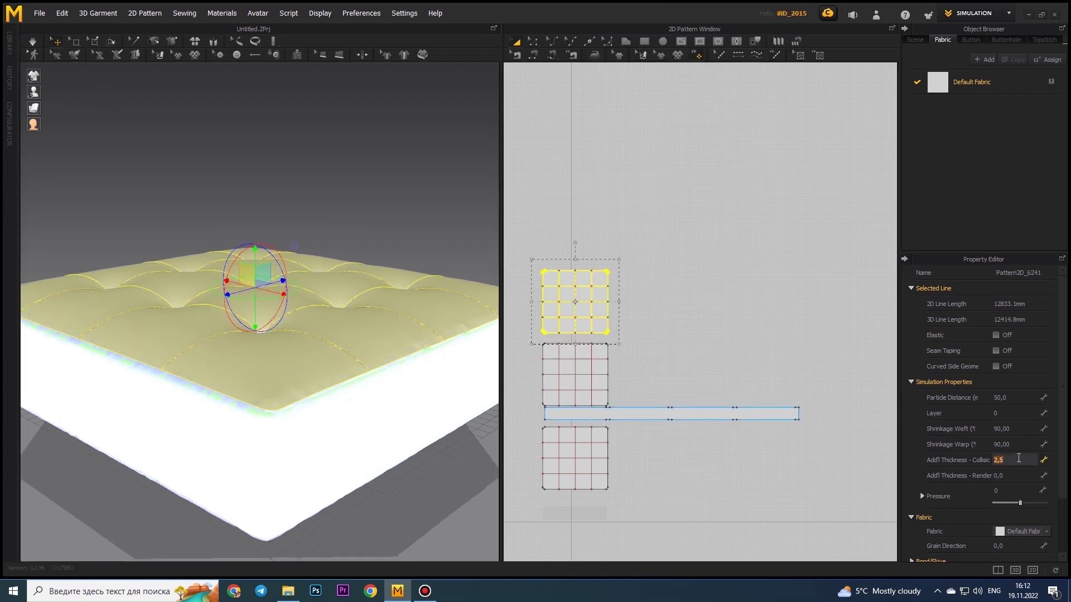
left_click(33, 42)
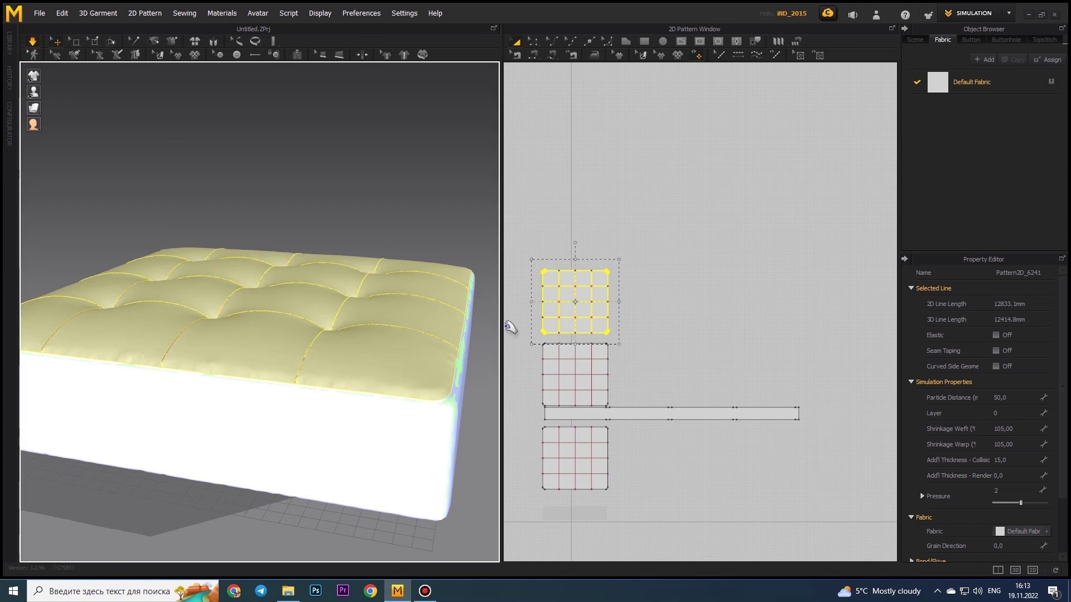
left_click_drag(511, 327, 729, 328)
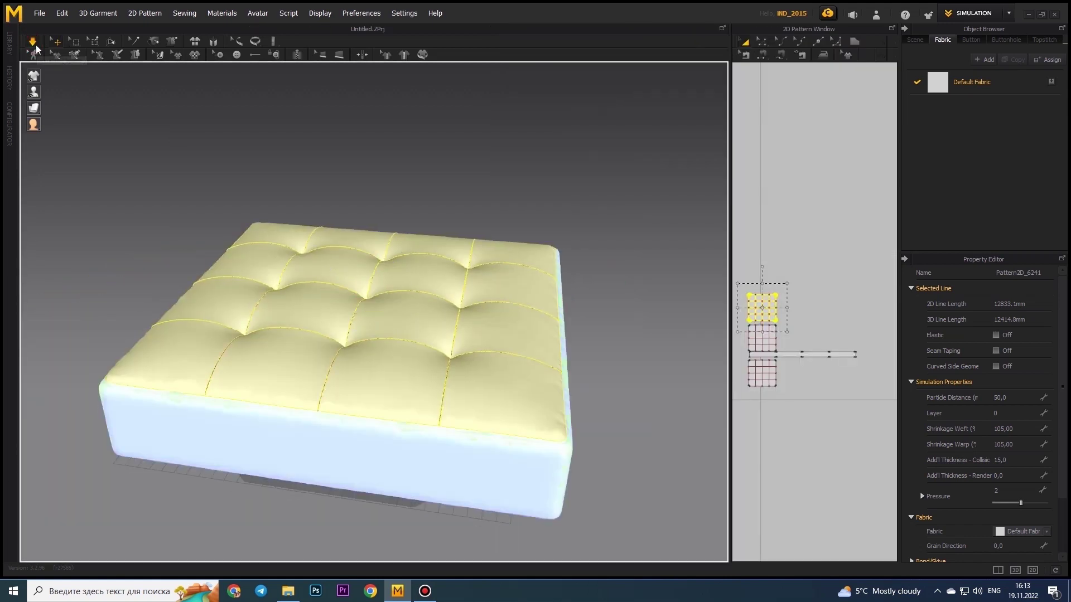
left_click(30, 40)
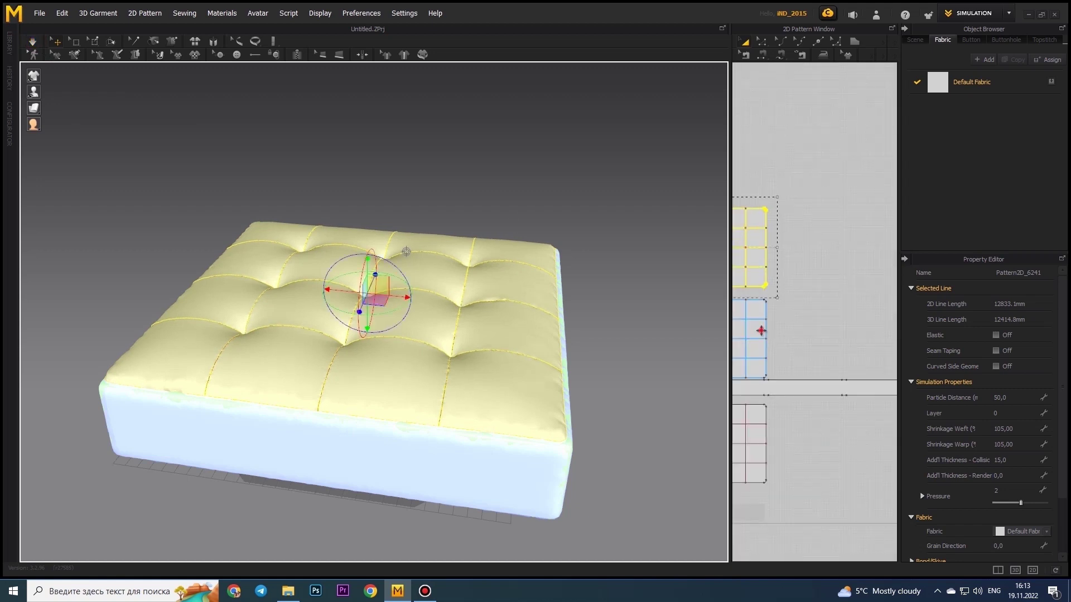
right_click_drag(390, 335, 307, 334)
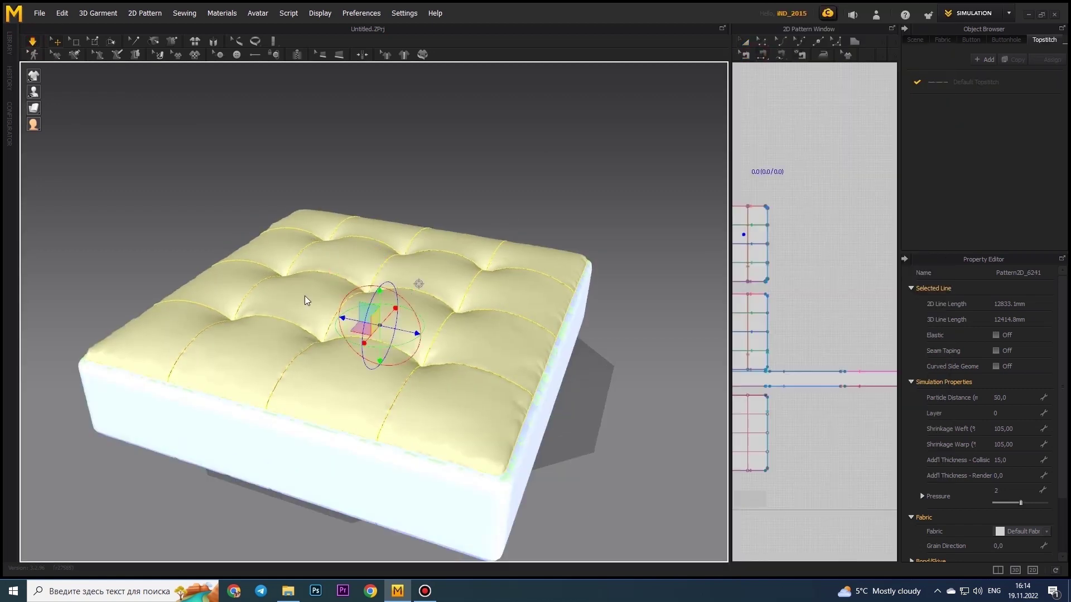
key("space")
right_click_drag(255, 334, 293, 344)
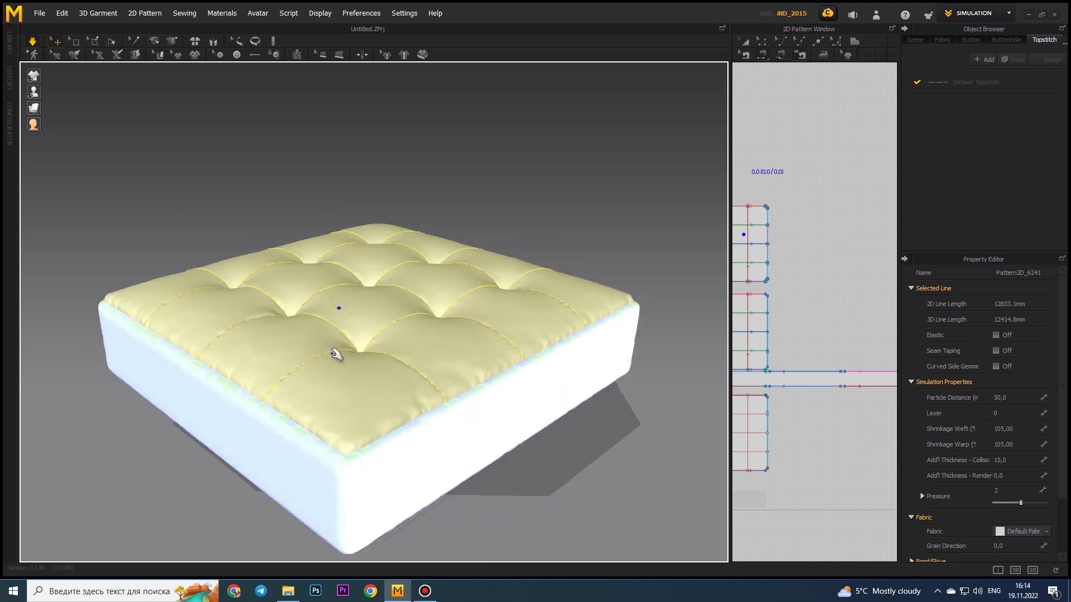
Browse the Default Fabric presets, then select the tufted top and simulate
left_click(762, 238)
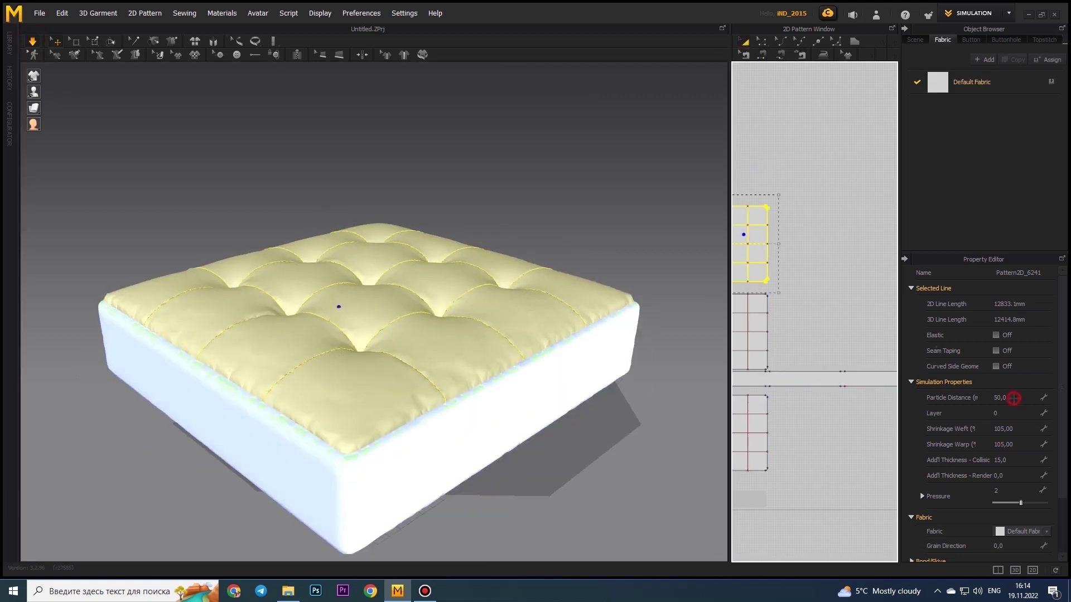
left_click(973, 82)
left_click(1032, 501)
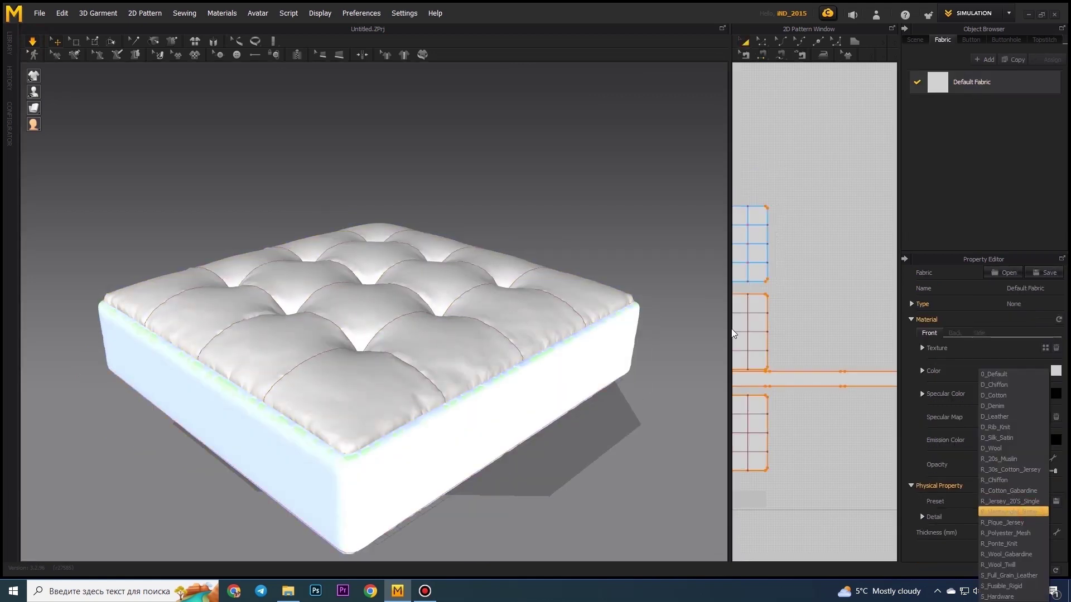
key("Escape")
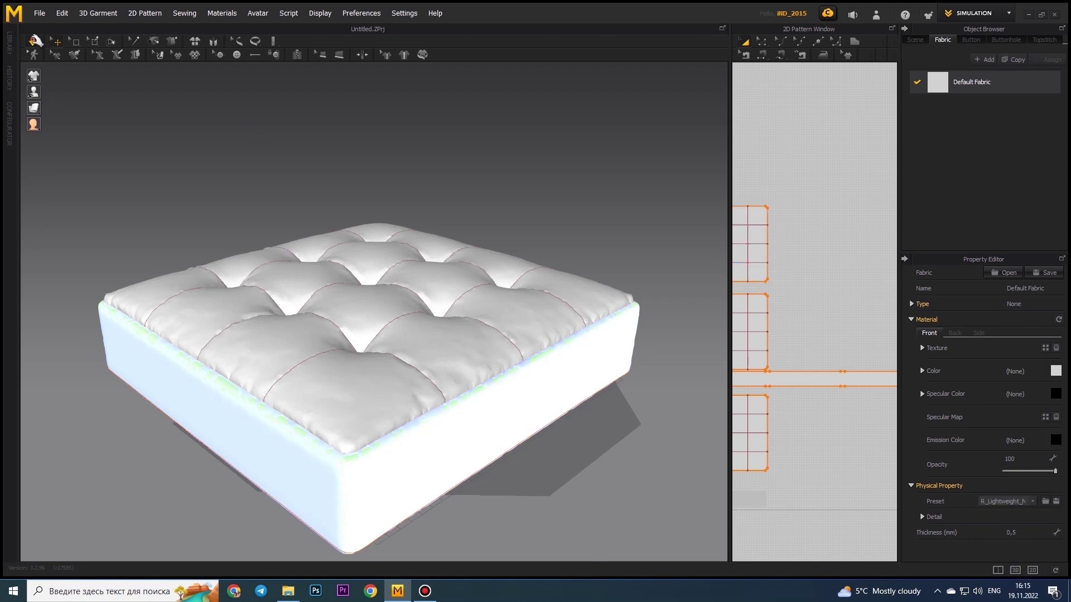
left_click(354, 296)
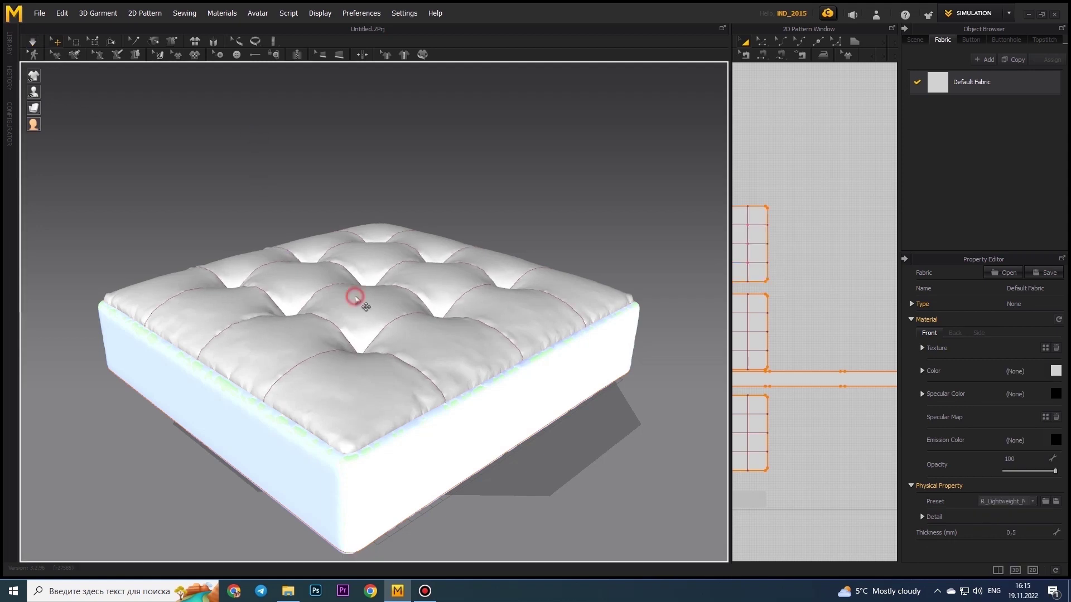
left_click(31, 42)
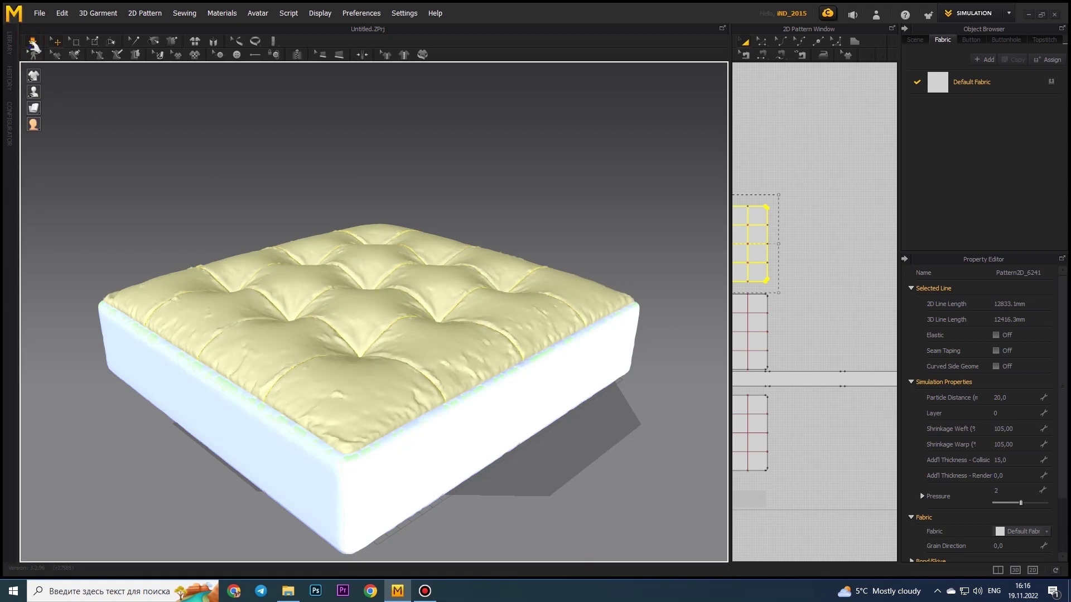
Select the upper top pattern piece and re-simulate the cushion at pressure 4
right_click(768, 358)
left_click(803, 319)
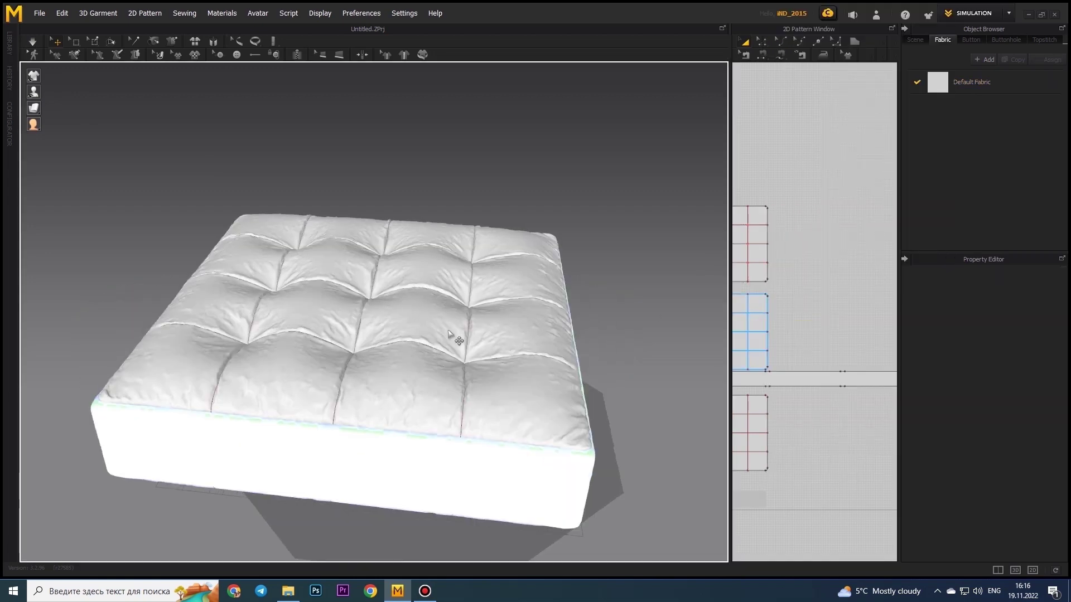
left_click(389, 220)
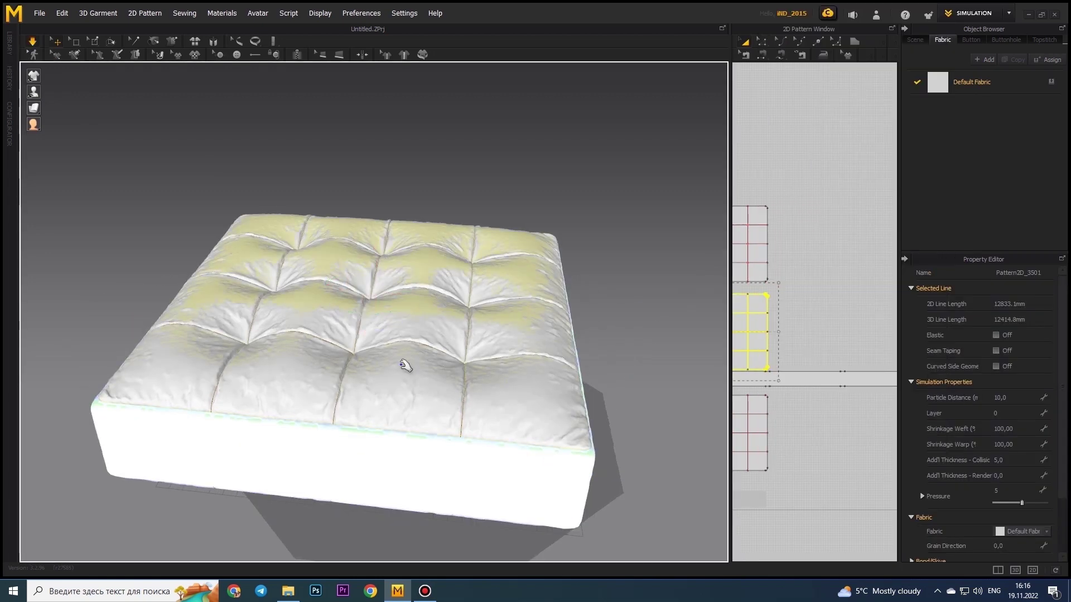
mouse_move(405, 369)
right_mouse_down()
mouse_move(275, 352)
mouse_move(335, 312)
right_mouse_up()
left_click(762, 303)
left_click(757, 246)
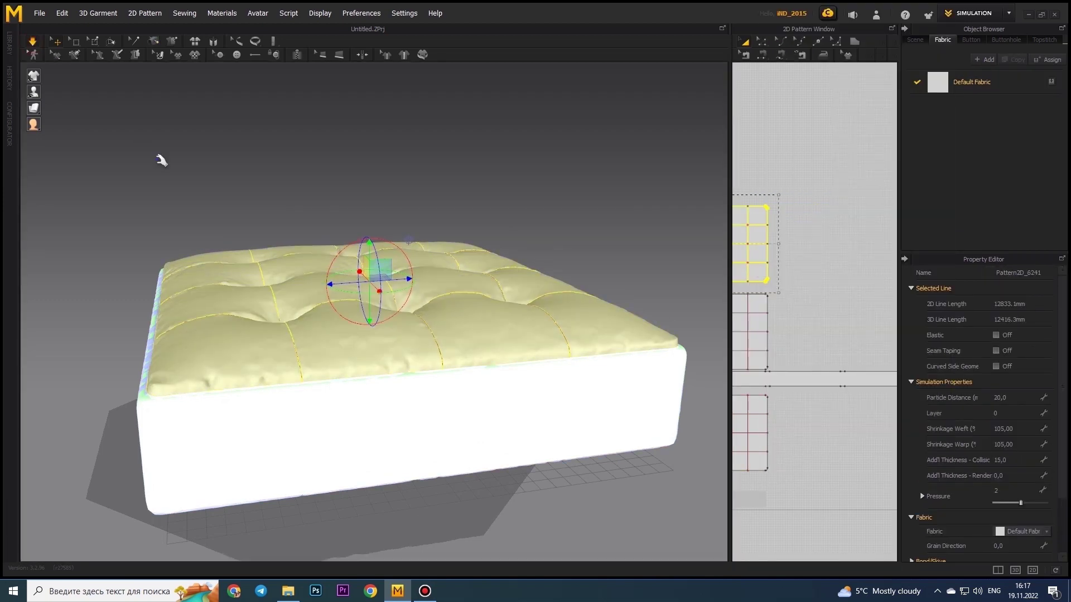
key("space")
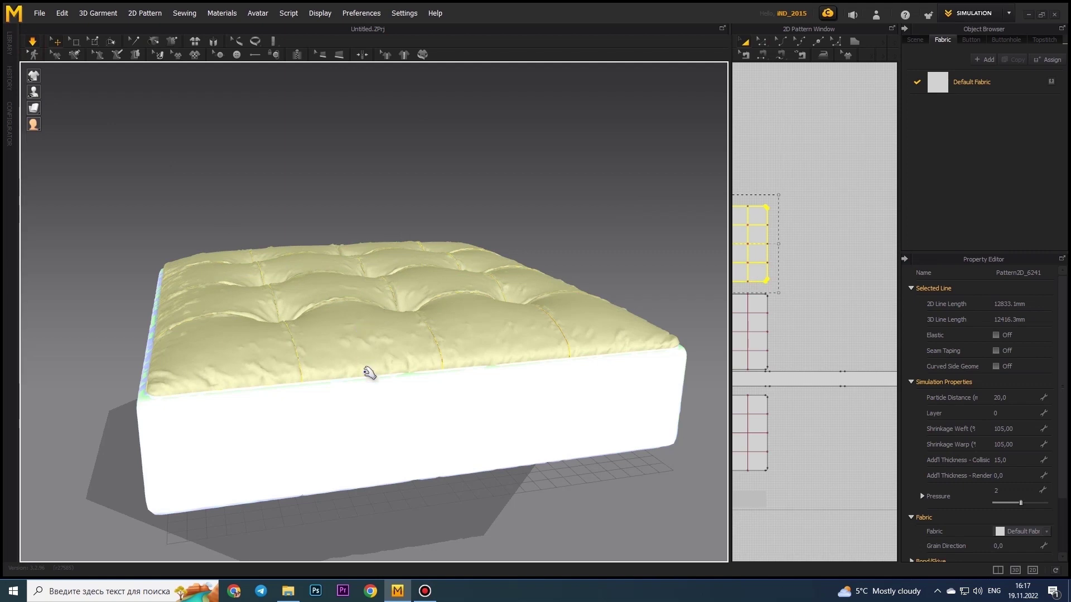
right_click_drag(369, 373, 674, 354)
right_click(719, 357)
mouse_move(717, 204)
right_mouse_down()
mouse_move(304, 338)
mouse_move(410, 285)
right_mouse_up()
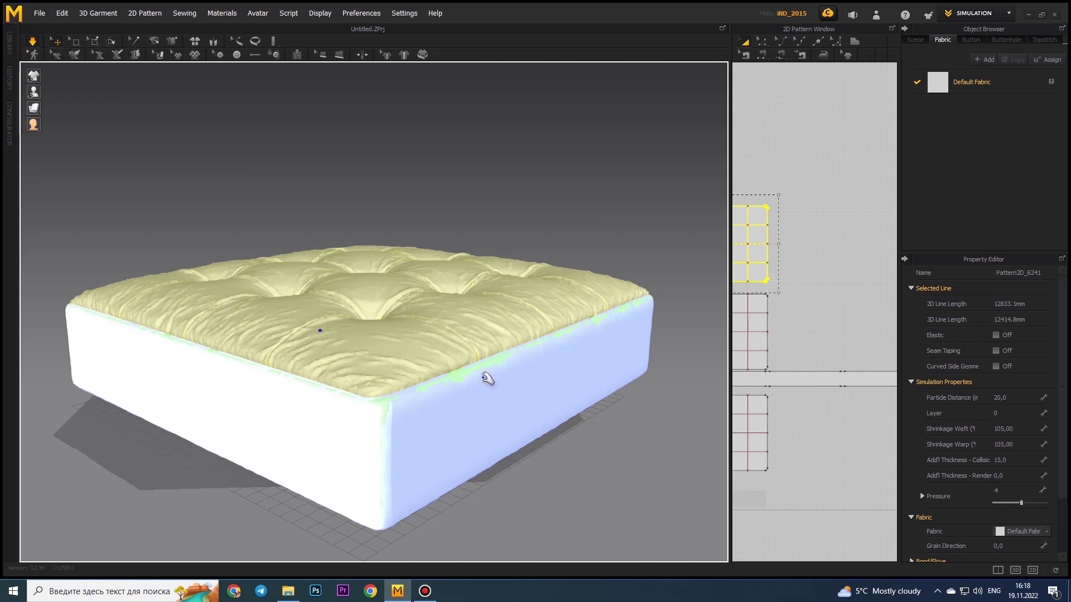
right_click_drag(432, 363, 459, 344)
Apply the D_Cotton physical property preset to the Default Fabric
left_click(971, 82)
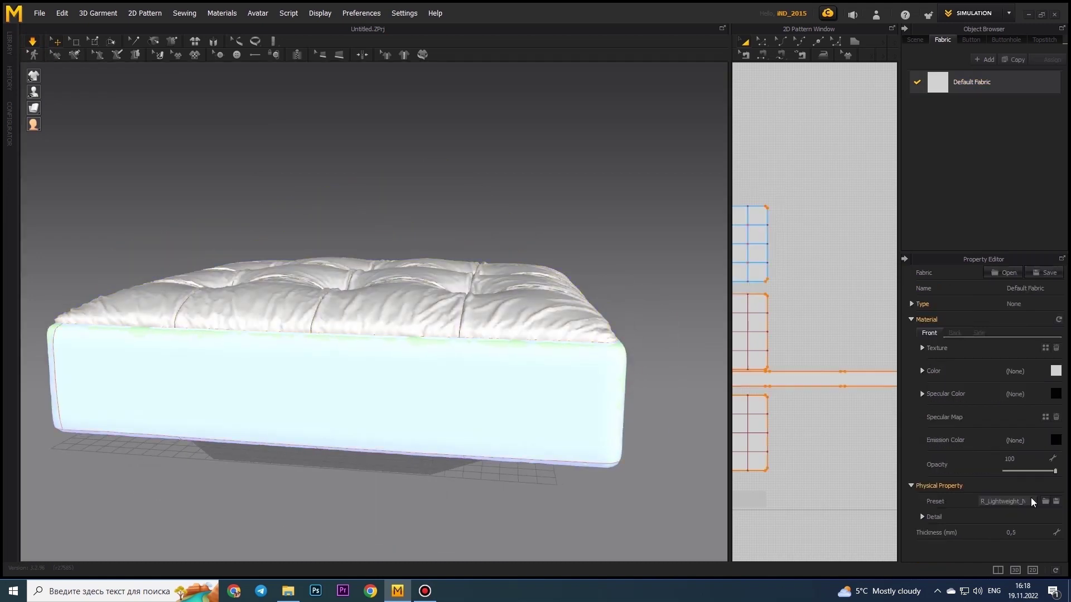
left_click(1032, 501)
left_click(1010, 388)
right_click_drag(334, 283, 374, 319)
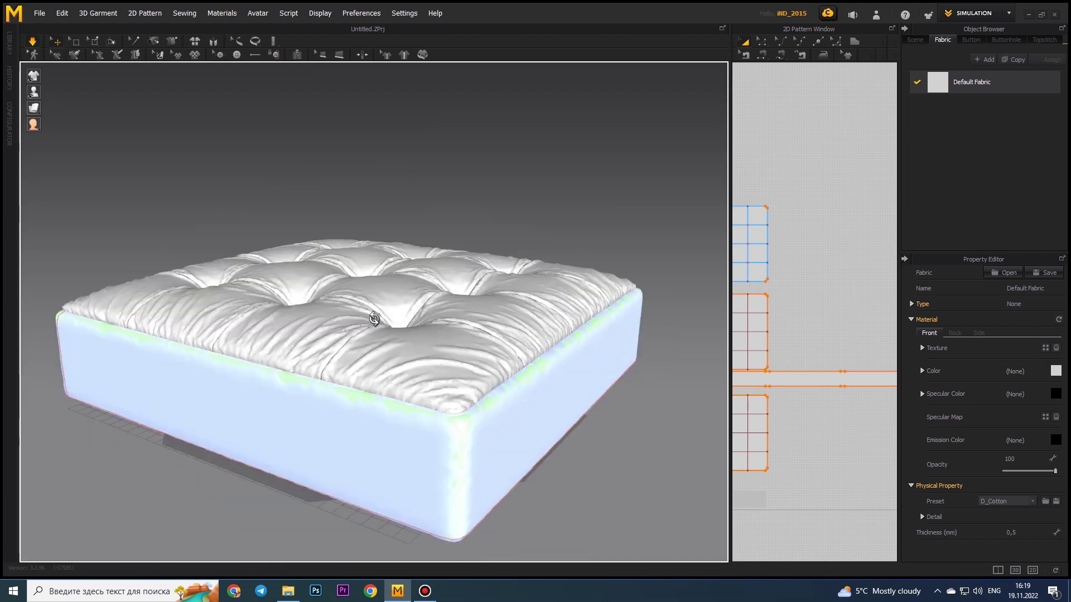
Reselect the upper top pattern piece for particle distance 20, inspecting the wrinkled tufts
left_click(491, 323)
left_click(853, 352)
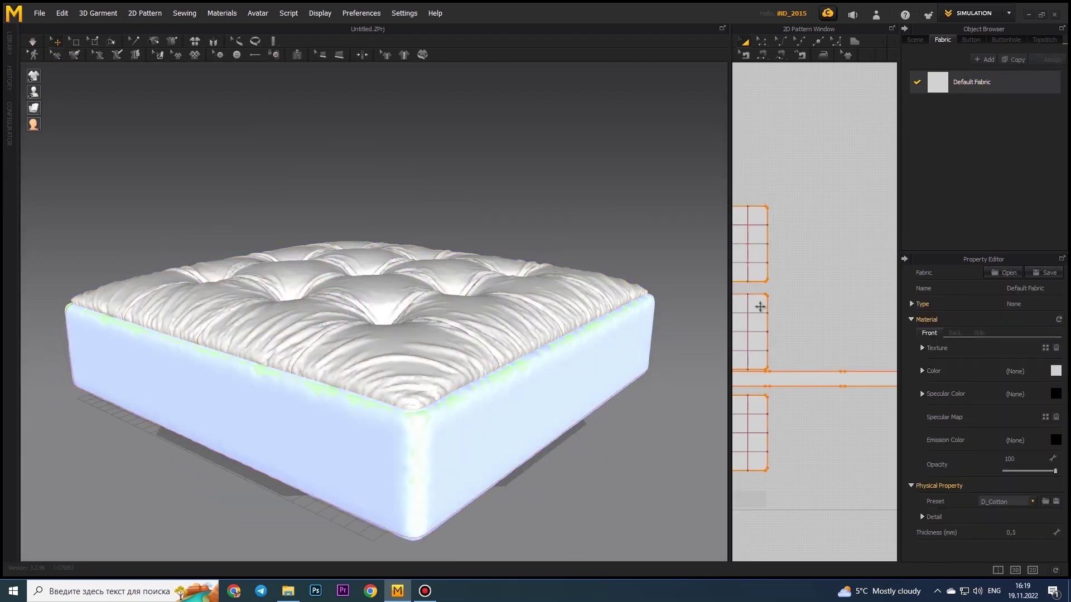
right_click(760, 306)
left_click(939, 371)
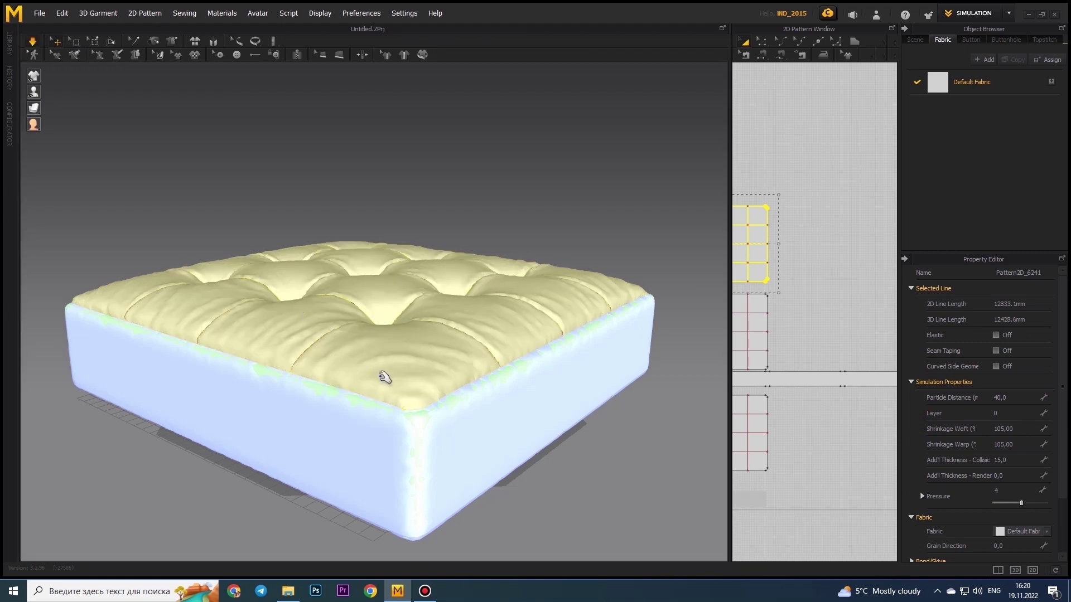
mouse_move(318, 495)
right_mouse_down()
mouse_move(406, 430)
mouse_move(340, 468)
mouse_move(378, 447)
mouse_move(440, 446)
right_mouse_up()
key("Escape")
mouse_move(573, 371)
right_mouse_down()
mouse_move(418, 287)
mouse_move(401, 318)
mouse_move(557, 335)
right_mouse_up()
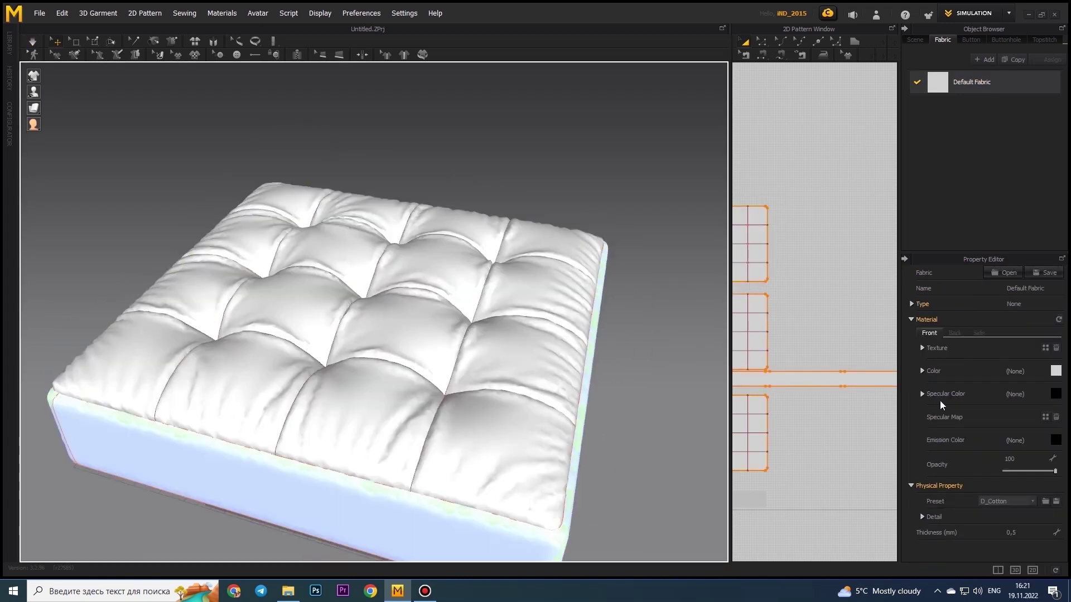
left_click(1020, 501)
left_click(762, 260)
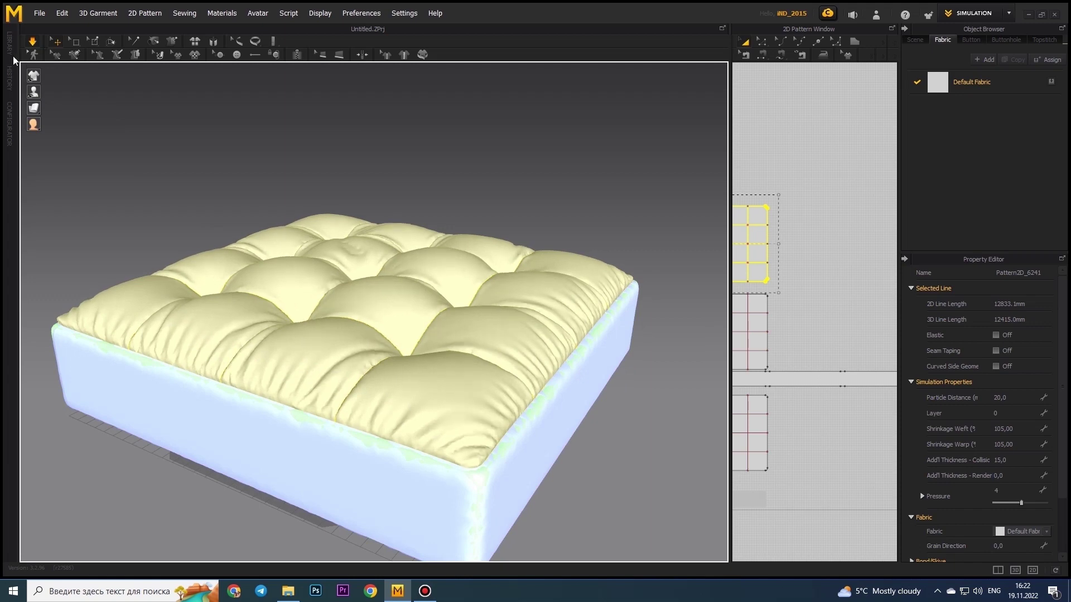
Set the top panel's particle distance to 10, then 5, and simulate
double_click(1013, 397)
type("10")
key("Return")
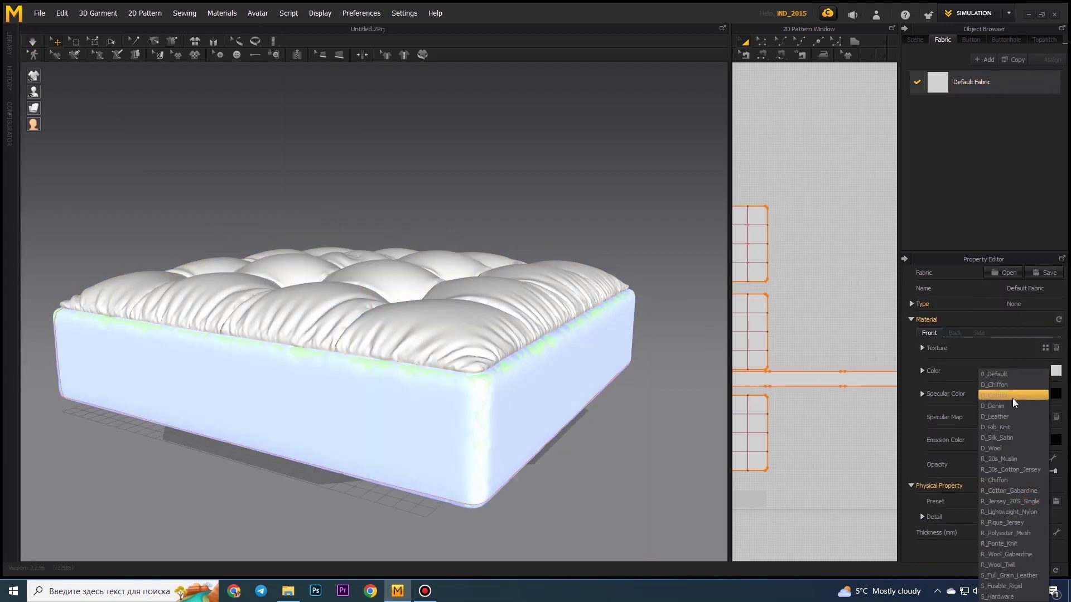
left_click(32, 41)
type("5")
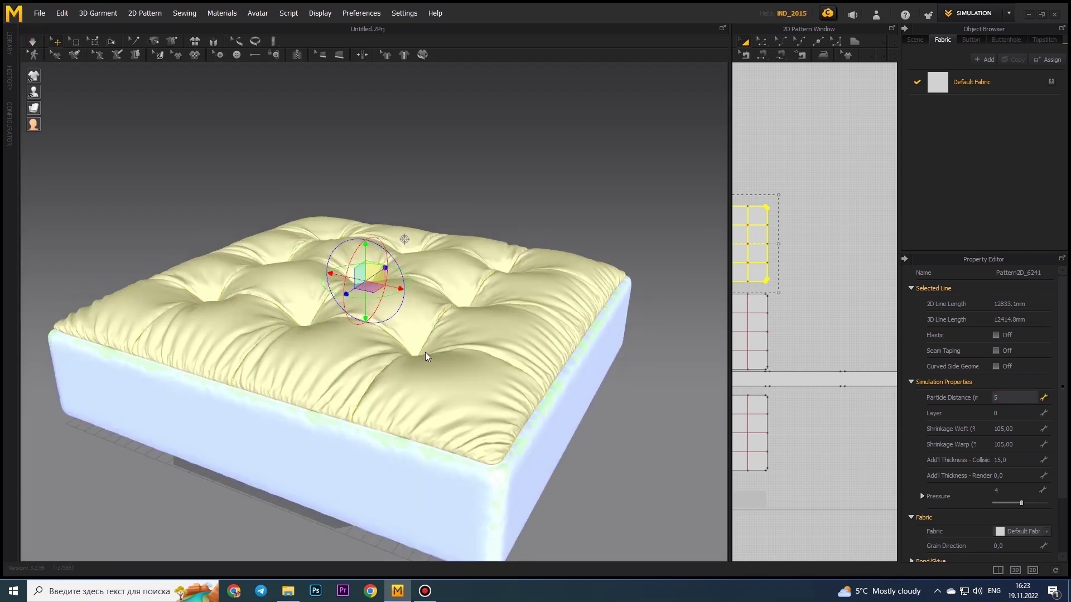
key("Return")
Let the cloth settle until the top is densely wrinkled, then stop the simulation
mouse_move(218, 208)
right_mouse_down()
mouse_move(509, 491)
mouse_move(305, 393)
right_mouse_up()
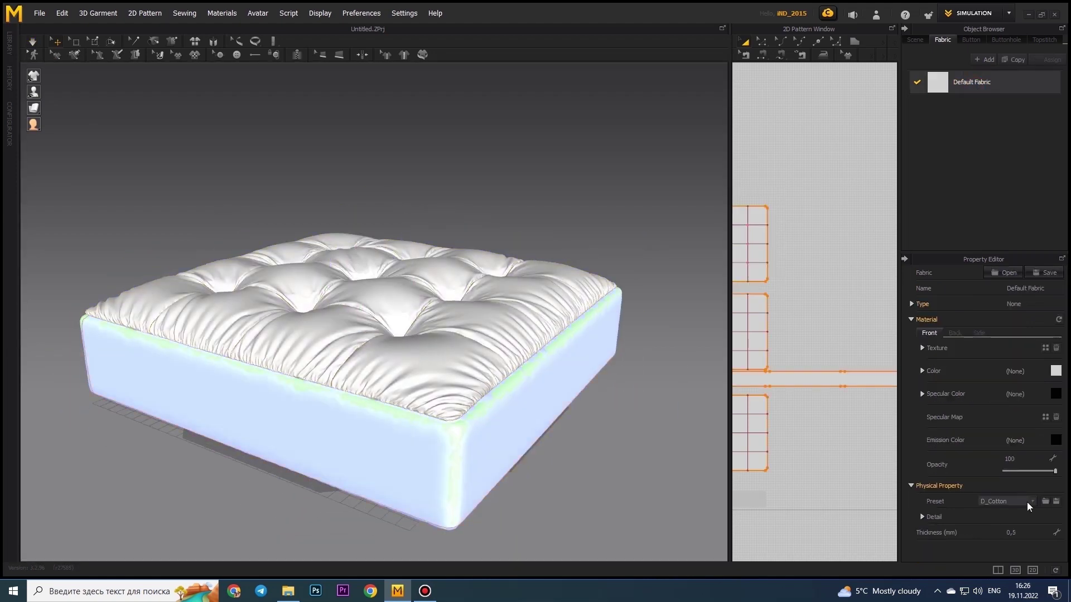
left_click(427, 363)
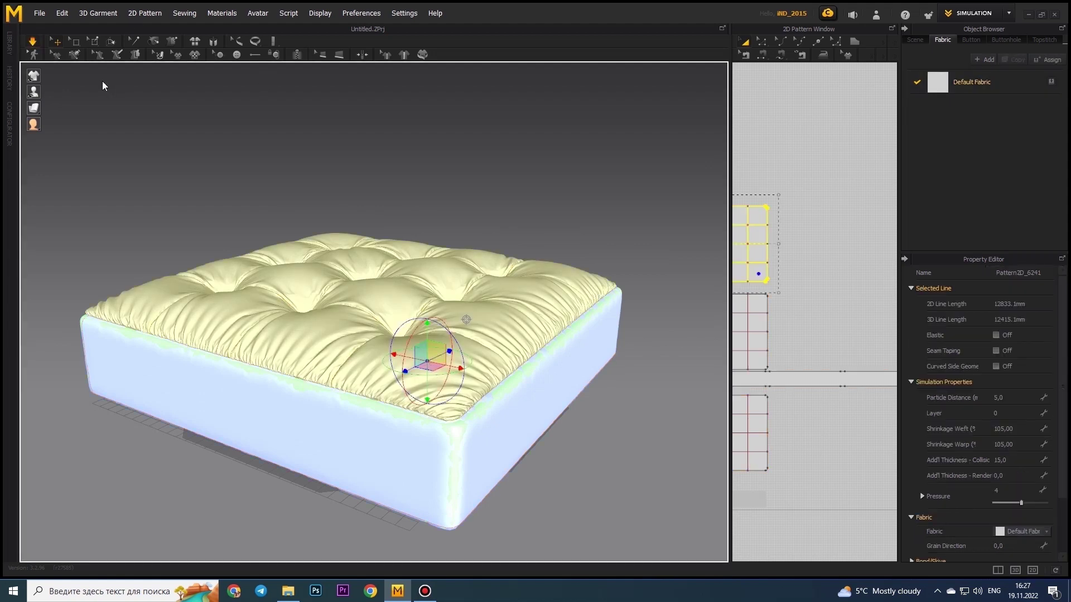
key("space")
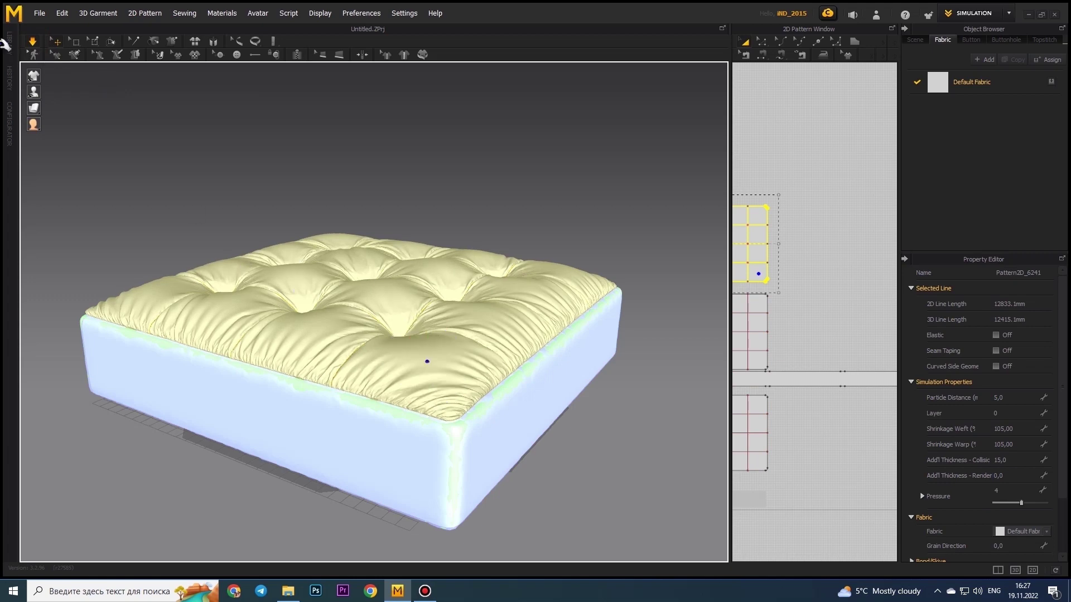
key("space")
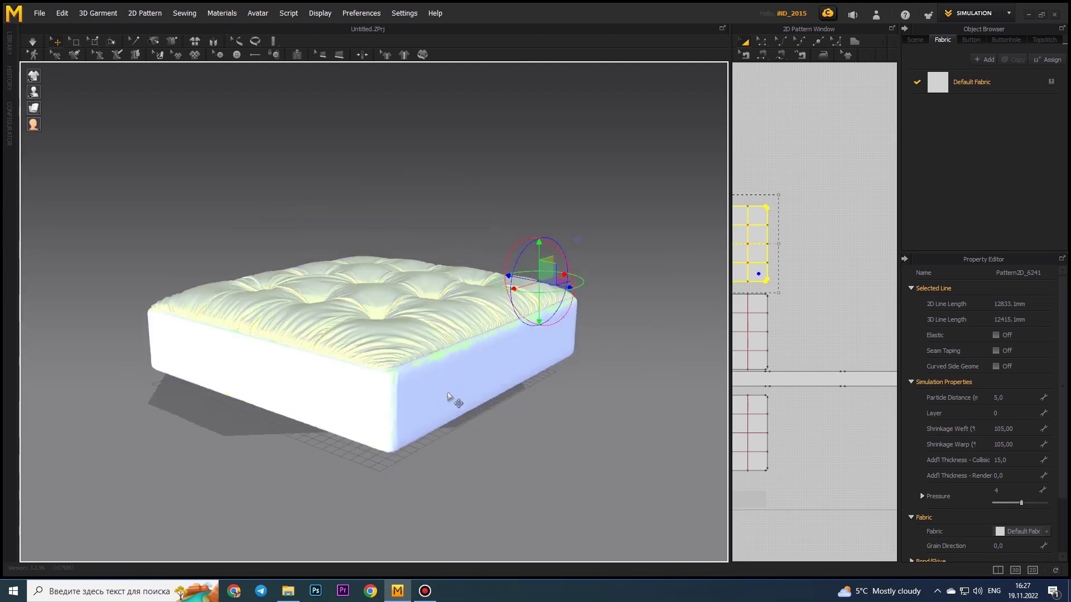
right_click_drag(203, 341, 321, 368)
Select the side strip and set its particle distance to 20
right_click(463, 368)
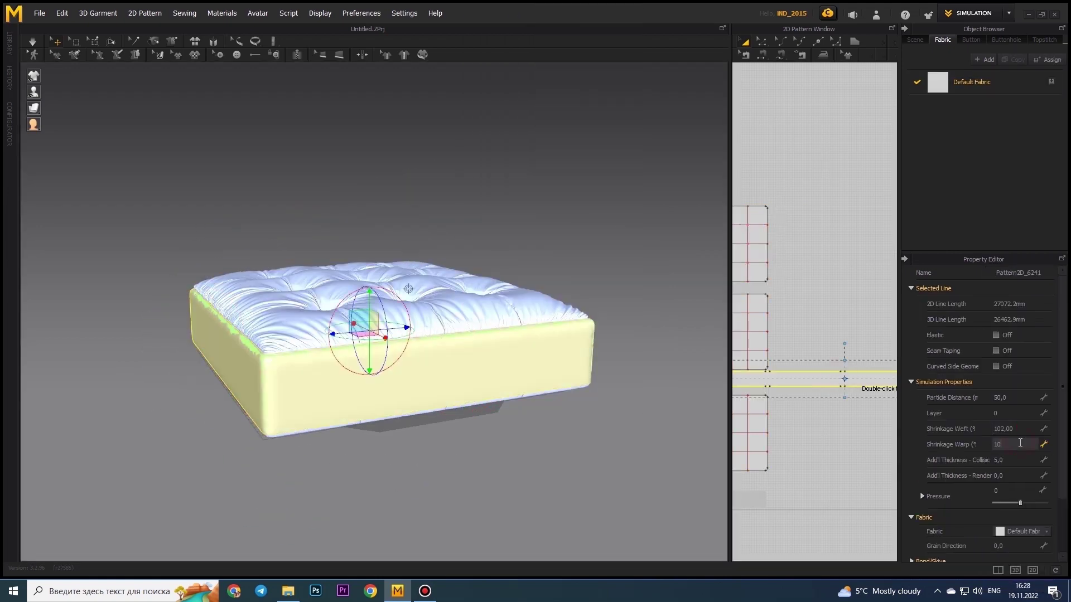
left_click(113, 192)
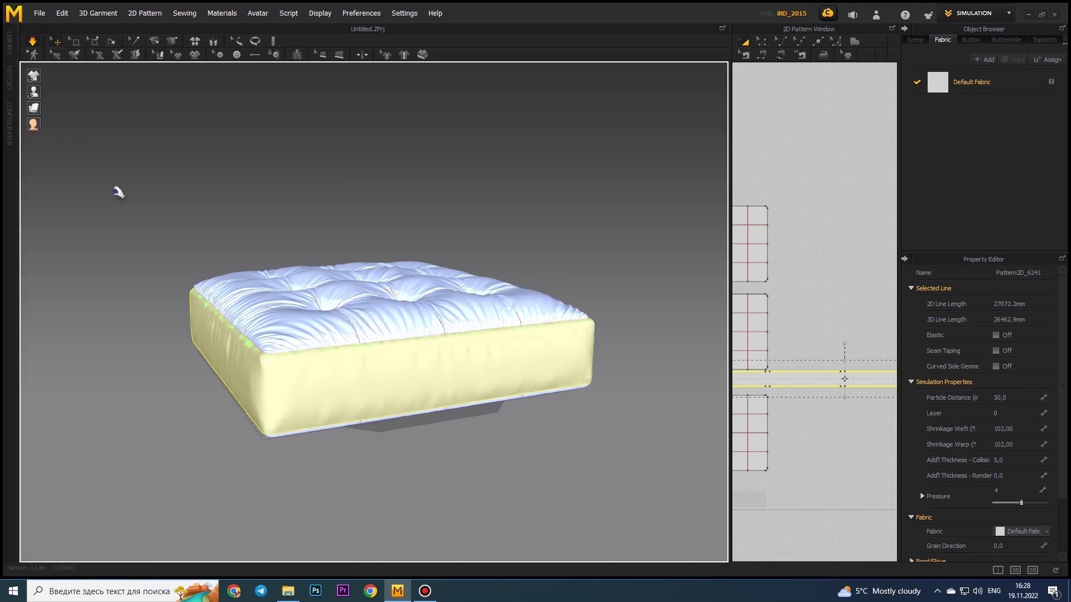
right_click_drag(286, 466, 478, 408)
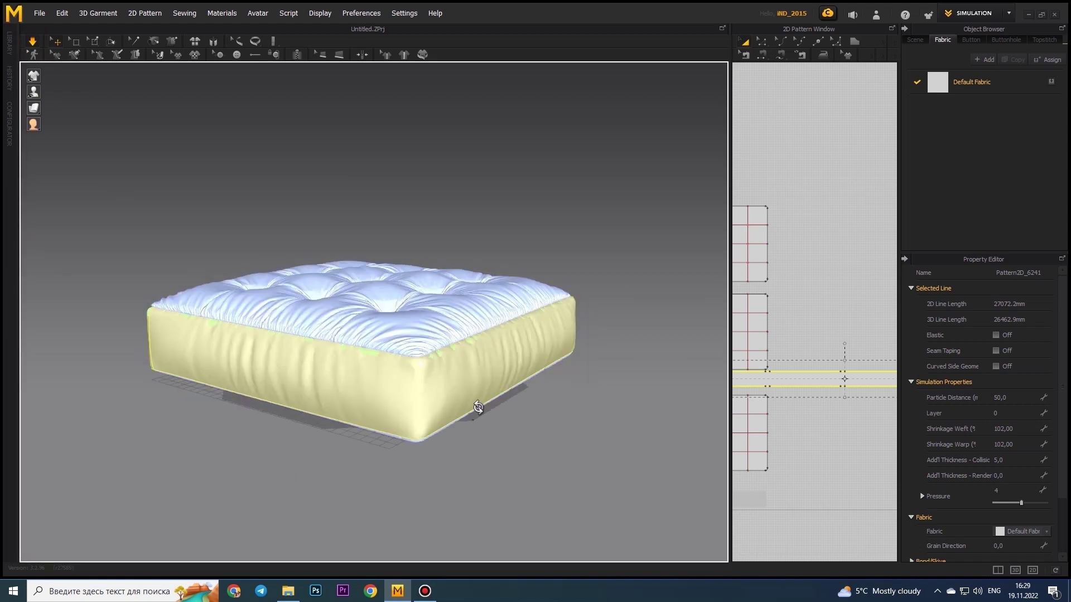
scroll(483, 407, "up", 2)
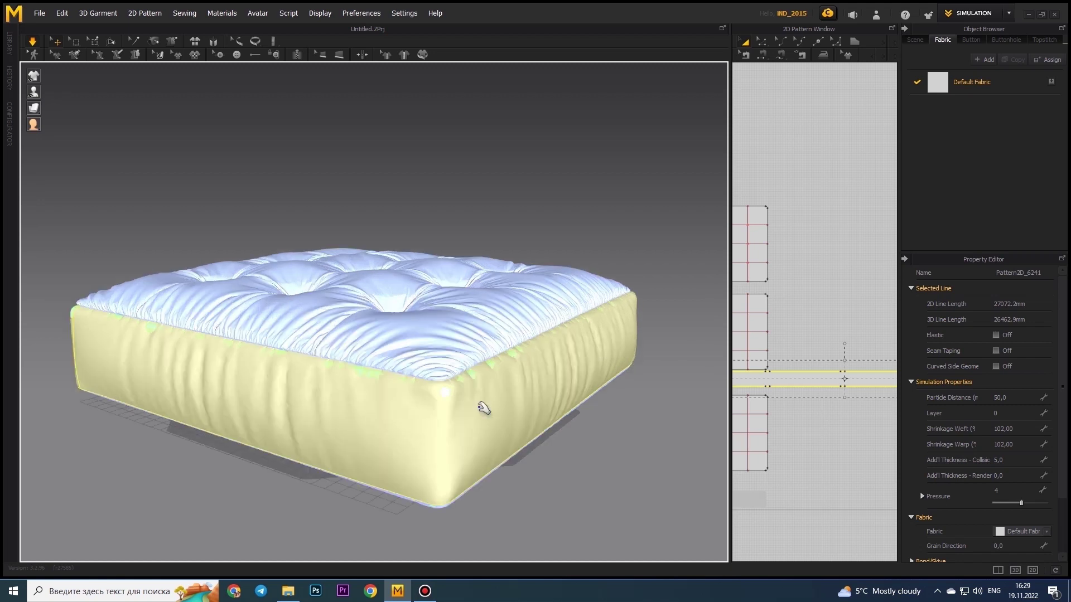
double_click(1010, 398)
type("20")
key("Return")
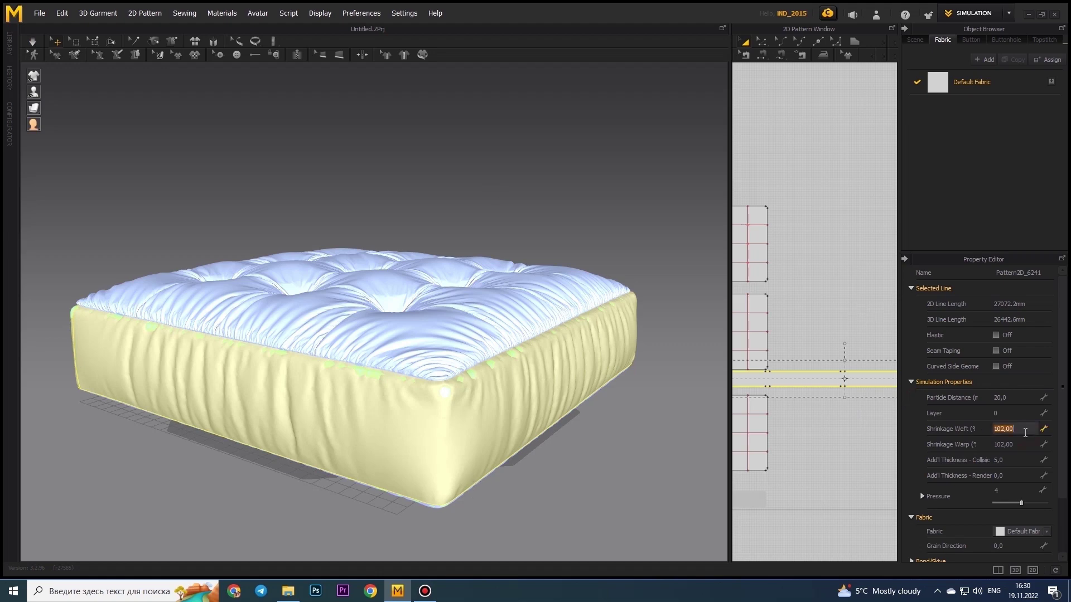
type("103")
Try strip shrinkage 103, revert to 102, and lower particle distance to 10
left_click(198, 170)
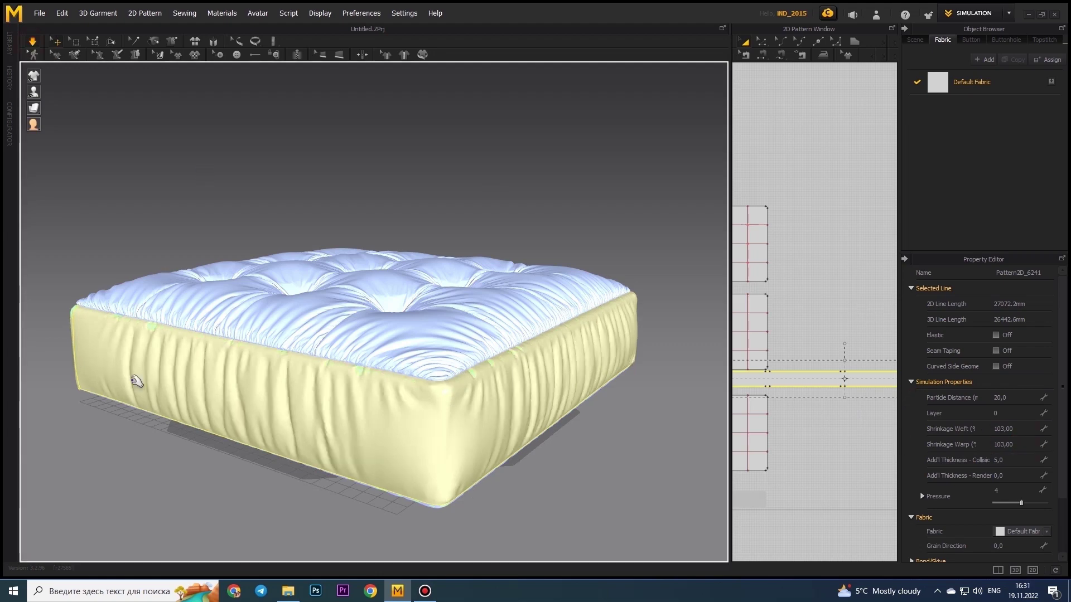
key("space")
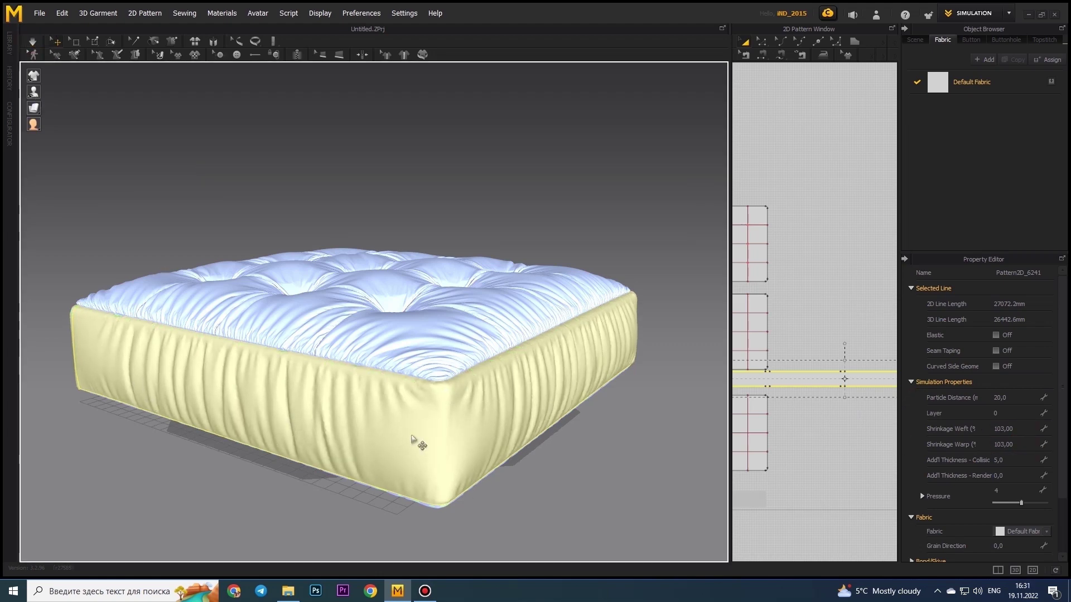
mouse_move(412, 439)
right_mouse_down()
mouse_move(286, 425)
mouse_move(397, 430)
right_mouse_up()
key("ctrl+z")
left_click(1015, 398)
type("10")
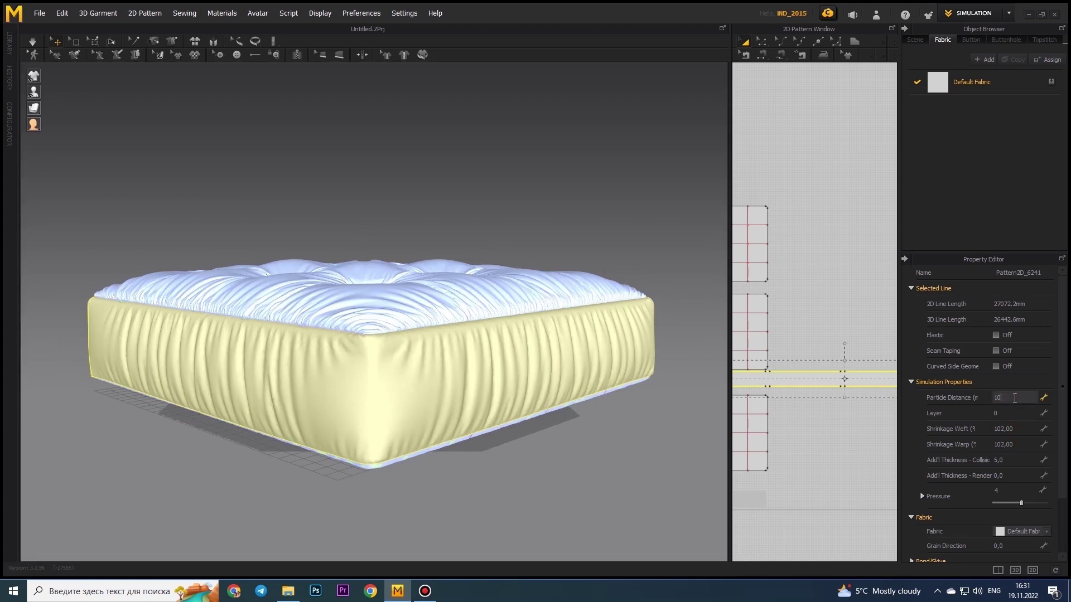
key("Return")
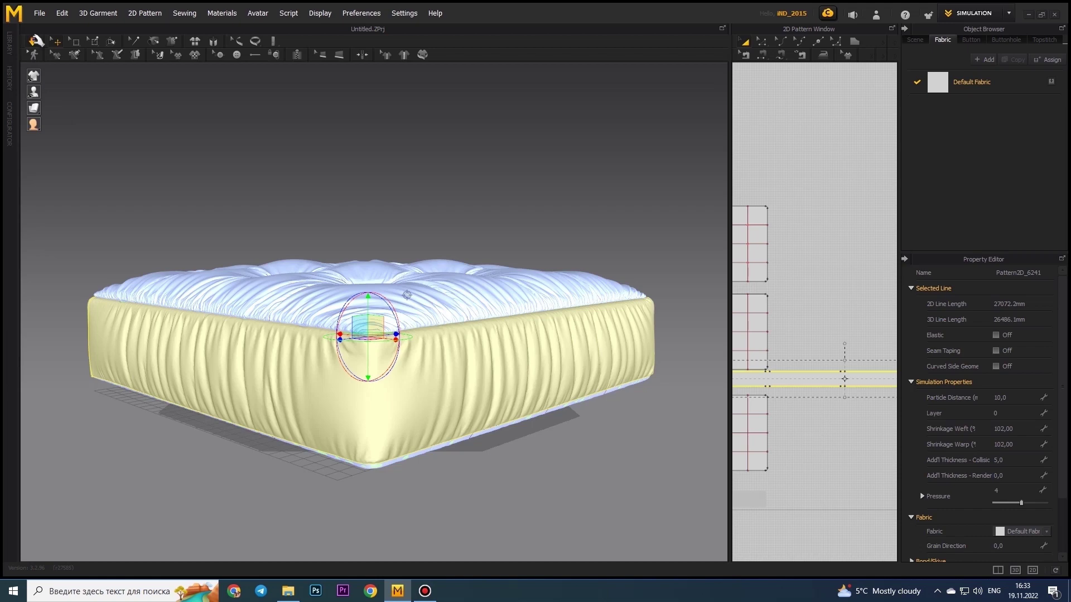
Resume simulating and set the strip's particle distance to 5
mouse_move(473, 371)
right_mouse_down()
mouse_move(390, 377)
mouse_move(385, 368)
right_mouse_up()
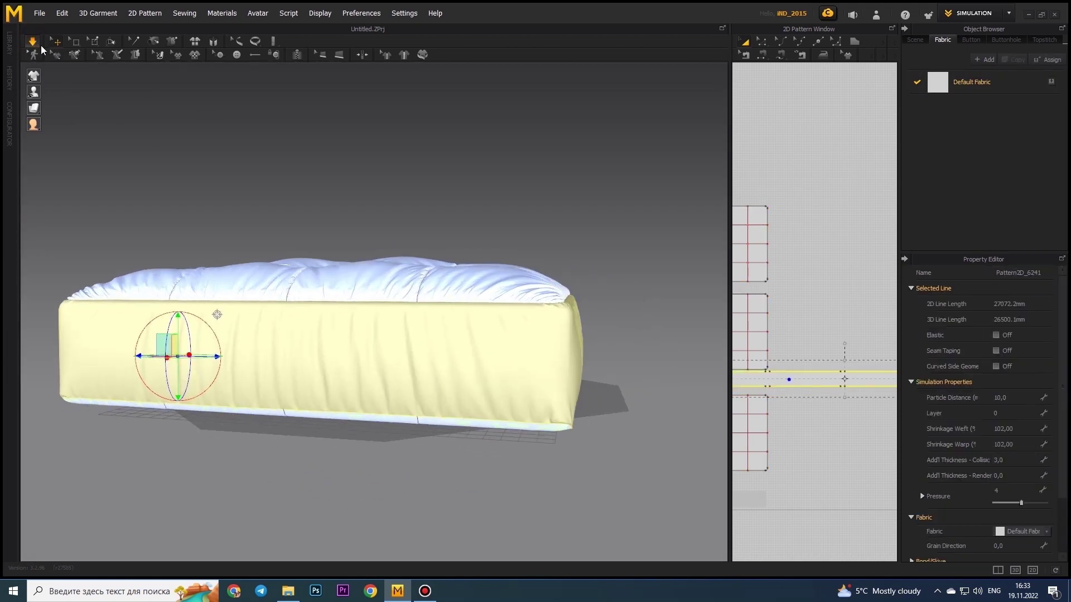
key("Escape")
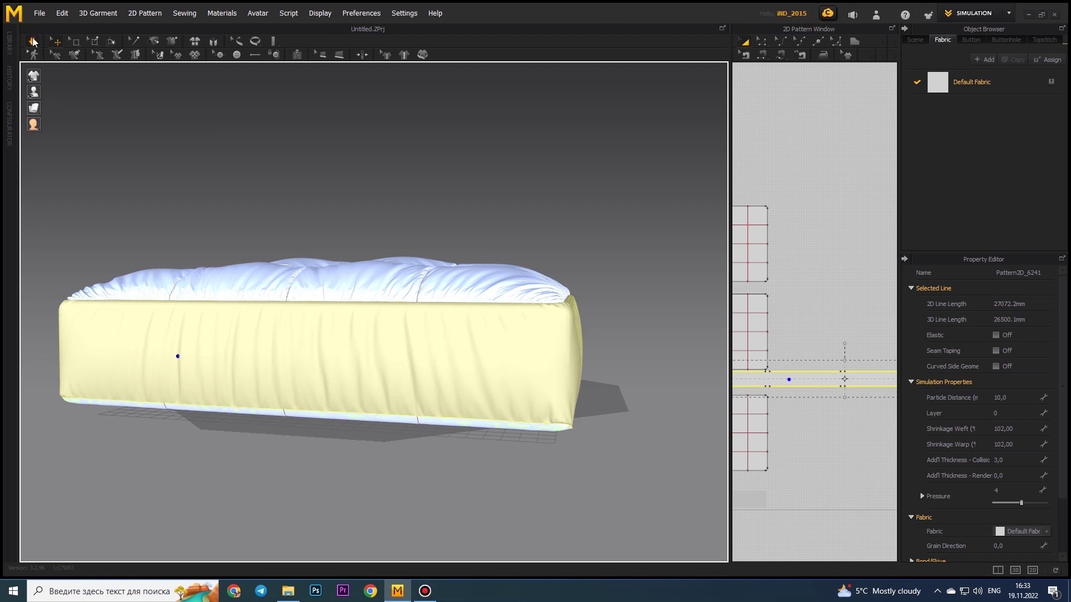
left_click(1010, 397)
type("5")
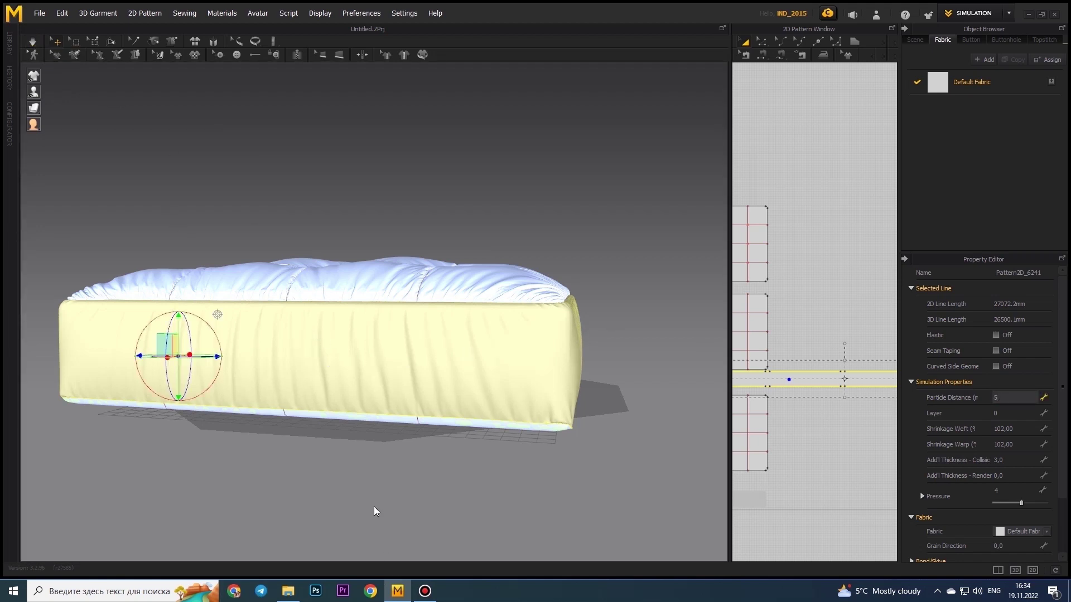
key("Return")
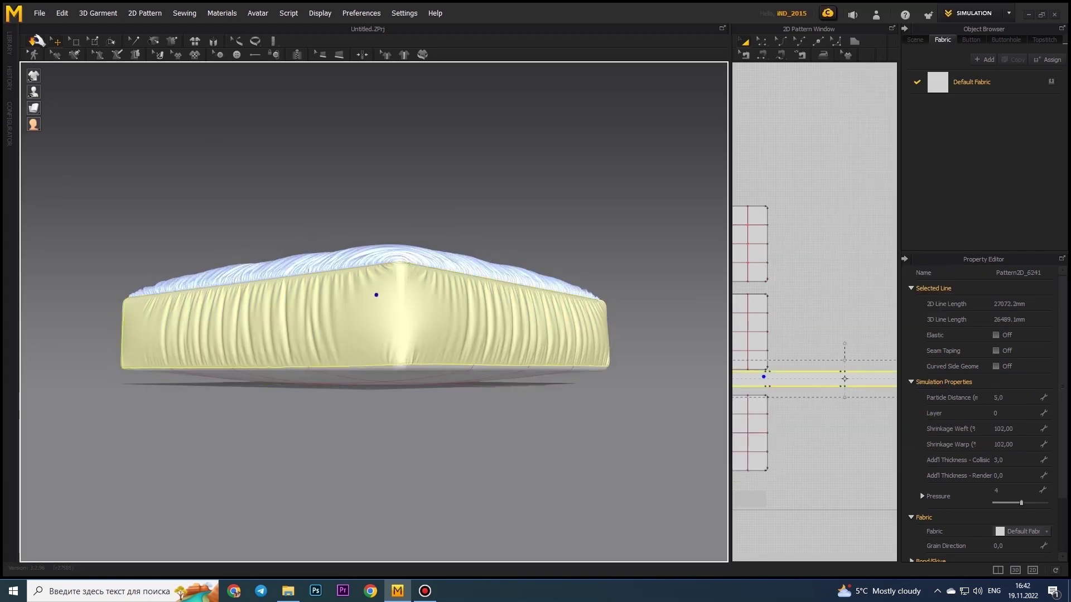
Review the finished cushion's top, side band and lower pieces from several orbit angles
right_click(747, 395)
key("Escape")
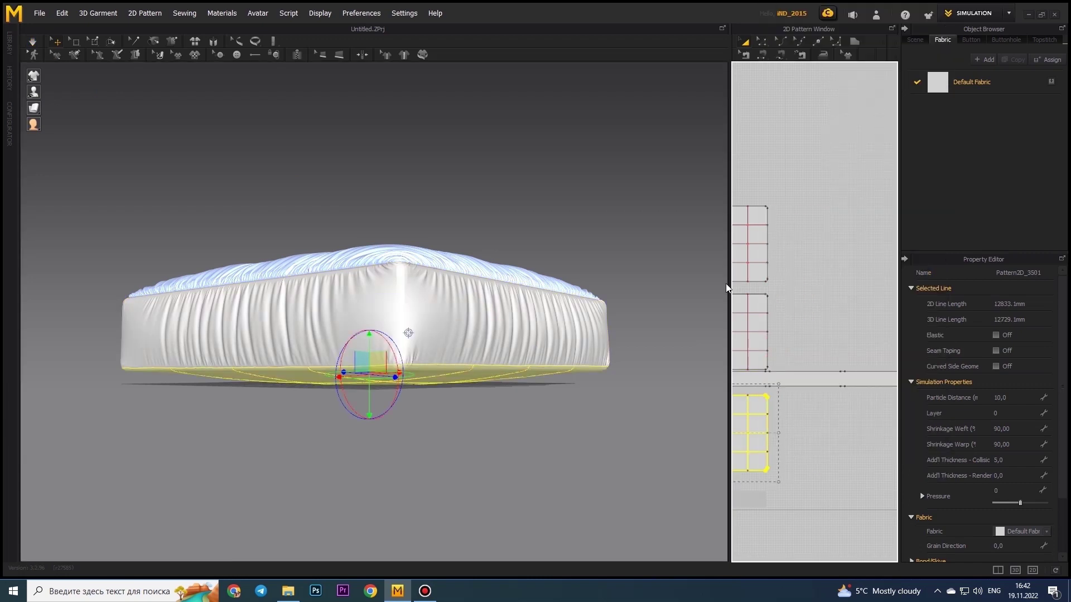
mouse_move(622, 326)
right_mouse_down()
mouse_move(310, 358)
mouse_move(382, 399)
right_mouse_up()
left_click(310, 358)
left_click(501, 399)
right_click_drag(501, 399, 391, 334)
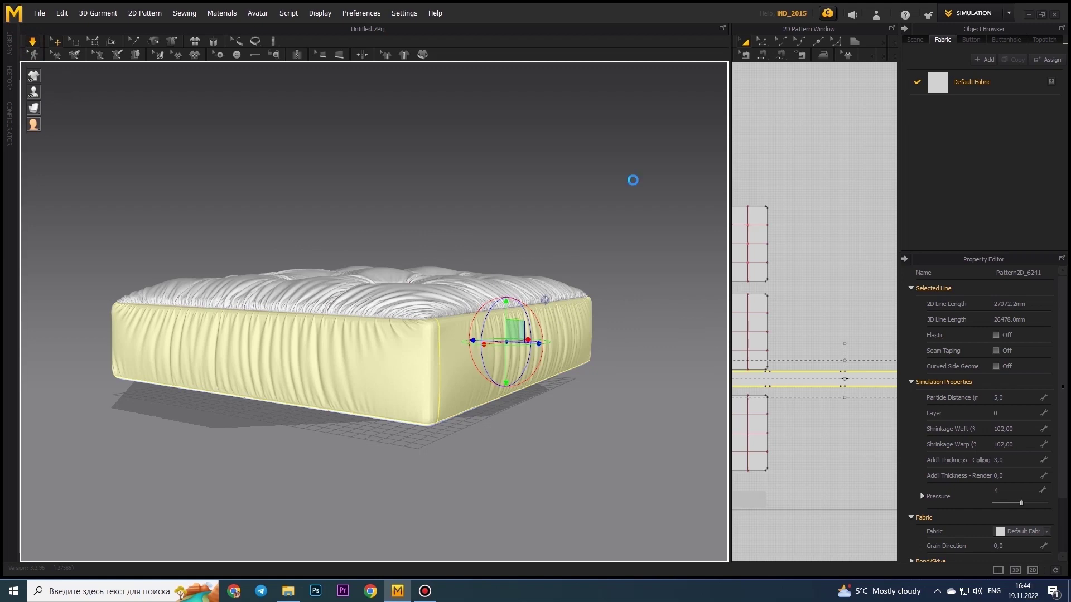
right_click_drag(633, 180, 466, 406)
scroll(467, 407, "up", 5)
scroll(467, 407, "down", 5)
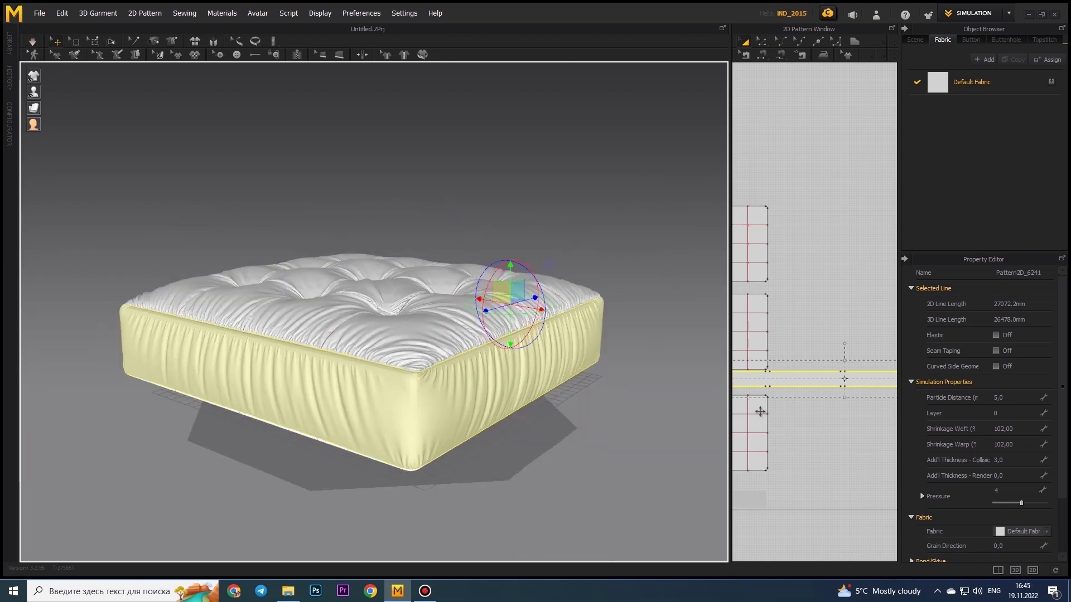
left_click(759, 411)
right_click_drag(697, 390, 541, 430)
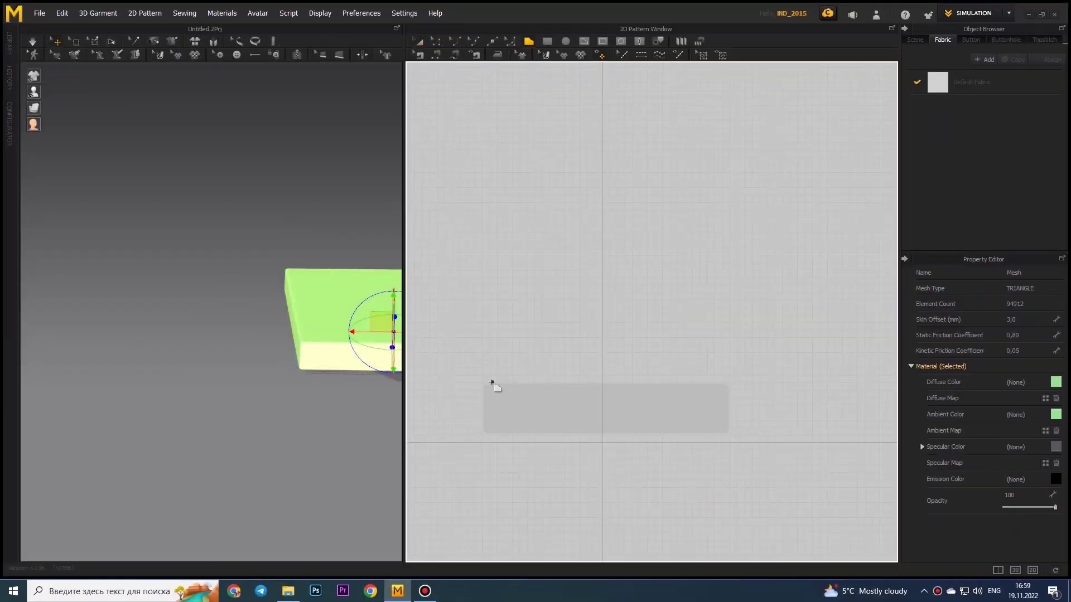
Draw a rectangular panel over the box top by placing its corners
left_click(729, 382)
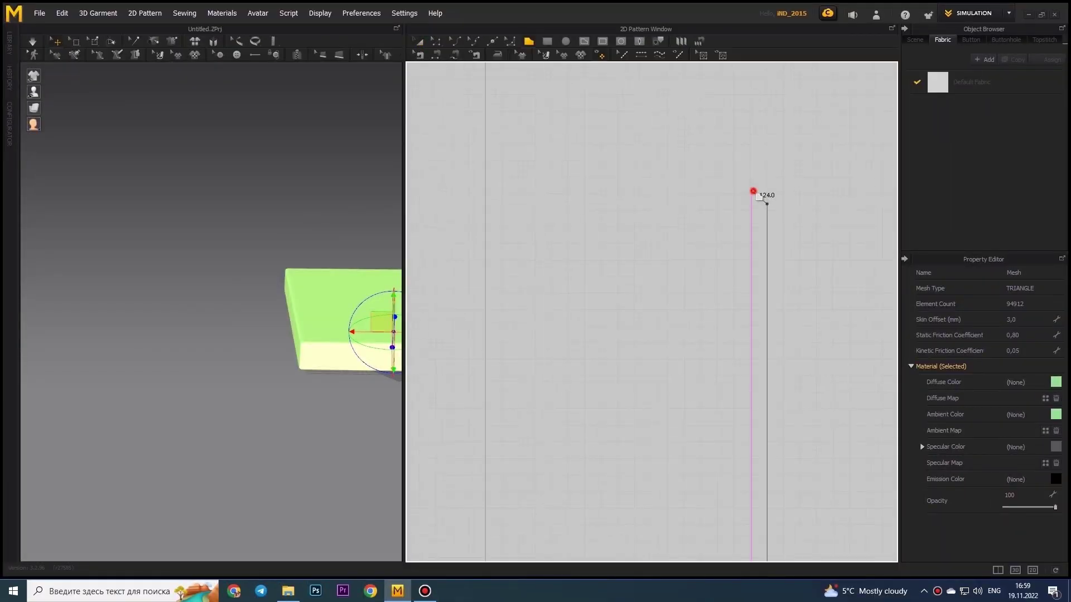
left_click(754, 192)
scroll(590, 191, "down", 3)
scroll(580, 191, "up", 3)
left_click(574, 191)
scroll(590, 397, "down", 3)
scroll(590, 447, "up", 3)
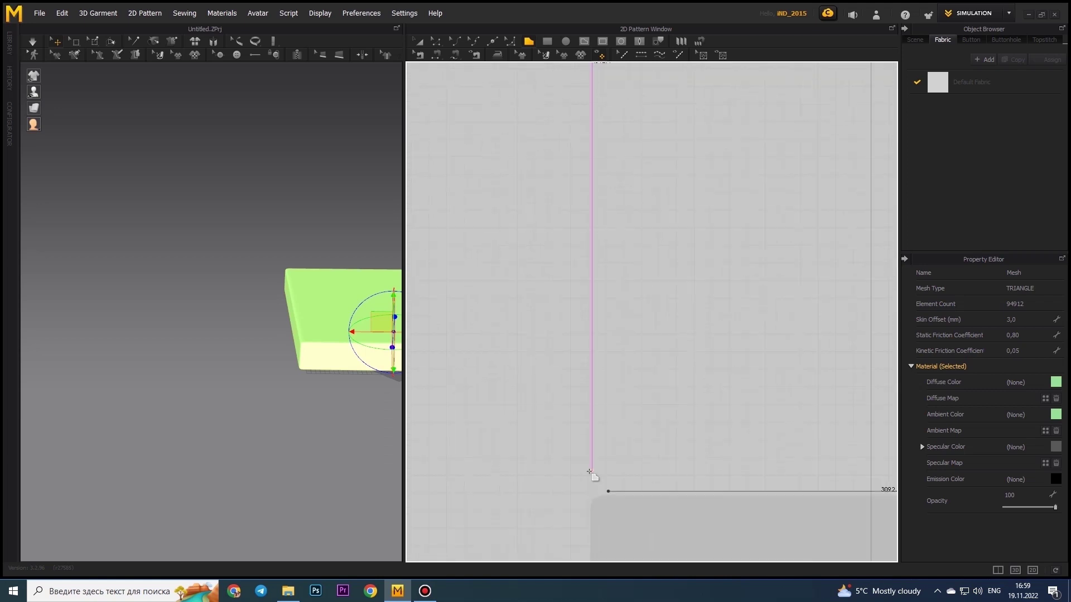
left_click(590, 472)
Inspect the panel's diagonal corner line with Edit Curve Point
scroll(301, 227, "up", 3)
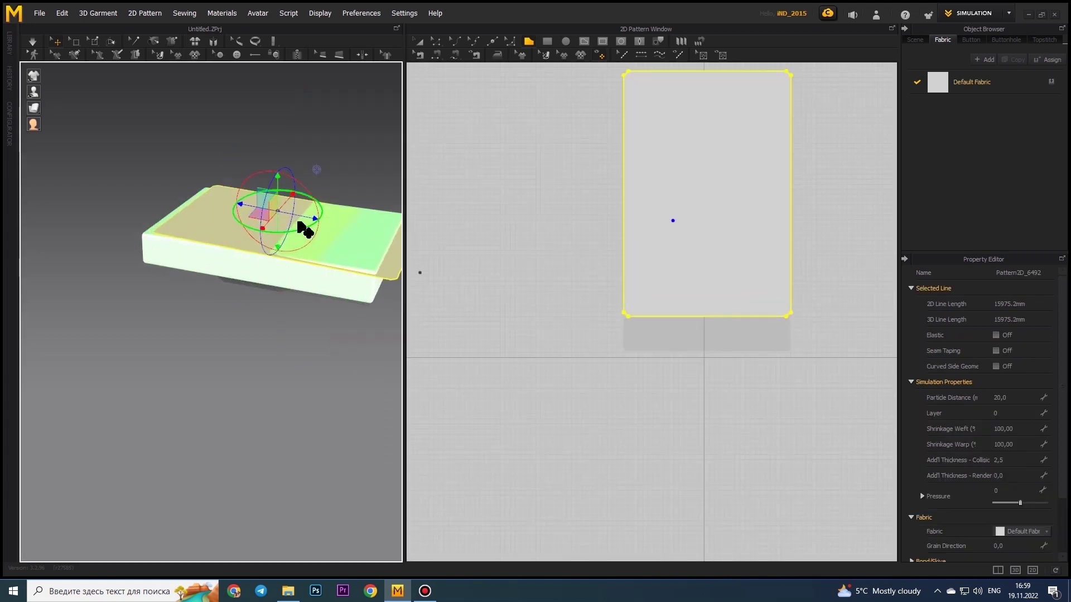
right_click_drag(301, 227, 227, 346)
scroll(617, 282, "up", 10)
left_click(440, 42)
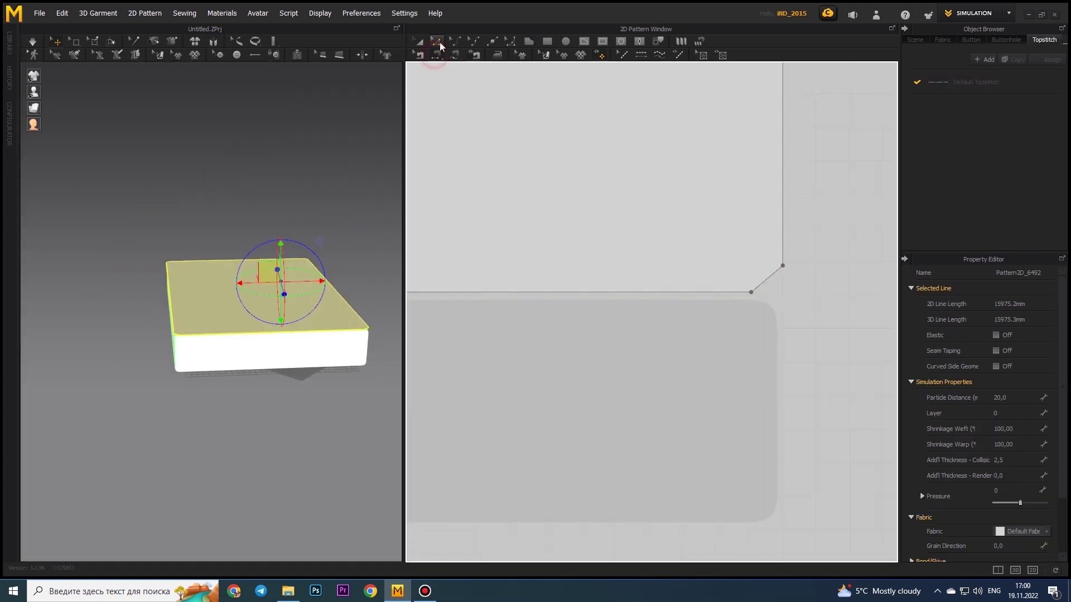
left_click(753, 262)
scroll(789, 323, "down", 3)
scroll(552, 334, "up", 3)
scroll(636, 198, "up", 3)
key("v")
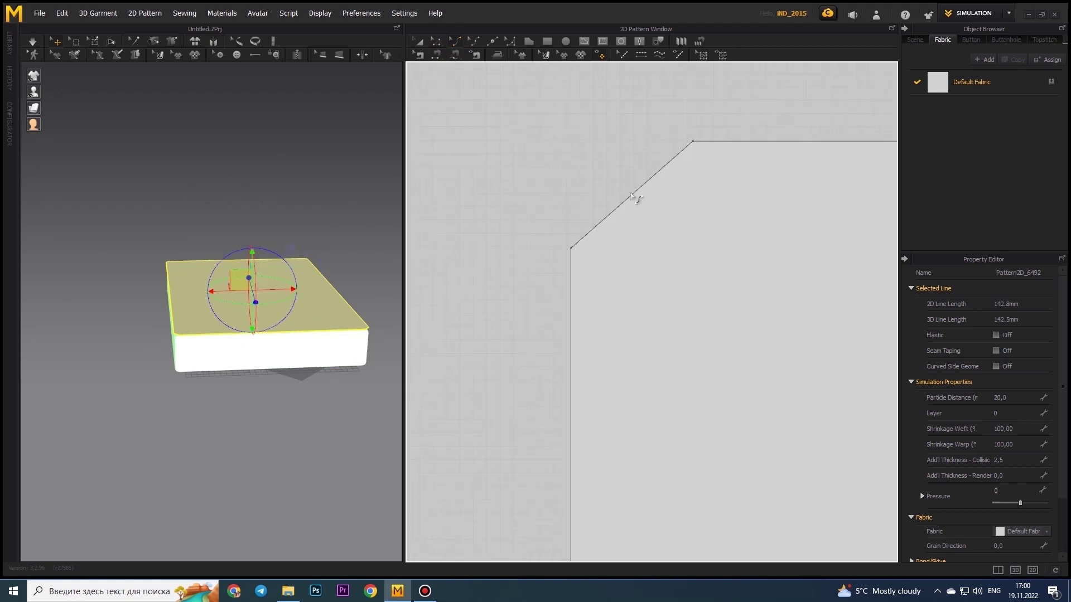
scroll(638, 191, "down", 5)
scroll(643, 252, "up", 2)
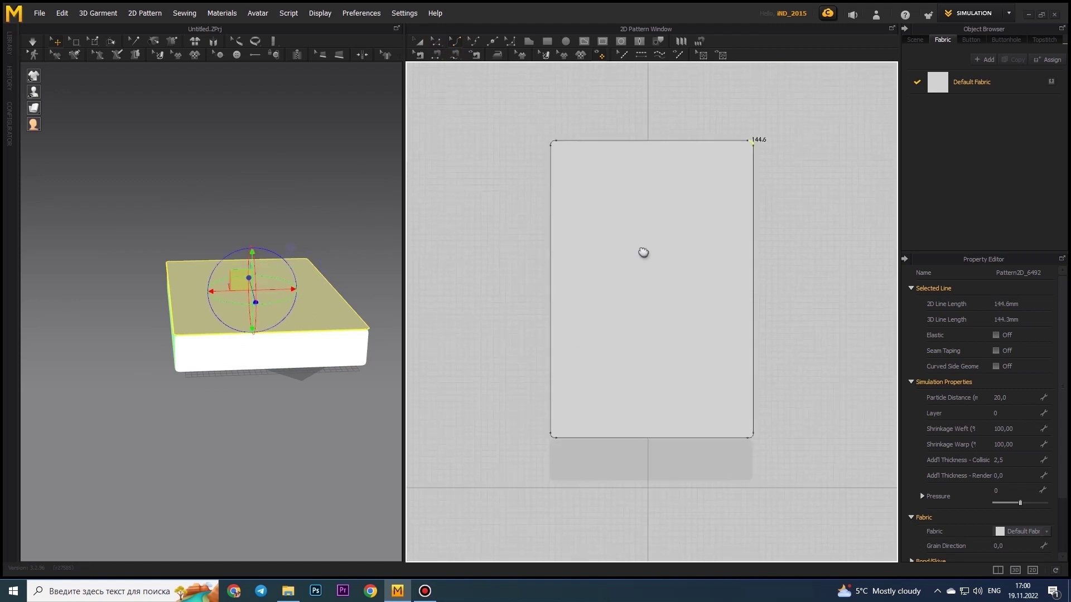
scroll(641, 144, "up", 3)
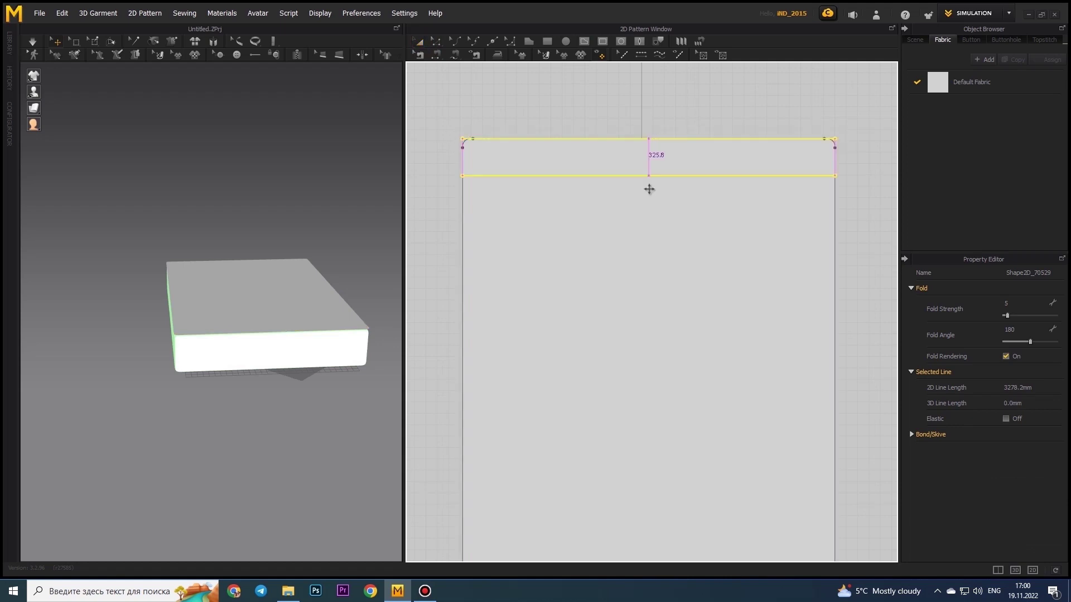
Draw several horizontal fold lines across the new panel
mouse_move(641, 143)
left_mouse_down()
mouse_move(630, 225)
mouse_move(648, 270)
left_mouse_up()
left_click(614, 225)
mouse_move(614, 225)
left_mouse_down()
mouse_move(645, 363)
mouse_move(617, 309)
mouse_move(626, 495)
left_mouse_up()
left_click(653, 402)
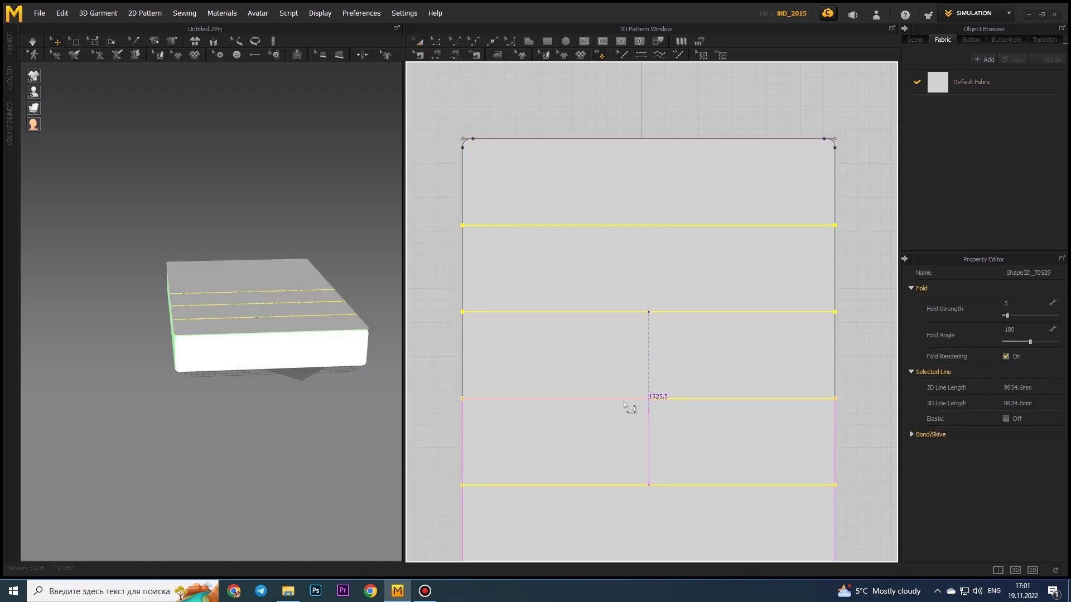
scroll(614, 302, "down", 3)
Select the lower fold lines and space them evenly down to the bottom edge
left_click(597, 279)
left_click(617, 316, "shift")
left_click(611, 352, "shift")
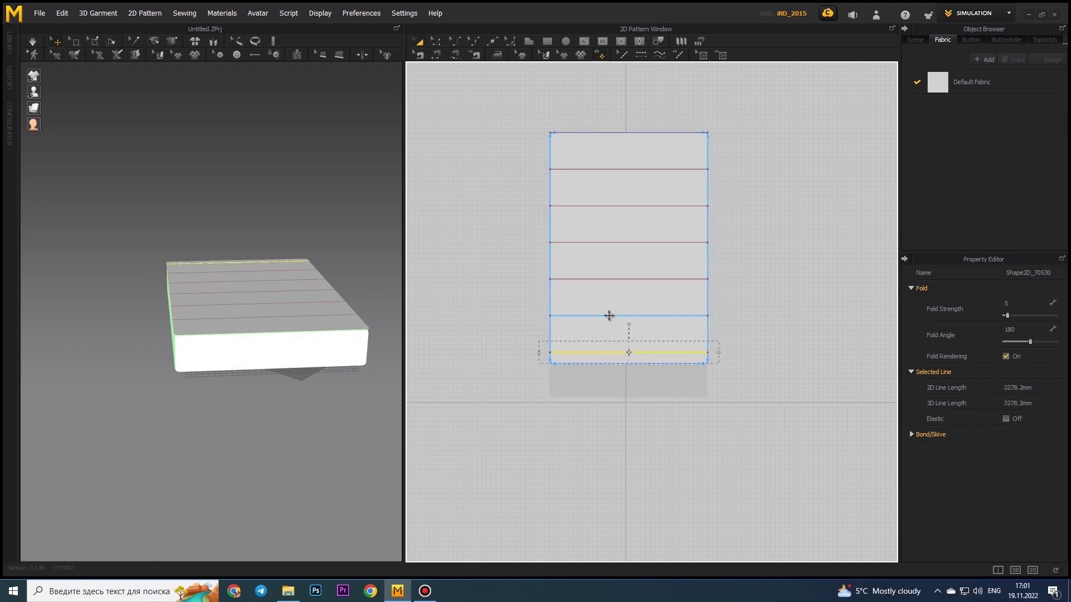
left_click(618, 243, "shift")
left_click_drag(618, 220, 561, 134)
left_click(629, 319)
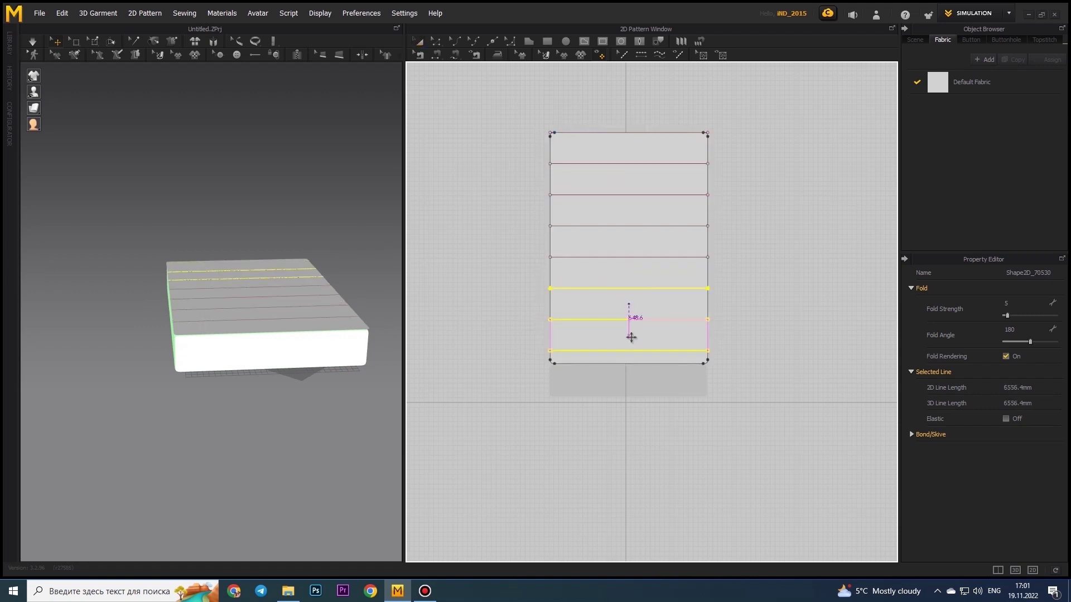
left_click_drag(618, 350, 612, 190)
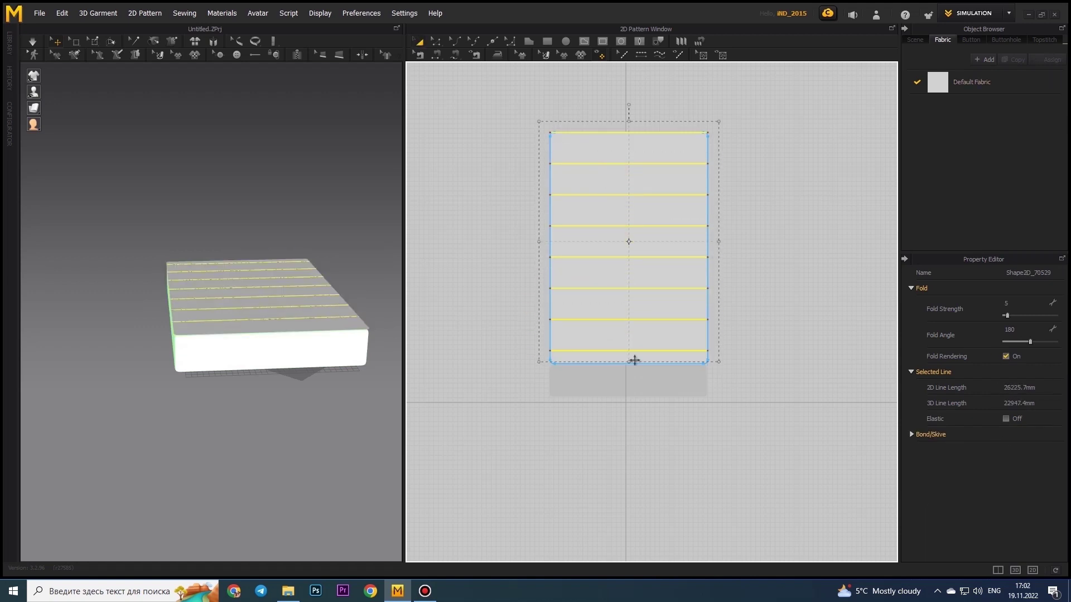
Add vertical fold lines parallel to the left edge and space them evenly
left_click(616, 364)
left_click(554, 238)
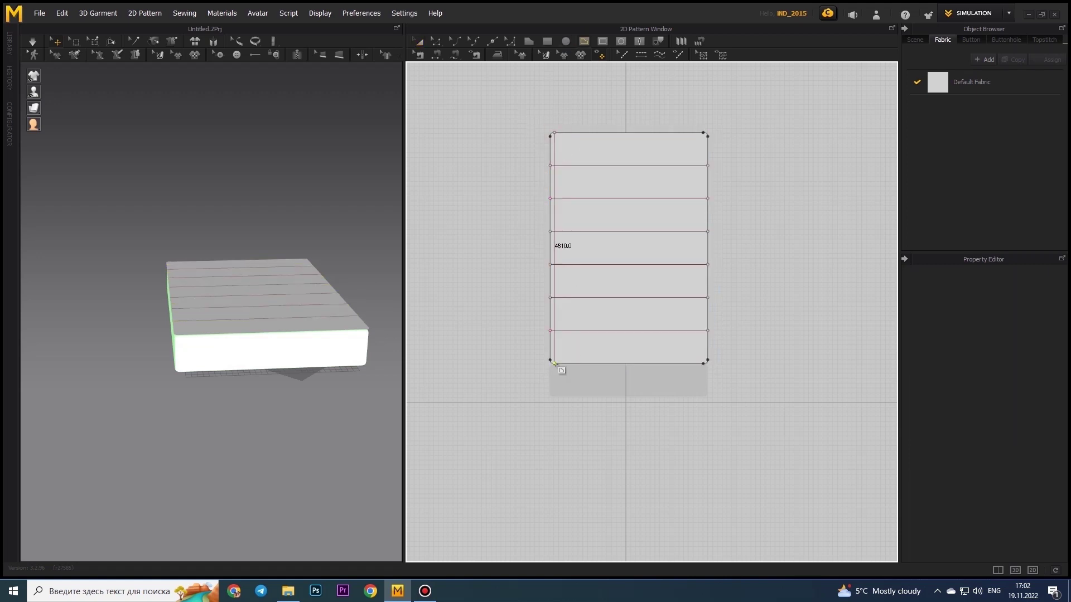
left_click_drag(553, 247, 627, 247)
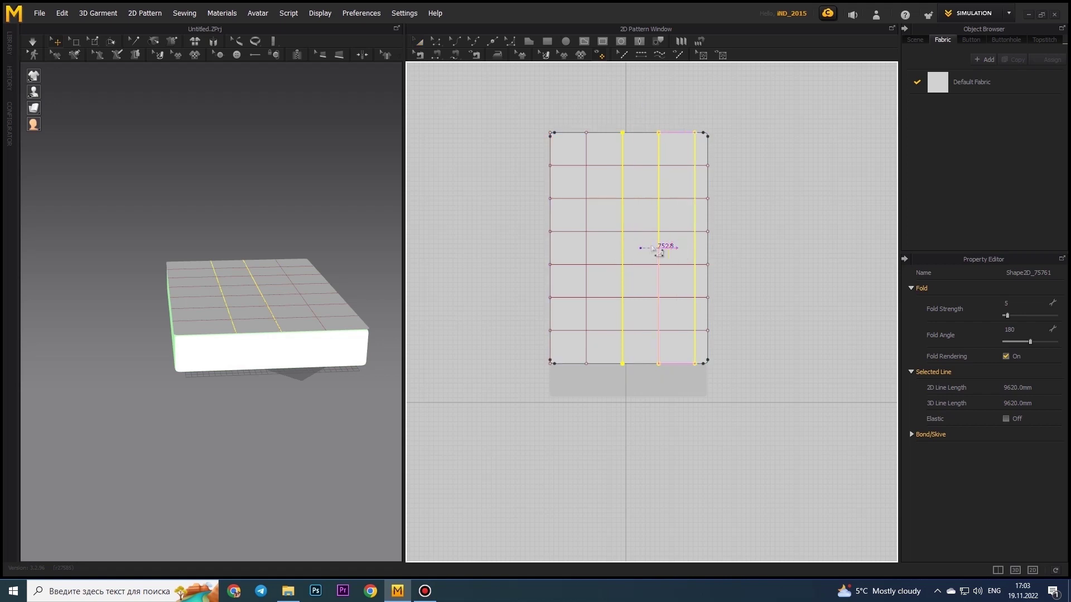
mouse_move(698, 246)
left_mouse_down()
mouse_move(638, 246)
mouse_move(707, 249)
left_mouse_up()
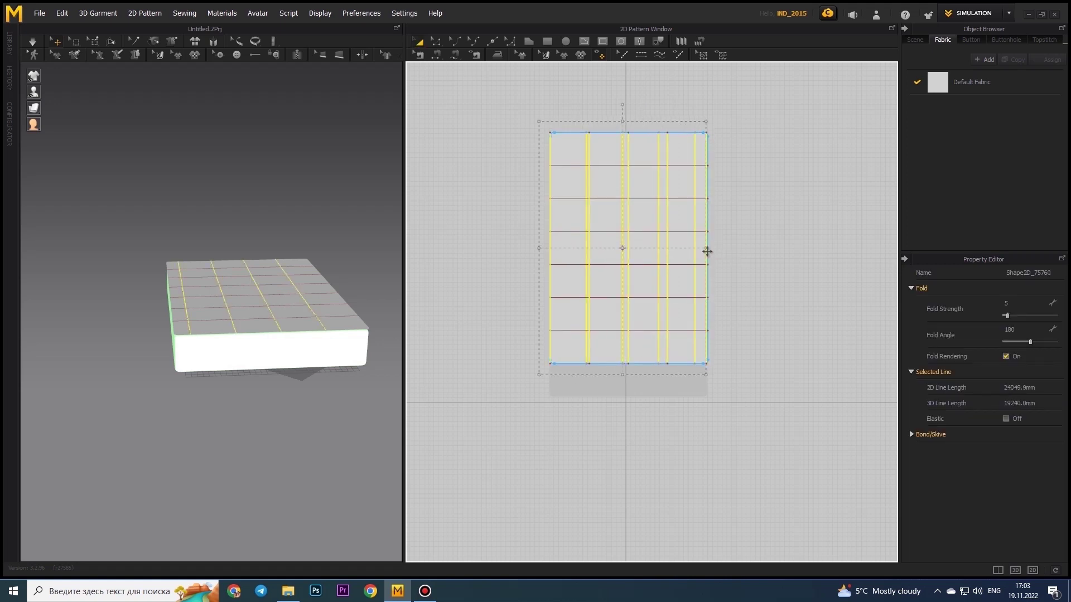
Copy and paste the gridded top panel
left_click(560, 141)
key("ctrl+c")
key("ctrl+v")
Place the duplicate panel below the original and inspect the tufted mattress
left_click(578, 425)
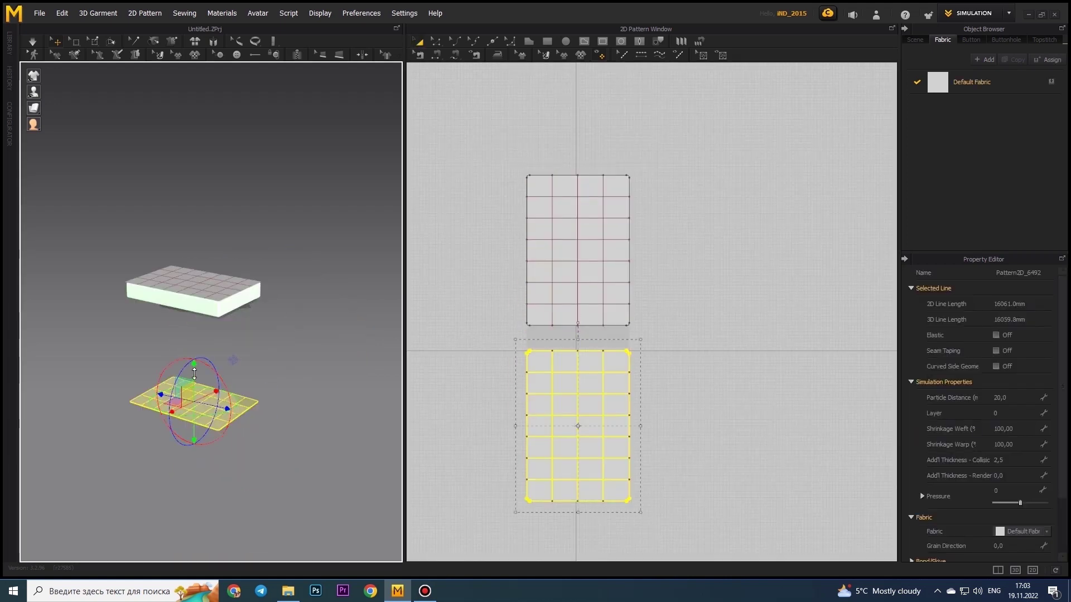
right_click_drag(98, 550, 145, 502)
left_click(234, 312)
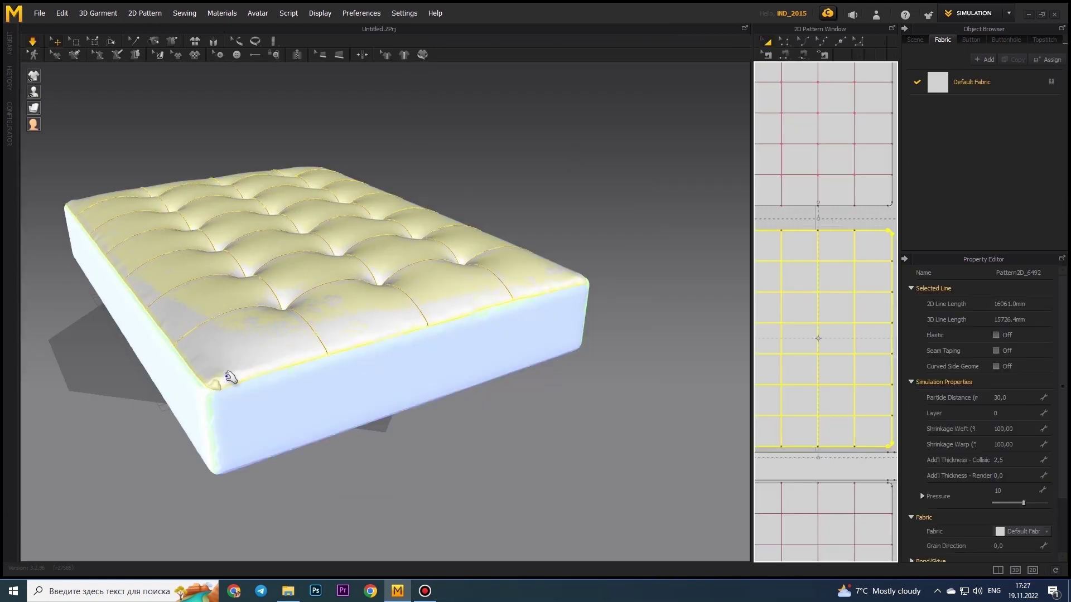
mouse_move(231, 377)
right_mouse_down()
mouse_move(342, 423)
mouse_move(262, 411)
right_mouse_up()
scroll(342, 376, "down", 5)
scroll(341, 375, "up", 8)
Pull a mattress cloth corner outward to test the drape, then release it
left_click(354, 246)
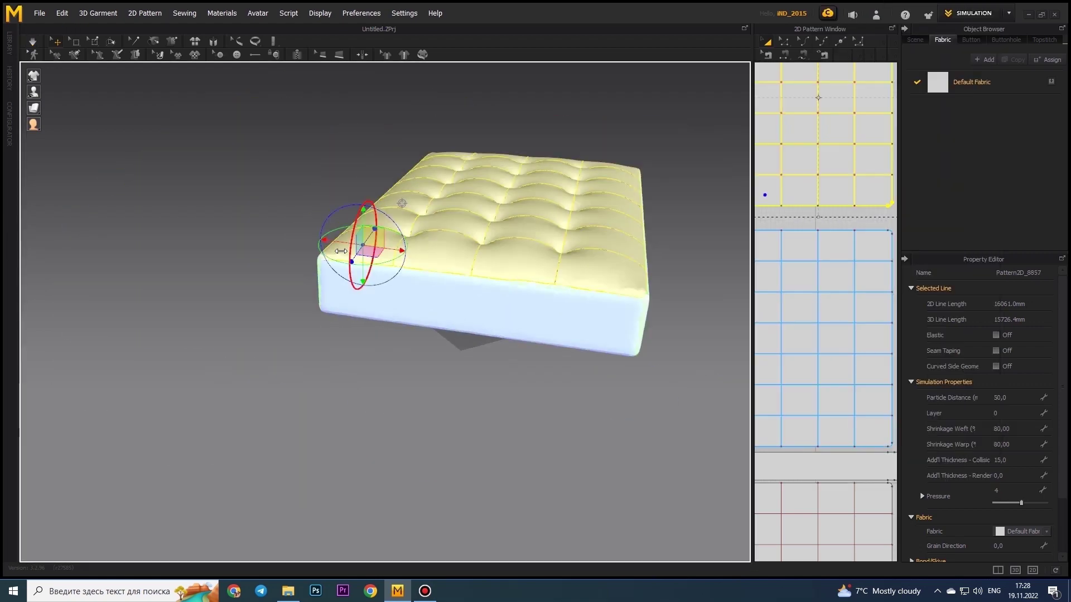
scroll(354, 245, "up", 3)
mouse_move(290, 257)
left_mouse_down()
mouse_move(89, 248)
mouse_move(72, 292)
left_mouse_up()
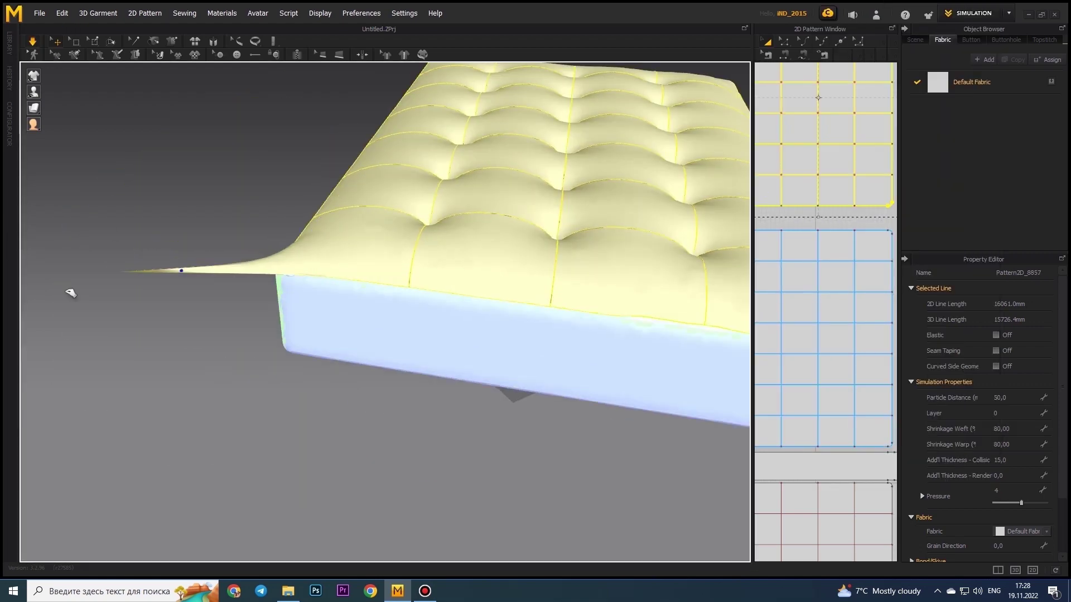
left_click(804, 289)
Set the panel's Particle Distance to 20, then 10, re-simulating each time
left_click(33, 42)
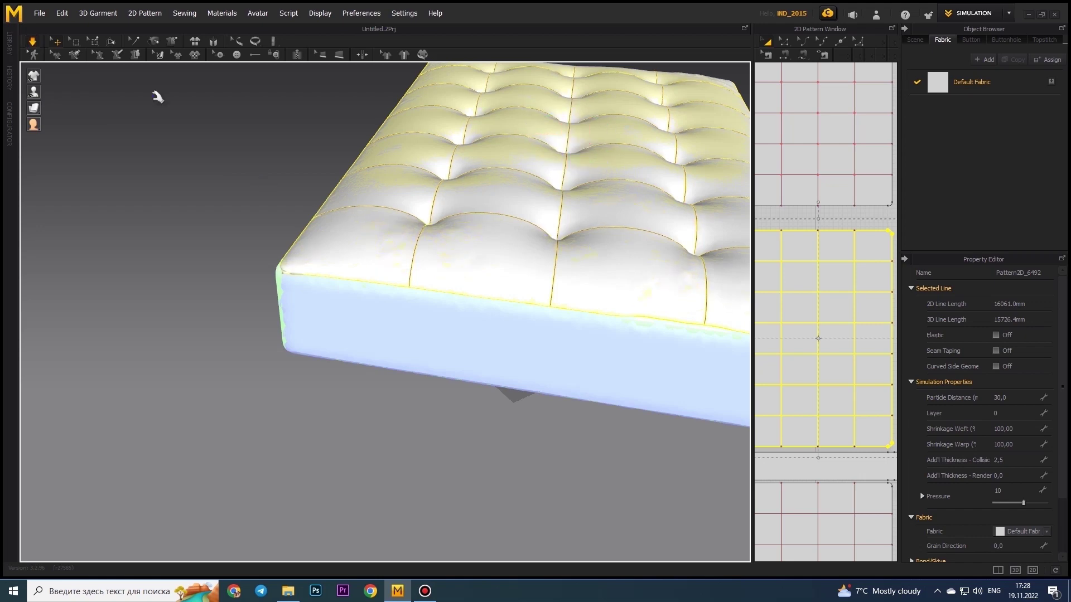
double_click(1012, 397)
type("20")
key("Return")
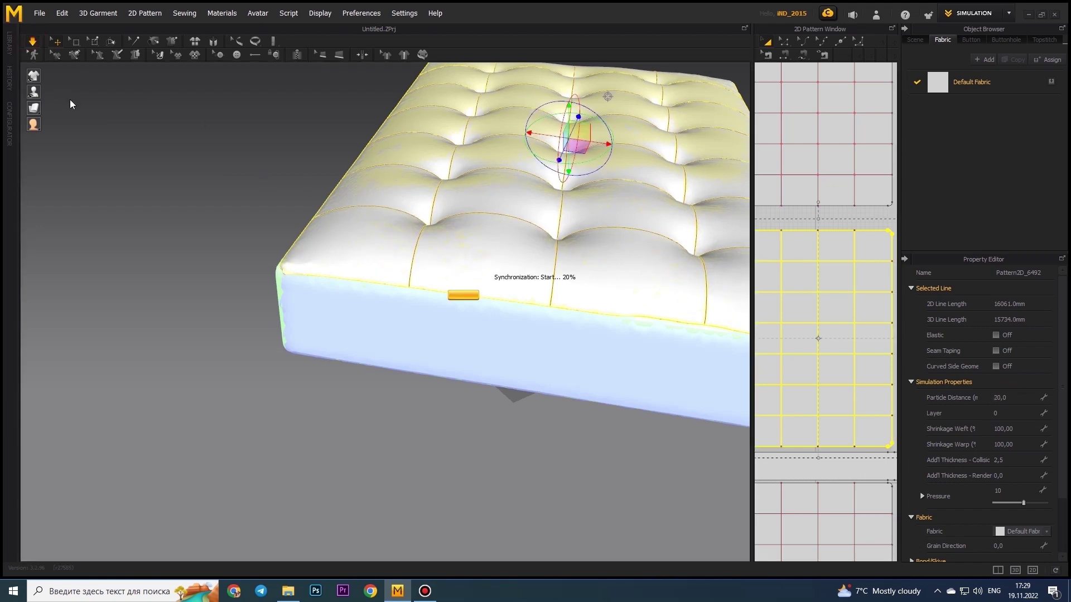
left_click(25, 45)
type("10")
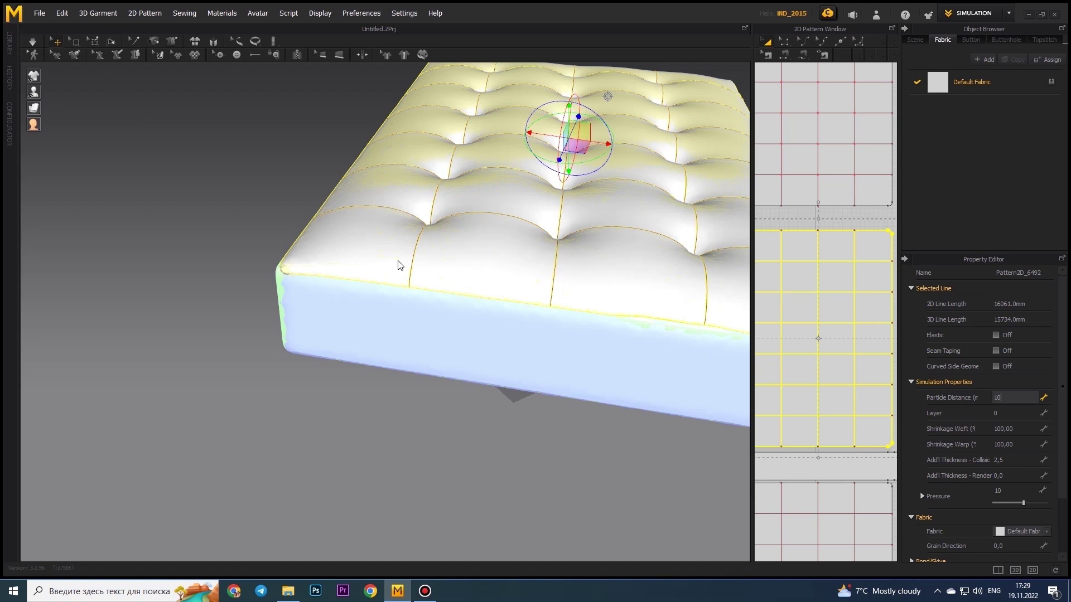
key("Return")
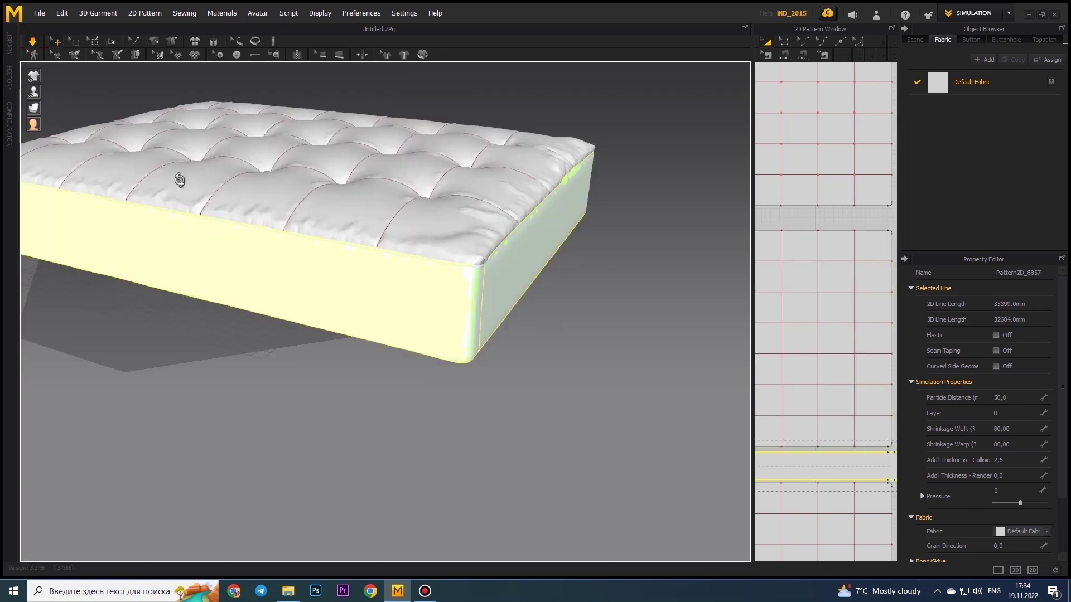
Re-simulate the mattress top panel and review its fabric and particle distance properties
left_click(162, 151)
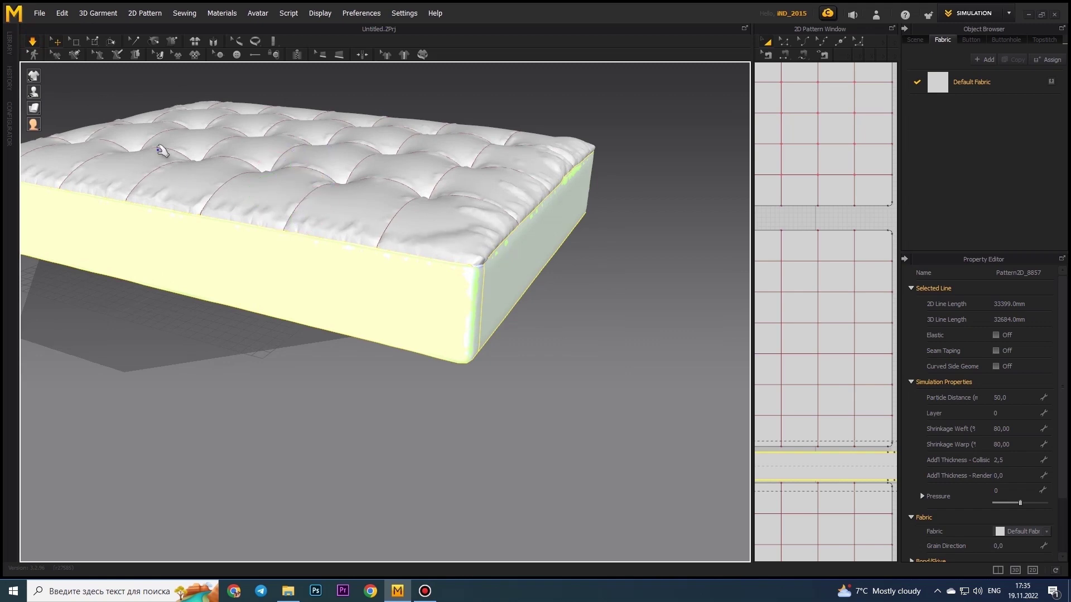
left_click(34, 53)
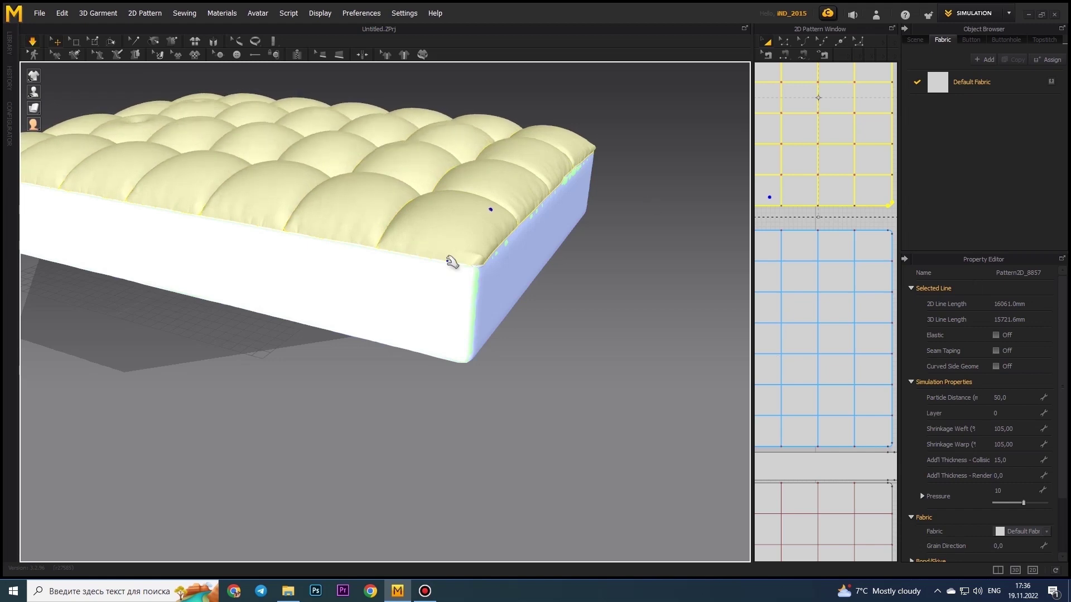
key("space")
key("space")
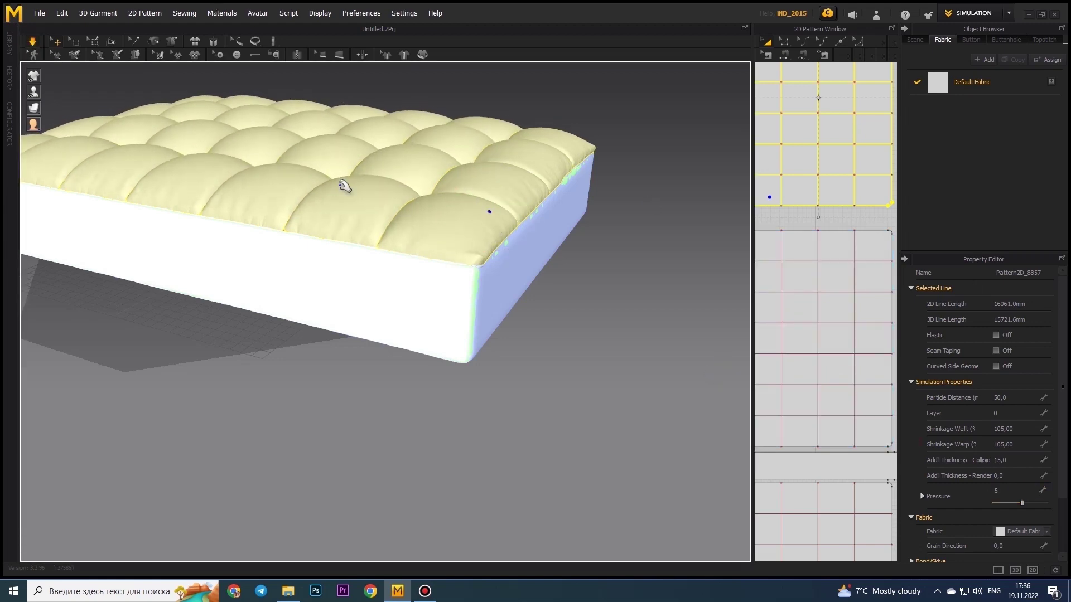
left_click(996, 87)
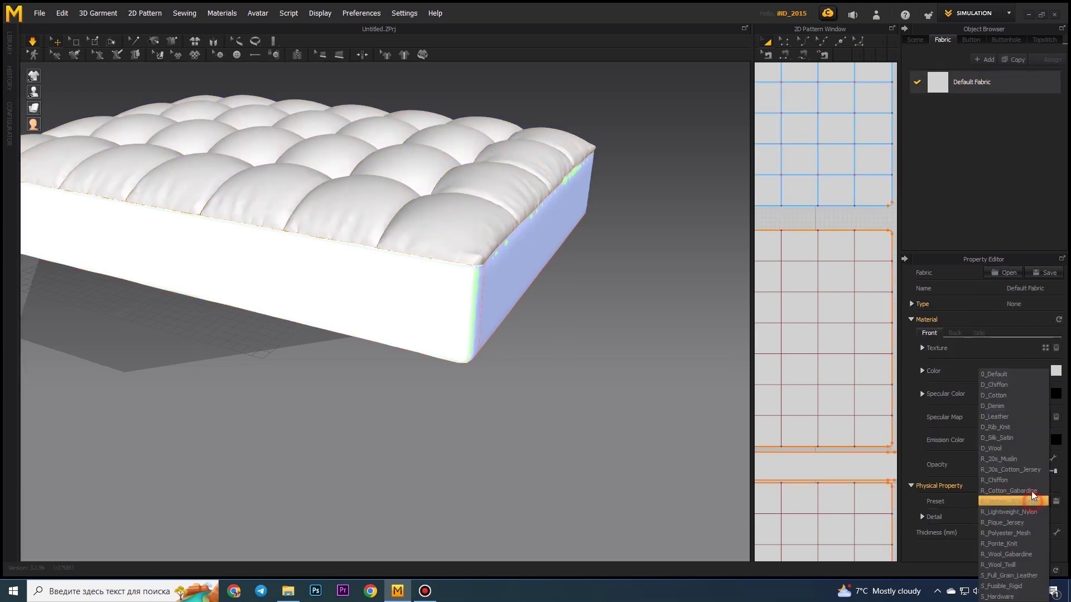
left_click(376, 211)
left_click(1015, 398)
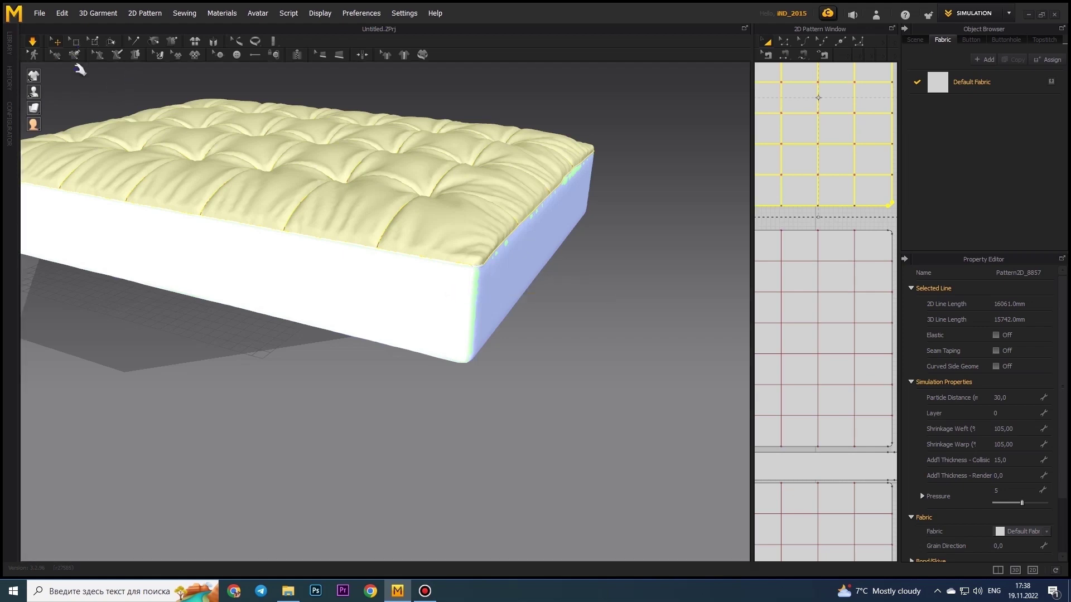
Lower the mattress top's Particle Distance to 20, then 10, re-simulating after each
left_click(30, 40)
mouse_move(132, 113)
right_mouse_down()
mouse_move(220, 172)
mouse_move(239, 201)
right_mouse_up()
left_click(1020, 397)
type("20")
key("Return")
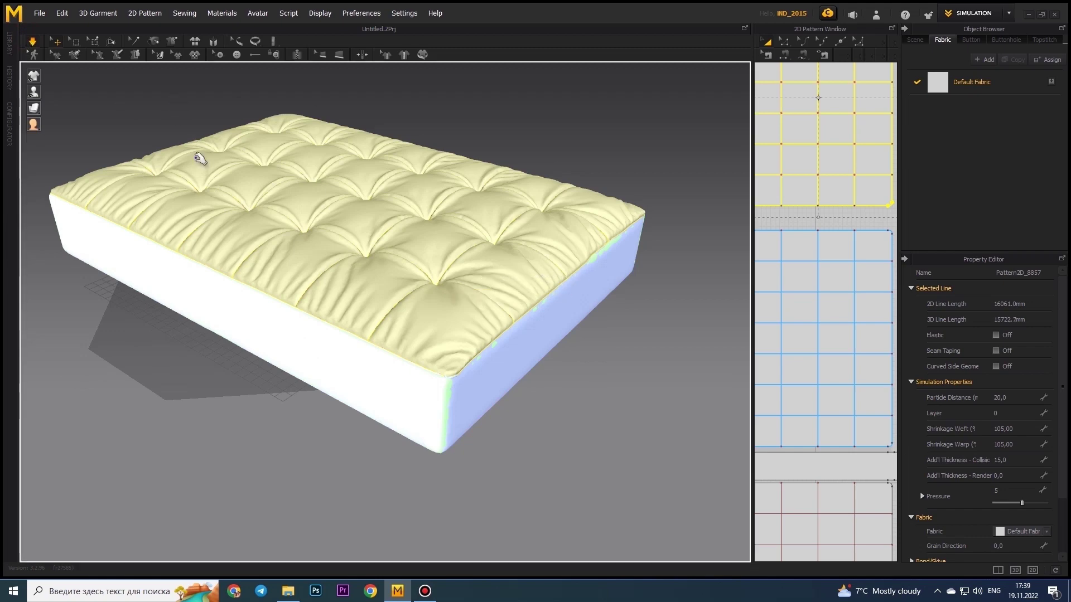
key("space")
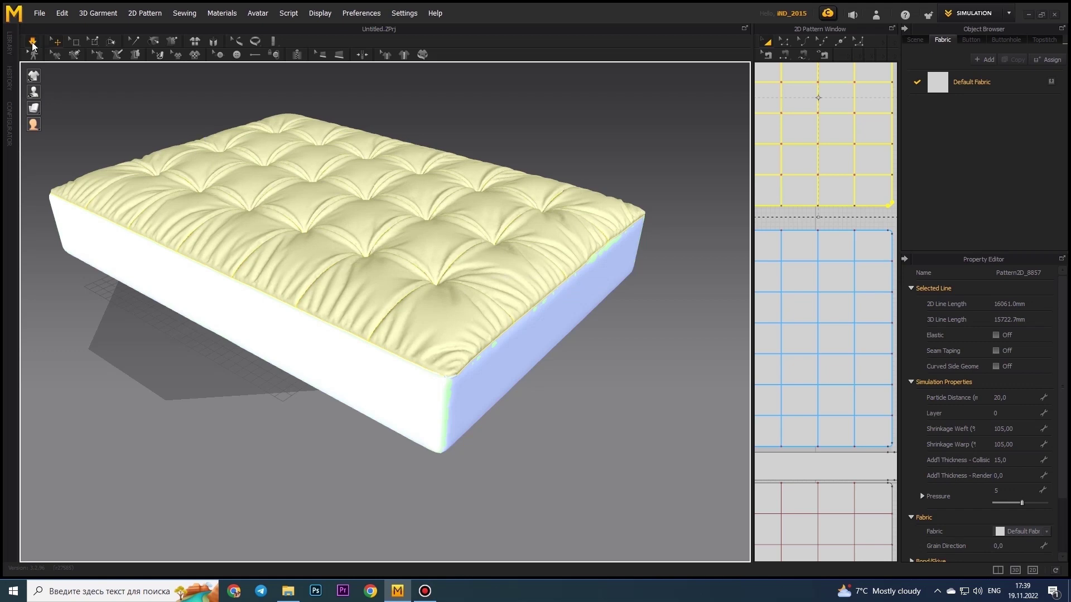
left_click(32, 44)
scroll(401, 270, "up", 3)
double_click(1004, 398)
type("10")
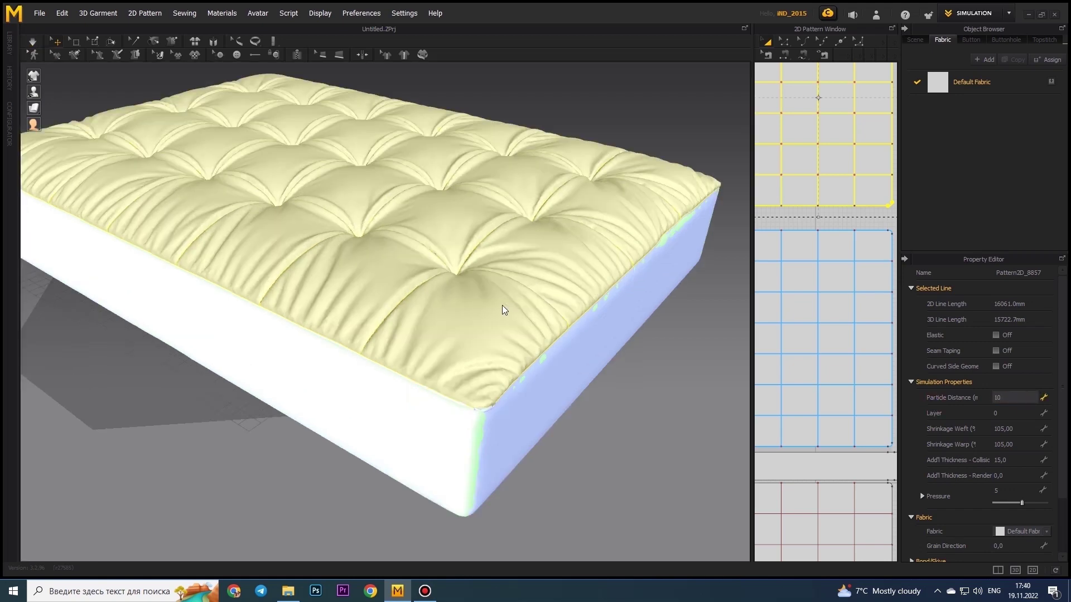
key("Return")
key("space")
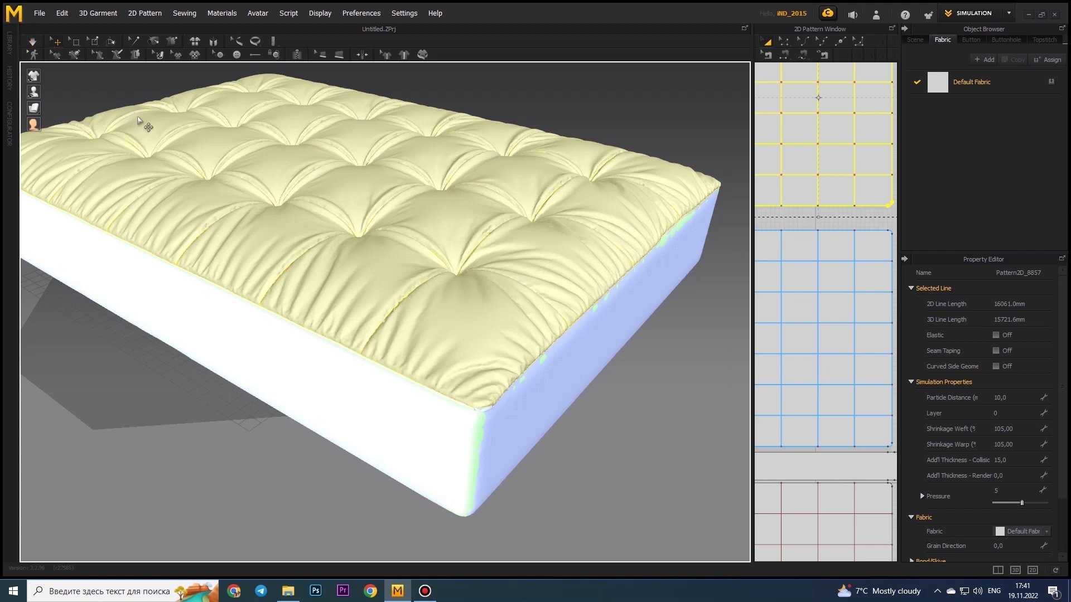
Stop the simulation and enter Particle Distance 5 for the mattress top
left_click(965, 84)
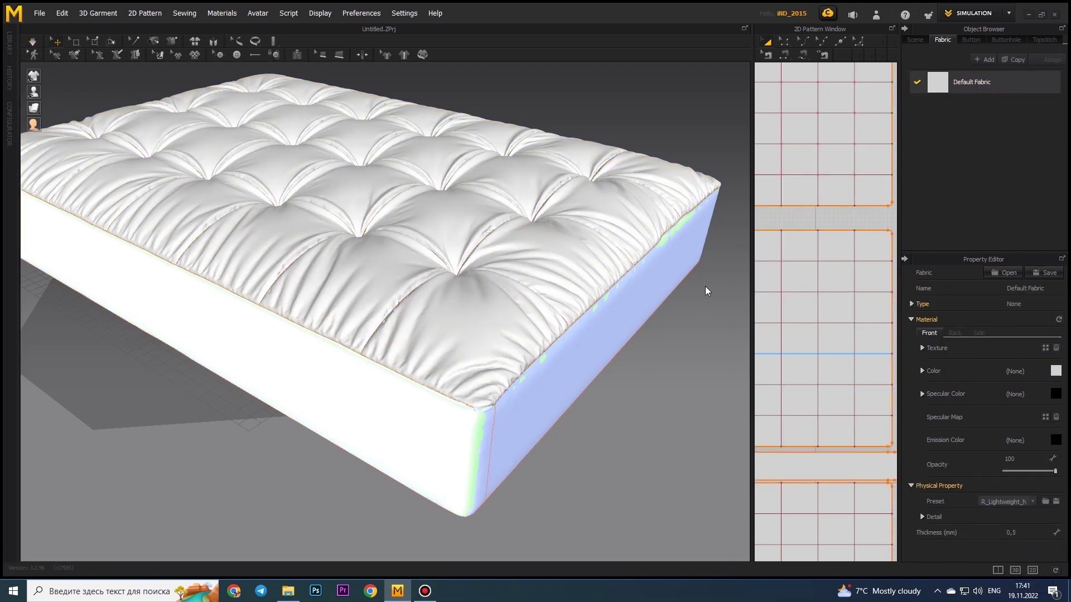
left_click(598, 277)
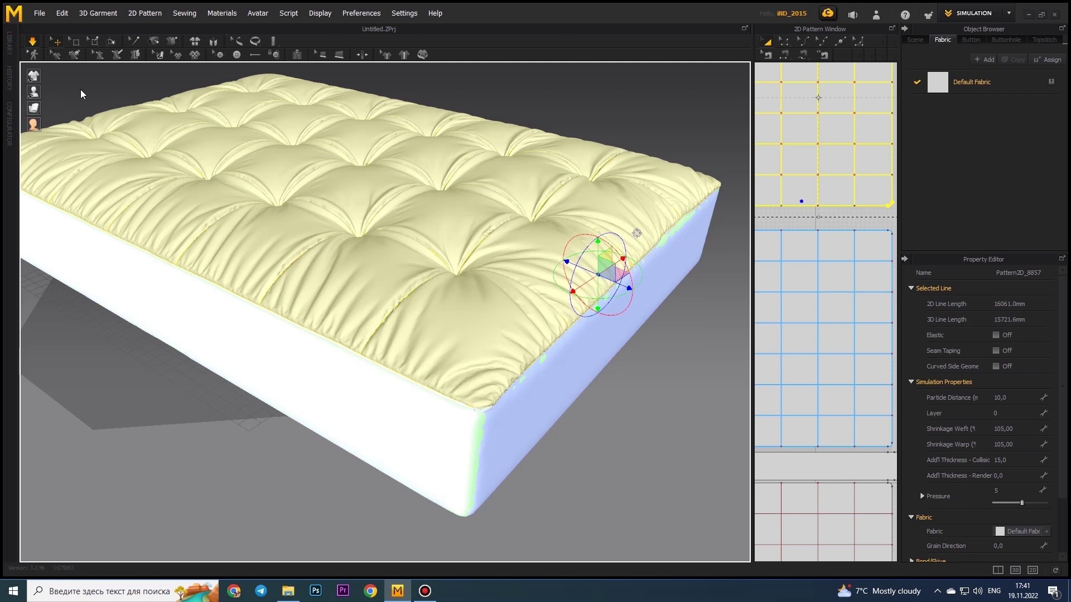
key("space")
left_click(1015, 398)
type("5")
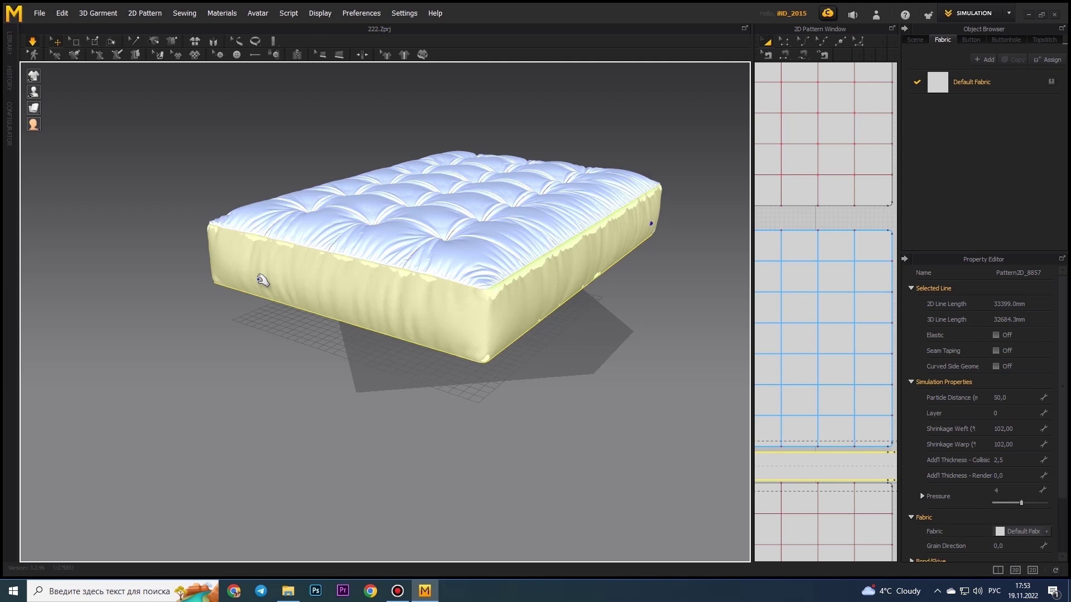
Give the side strip collision thickness 5, shrinkage 103 and particle distance 20, then simulate
double_click(1003, 460)
type("5")
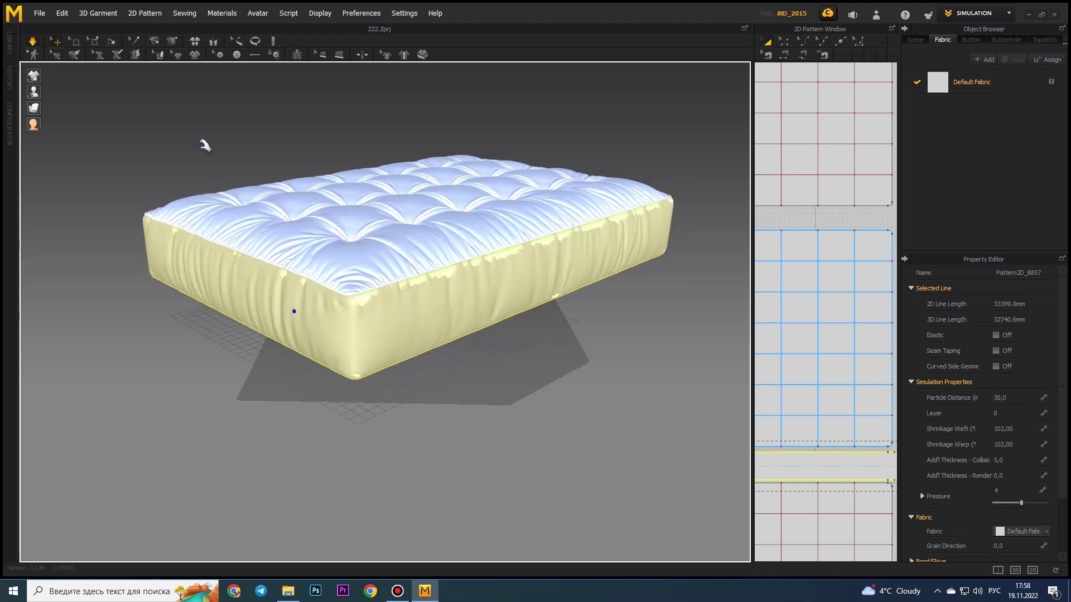
left_click(33, 42)
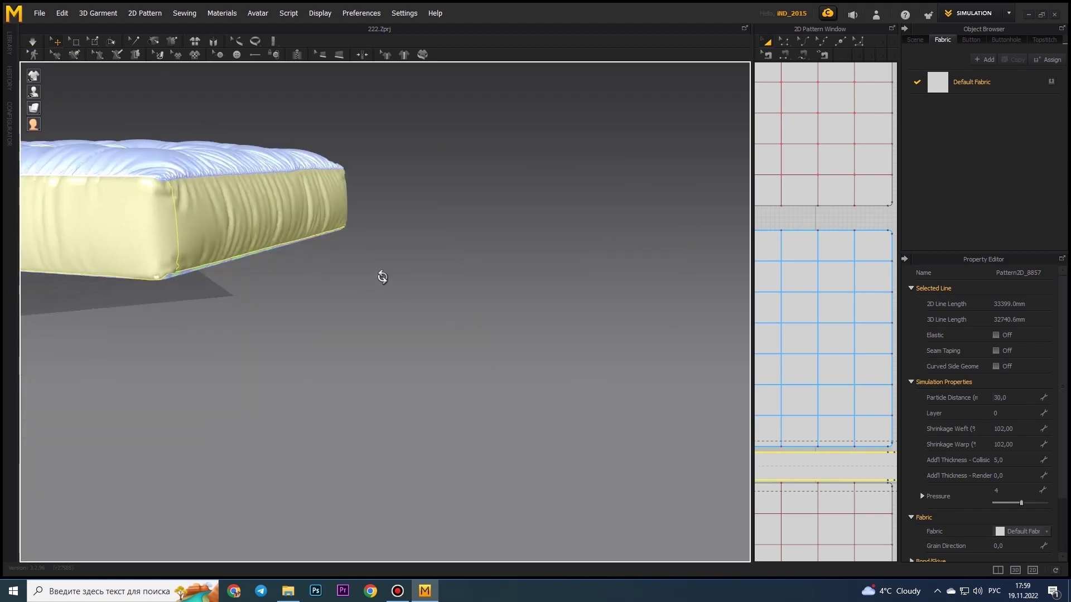
double_click(1013, 428)
type("103")
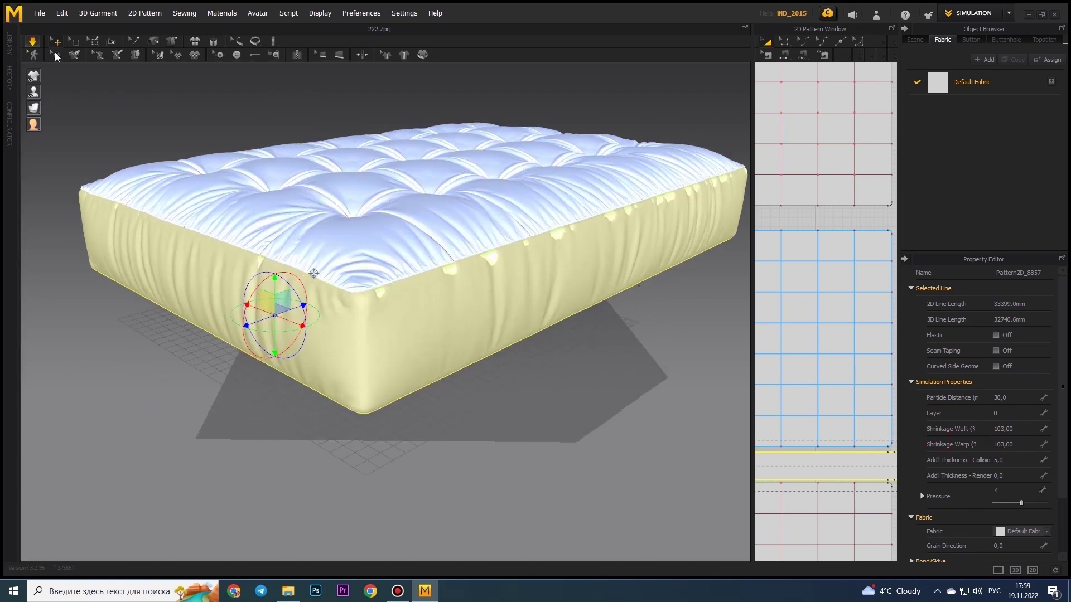
left_click(54, 52)
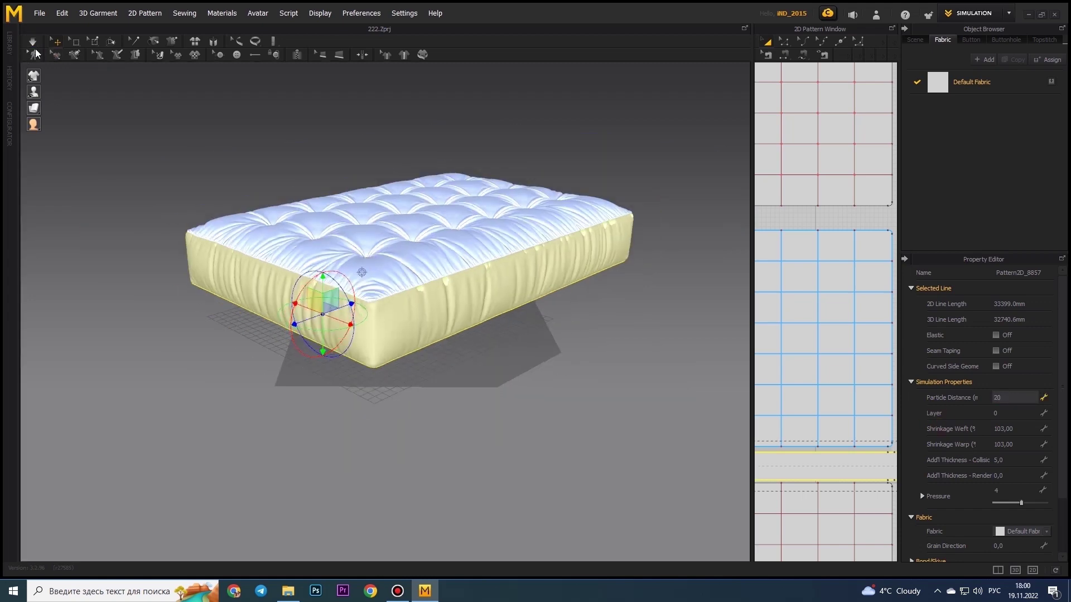
key("Return")
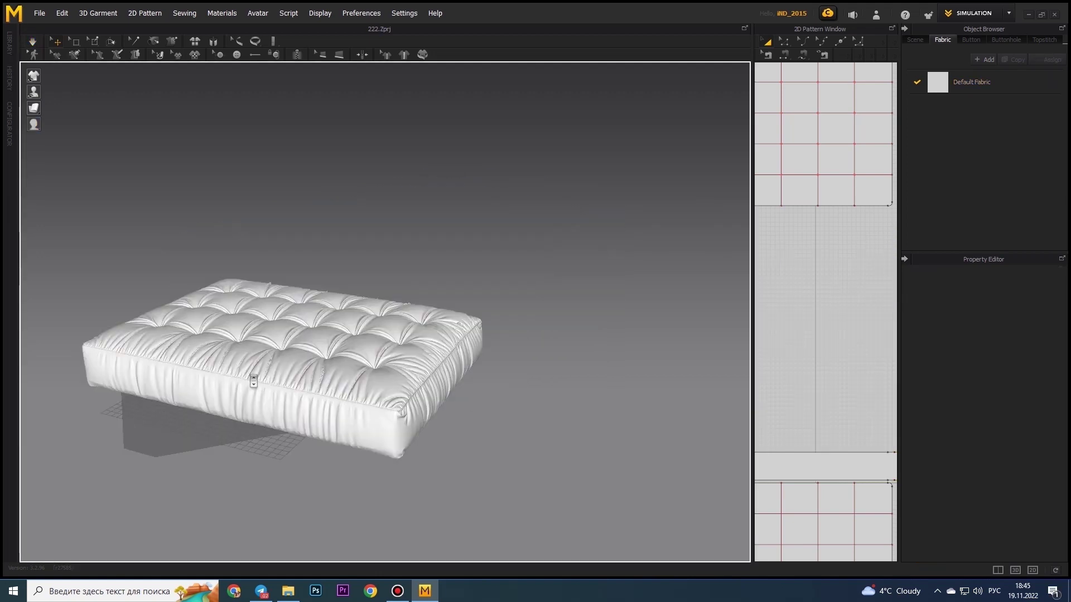
mouse_move(254, 381)
right_mouse_down()
mouse_move(267, 376)
mouse_move(239, 421)
mouse_move(342, 394)
mouse_move(363, 371)
mouse_move(350, 370)
mouse_move(555, 334)
right_mouse_up()
scroll(555, 334, "up", 3)
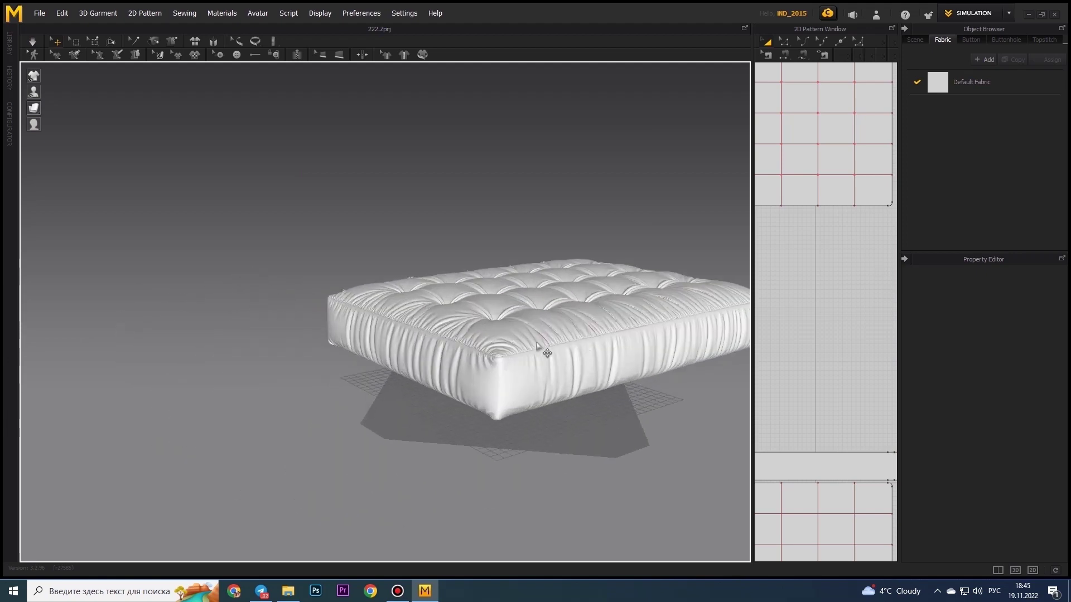
scroll(545, 354, "up", 2)
Raise the box's length, width and height segment counts
right_click_drag(389, 364, 217, 337)
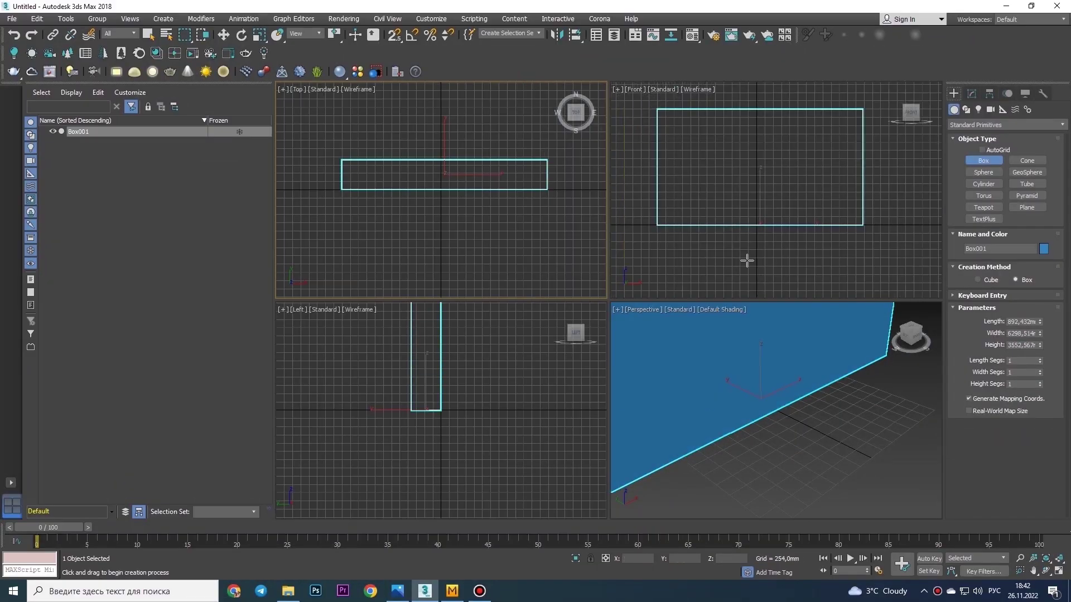
left_click_drag(1039, 361, 1040, 340)
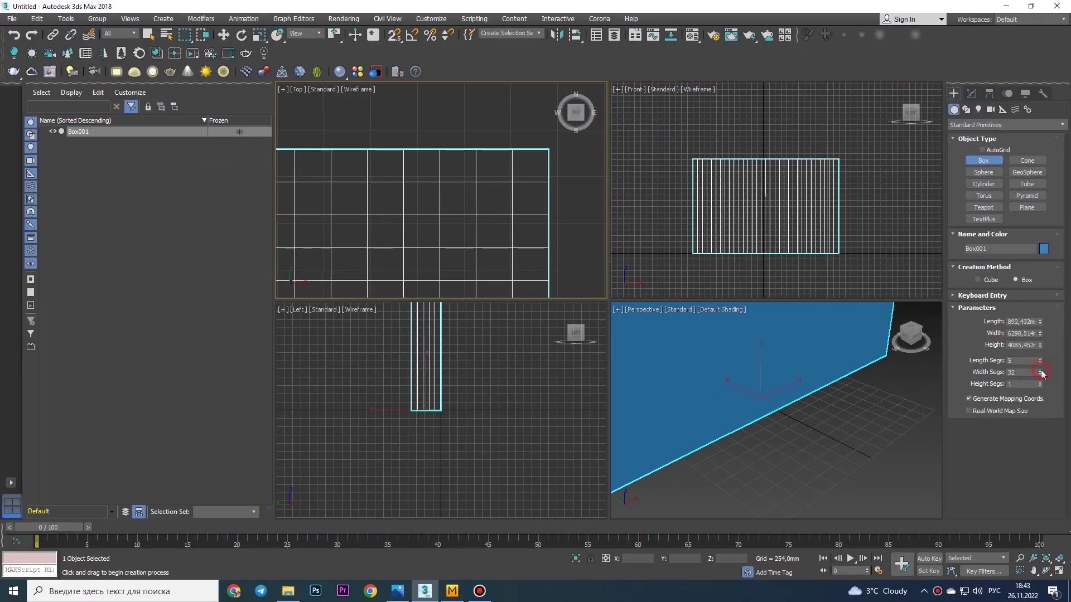
left_click_drag(1040, 384, 1045, 369)
Convert the box to an Editable Poly and add TurboSmooth for rounded edges
right_click(736, 199)
scroll(804, 402, "up", 3)
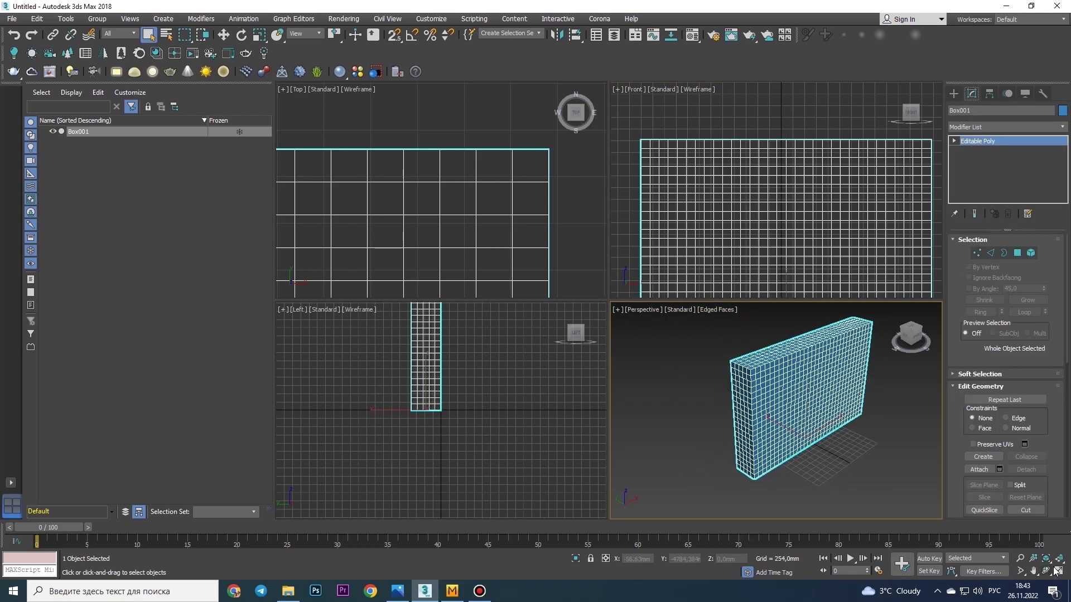
key("alt+w")
left_click(1062, 127)
left_click_drag(1064, 159, 1064, 413)
left_click(976, 366)
Add a Shell modifier to the smoothed box
scroll(647, 223, "up", 5)
right_click(647, 215)
left_click(1062, 127)
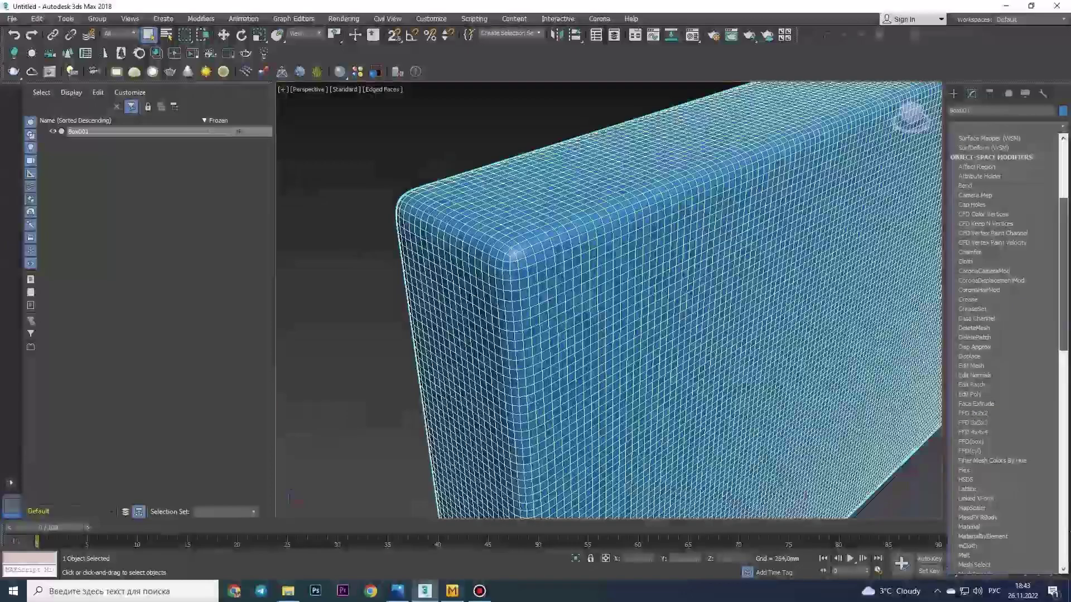
scroll(975, 195, "down", 10)
left_click(975, 195)
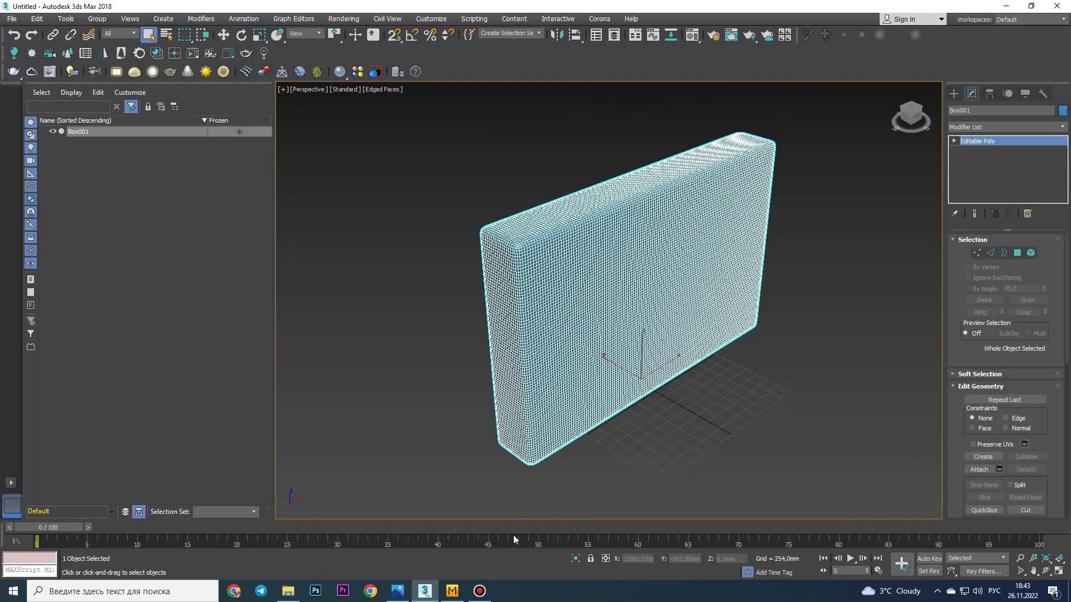
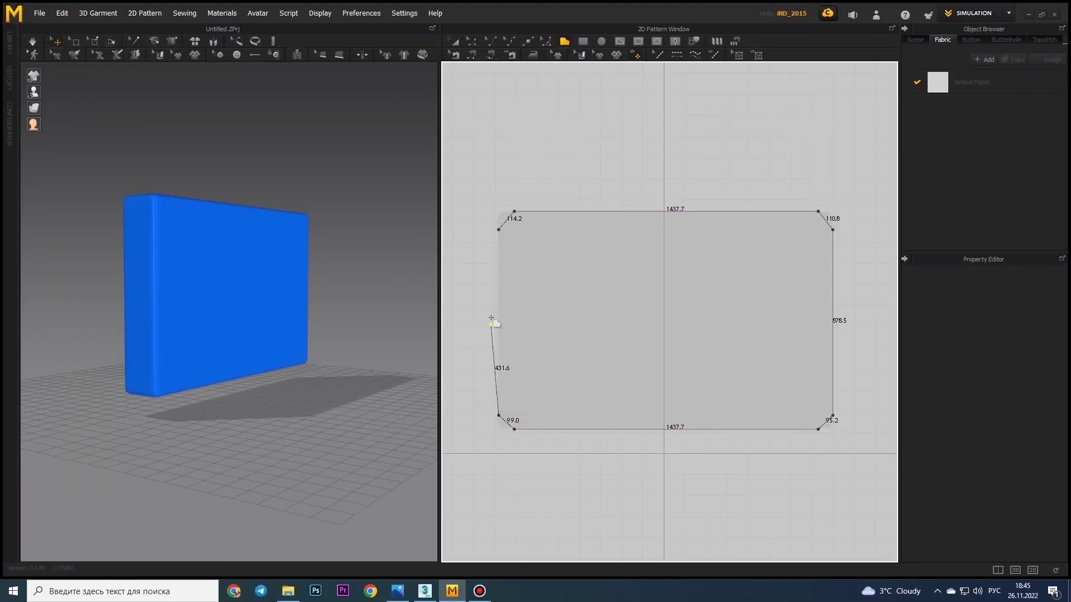
Bend the cushion panel's corner lines into curves so its corners are rounded
left_click(506, 221)
scroll(506, 221, "up", 5)
scroll(820, 346, "down", 5)
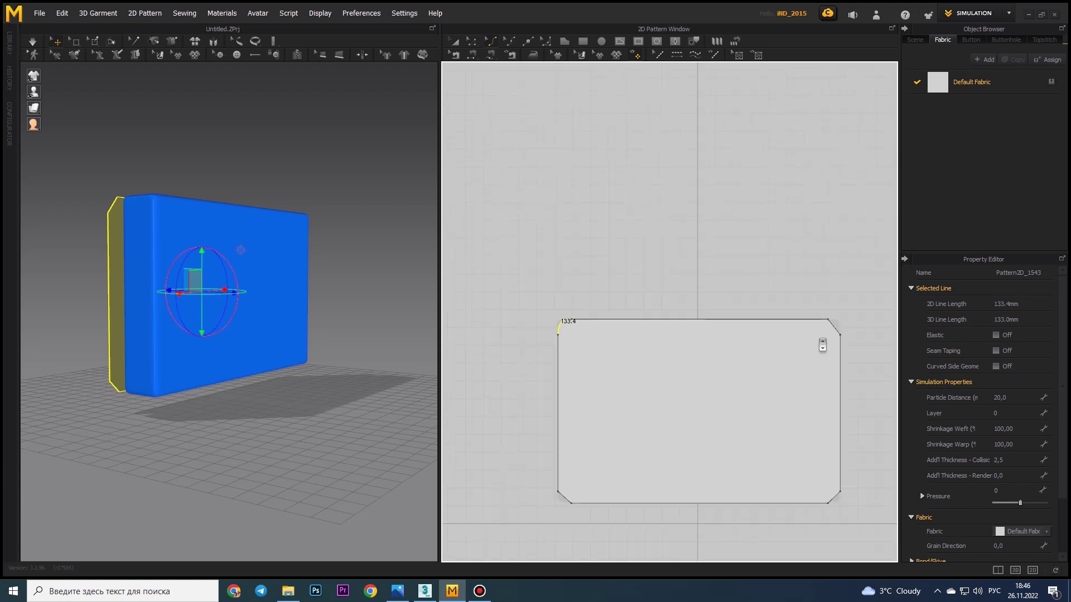
scroll(803, 299, "up", 5)
left_click(777, 364)
scroll(589, 377, "up", 3)
left_click_drag(588, 377, 640, 449)
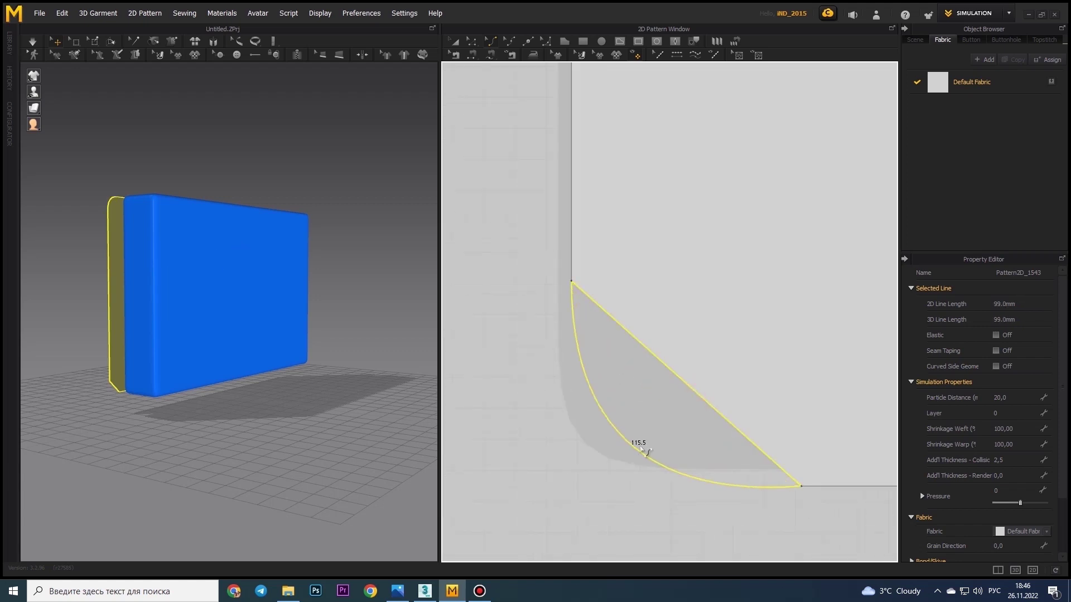
scroll(574, 394, "down", 5)
scroll(781, 419, "up", 5)
left_click_drag(781, 418, 831, 460)
scroll(748, 382, "down", 5)
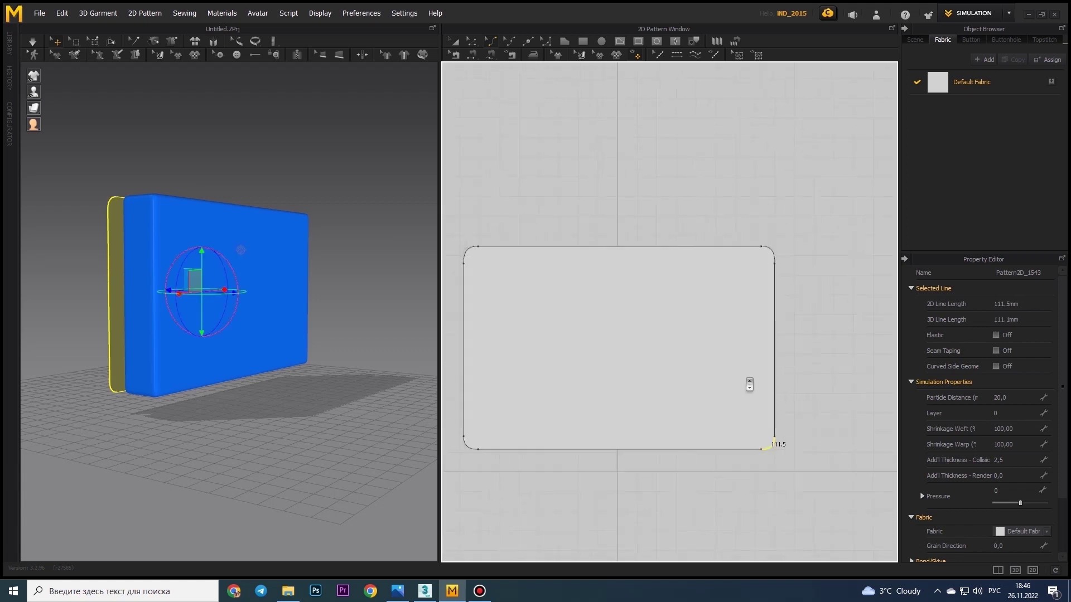
scroll(657, 370, "up", 3)
scroll(602, 332, "down", 3)
Duplicate the rounded panel and place the copy above it, against the box's front face
key("a")
left_click(680, 292)
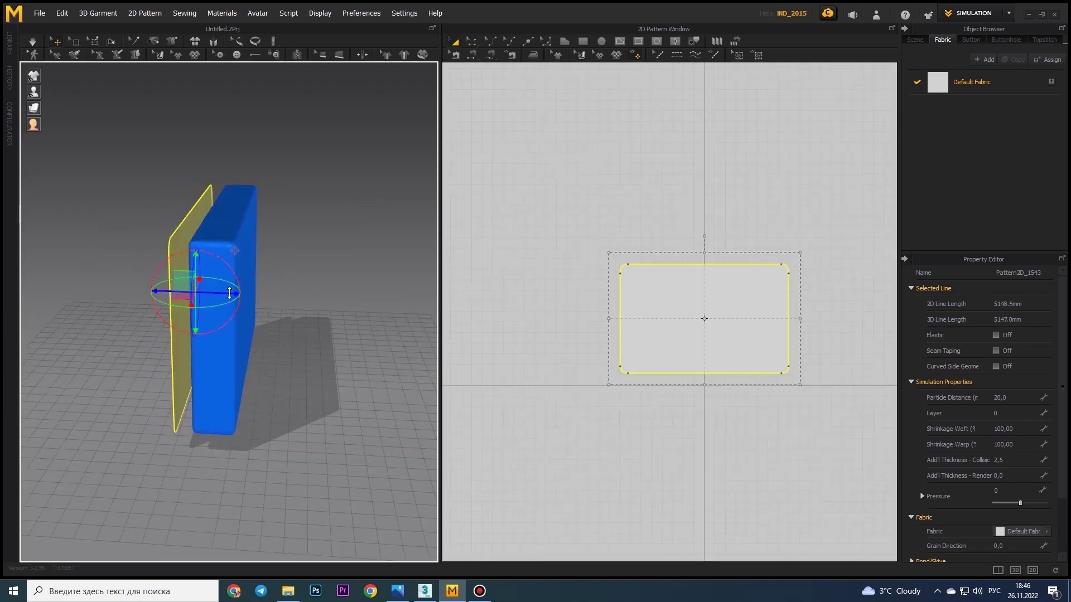
key("ctrl+c")
key("ctrl+v")
left_click(706, 178)
right_click_drag(222, 127, 126, 331)
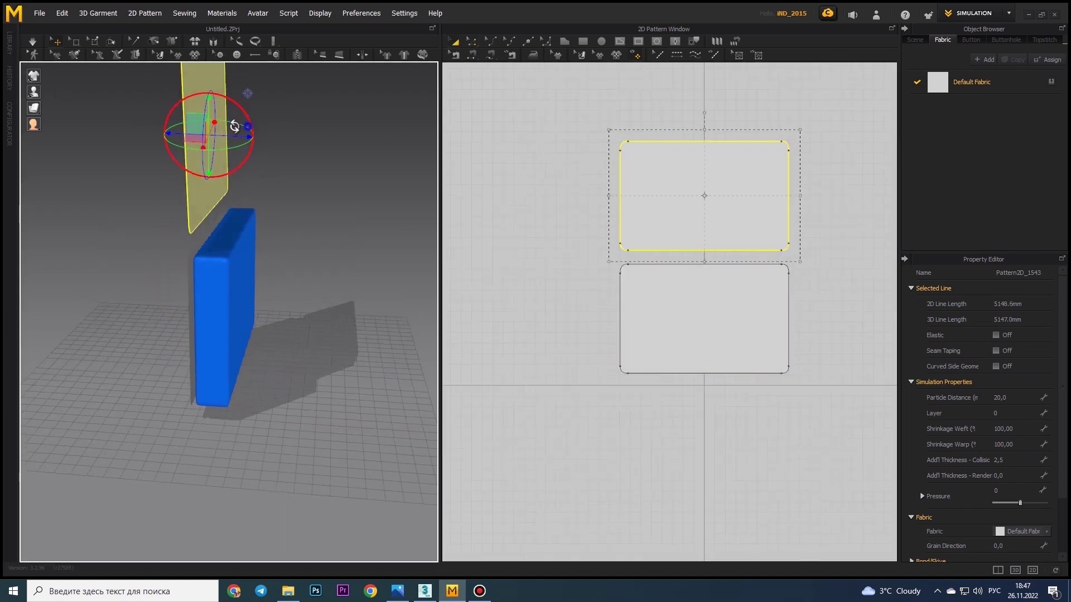
right_click_drag(239, 124, 272, 263)
left_click_drag(714, 208, 714, 168)
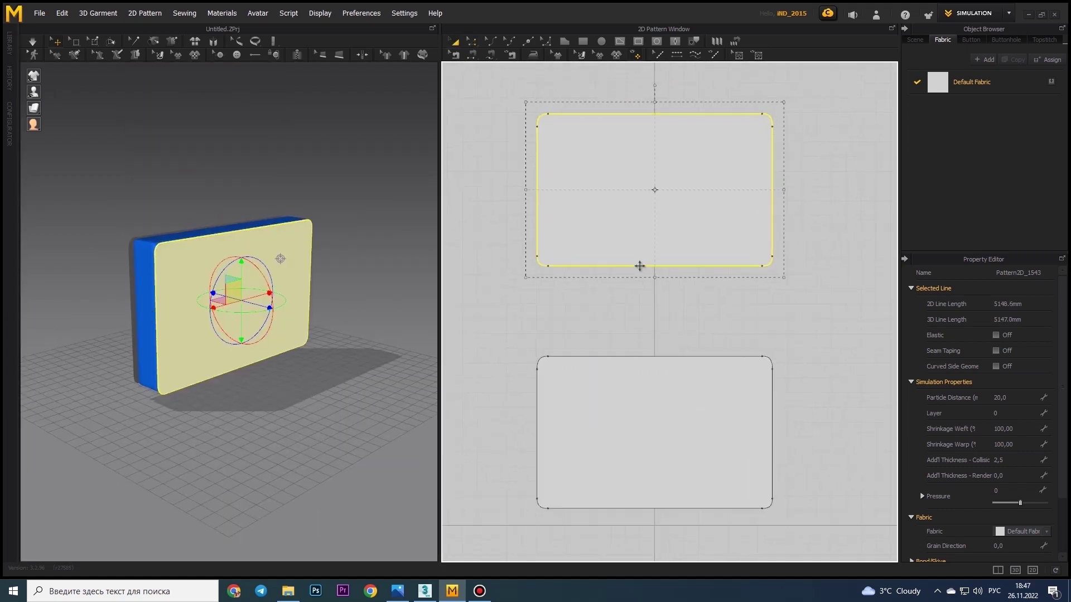
Draw a long narrow rectangular strip pattern between the two rounded panels
scroll(862, 270, "up", 3)
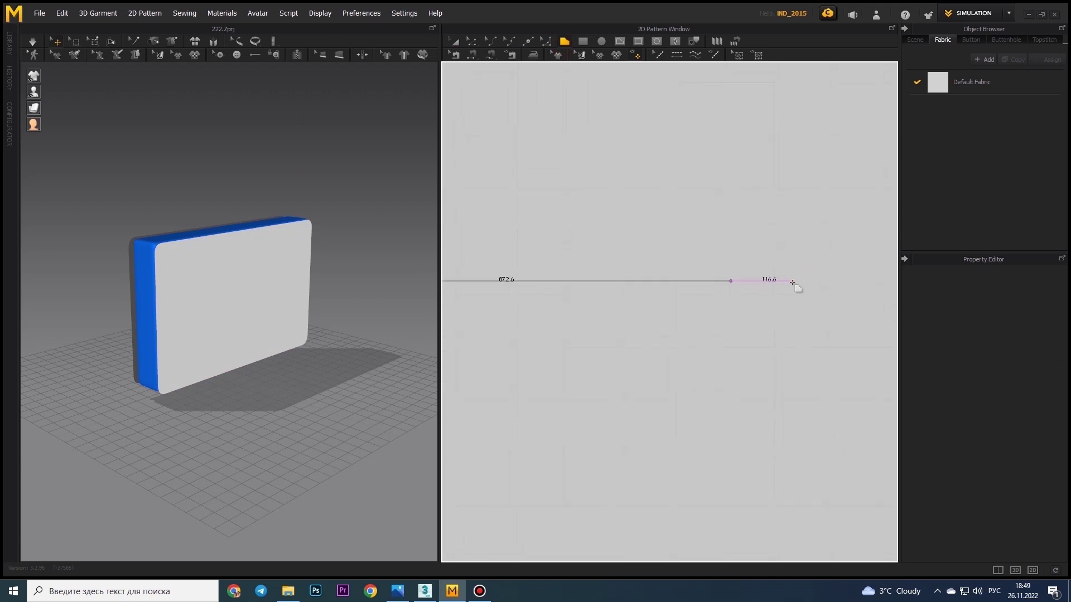
scroll(793, 287, "down", 2)
scroll(793, 318, "up", 2)
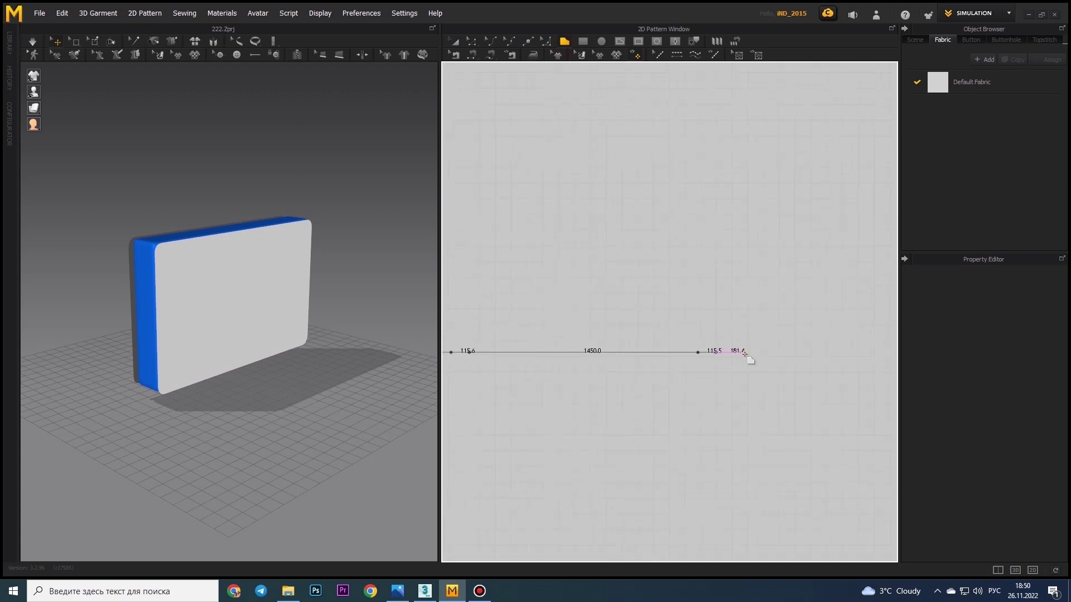
scroll(850, 382, "down", 3)
scroll(657, 370, "up", 2)
left_click(662, 370)
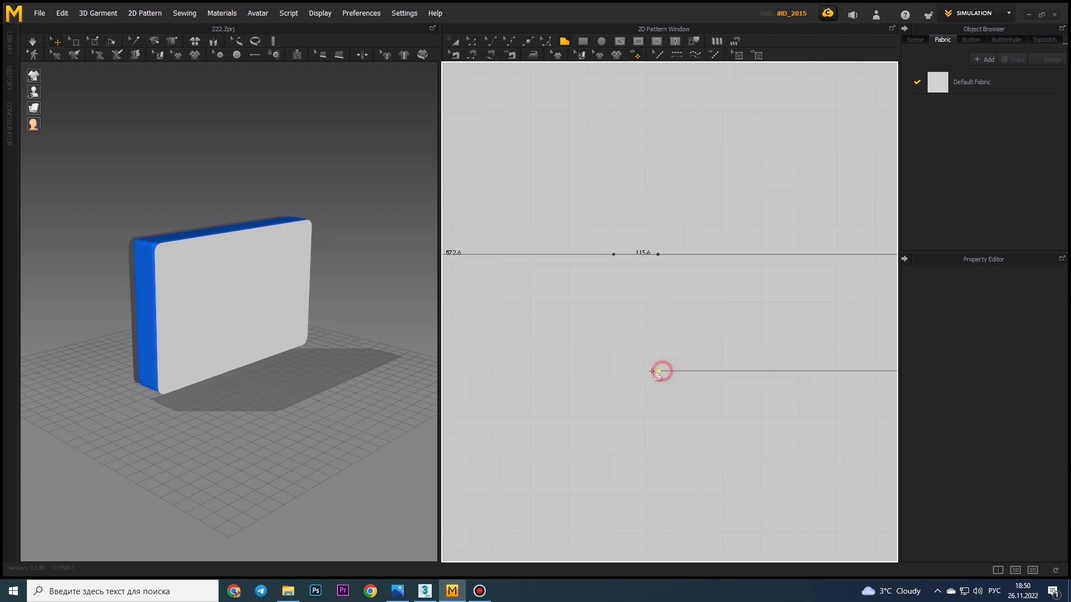
scroll(662, 371, "down", 2)
left_click(518, 366)
left_click(518, 333)
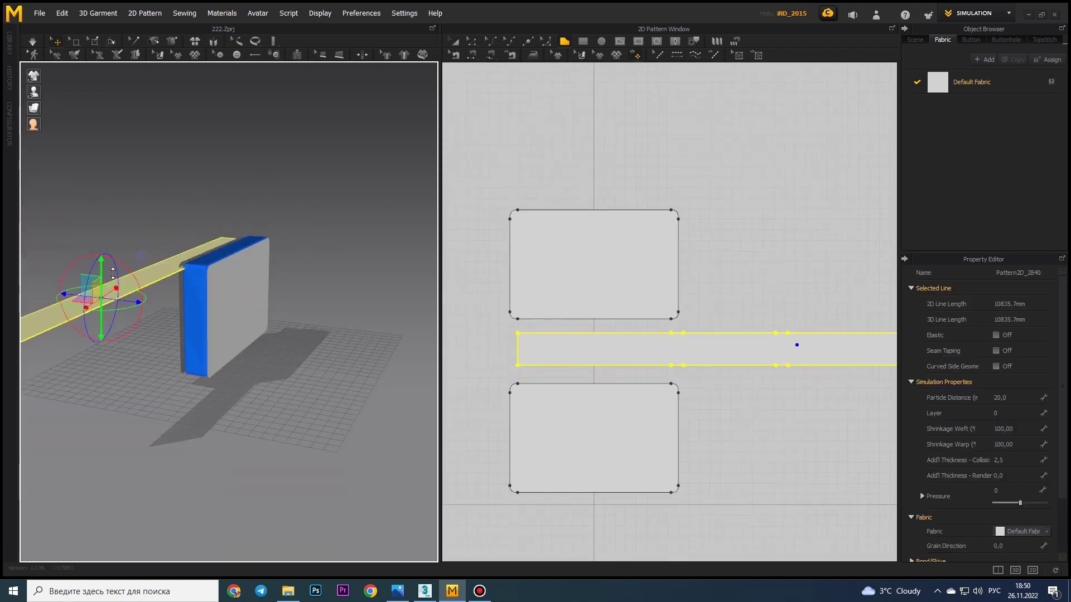
Switch to Transform Pattern, then activate Segment Sewing with the N shortcut
left_click(454, 41)
right_click_drag(184, 376, 261, 319)
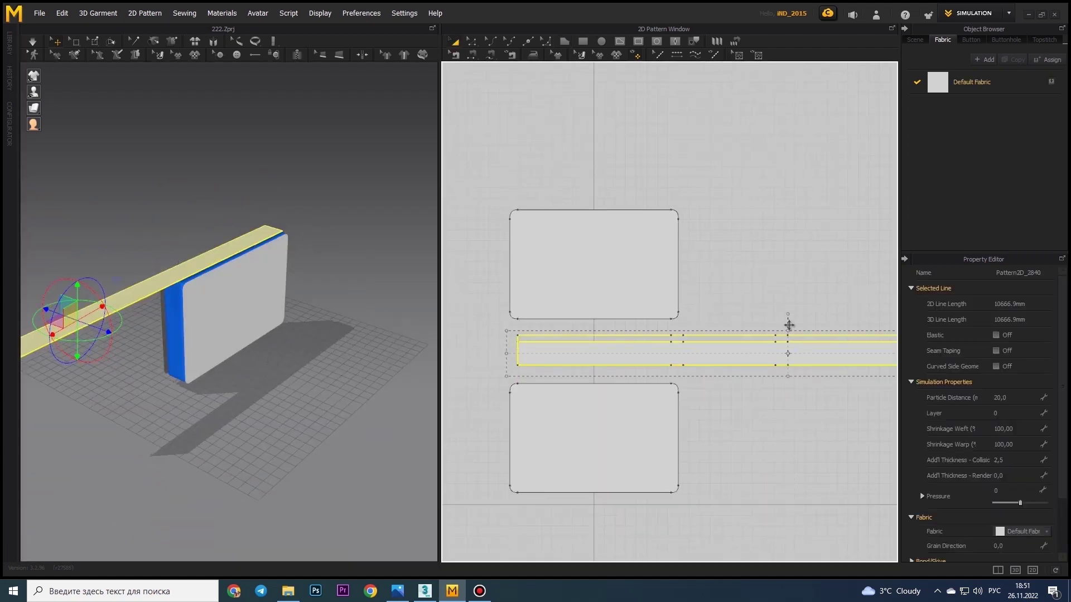
key("n")
scroll(538, 334, "up", 3)
Sew the first panel edge to the matching edge of the side strip
left_click(538, 359)
left_click(558, 397)
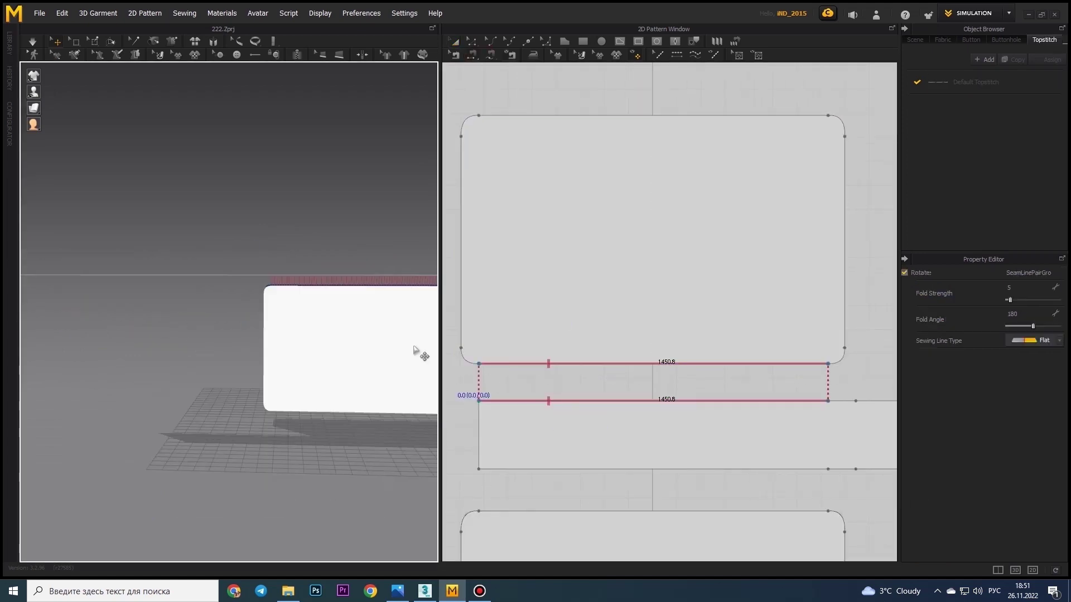
left_click(815, 251)
left_click(832, 387)
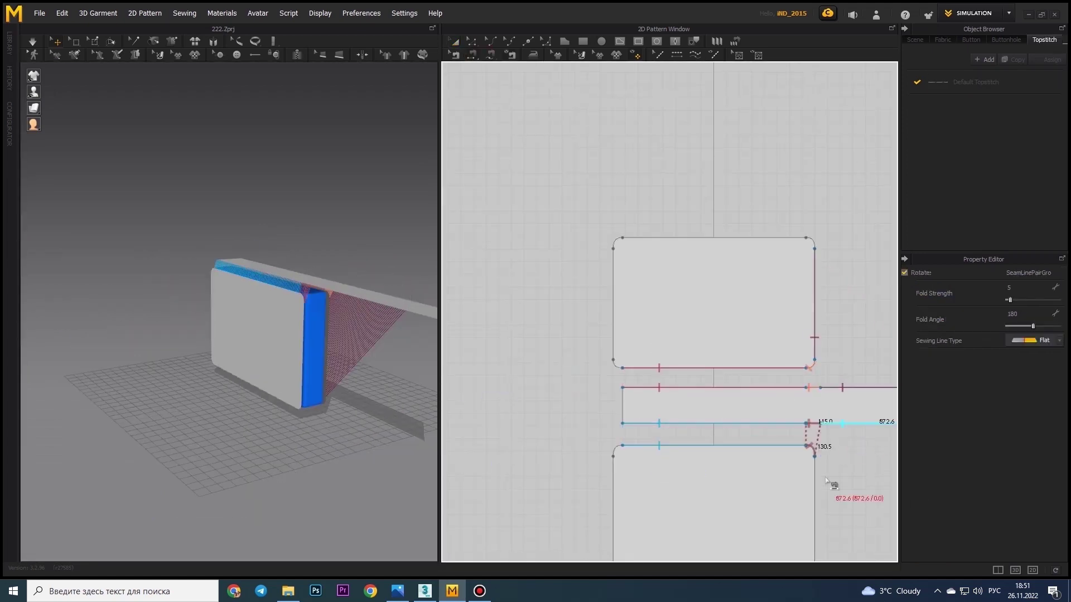
scroll(835, 489, "down", 3)
Select all patterns and start the cloth simulation
left_click(457, 41)
right_click(699, 393)
left_click(719, 387)
key("ctrl+a")
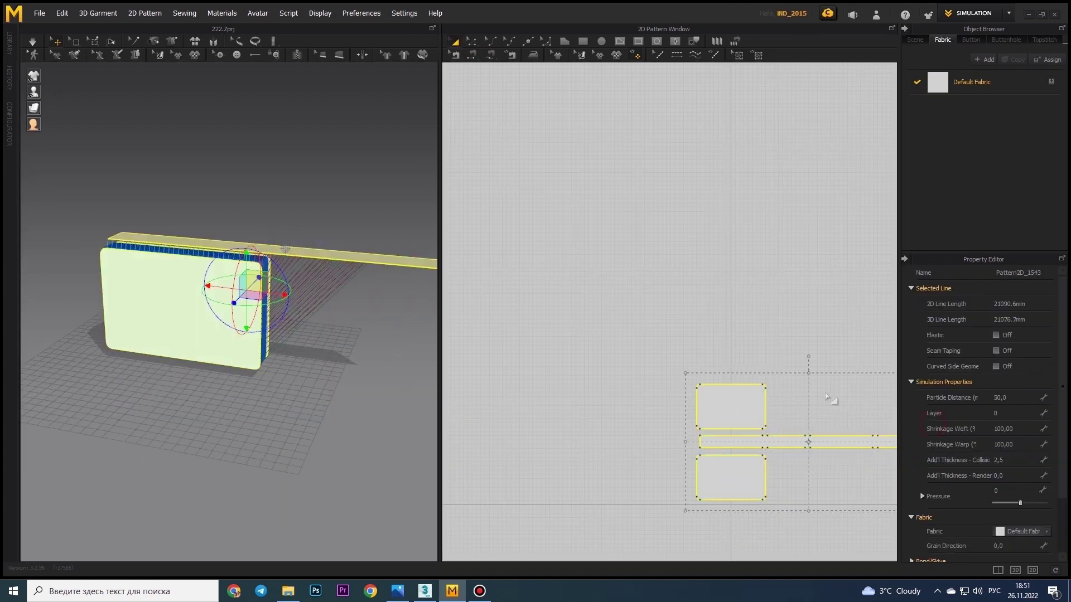
left_click(34, 42)
scroll(605, 366, "up", 3)
scroll(605, 365, "up", 3)
Sew a second panel edge to the strip and run a short simulation
key("n")
left_click(593, 193)
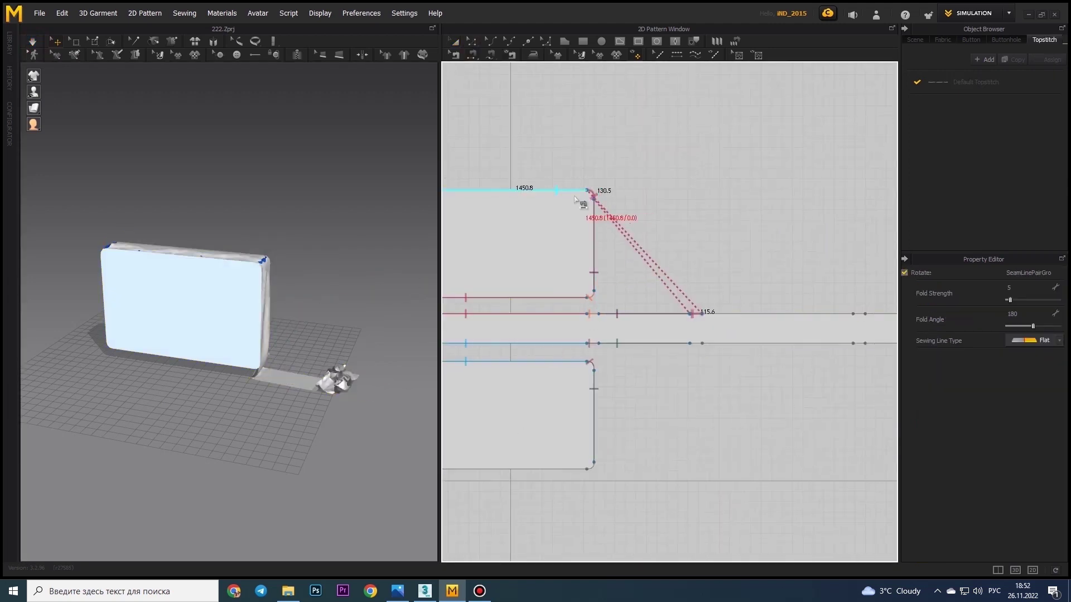
left_click(691, 280)
left_click(669, 314)
key("space")
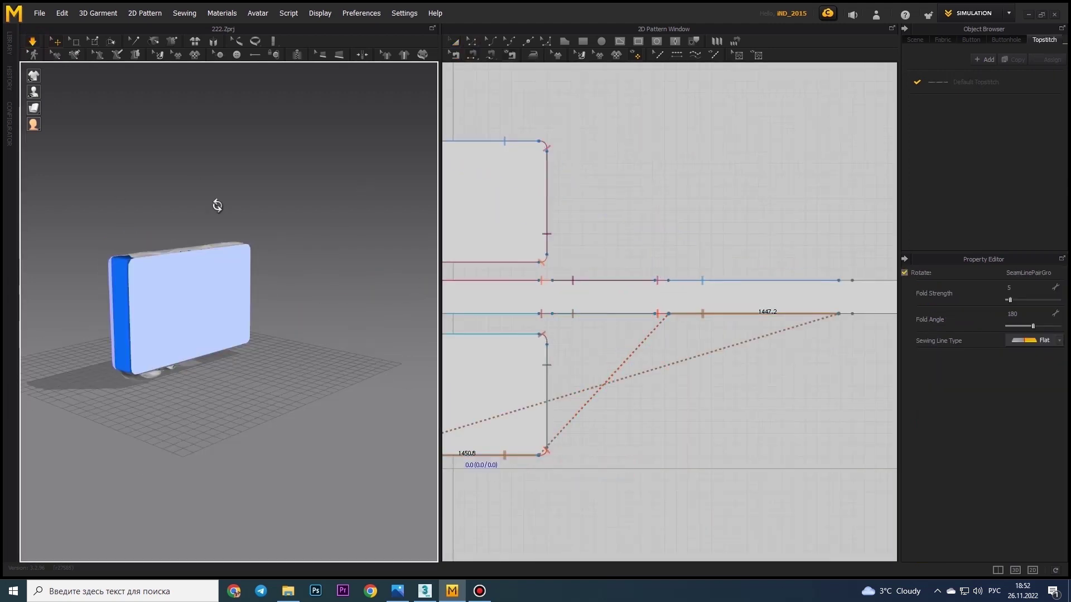
key("space")
scroll(669, 342, "down", 3)
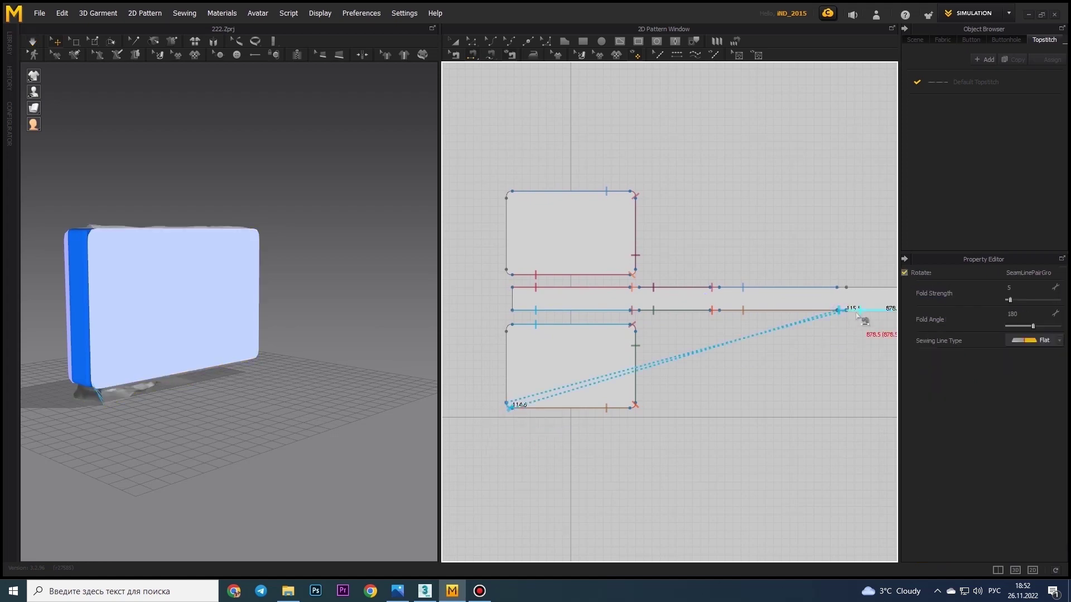
Sew the remaining strip edges to the upper panel, re-simulate, and select all patterns
left_click(841, 288)
left_click(507, 215)
key("space")
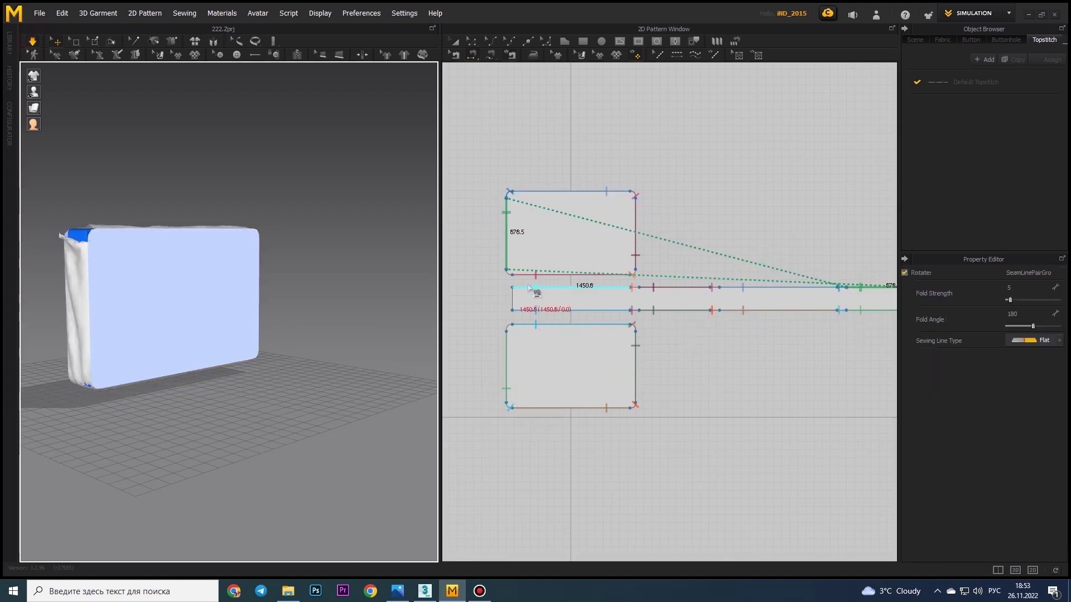
scroll(507, 281, "down", 2)
left_click(508, 283)
left_click(796, 310)
left_click(510, 298)
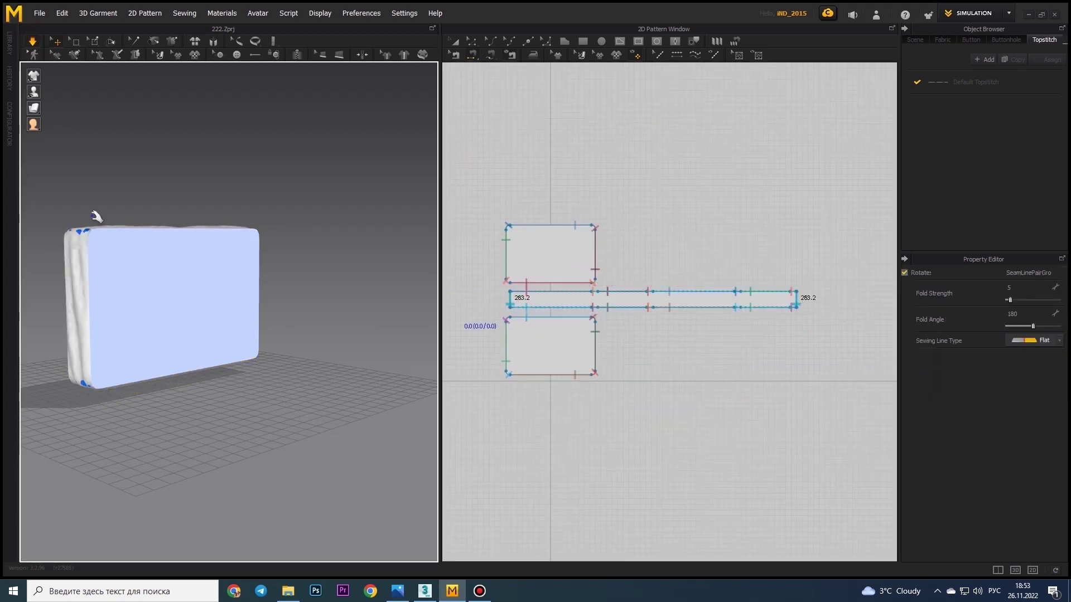
left_click(32, 42)
key("a")
left_click(549, 254)
key("ctrl+a")
Set warp shrinkage 90, collision thickness 10 and particle distance 250 on the selected patterns
left_click(1004, 445)
type("90")
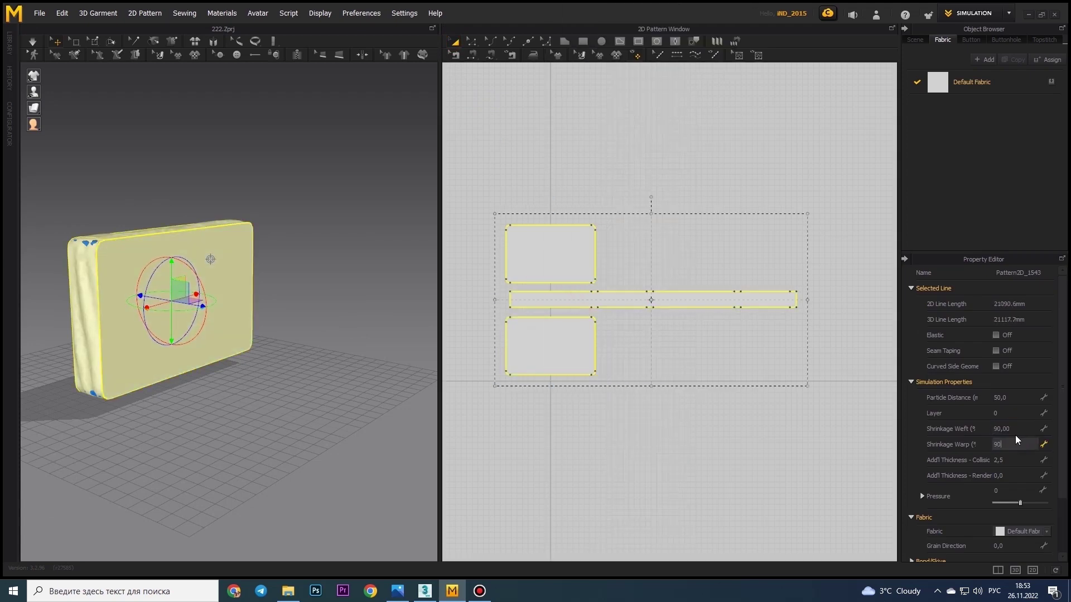
right_click_drag(151, 279, 257, 246)
double_click(1004, 461)
type("10")
key("Return")
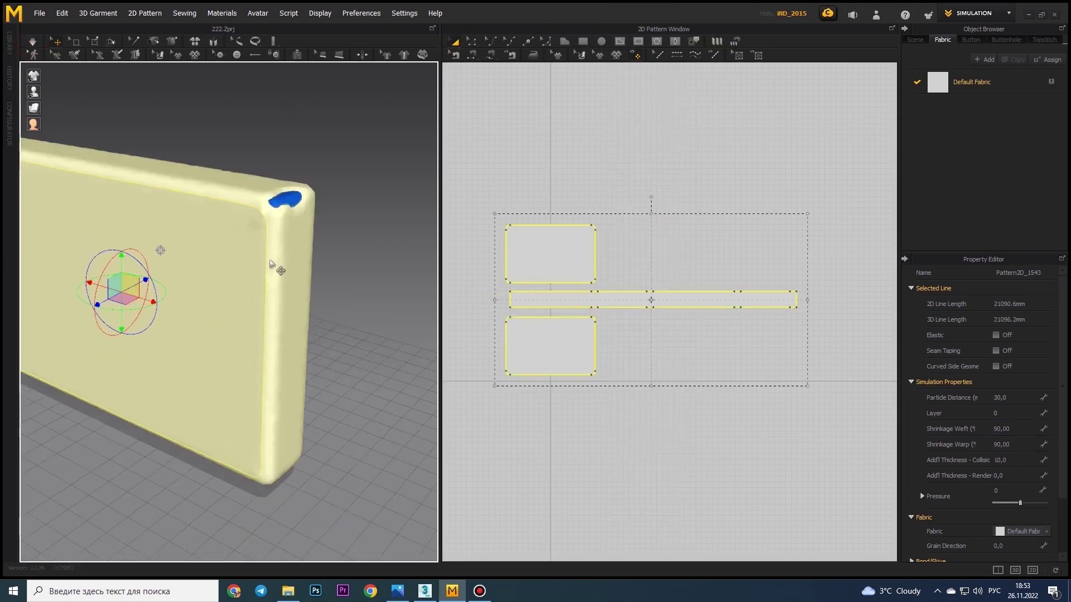
scroll(268, 234, "up", 3)
scroll(309, 225, "down", 3)
double_click(1004, 398)
type("250")
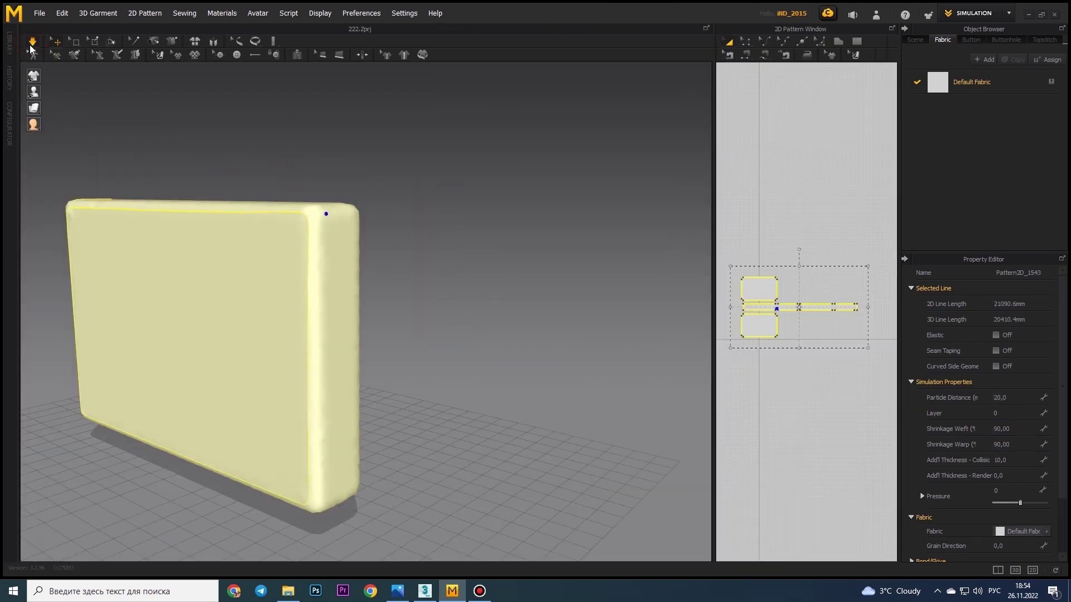
mouse_move(177, 186)
right_mouse_down()
mouse_move(349, 222)
mouse_move(306, 256)
mouse_move(318, 256)
right_mouse_up()
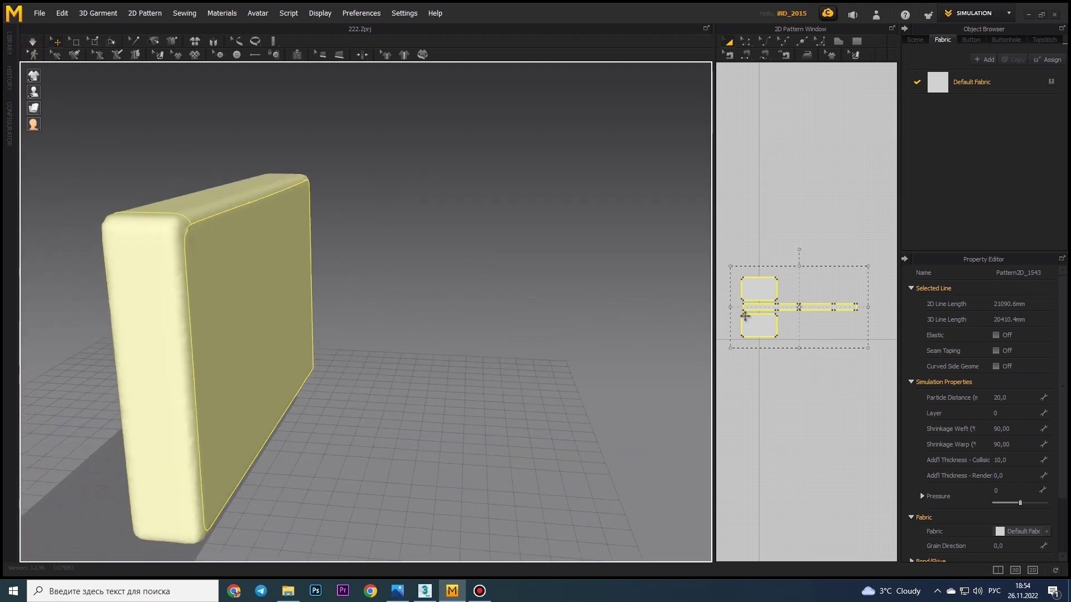
Select the lower and front panels and simulate so the cover drapes over the box
left_click(745, 316)
right_click(764, 330)
mouse_move(313, 312)
right_mouse_down()
mouse_move(363, 308)
mouse_move(453, 203)
right_mouse_up()
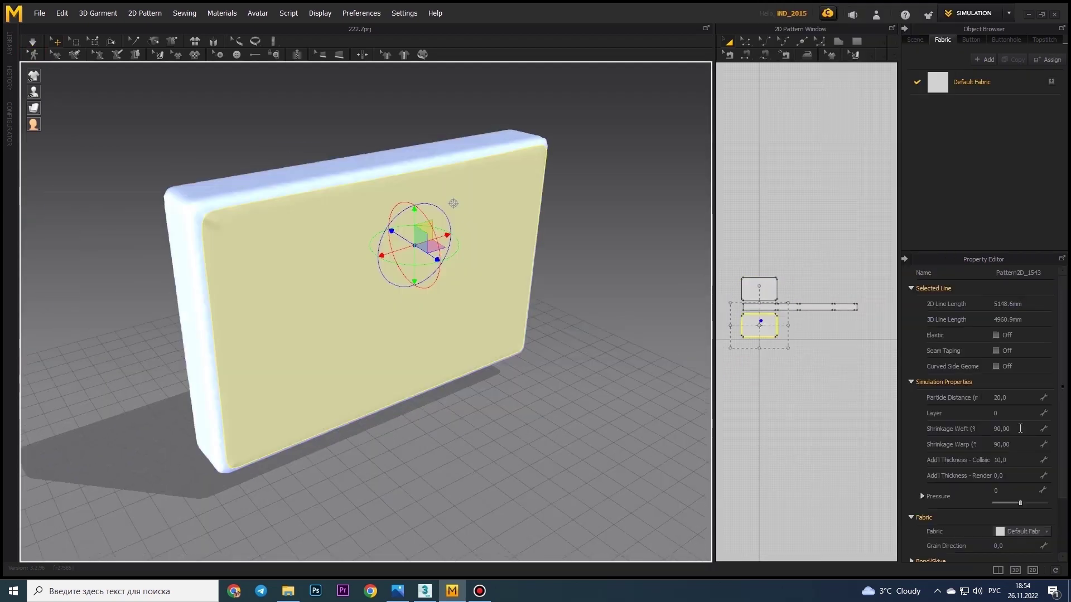
key("space")
mouse_move(438, 251)
right_mouse_down()
mouse_move(429, 301)
mouse_move(300, 324)
mouse_move(421, 301)
mouse_move(420, 270)
mouse_move(401, 263)
mouse_move(406, 296)
right_mouse_up()
left_click(430, 301)
left_click(38, 61)
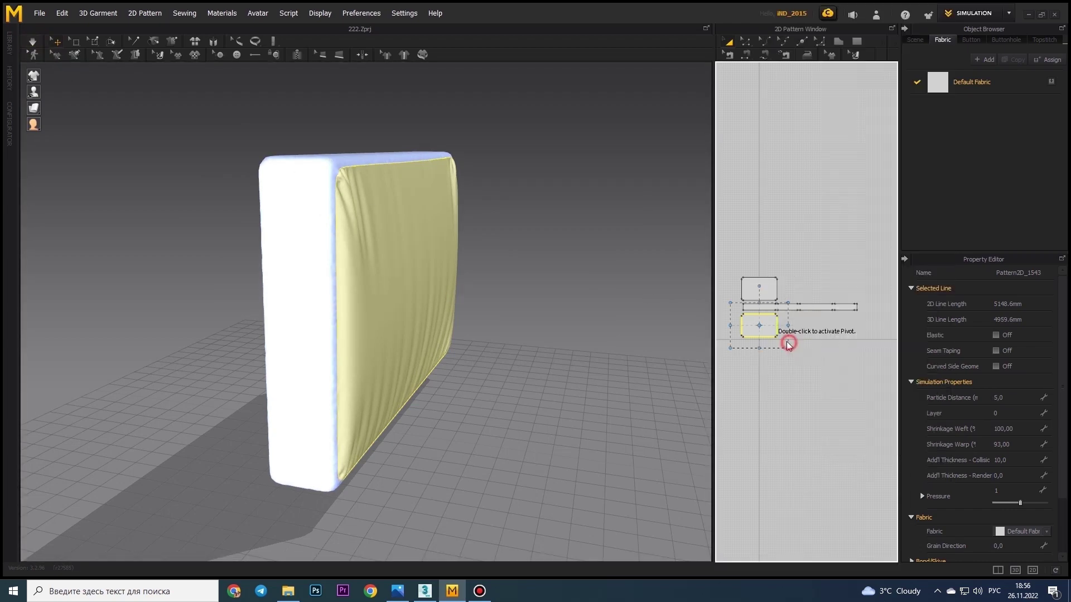
mouse_move(390, 301)
right_mouse_down()
mouse_move(430, 299)
mouse_move(357, 263)
right_mouse_up()
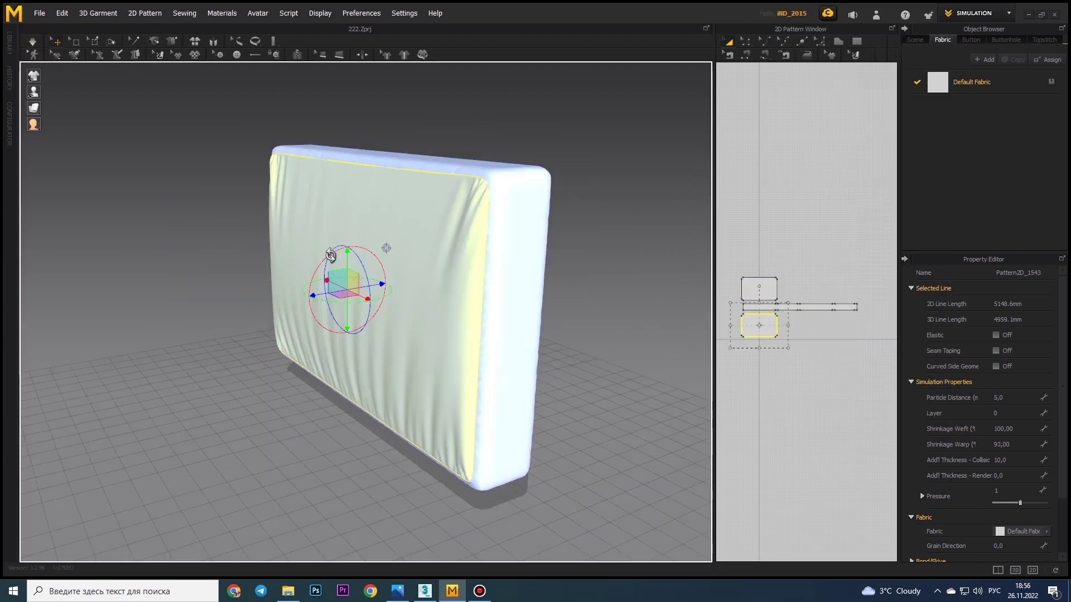
Give the other face panel warp shrinkage 93 and re-run the simulation
right_click(402, 251)
left_click(437, 40)
left_click(1015, 445)
type("93")
key("Return")
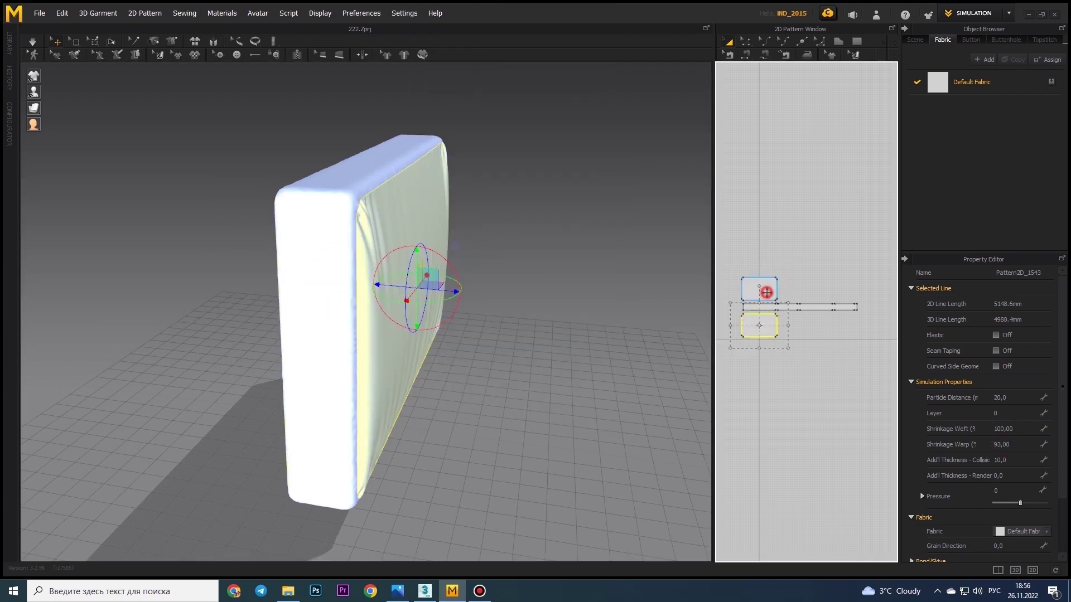
right_click_drag(390, 301, 542, 370)
left_click(33, 41)
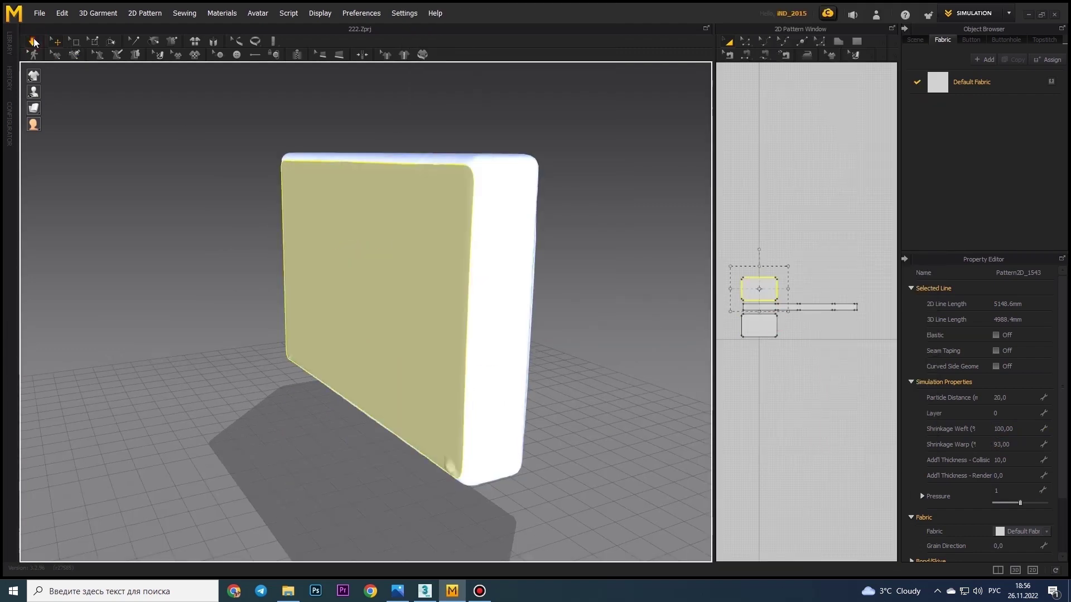
left_click(1006, 397)
type("5")
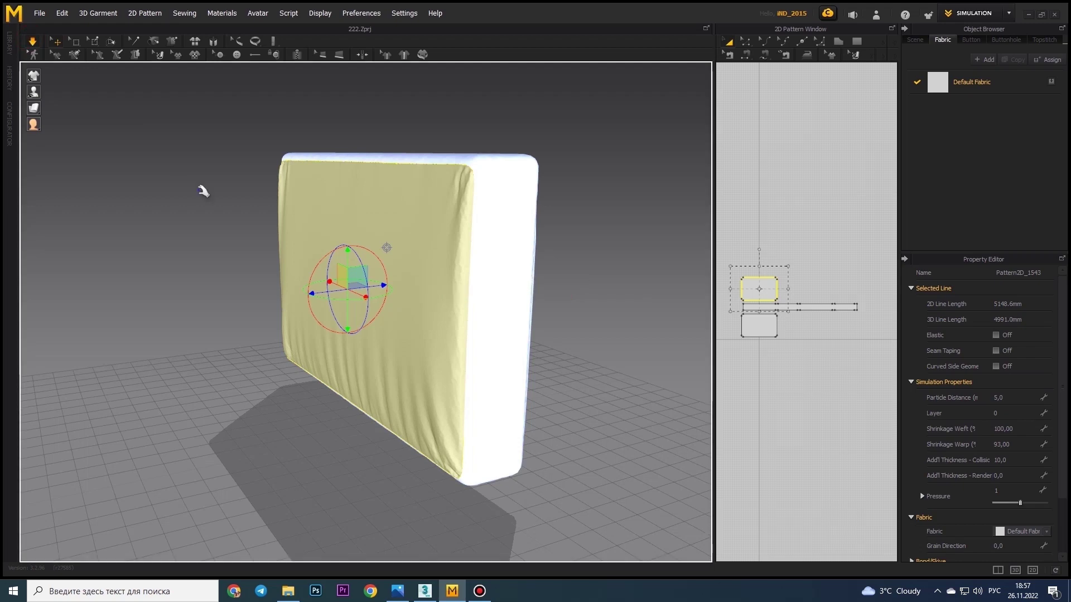
mouse_move(312, 416)
right_mouse_down()
mouse_move(398, 418)
mouse_move(313, 310)
mouse_move(475, 47)
right_mouse_up()
left_click(274, 335)
scroll(365, 313, "down", 5)
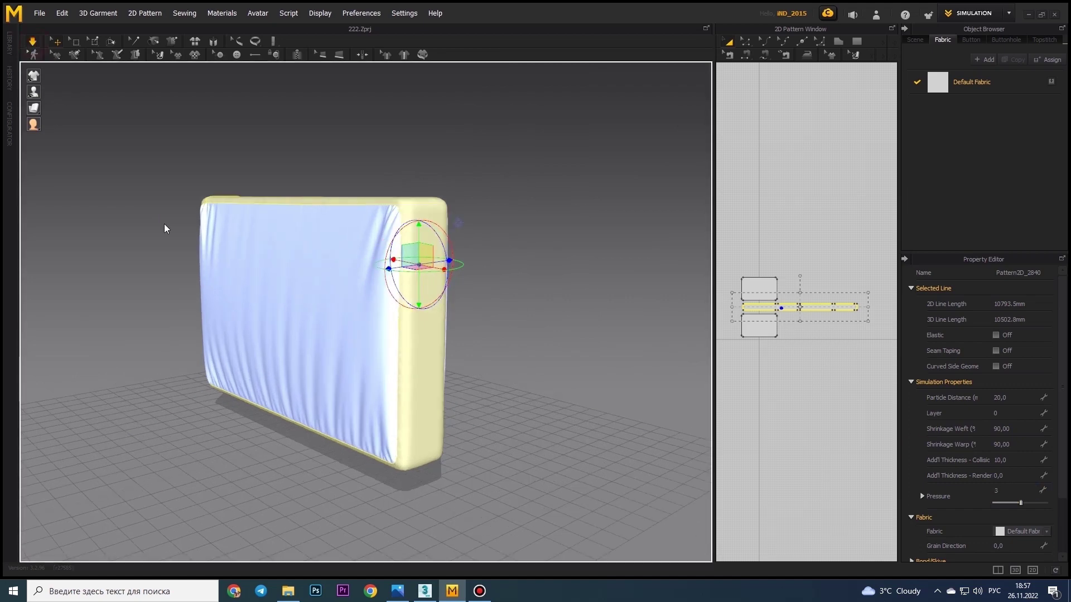
Adjust the side strip's weft shrinkage, set its particle distance to 10, and simulate
right_click_drag(164, 223, 251, 235)
left_click(1021, 429)
left_click(32, 41)
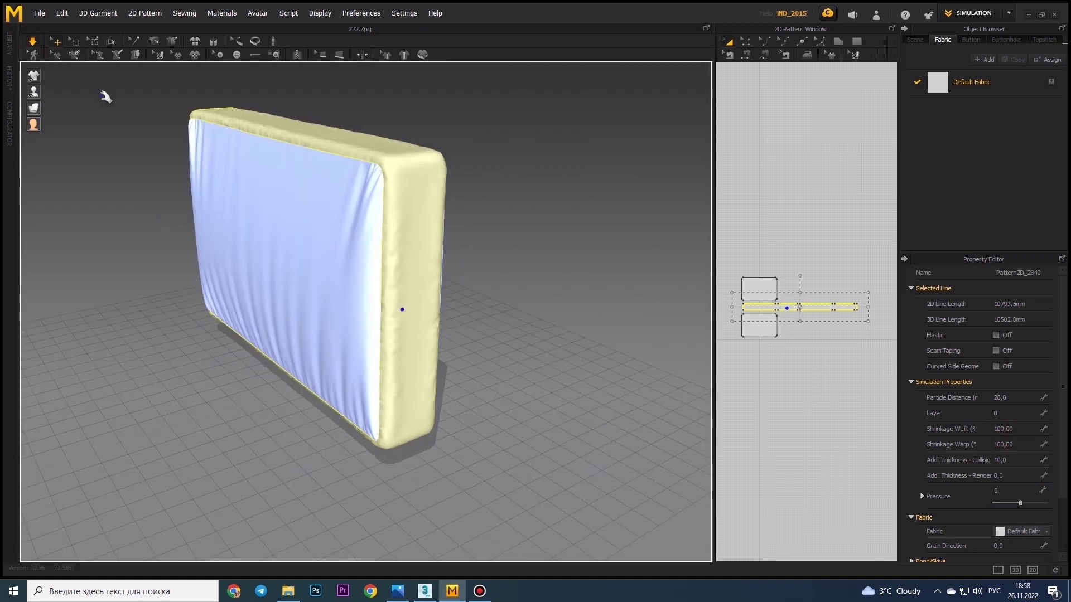
mouse_move(105, 96)
right_mouse_down()
mouse_move(174, 201)
mouse_move(540, 432)
right_mouse_up()
type("95")
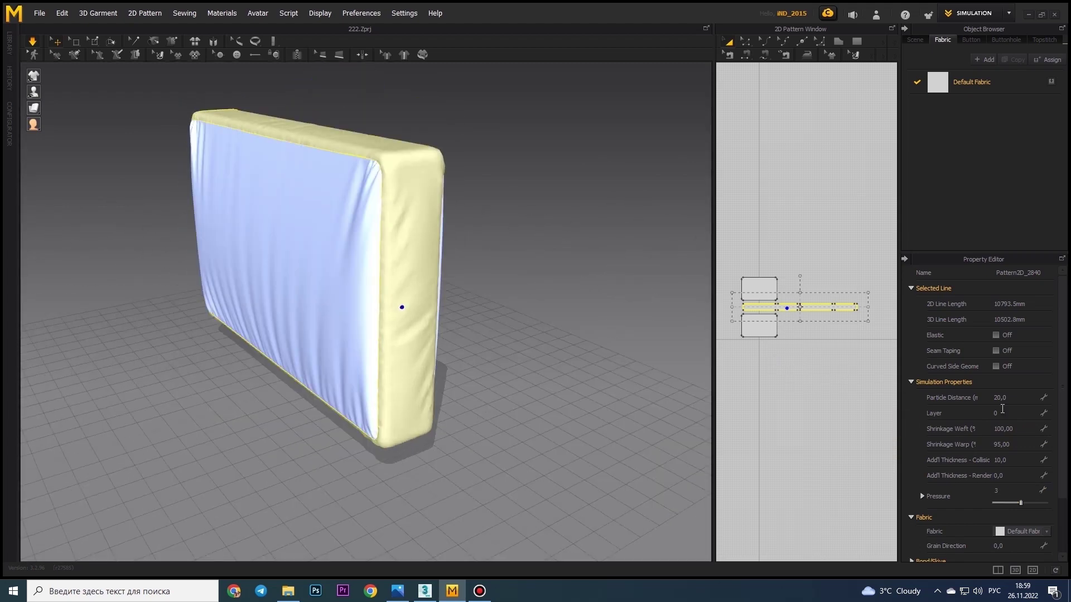
double_click(998, 397)
type("10")
key("Return")
left_click(117, 129)
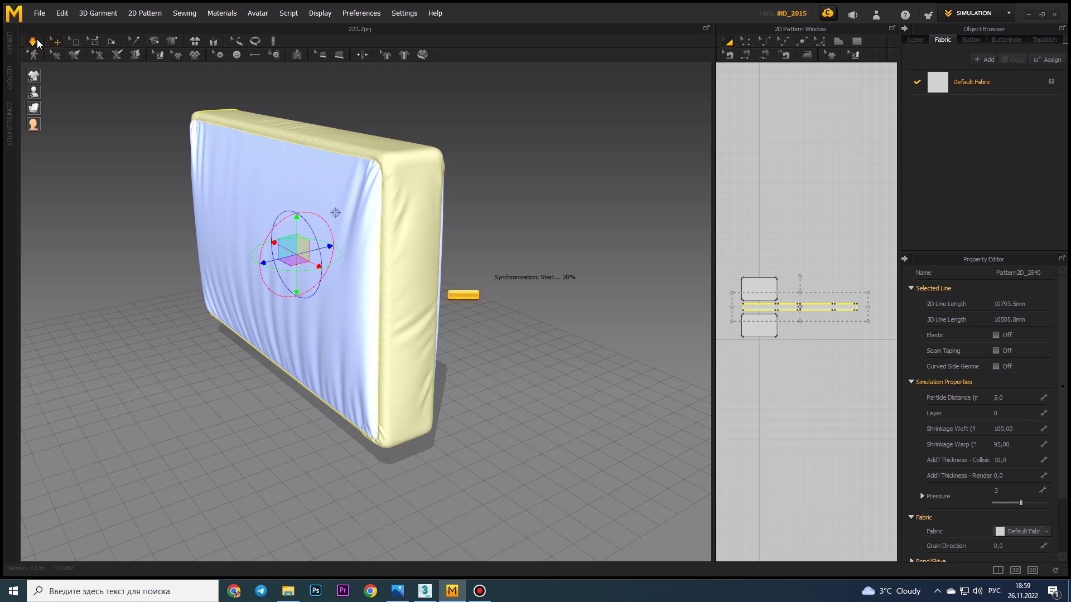
Let the cushion settle, stop the simulation, and inspect the draped result
right_click_drag(325, 212, 253, 158)
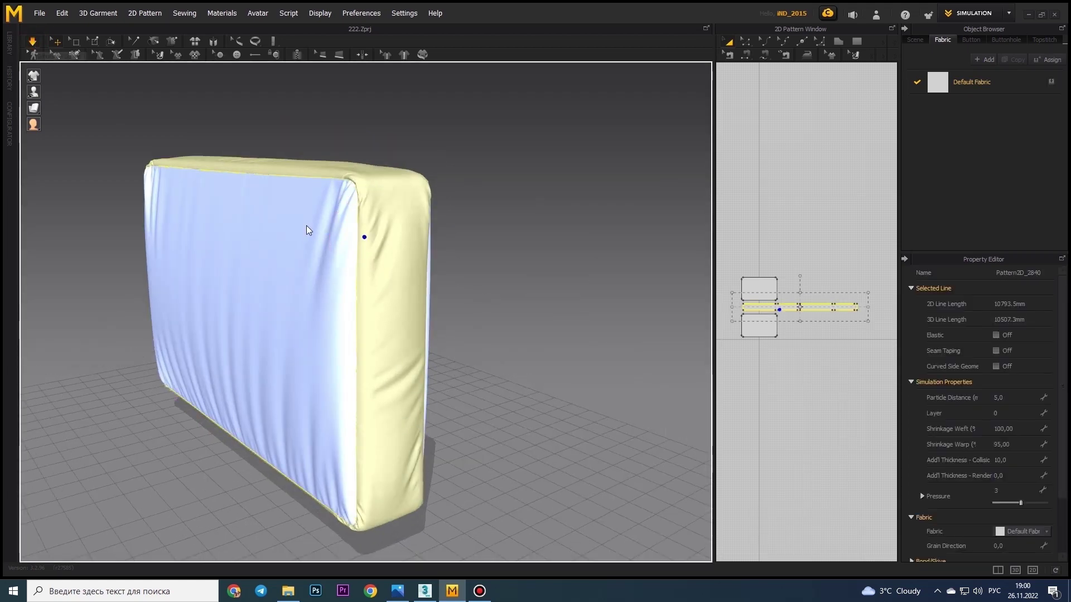
mouse_move(306, 230)
right_mouse_down()
mouse_move(229, 232)
mouse_move(279, 251)
mouse_move(251, 256)
right_mouse_up()
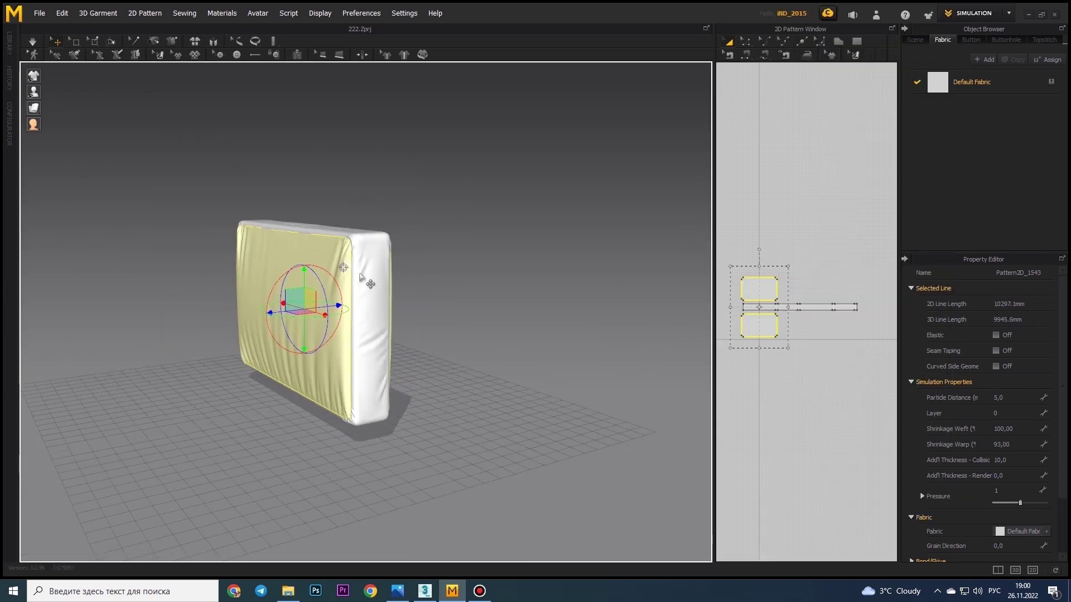
key("Escape")
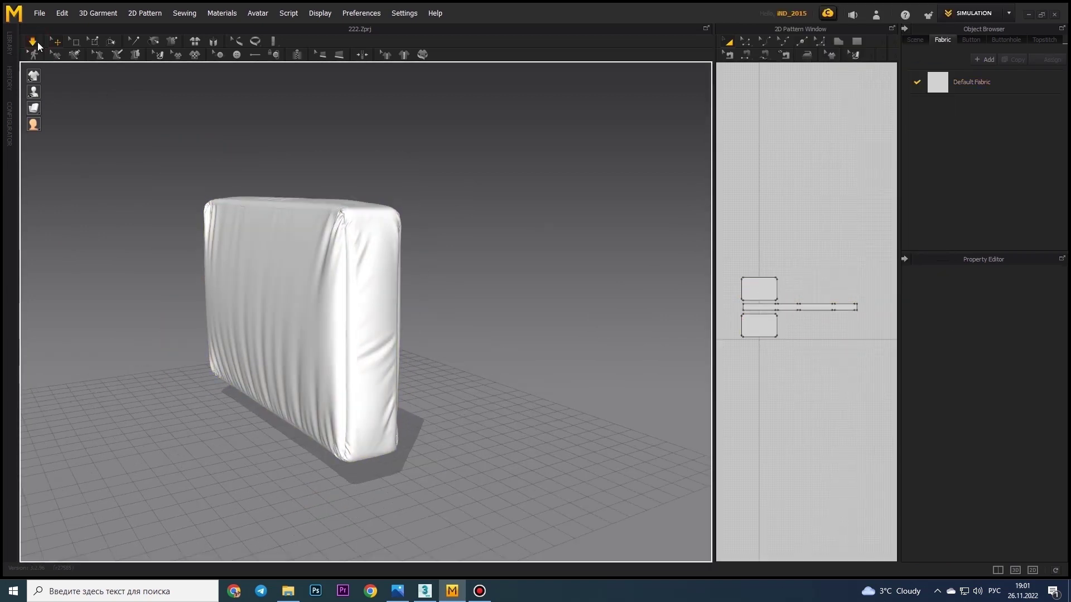
left_click(38, 41)
mouse_move(430, 192)
right_mouse_down()
mouse_move(378, 222)
mouse_move(665, 243)
mouse_move(282, 196)
right_mouse_up()
left_click(282, 196)
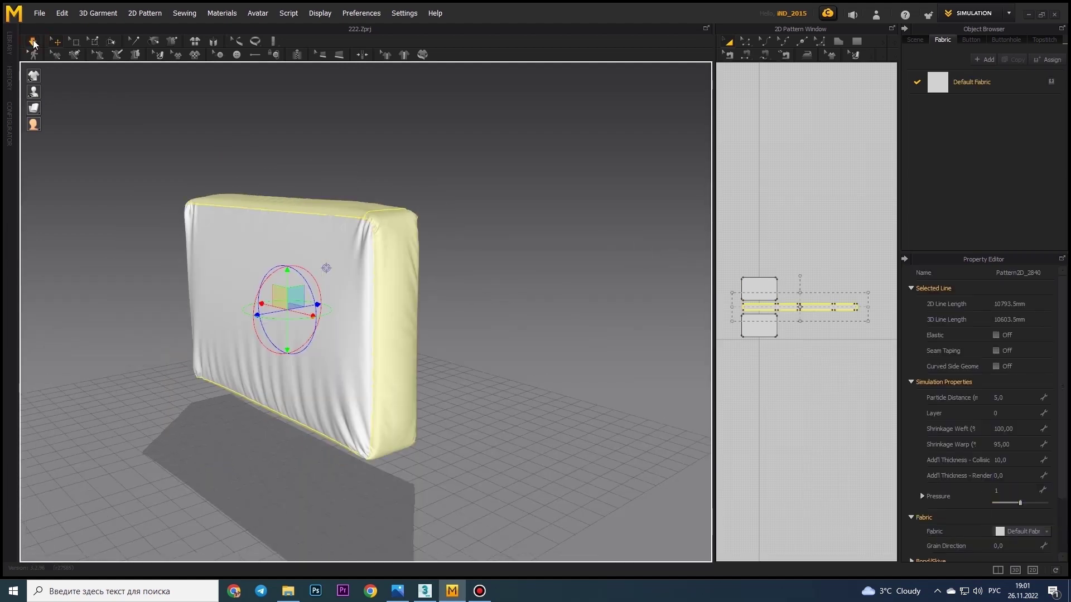
key("space")
right_click_drag(140, 273, 188, 289)
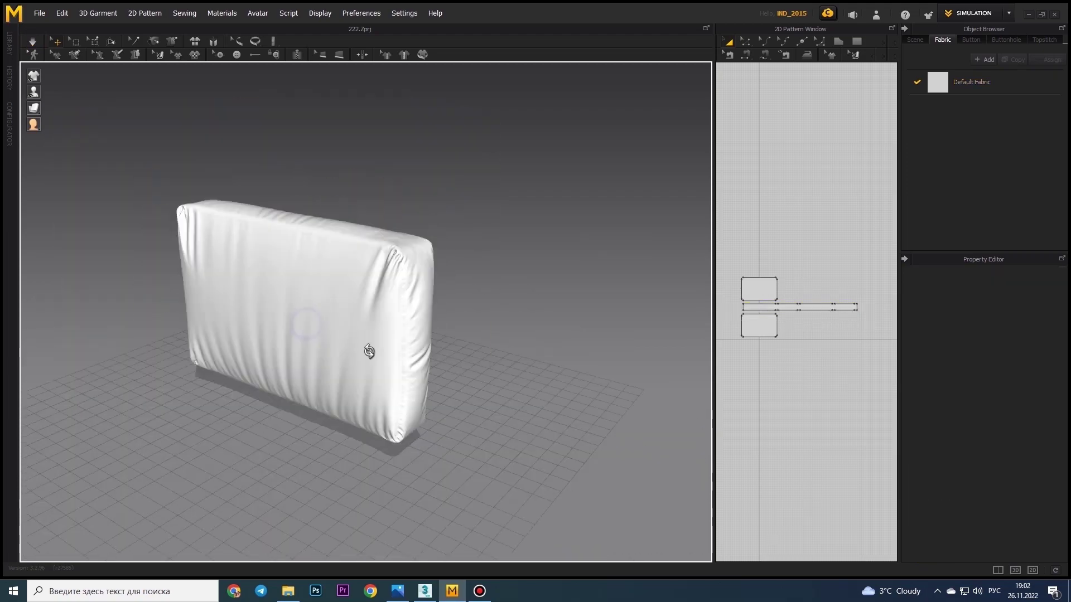
mouse_move(368, 351)
right_mouse_down()
mouse_move(325, 359)
mouse_move(354, 351)
right_mouse_up()
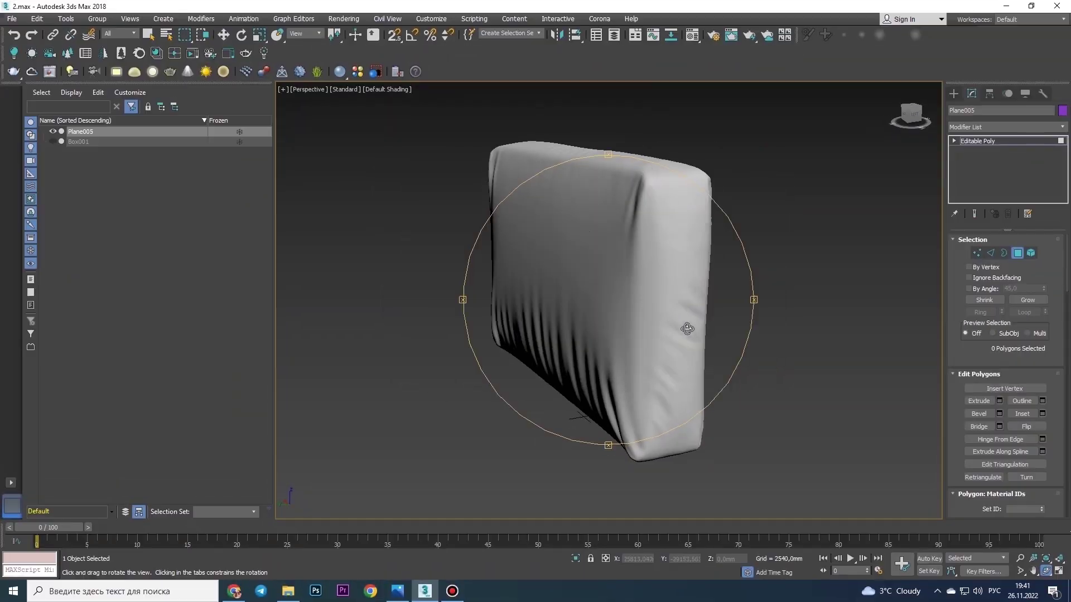
In 3ds Max, show the cushion in wireframe with the Front viewport maximized
left_click(425, 202)
key("alt+w")
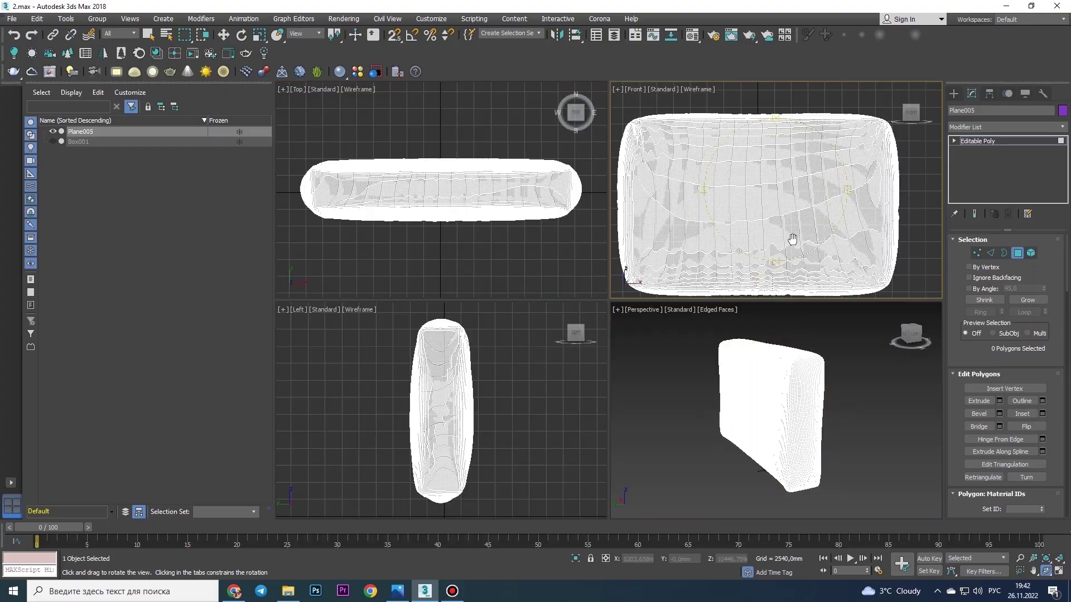
key("alt+w")
scroll(687, 418, "down", 3)
Soft-select the cushion's right-end polygons, reshape them with an FFD 4x4x4, and bake to editable poly
left_click_drag(686, 419, 792, 123)
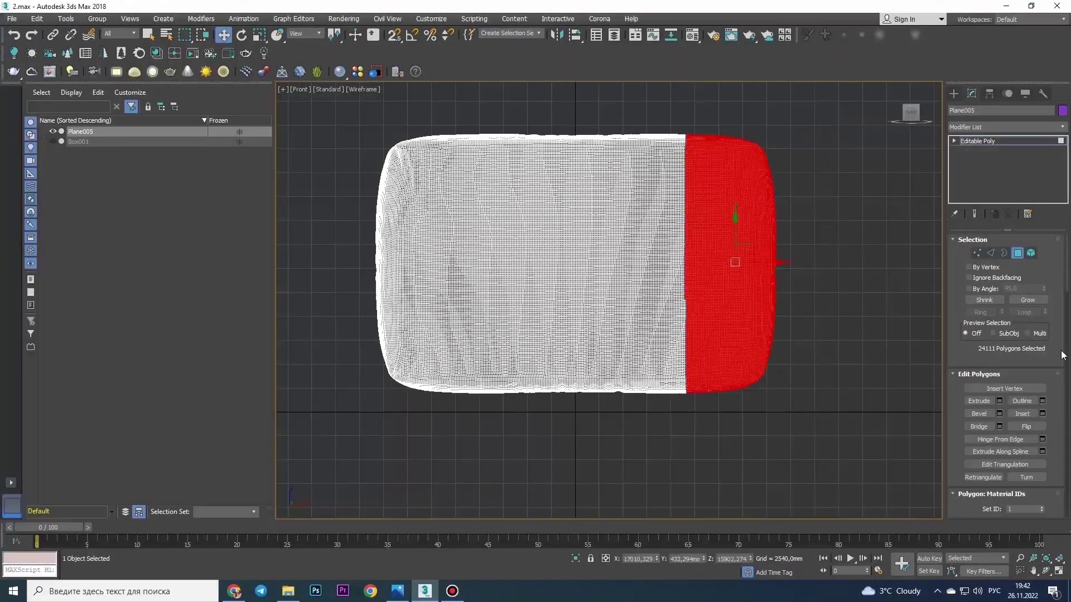
left_click(969, 313)
left_click_drag(1034, 348, 1027, 327)
left_click(1007, 127)
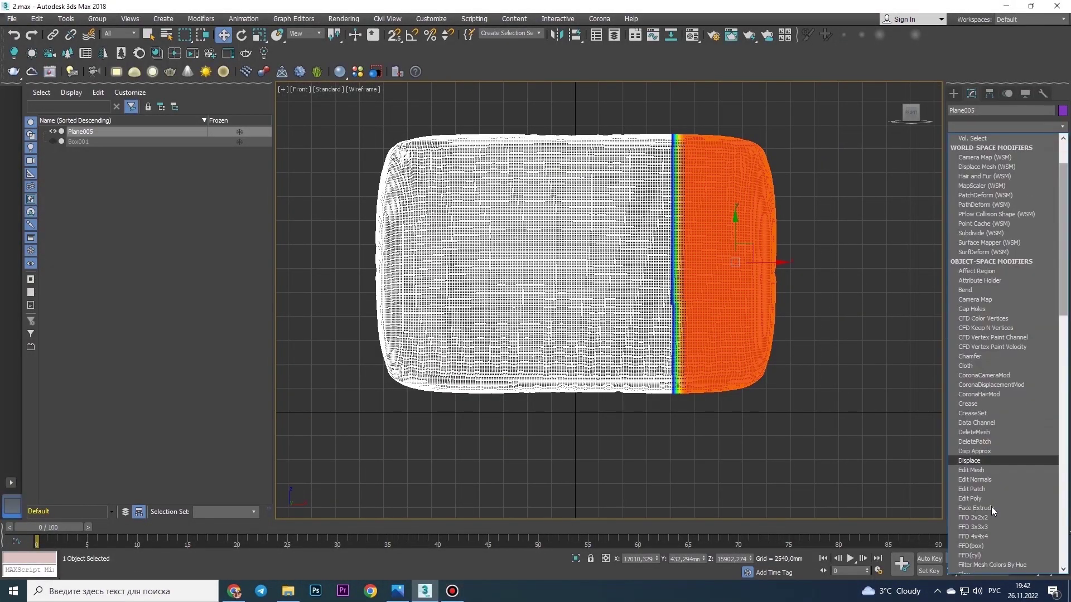
left_click(991, 507)
key("1")
scroll(760, 256, "up", 3)
scroll(759, 256, "down", 5)
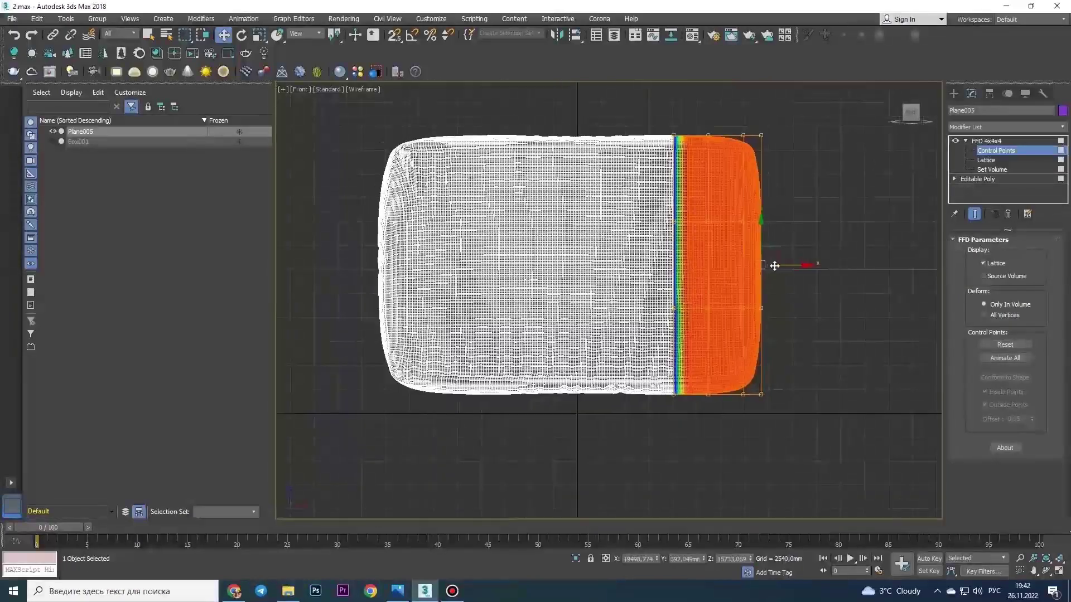
right_click(735, 178)
left_click(808, 304)
key("4")
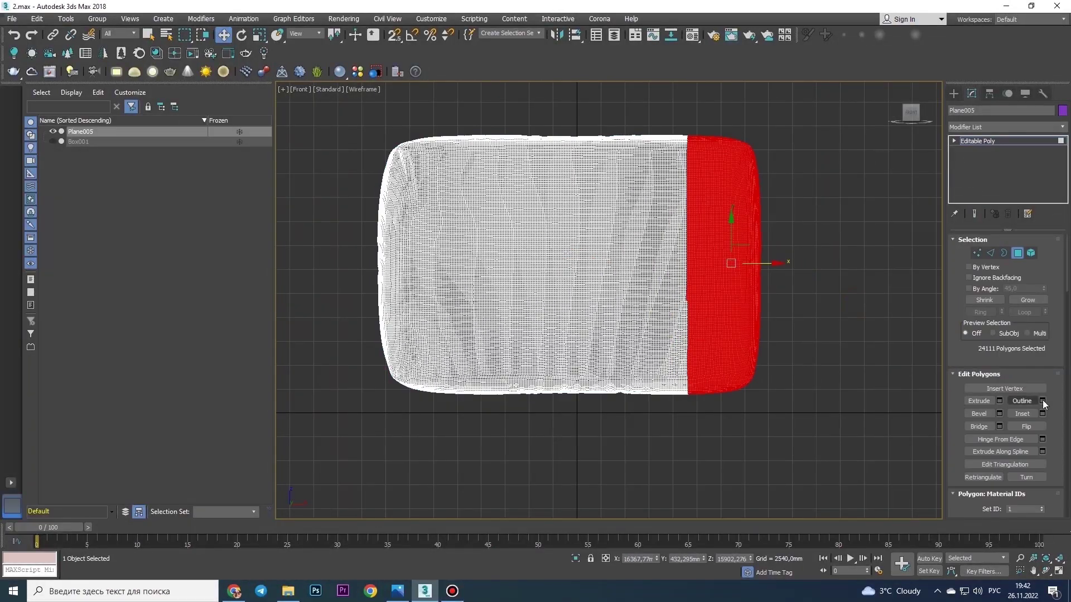
Apply a second FFD 4x4x4 to the right end and collapse it into the editable poly
left_click(1007, 127)
left_click(1025, 345)
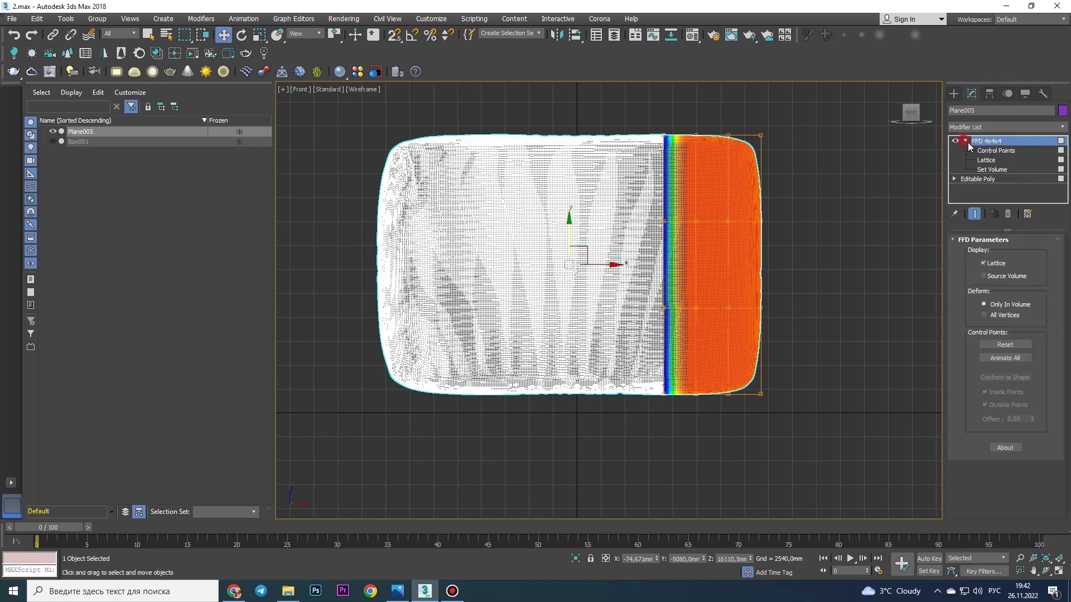
key("1")
scroll(750, 278, "up", 5)
scroll(750, 277, "down", 5)
right_click(753, 246)
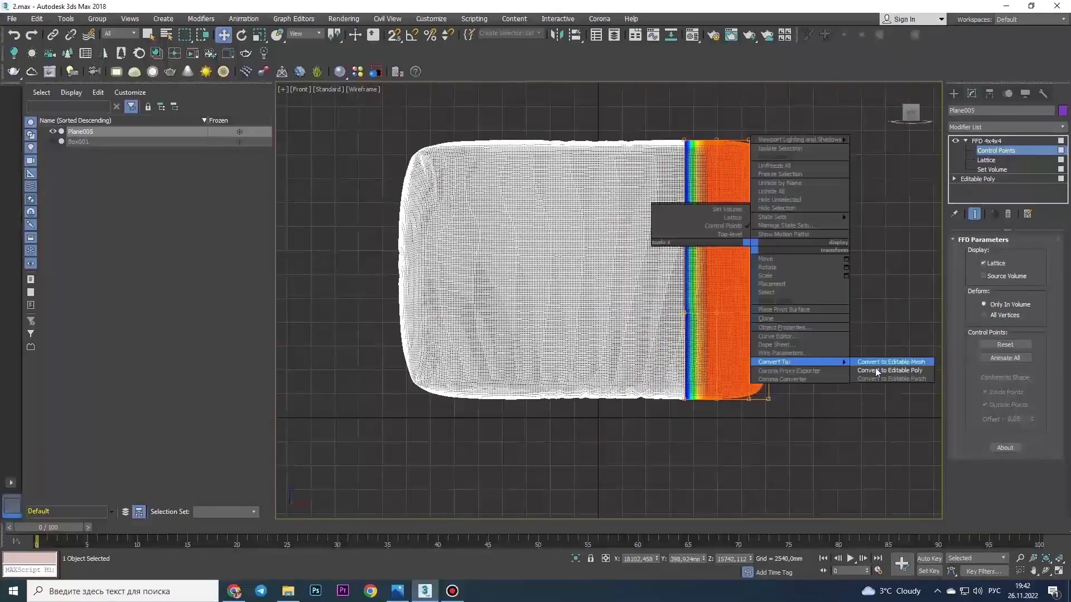
left_click(792, 363)
key("4")
Soft-select the left-end polygons, pull the leftmost FFD 4x4x4 control points inward, and bake it
left_click_drag(351, 130, 481, 440)
scroll(1004, 335, "down", 10)
left_click(969, 309)
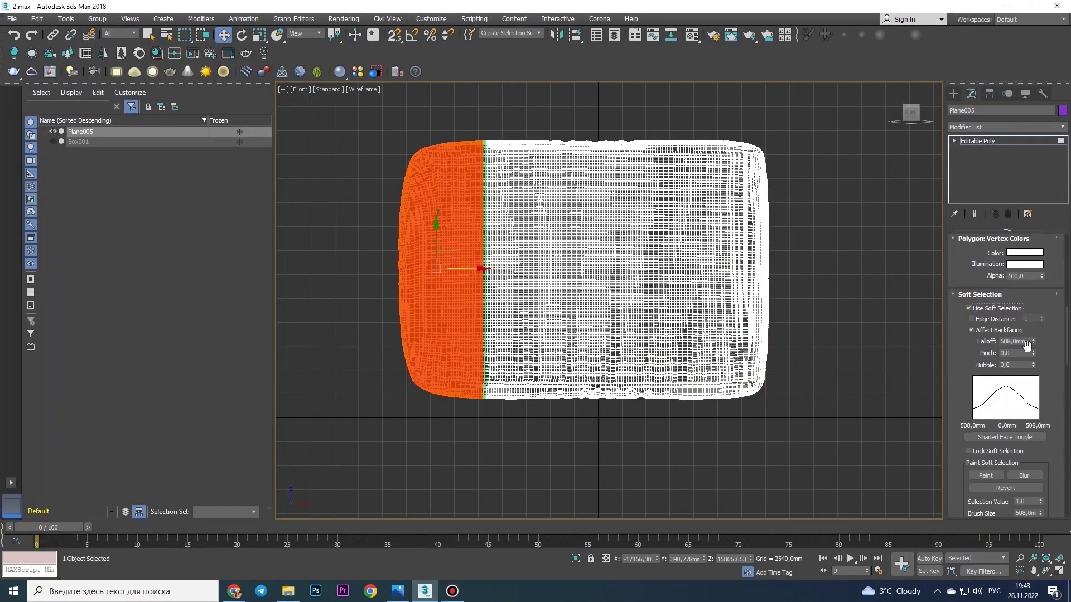
left_click(1007, 127)
left_click(1025, 345)
key("1")
left_click_drag(363, 117, 420, 453)
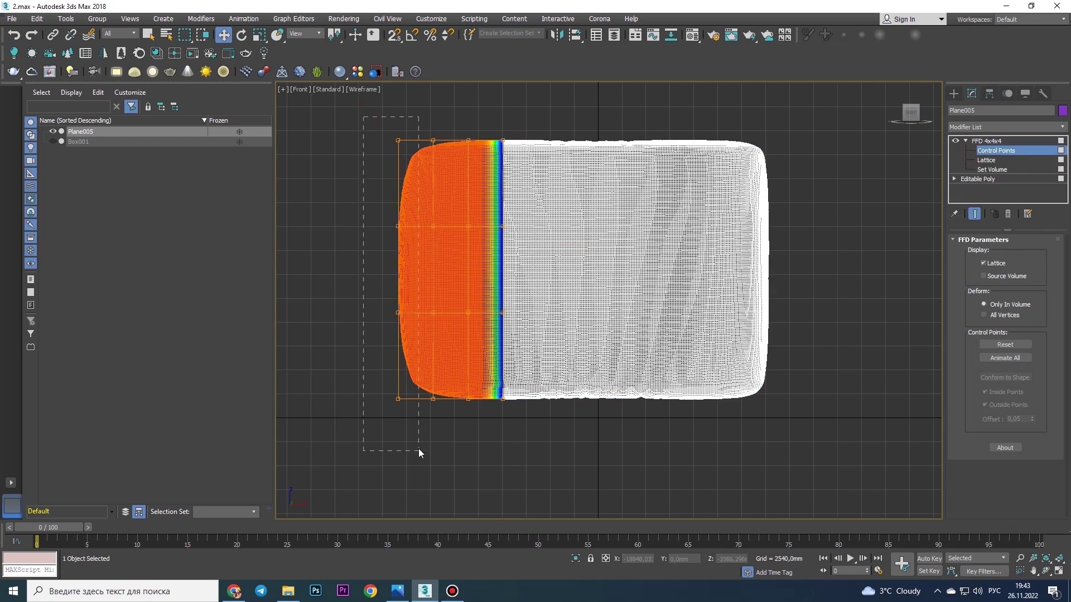
right_click(410, 162)
left_click(449, 280)
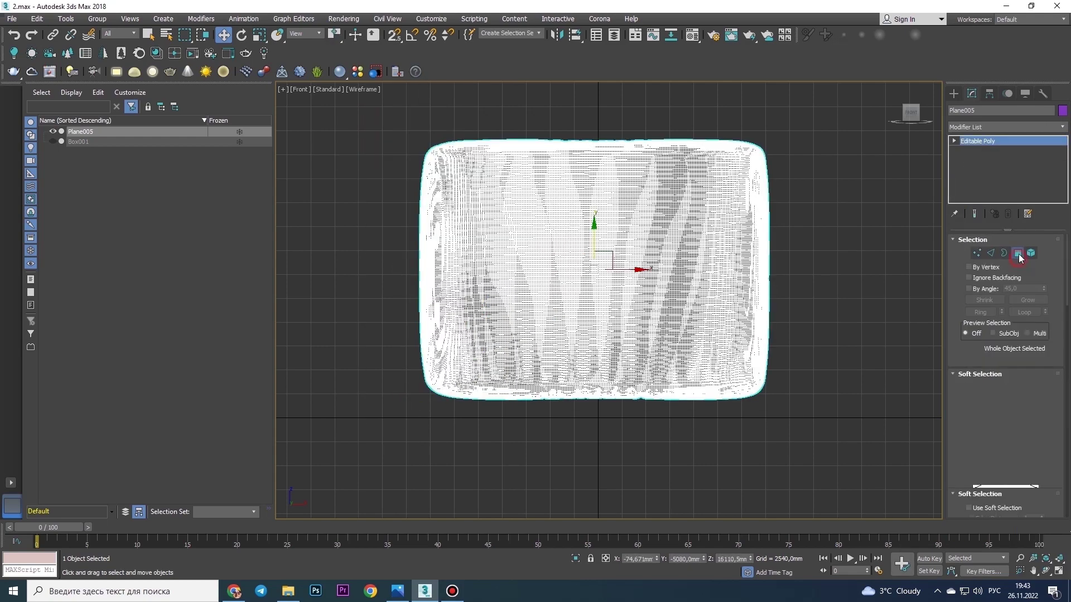
Bake another FFD 4x4x4 around the left end, then select the polygons along the cushion's top
left_click(1018, 254)
left_click(1063, 127)
left_click(998, 471)
left_click(974, 151)
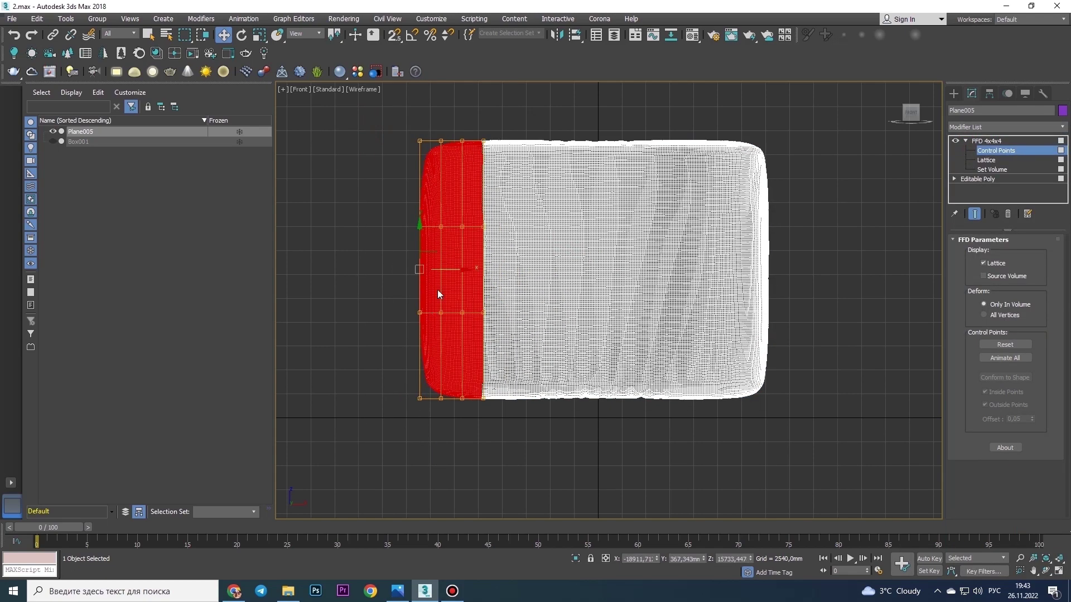
right_click(452, 274)
left_click(491, 342)
key("4")
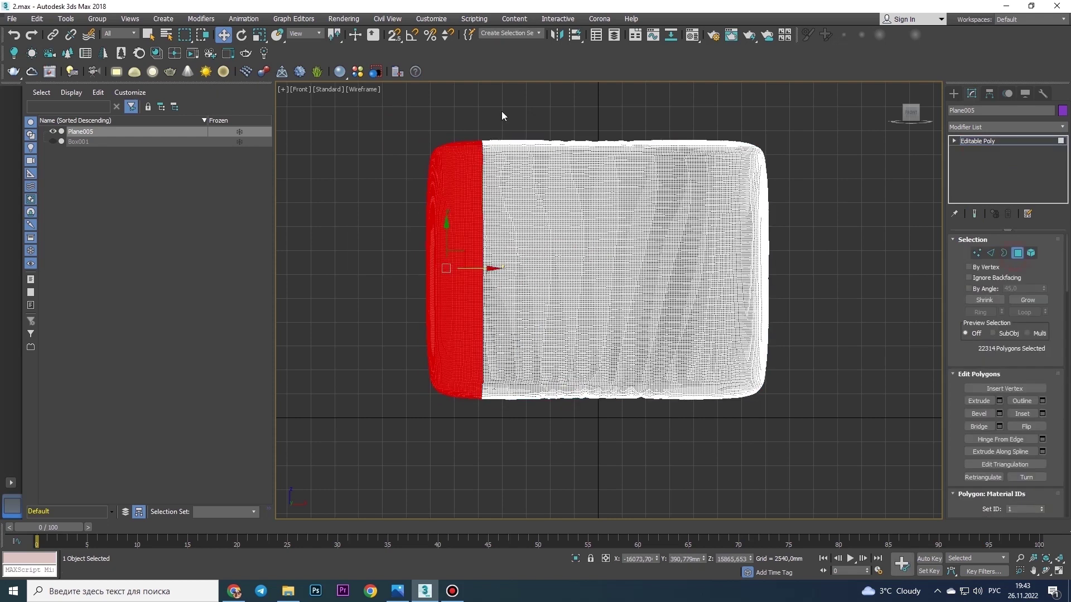
left_click_drag(421, 114, 778, 206)
Soft-select the cushion's top polygons, deform them with an FFD 4x4x4, and collapse it into the mesh
scroll(1067, 354, "up", 3)
left_click(969, 311)
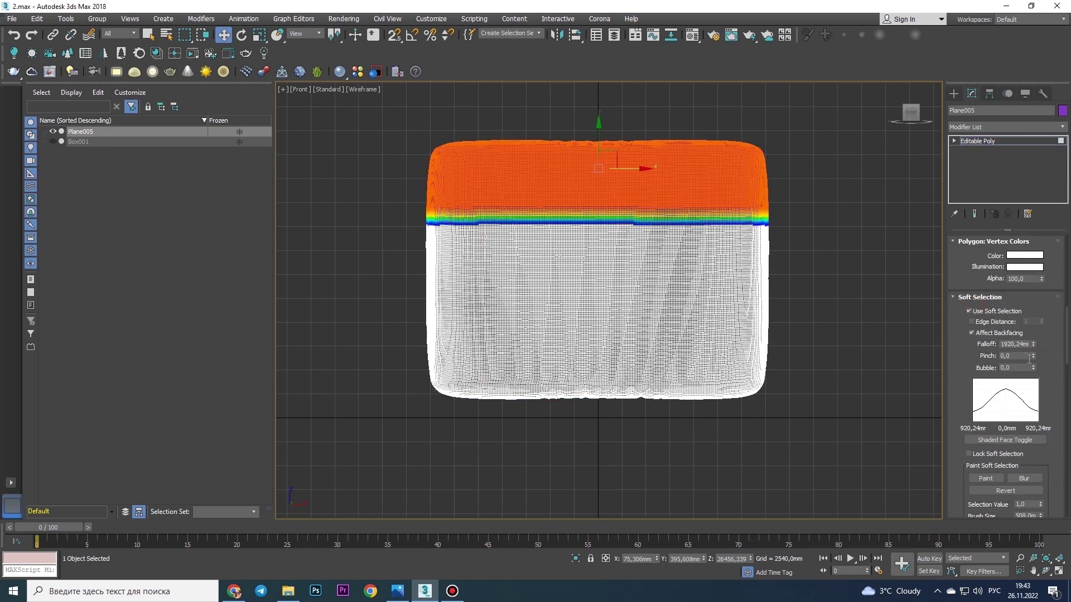
left_click(1063, 127)
left_click(998, 470)
left_click(996, 151)
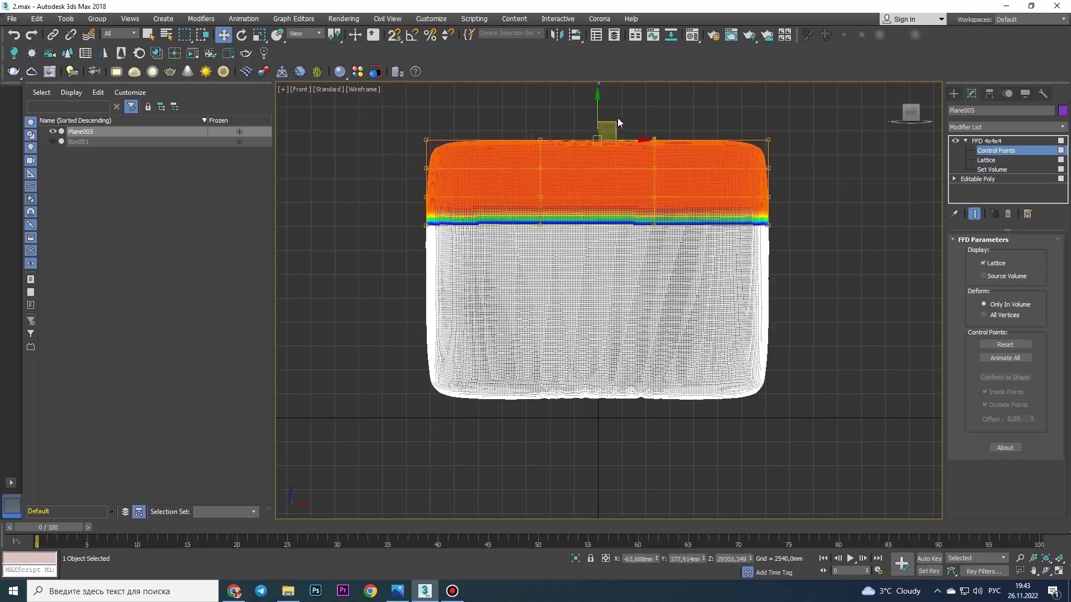
scroll(602, 118, "up", 2)
right_click(669, 131)
left_click(764, 268)
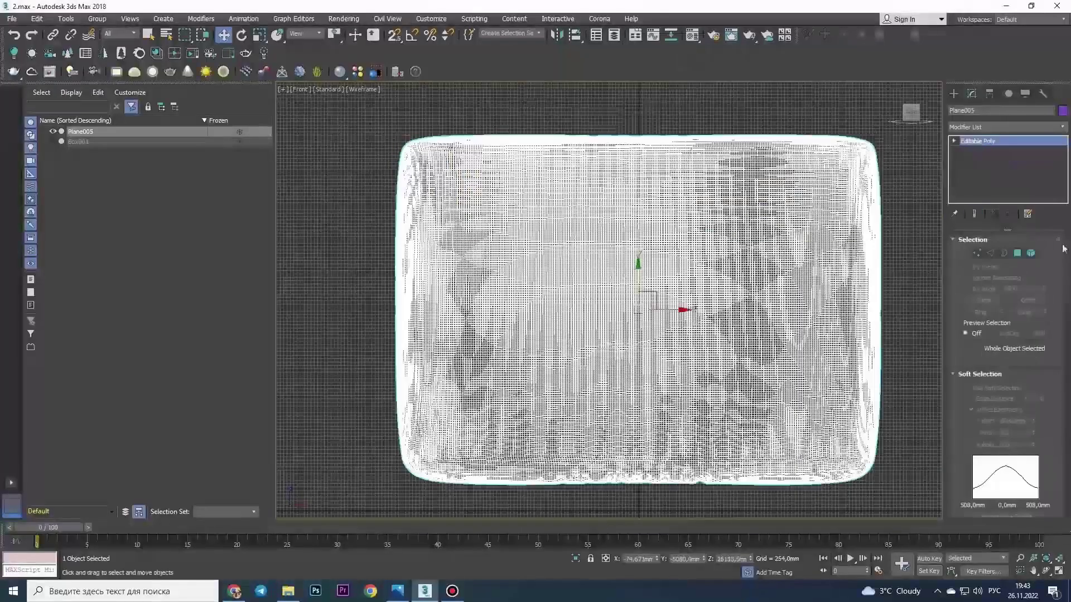
key("4")
Reshape the bottom band of faces with a widened soft-selection FFD 4x4x4 and bake it
left_click_drag(365, 388, 947, 512)
left_click(997, 296)
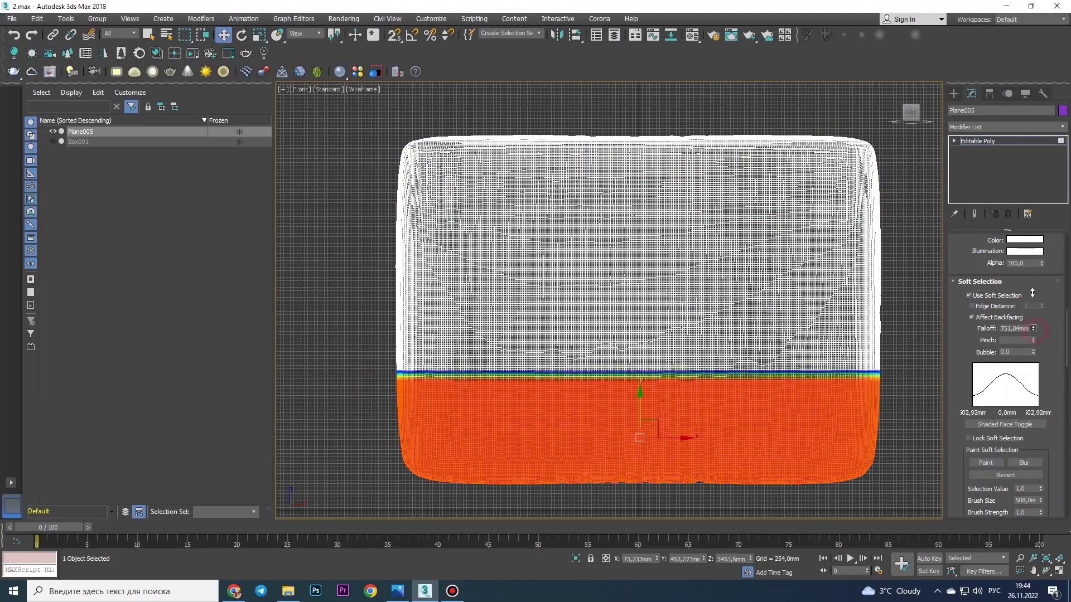
left_click_drag(1033, 328, 1033, 312)
left_click(1063, 127)
left_click(974, 337)
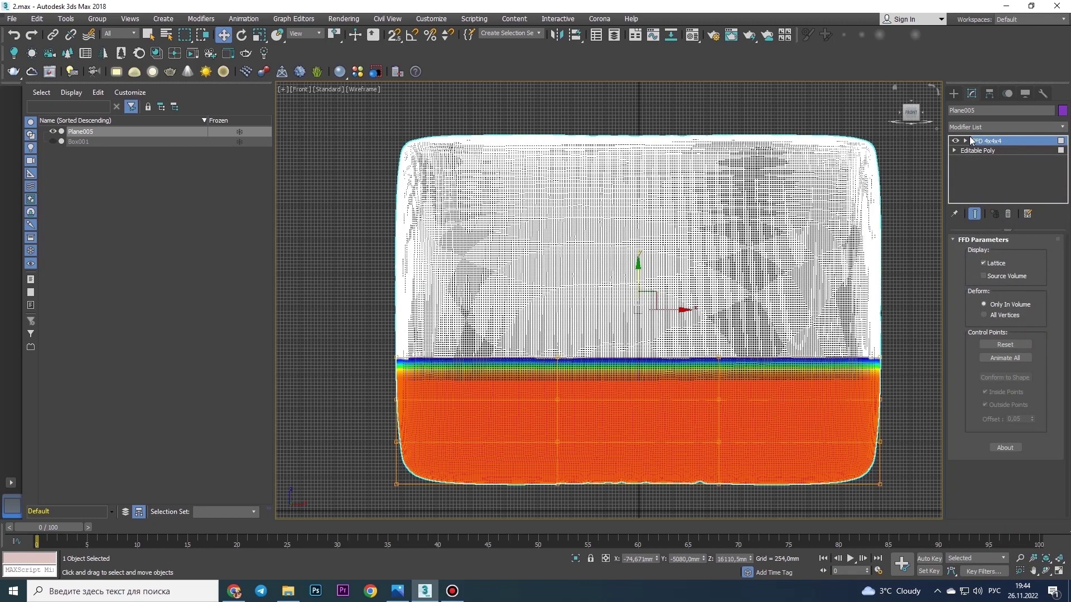
key("1")
right_click(657, 429)
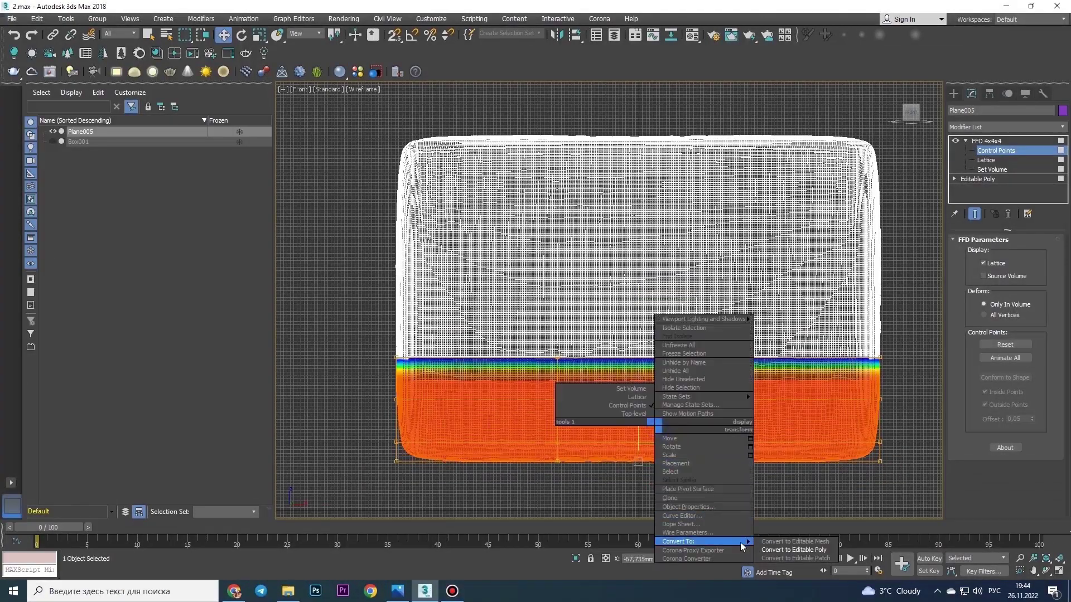
left_click(706, 541)
key("p")
left_click(1047, 571)
mouse_move(593, 287)
left_mouse_down()
mouse_move(426, 167)
mouse_move(702, 275)
mouse_move(696, 201)
mouse_move(797, 246)
mouse_move(646, 201)
mouse_move(711, 230)
left_mouse_up()
Brush Paint Deformation Relax over the pinched corner crease, then orbit to check the fabric
scroll(711, 230, "up", 10)
key("w")
left_click(1004, 127)
left_click(1003, 73)
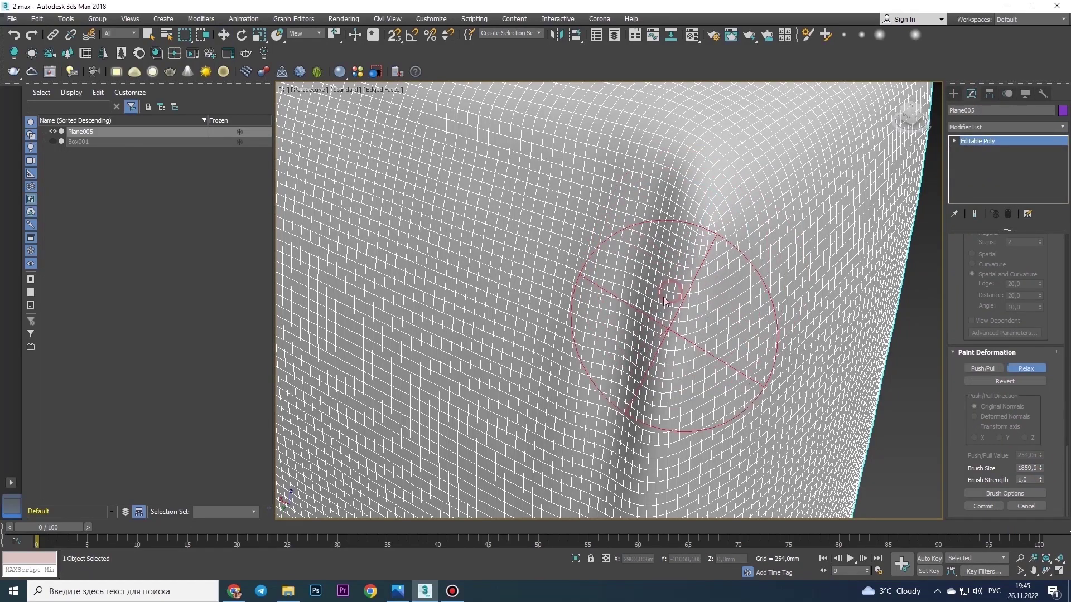
middle_click_drag(642, 377, 631, 154, "alt")
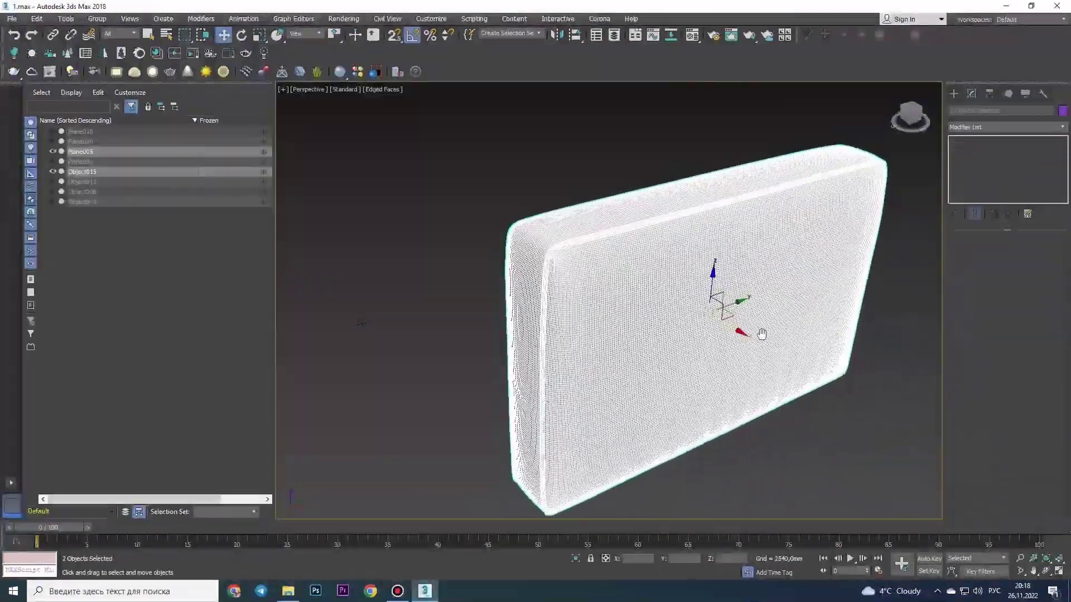
mouse_move(762, 334)
middle_mouse_down("alt")
mouse_move(662, 299)
mouse_move(536, 306)
middle_mouse_up("alt")
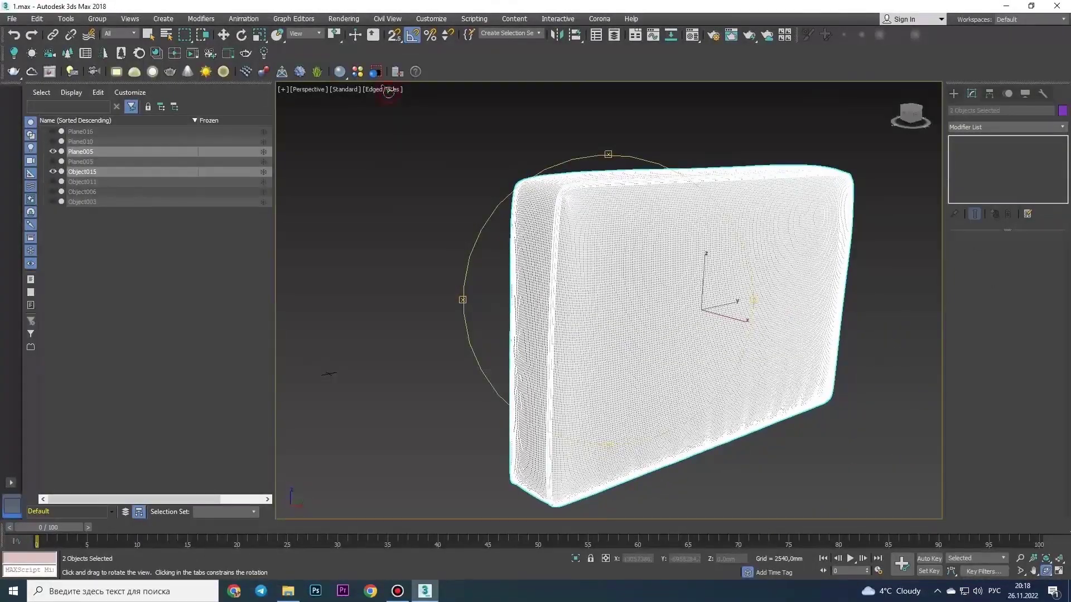
Turn off Edged Faces and orbit until the cushion's front faces the view
left_click(414, 215)
middle_click_drag(597, 294, 634, 315, "alt")
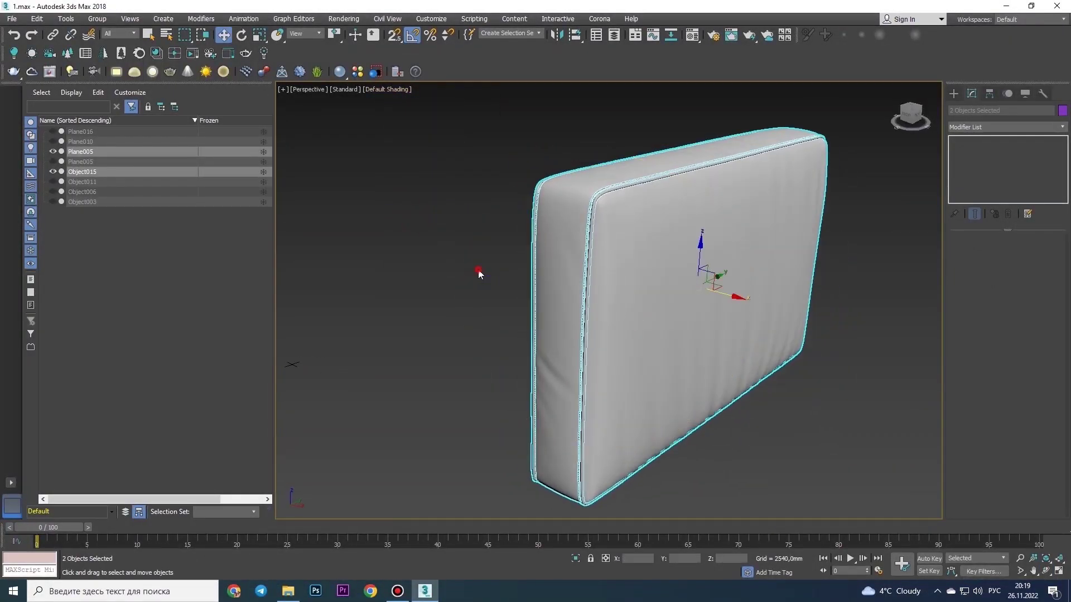
mouse_move(730, 394)
middle_mouse_down("alt")
mouse_move(714, 402)
mouse_move(777, 375)
mouse_move(686, 386)
mouse_move(580, 371)
mouse_move(724, 376)
mouse_move(720, 383)
middle_mouse_up("alt")
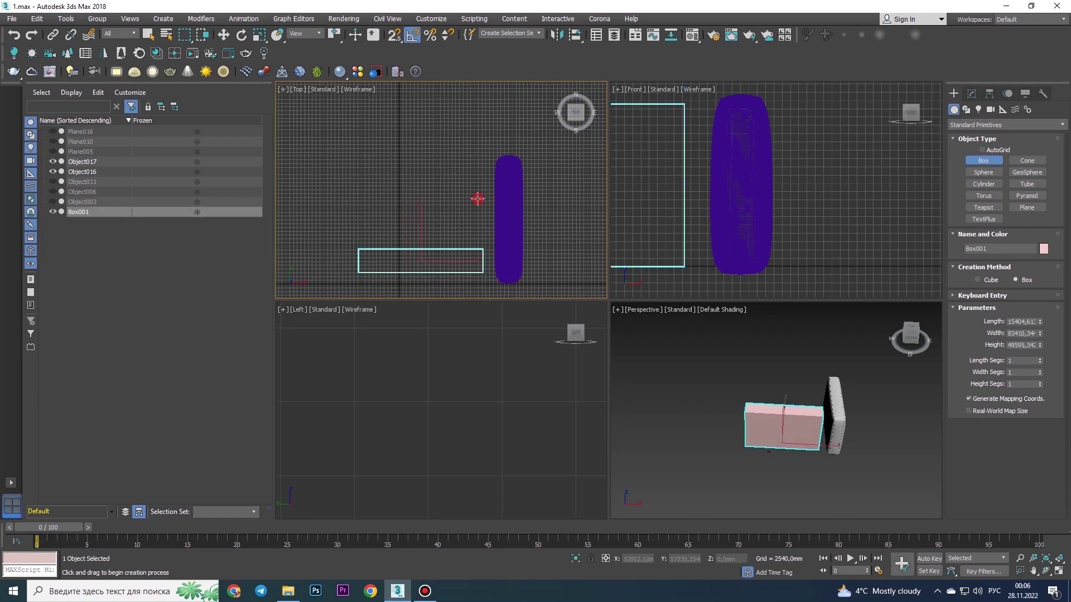
In a maximized side view, increase the pink box Box001's segments to subdivide it vertically
scroll(477, 199, "up", 2)
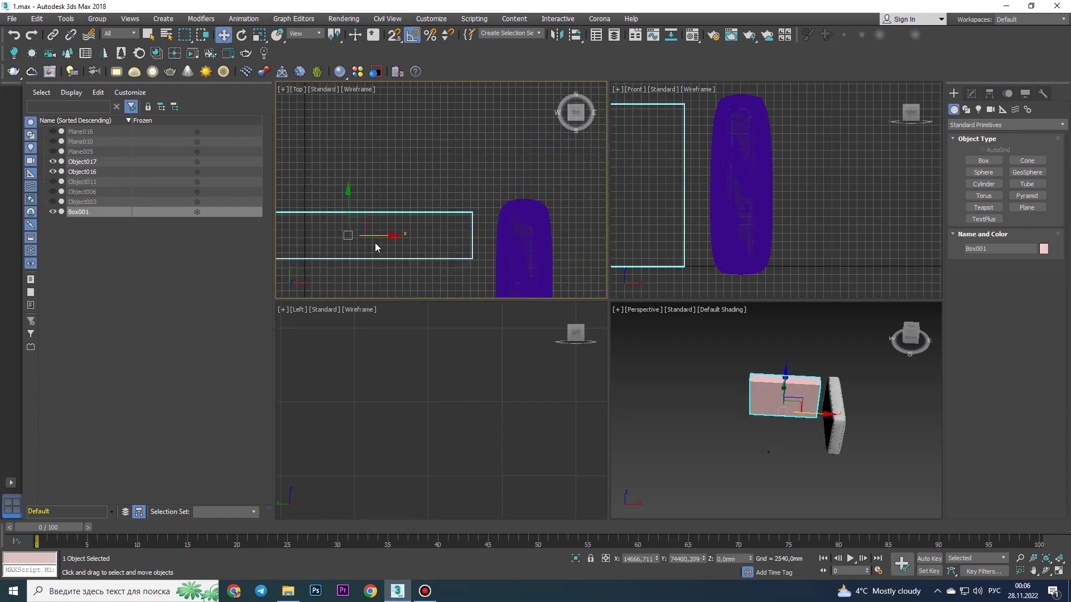
scroll(376, 243, "down", 2)
key("ctrl+shift+z")
key("w")
key("alt+w")
scroll(684, 430, "up", 5)
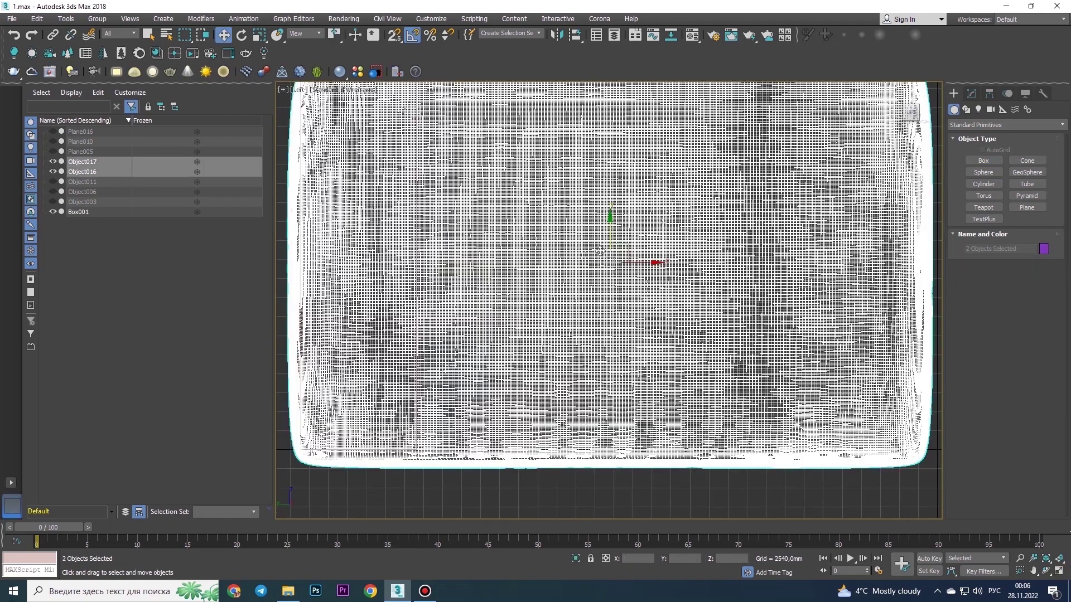
scroll(683, 429, "down", 4)
left_click(971, 93)
left_click_drag(1040, 277, 1041, 291)
key("p")
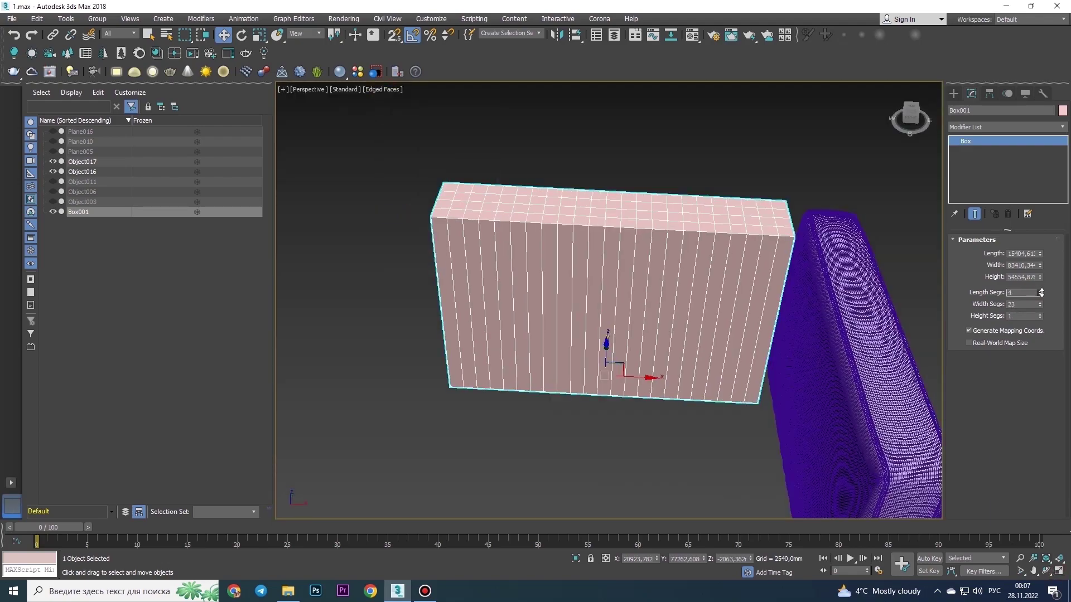
Convert the box to editable poly and taper it into a wedge with a collapsed FFD 2x2x2
middle_click_drag(614, 290, 574, 306, "alt")
right_click(572, 142)
left_click(720, 252)
left_click(1007, 128)
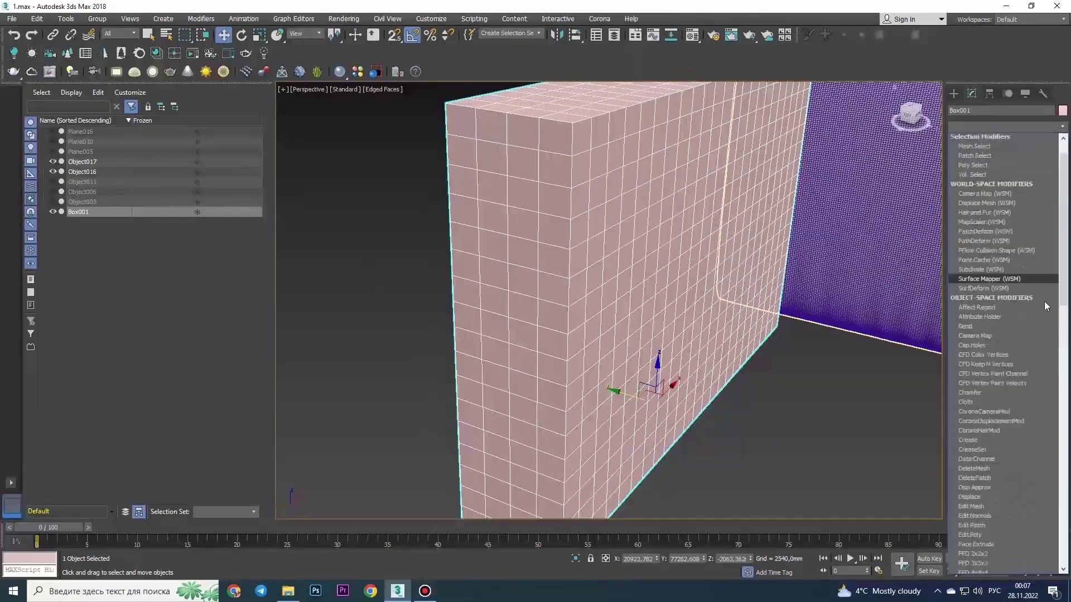
left_click(982, 277)
key("alt+w")
key("l")
key("alt+w")
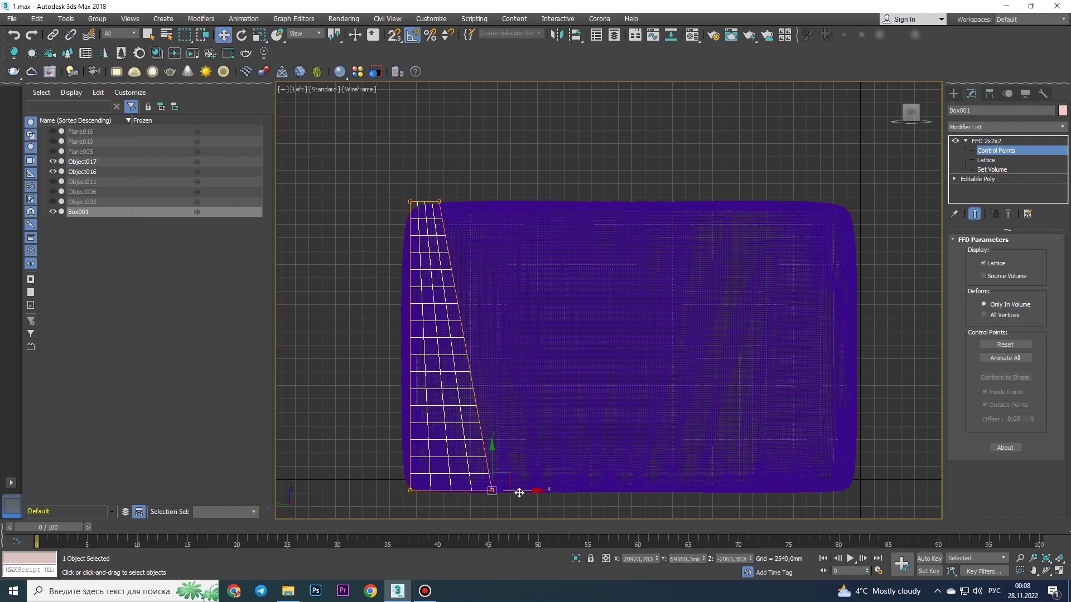
right_click(986, 141)
middle_click_drag(613, 335, 666, 297)
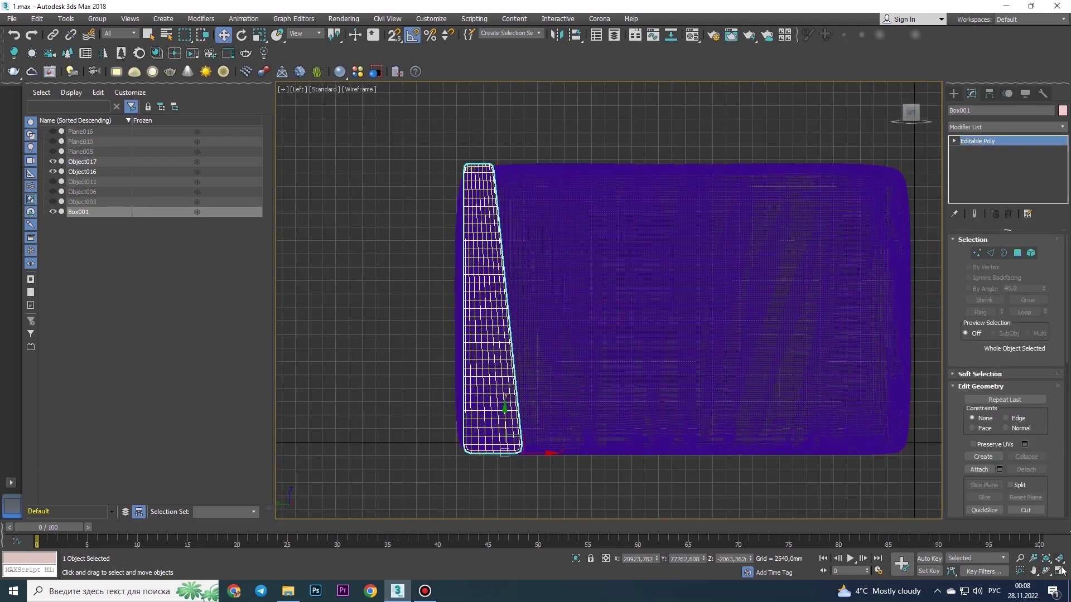
key("p")
middle_click_drag(627, 335, 581, 242, "alt")
scroll(698, 220, "up", 3)
Shift-clone the pink panel box into a copy
scroll(720, 203, "down", 3)
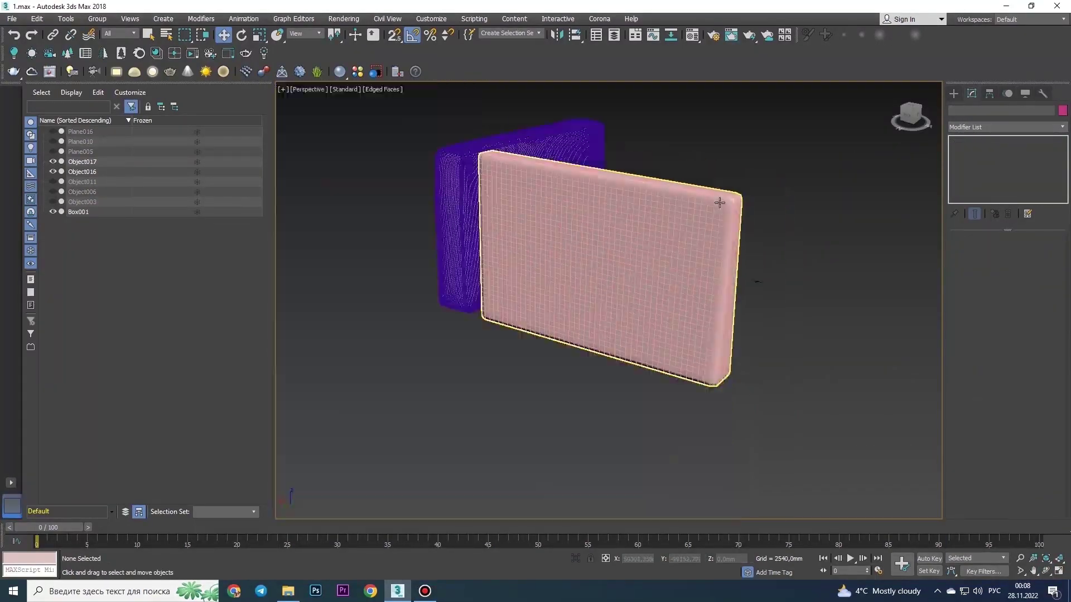
left_click(719, 202)
scroll(693, 219, "up", 4)
scroll(479, 162, "down", 5)
middle_click_drag(641, 279, 603, 240, "alt")
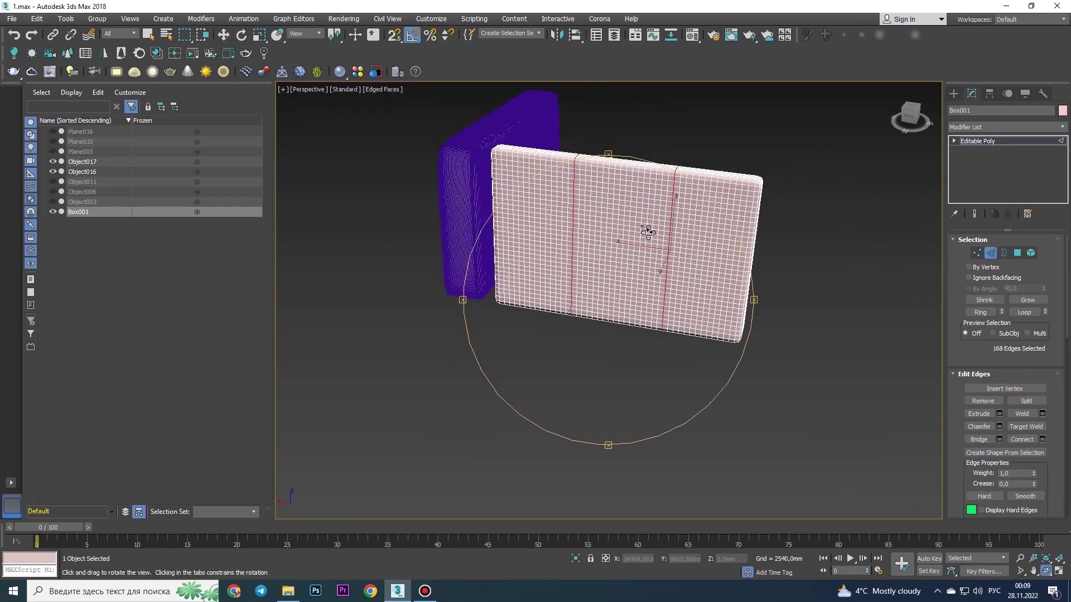
left_click_drag(650, 285, 532, 356, "shift")
left_click(536, 343)
Chamfer the copy's vertical edge loops and select the resulting strips of faces
scroll(630, 290, "up", 5)
key("shift+e")
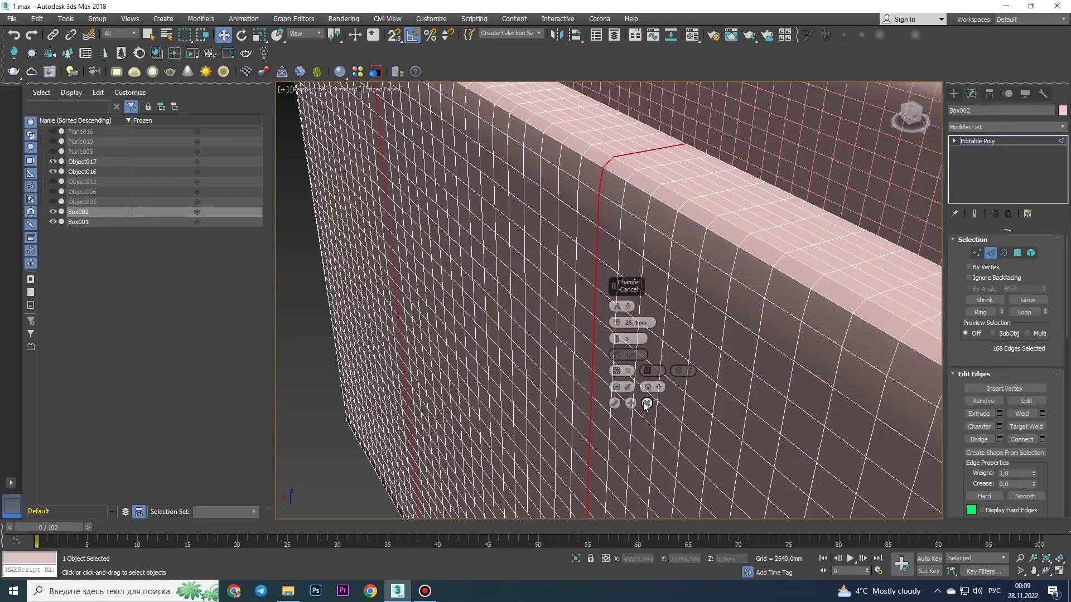
scroll(630, 290, "up", 3)
scroll(617, 310, "up", 2)
left_click(594, 239, "shift")
scroll(594, 240, "down", 6)
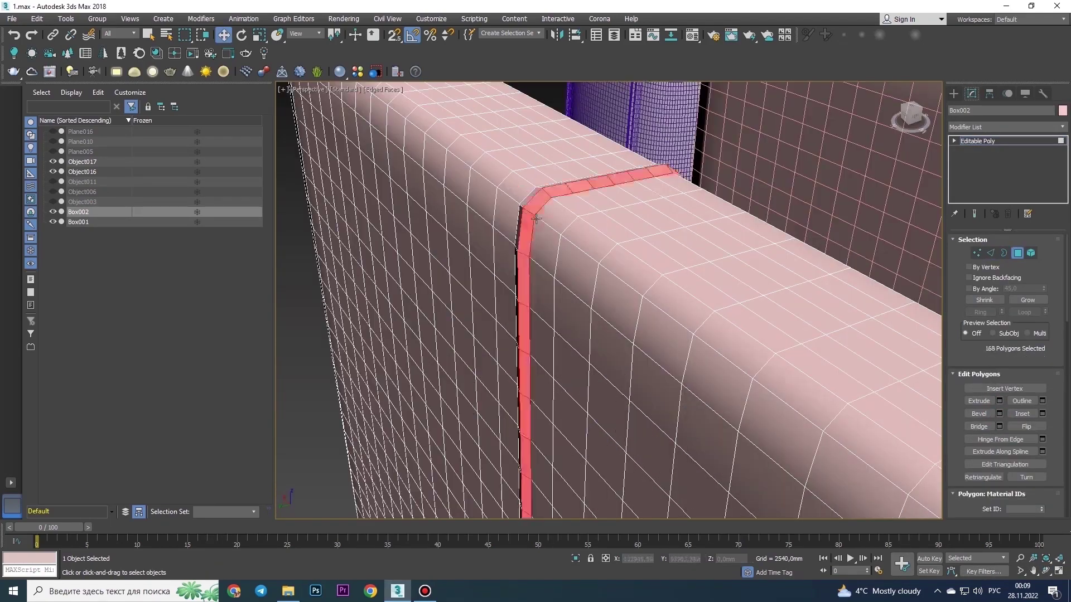
middle_click_drag(595, 239, 674, 389, "alt")
scroll(673, 389, "down", 3)
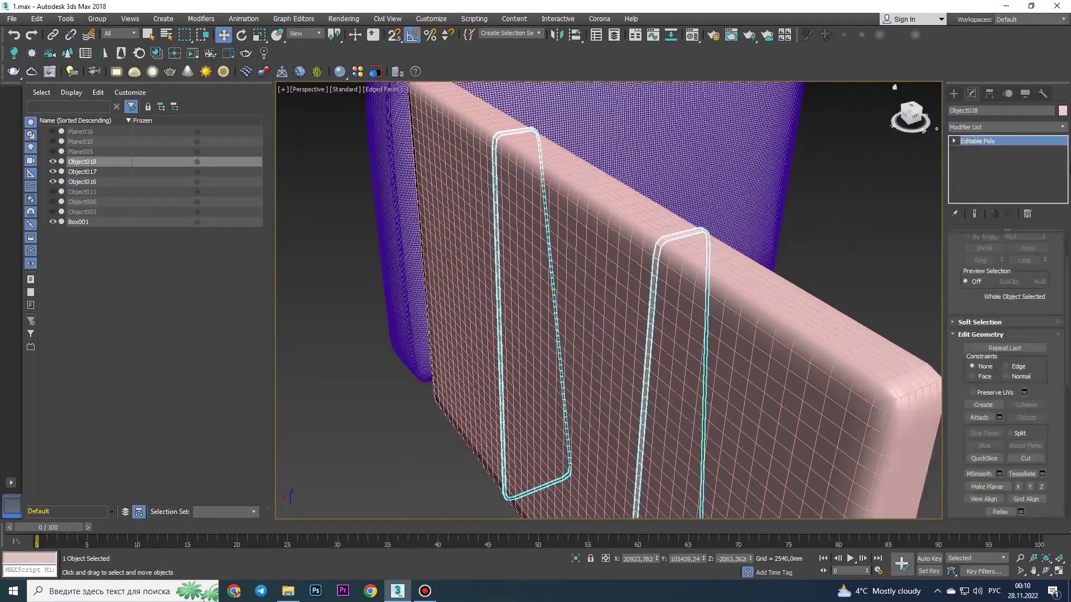
scroll(1065, 462, "down", 5)
Give the detached strips Shell thickness, then inspect the Object019 strip beside the purple cushion
left_click(964, 195)
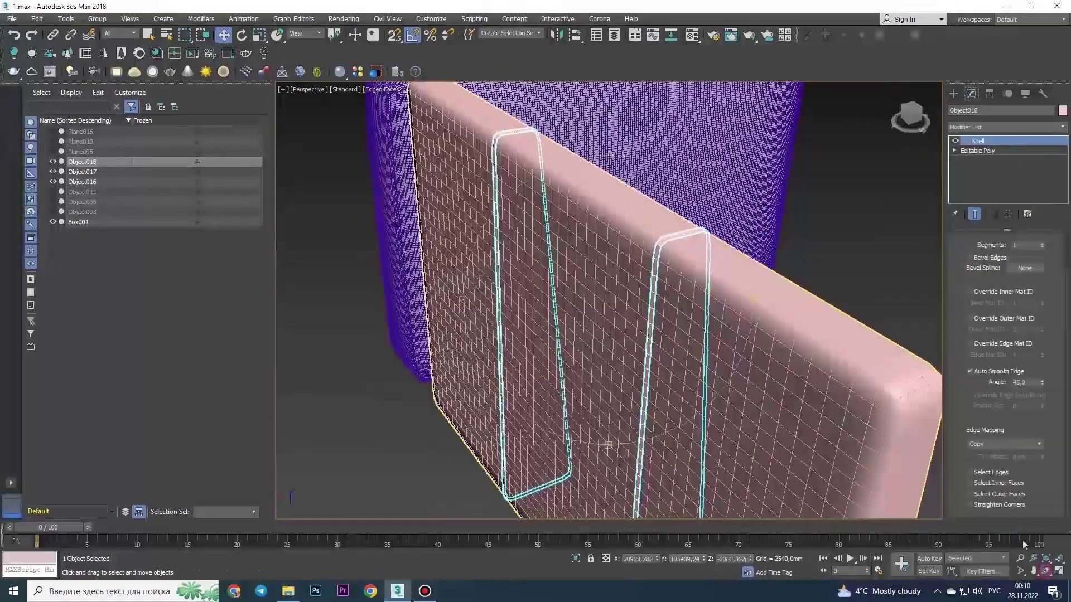
scroll(608, 301, "up", 5)
scroll(645, 339, "down", 5)
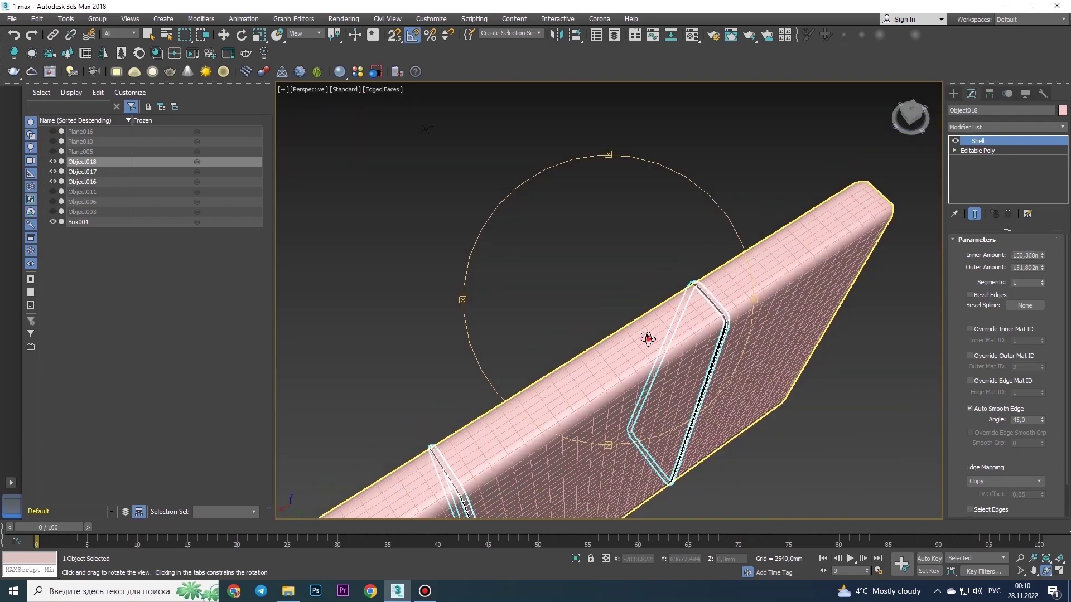
key("ctrl+z")
mouse_move(646, 339)
middle_mouse_down("alt")
mouse_move(621, 327)
mouse_move(701, 361)
middle_mouse_up("alt")
scroll(621, 327, "up", 5)
key("w")
key("2")
left_click(864, 232)
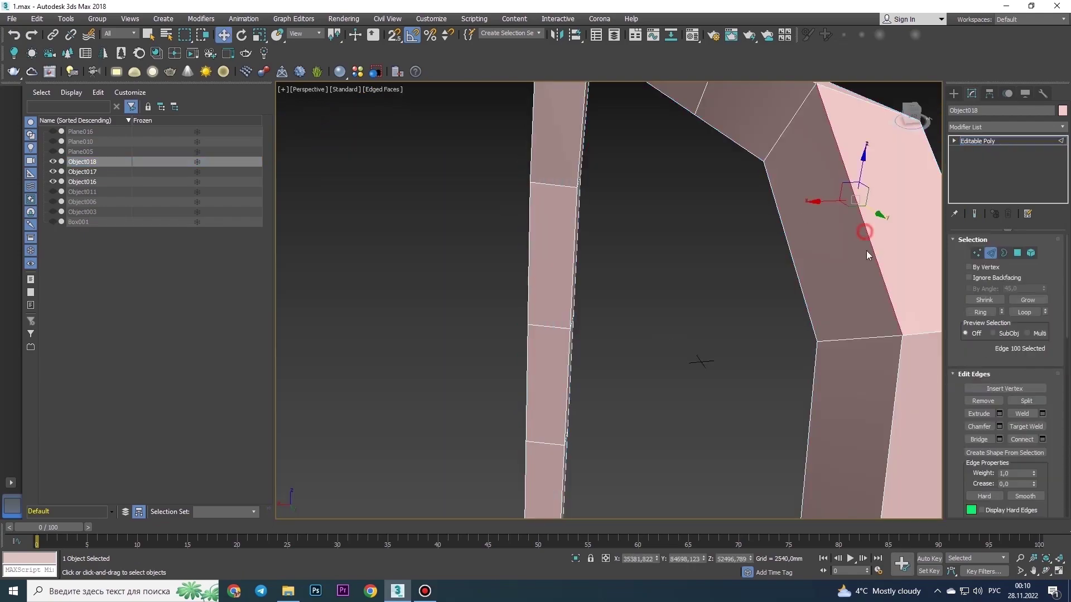
scroll(552, 209, "down", 5)
middle_click_drag(552, 209, 430, 189)
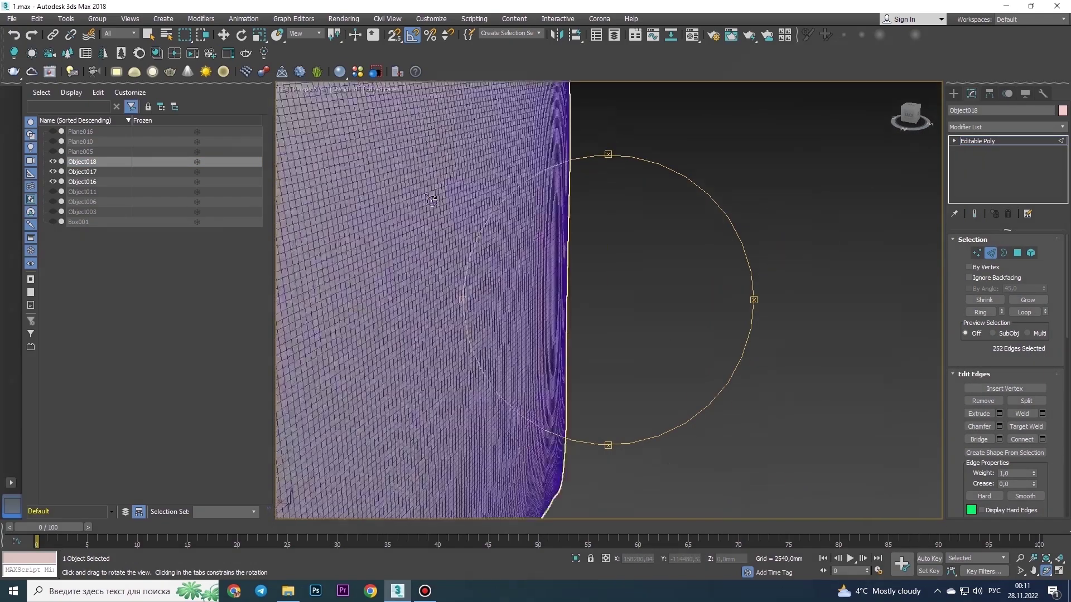
mouse_move(940, 493)
middle_mouse_down("alt")
mouse_move(832, 413)
mouse_move(655, 235)
middle_mouse_up("alt")
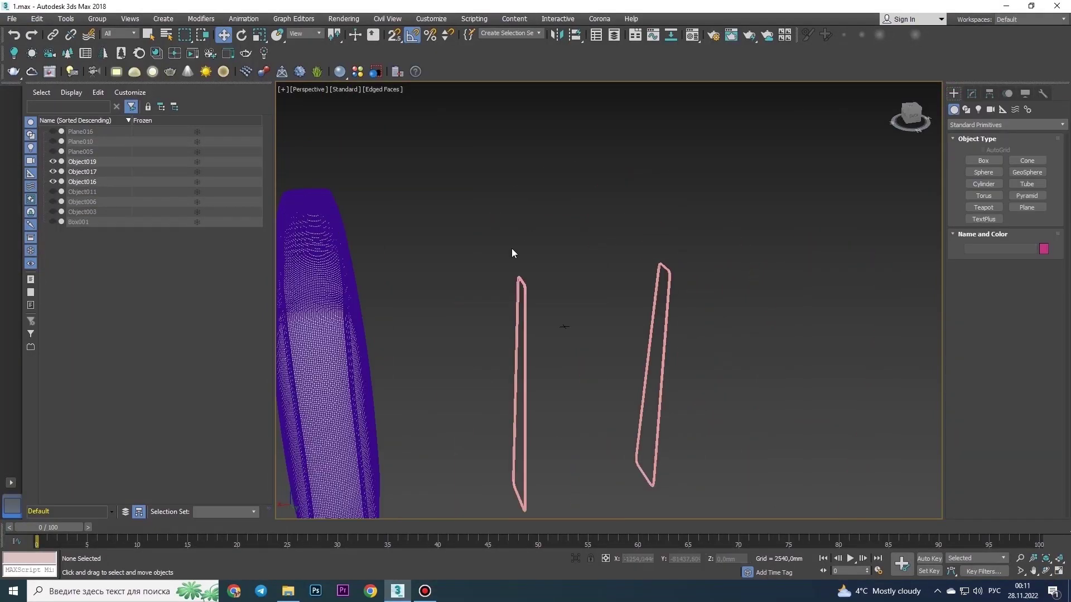
Frame the panel's bottom edge and select the piping strip Object019 alone
middle_click_drag(486, 289, 519, 201)
scroll(499, 206, "down", 3)
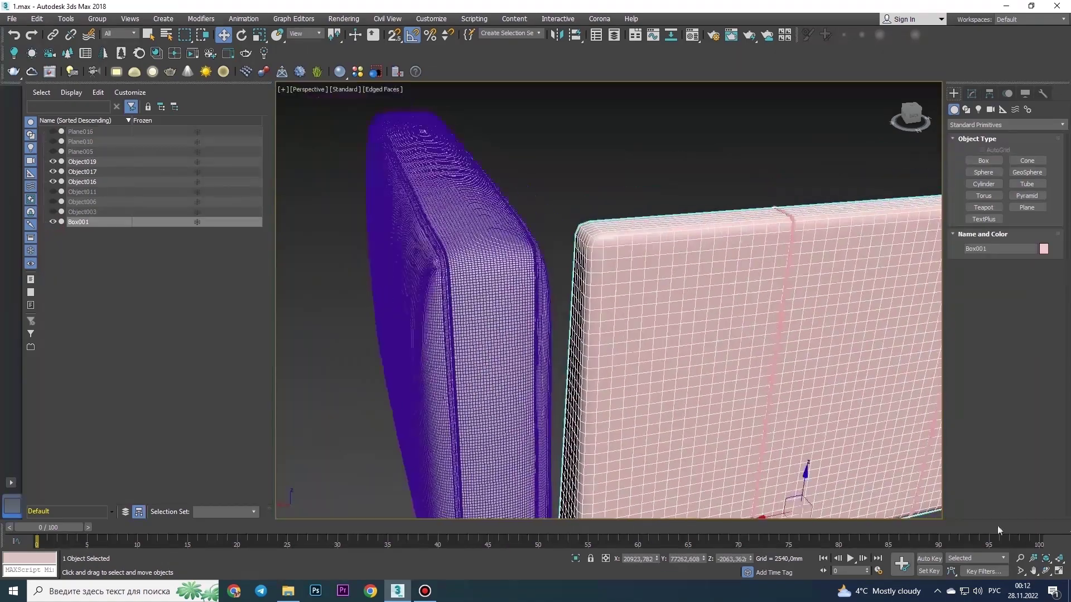
middle_click_drag(537, 299, 591, 290, "alt")
left_click(82, 161)
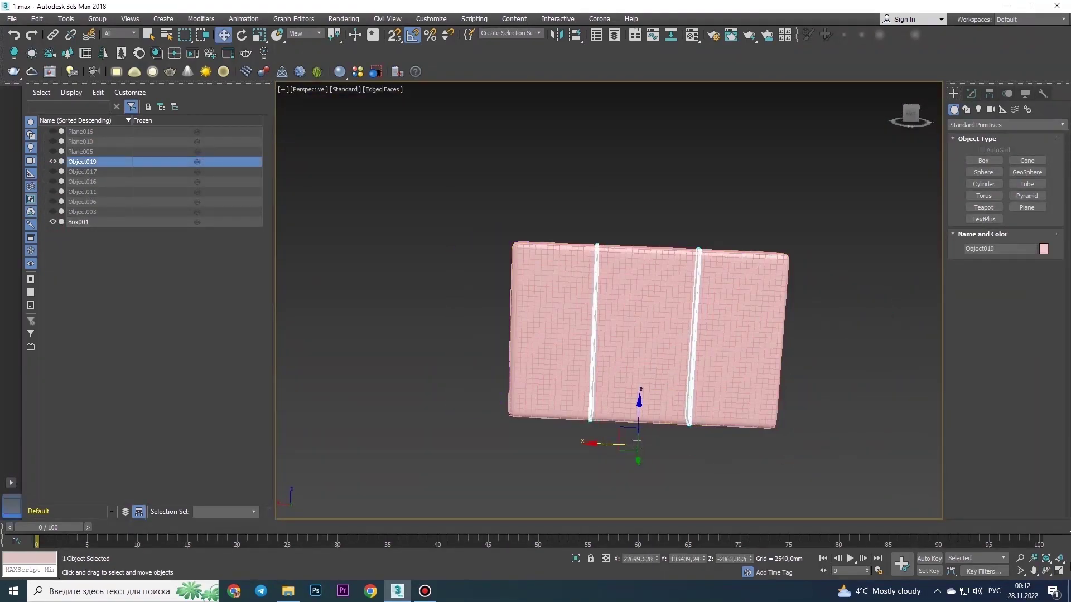
key("alt+w")
key("alt+w")
left_click(681, 389)
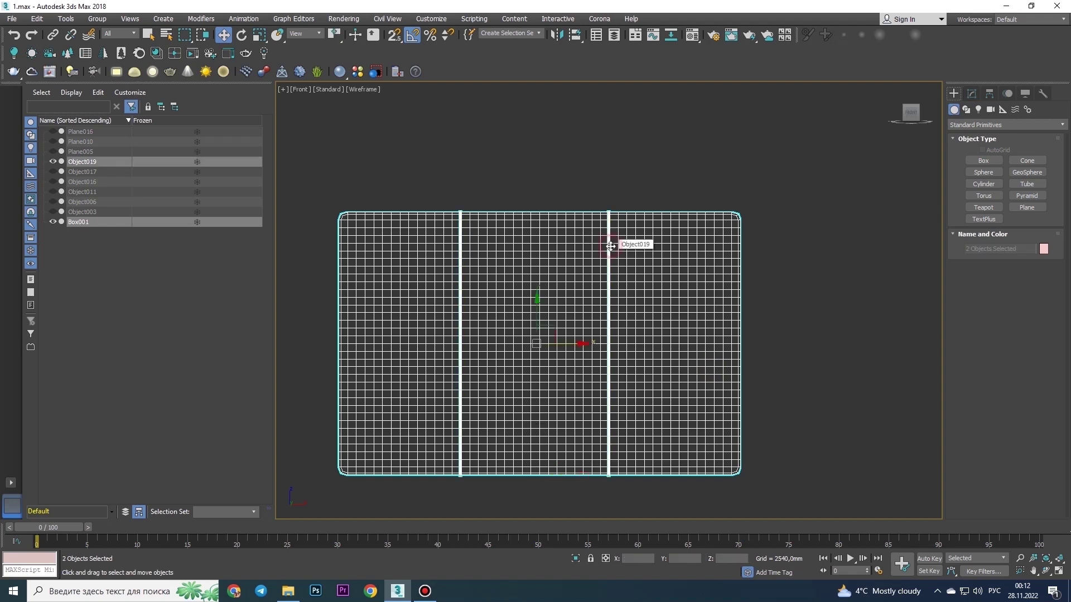
key("alt+w")
left_click(742, 435)
key("alt+w")
Create the piping strip copy Object020 and select it
scroll(692, 267, "up", 5)
left_click(972, 94)
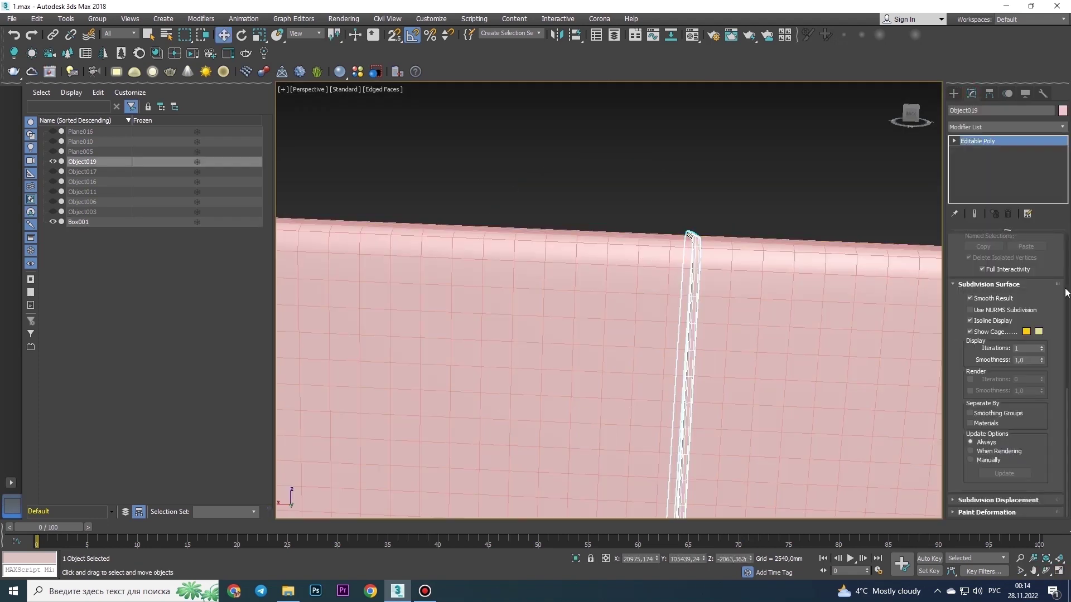
scroll(693, 284, "down", 5)
scroll(1038, 408, "down", 5)
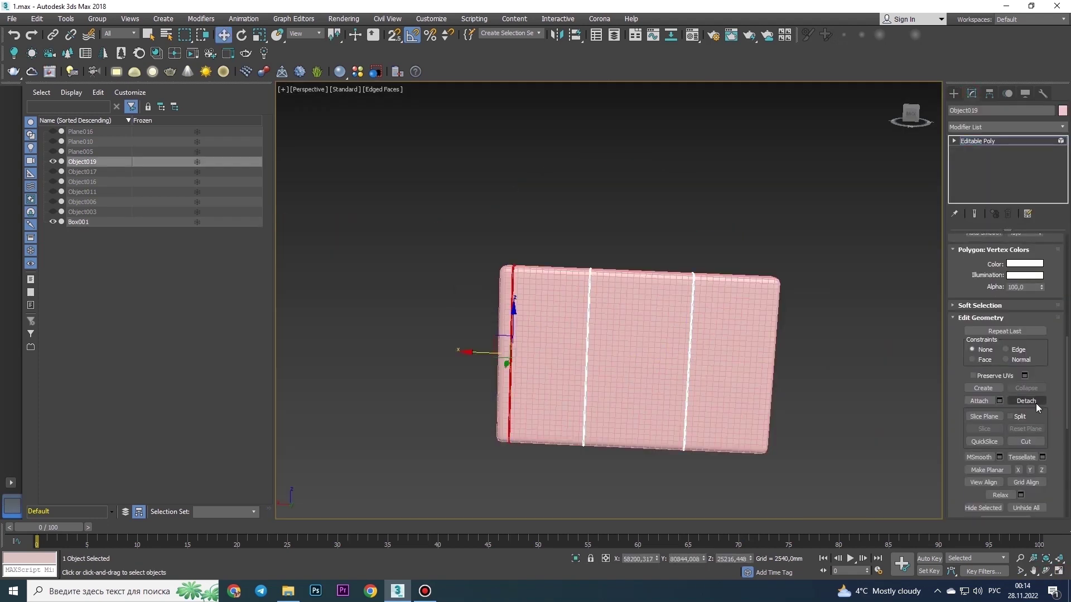
left_click(954, 93)
left_click(82, 162)
scroll(653, 186, "up", 8)
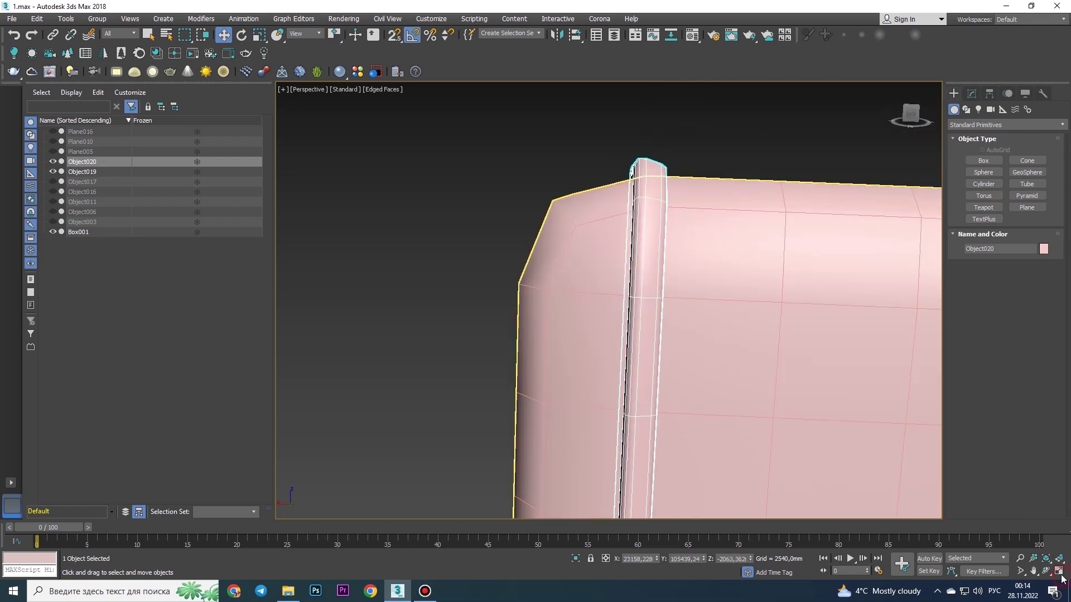
Add an FFD 4x4x4 modifier to Box001's right-hand polygon strip
key("f")
left_click(781, 194)
left_click(971, 93)
key("4")
left_click_drag(808, 123, 686, 486)
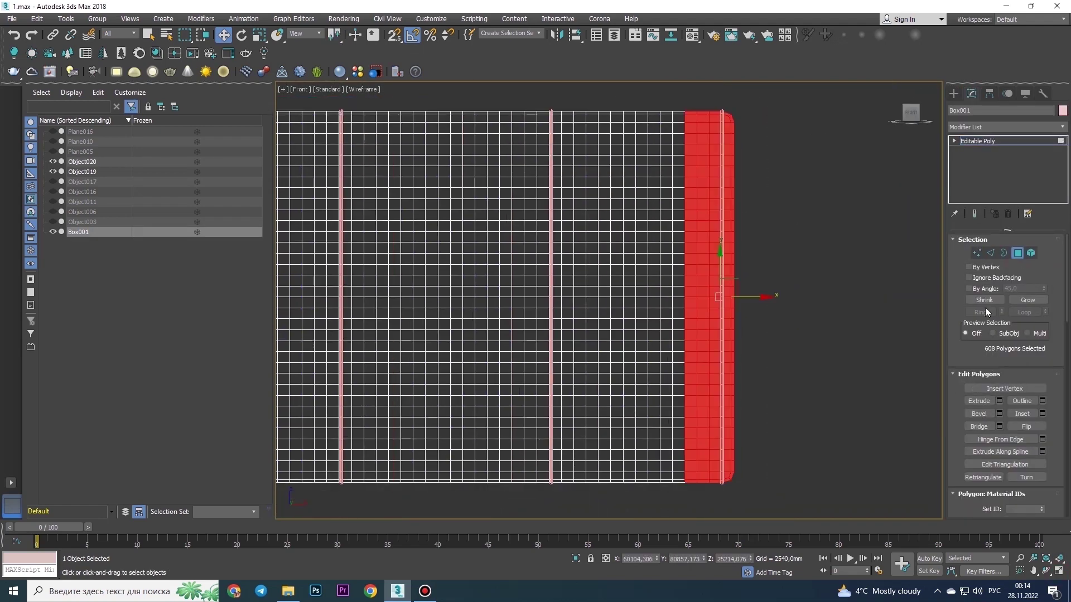
left_click(1007, 128)
left_click(985, 311)
scroll(804, 318, "up", 5)
scroll(777, 317, "down", 5)
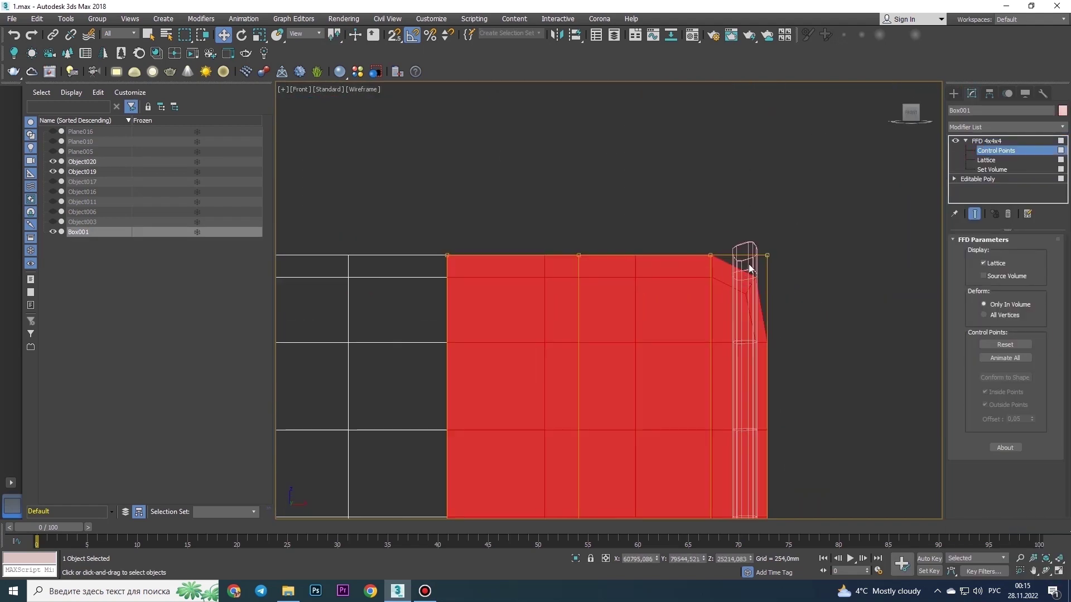
Shift+Move clone the piping strip Object020 to the cushion's left edge
left_click(747, 268)
scroll(694, 414, "up", 3)
scroll(740, 156, "up", 2)
scroll(740, 155, "down", 5)
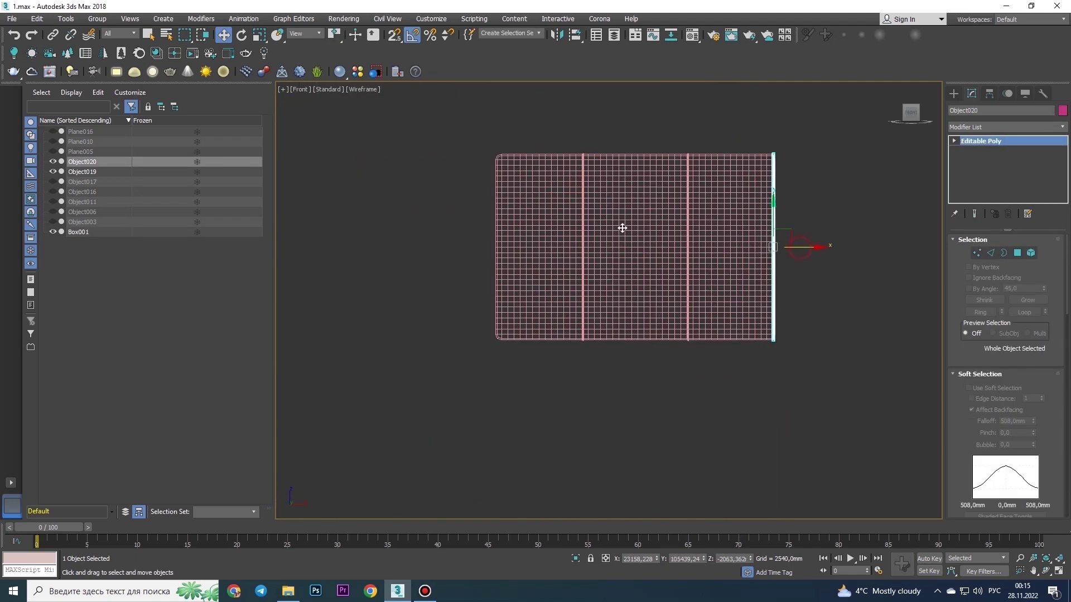
left_click_drag(809, 246, 543, 246, "shift")
scroll(514, 168, "up", 3)
scroll(514, 139, "up", 2)
scroll(514, 139, "down", 3)
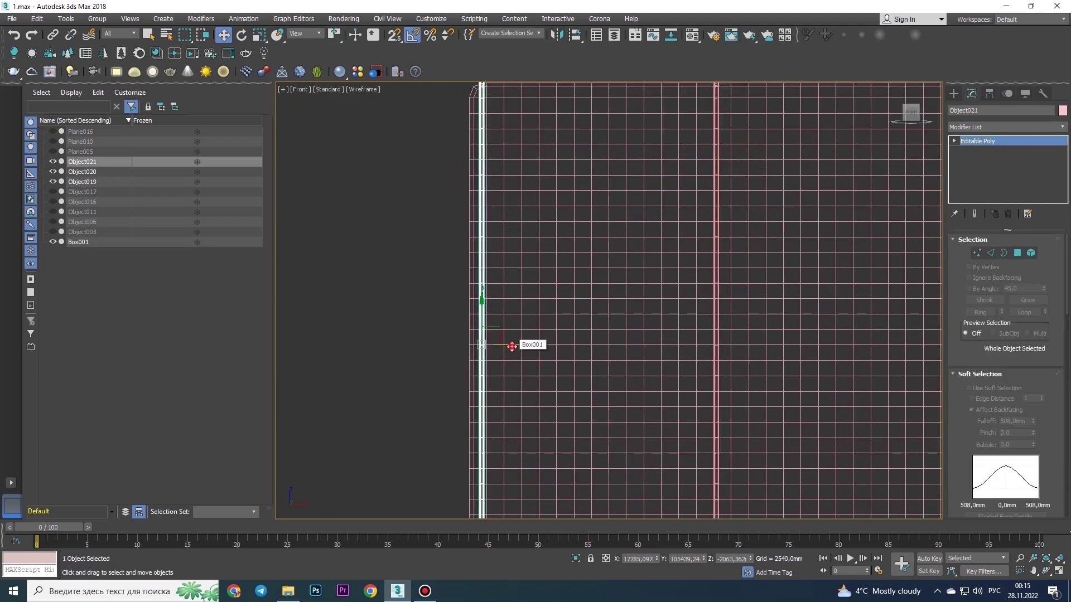
Select Box001 and undo the FFD 4x4x4 modifier
left_click(829, 229)
scroll(829, 229, "down", 3)
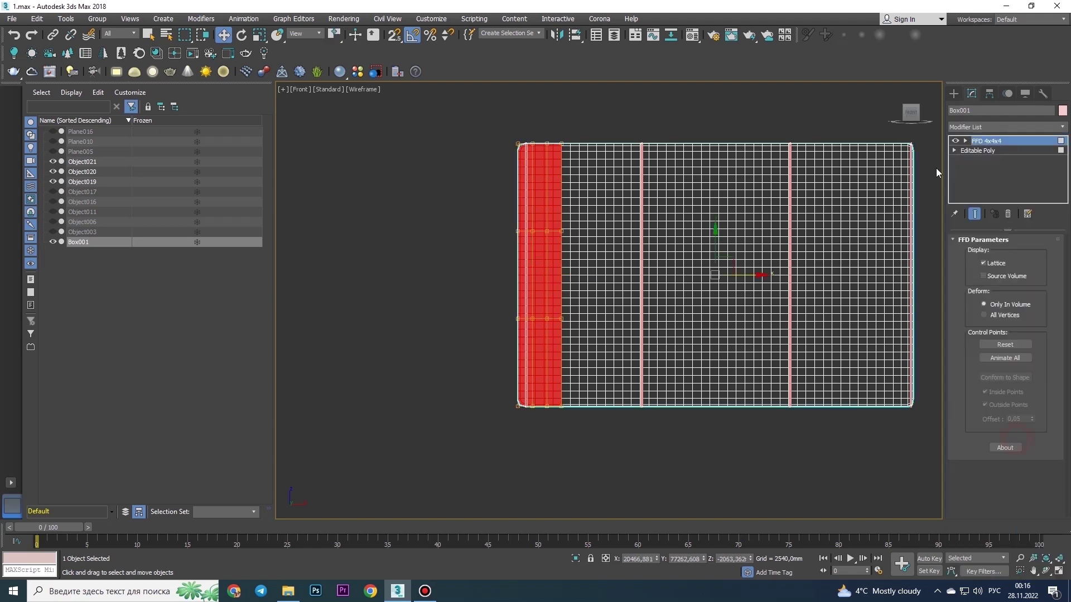
key("ctrl+z")
scroll(567, 268, "up", 2)
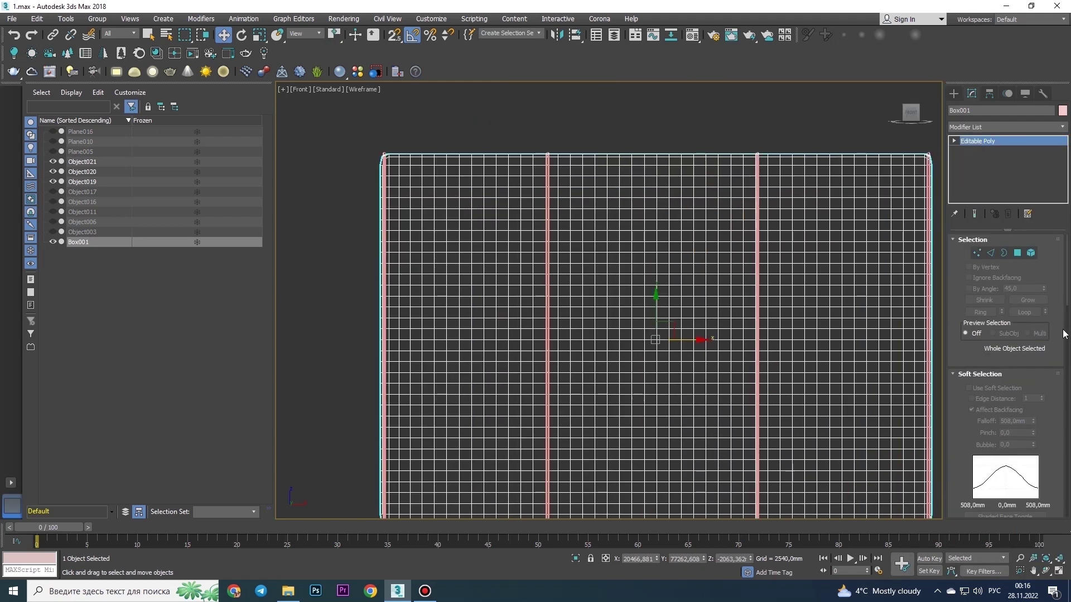
scroll(791, 214, "down", 3)
Add an FFD 2x2x2 modifier to Box001 and move its control points
key("alt+w")
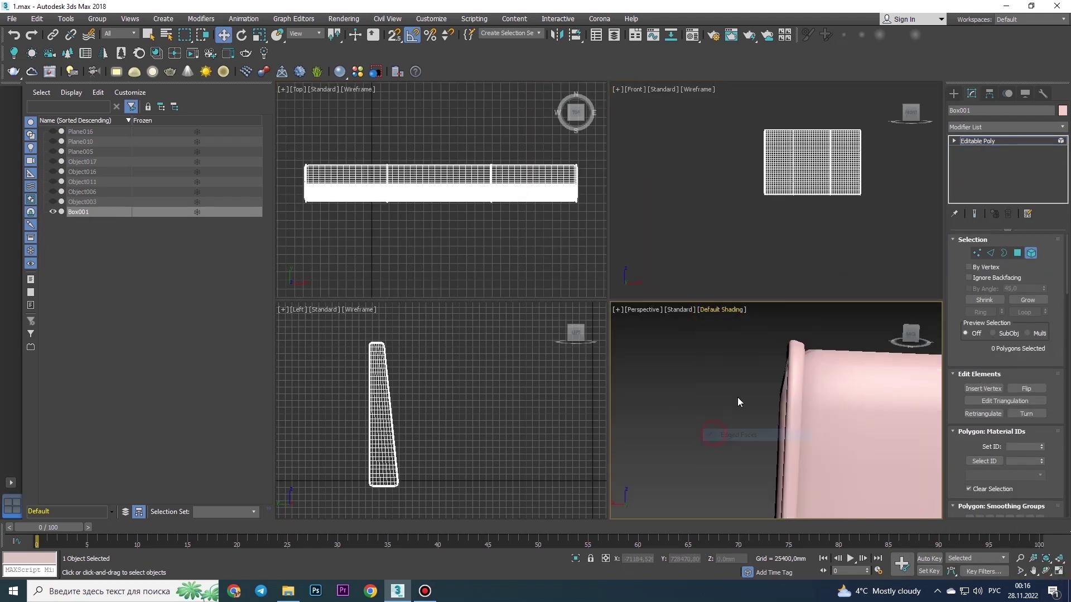
key("alt+w")
mouse_move(629, 349)
middle_mouse_down("alt")
mouse_move(660, 293)
mouse_move(676, 286)
middle_mouse_up("alt")
left_click(1007, 128)
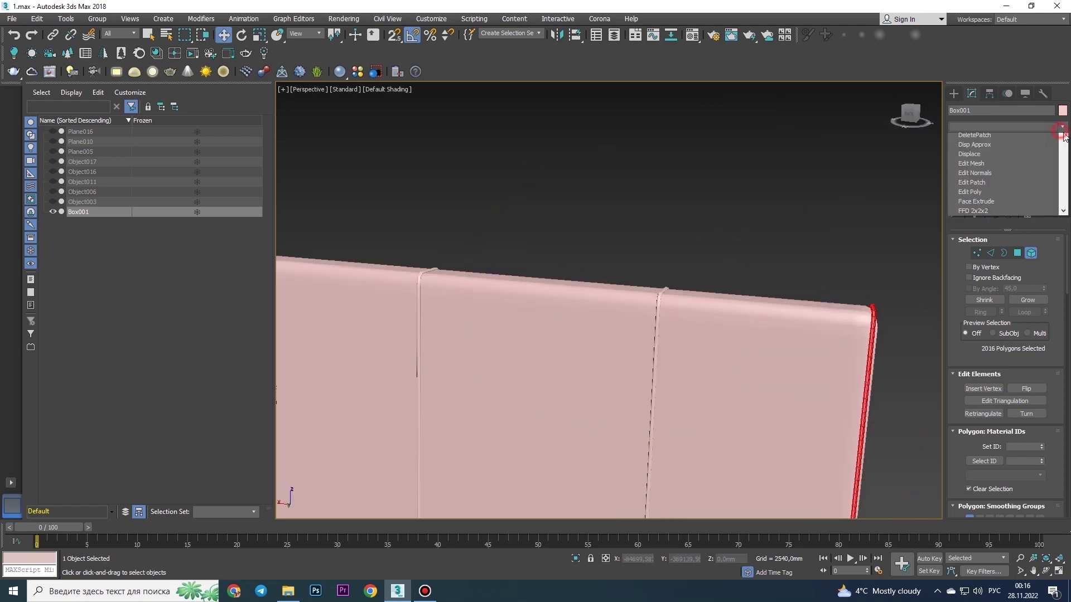
left_click(981, 168)
key("1")
key("w")
mouse_move(830, 322)
middle_mouse_down("alt")
mouse_move(698, 318)
mouse_move(505, 203)
mouse_move(581, 263)
mouse_move(554, 369)
mouse_move(658, 376)
mouse_move(634, 371)
middle_mouse_up("alt")
scroll(701, 321, "up", 5)
left_click(1059, 571)
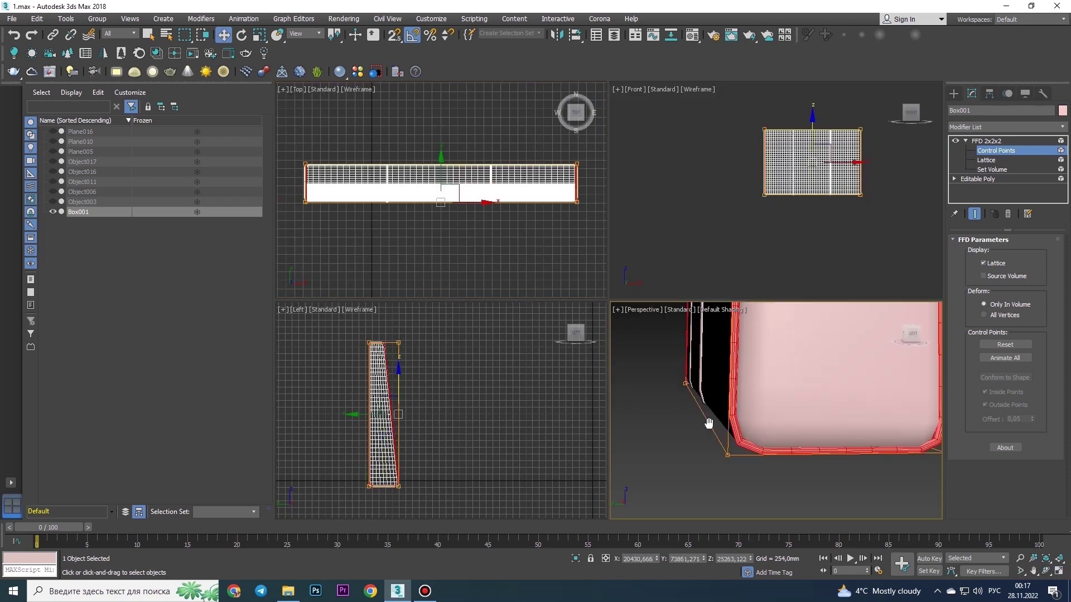
Convert Box001 to Editable Poly and reselect it in the four-viewport layout
key("alt+w")
key("alt+w")
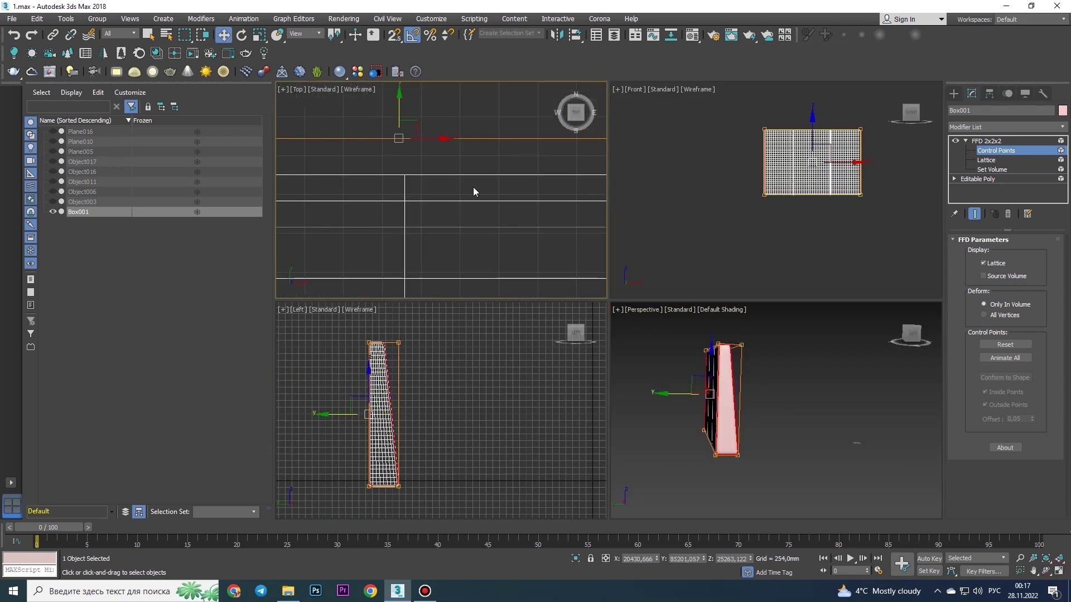
right_click(402, 122)
left_click(538, 246)
key("alt+w")
scroll(698, 334, "up", 5)
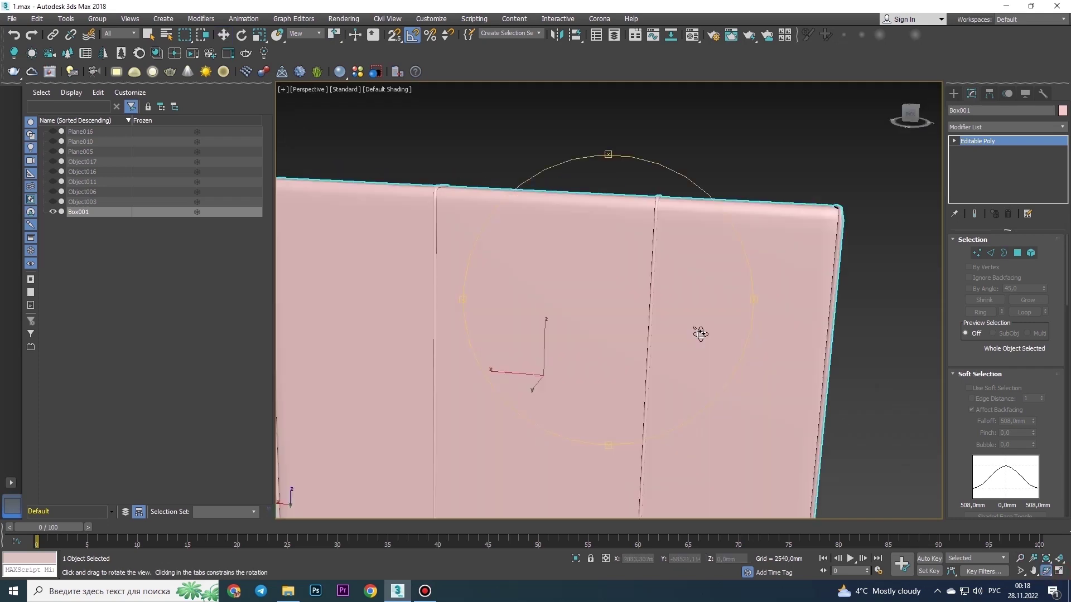
middle_click_drag(698, 334, 621, 323, "alt")
mouse_move(620, 323)
left_mouse_down()
mouse_move(569, 246)
mouse_move(756, 299)
left_mouse_up()
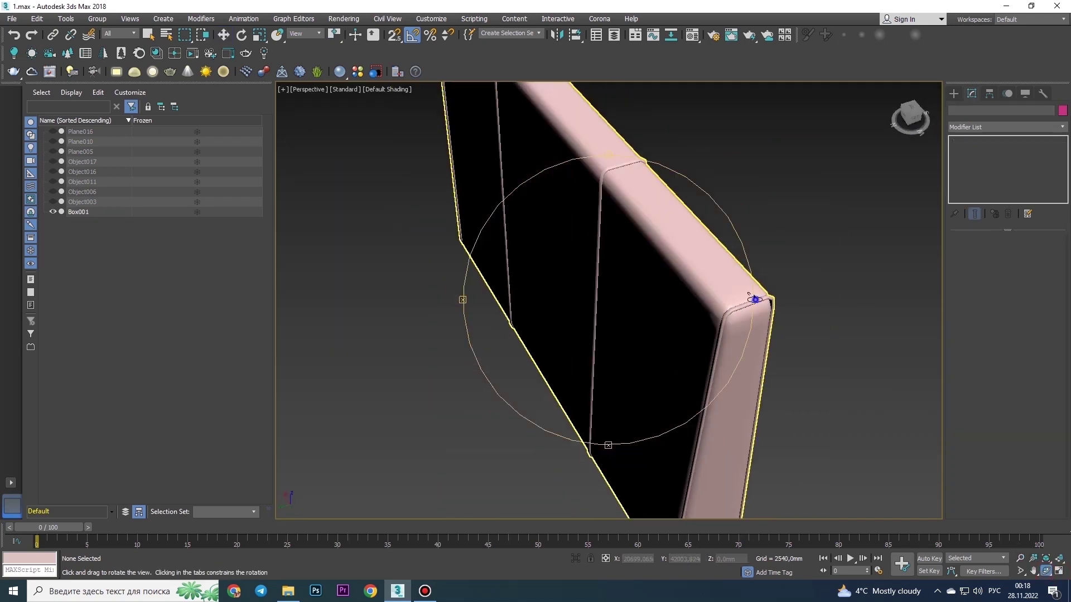
key("w")
left_click(756, 299)
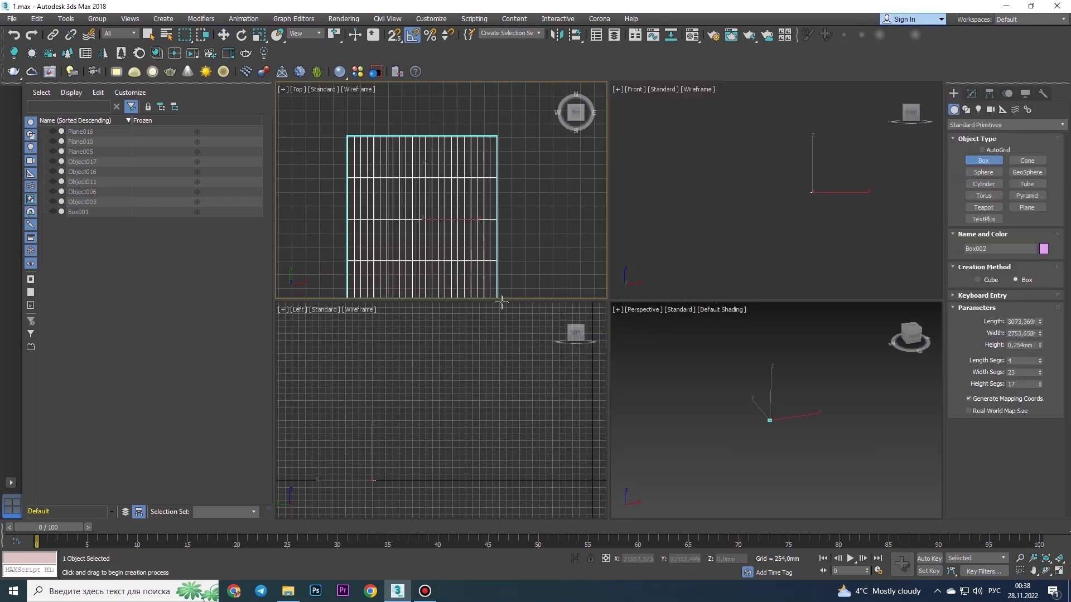
Draw a new box Box002, convert it to Editable Poly, and select its top vertices
scroll(437, 200, "down", 2)
scroll(775, 198, "up", 3)
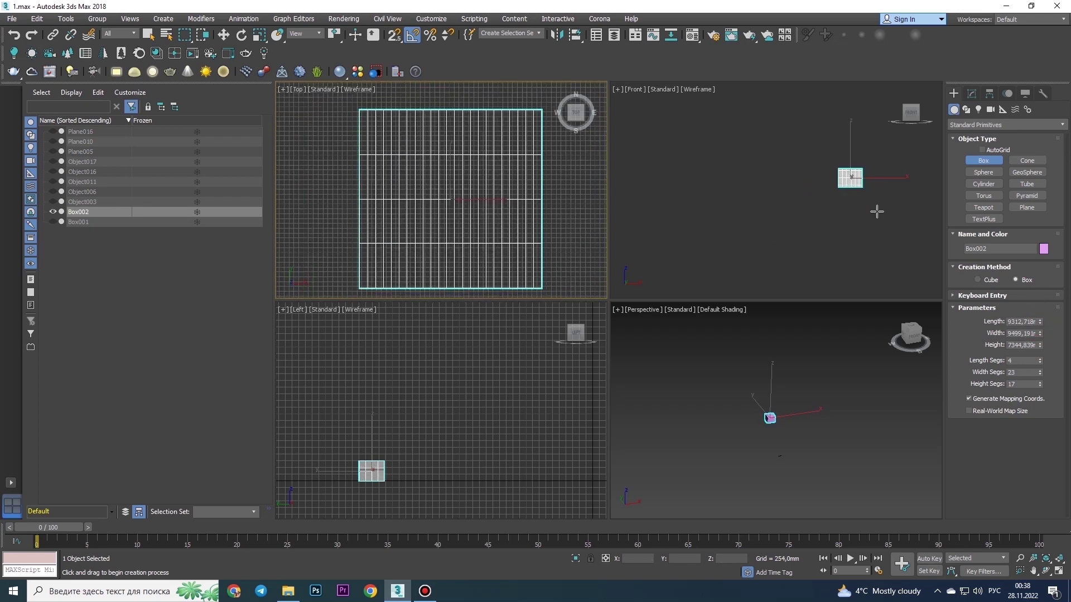
left_click_drag(1041, 363, 1041, 371)
key("w")
right_click(479, 120)
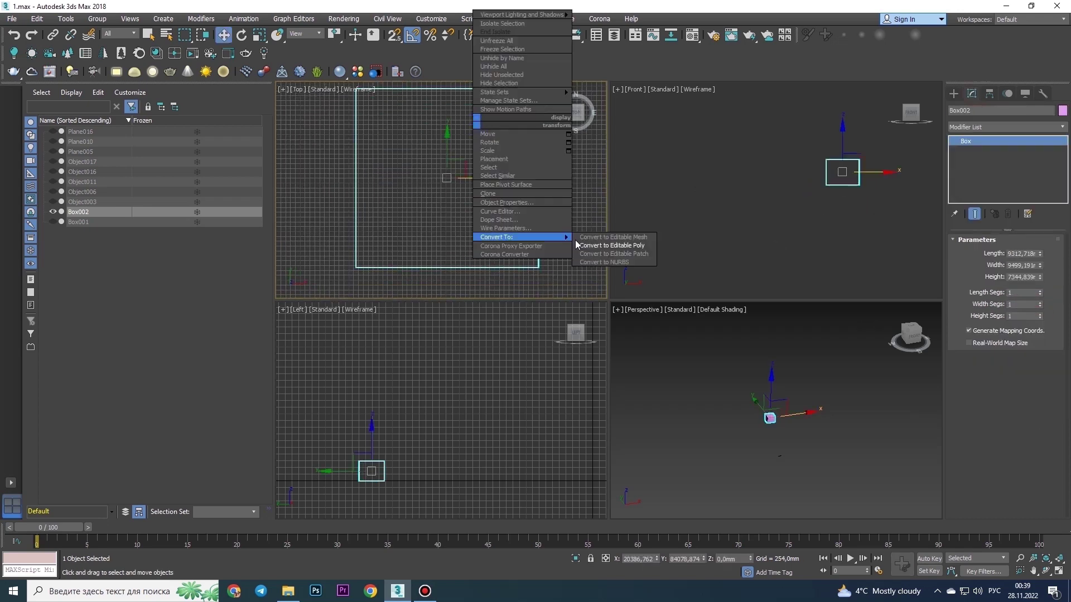
left_click(609, 239)
key("1")
left_click_drag(641, 104, 814, 131)
Turn on Edged Faces and inset the box's top polygon to form a frame
left_click(720, 310)
left_click(745, 434)
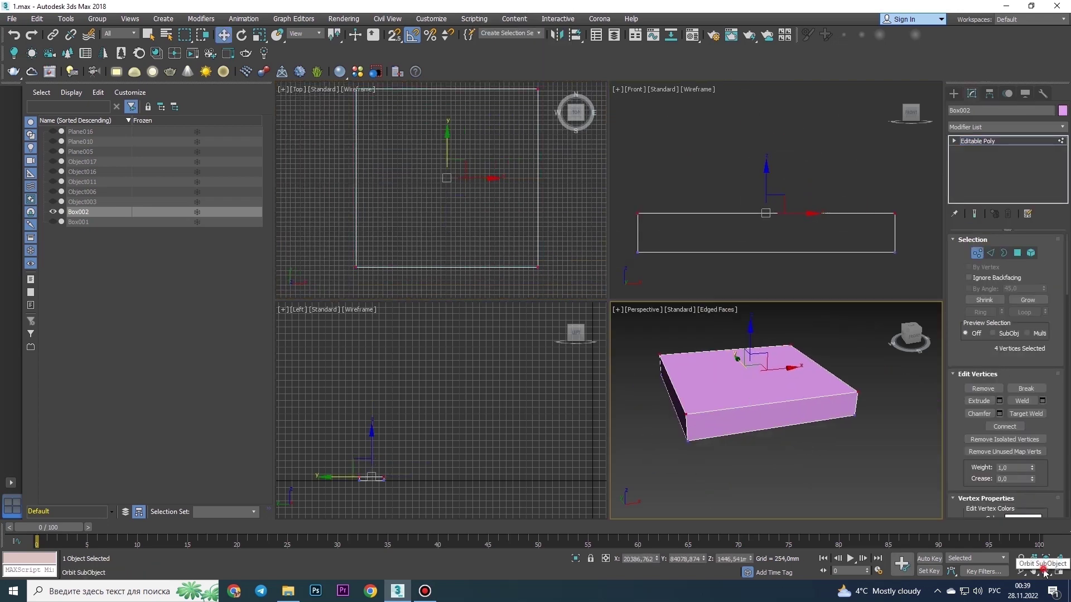
key("4")
left_click(415, 140)
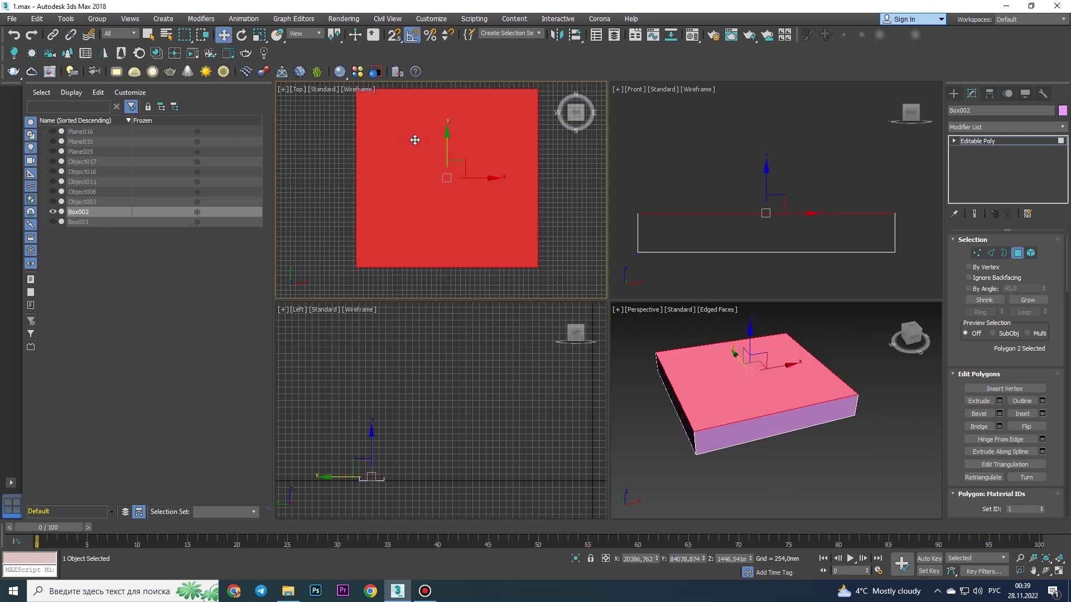
left_click_drag(450, 212, 447, 180)
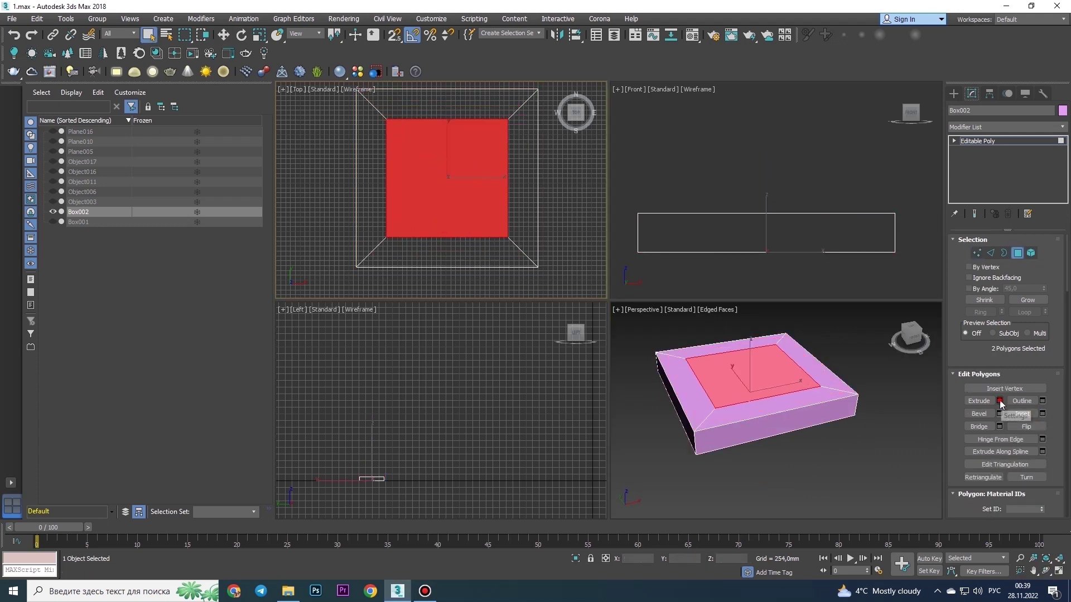
scroll(763, 372, "up", 10)
key("alt+w")
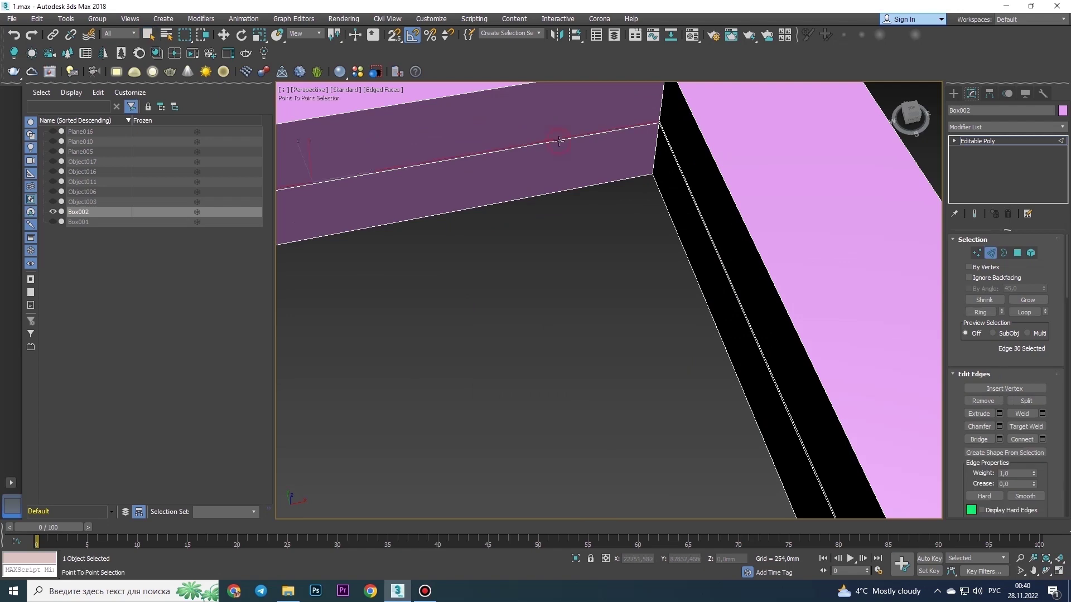
left_click(1043, 414)
Select the frame's corner edges
scroll(801, 363, "down", 5)
scroll(681, 227, "up", 5)
scroll(725, 263, "down", 4)
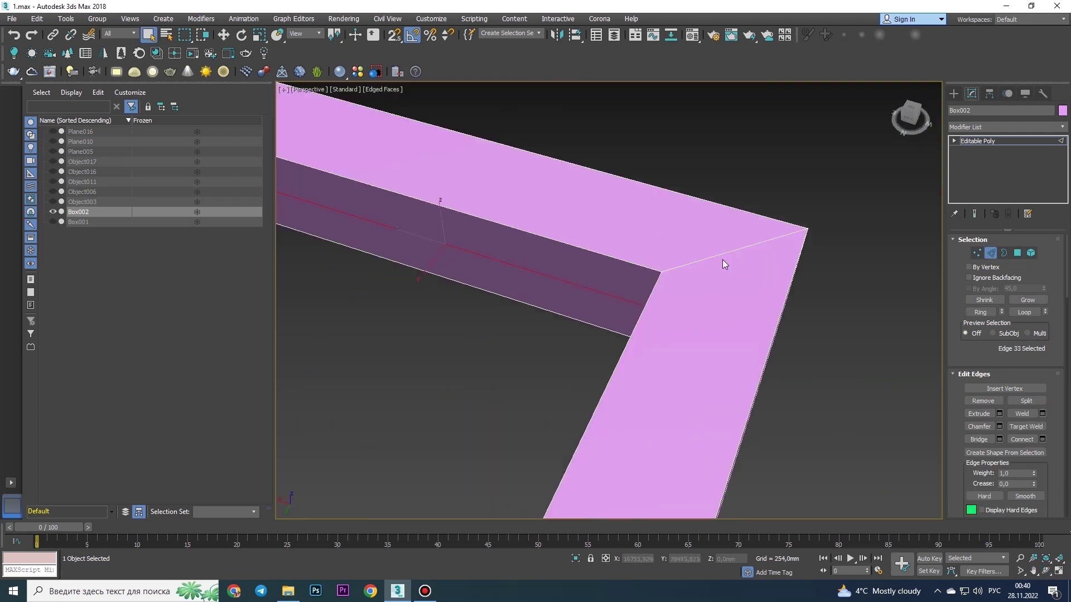
scroll(352, 220, "up", 2)
scroll(477, 187, "down", 2)
scroll(477, 187, "down", 5)
middle_click_drag(558, 251, 474, 251)
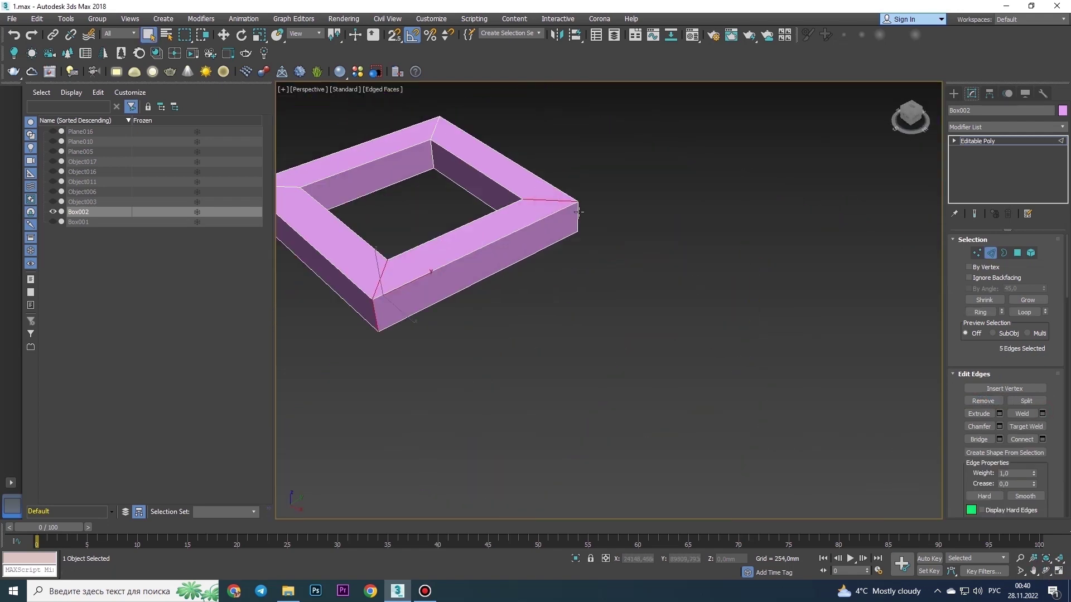
scroll(578, 295, "down", 2)
left_click(578, 295)
middle_click_drag(552, 302, 623, 328, "alt")
Chamfer the 48 selected corner edges and exit Edge mode
key("ctrl+shift+c")
scroll(611, 342, "up", 5)
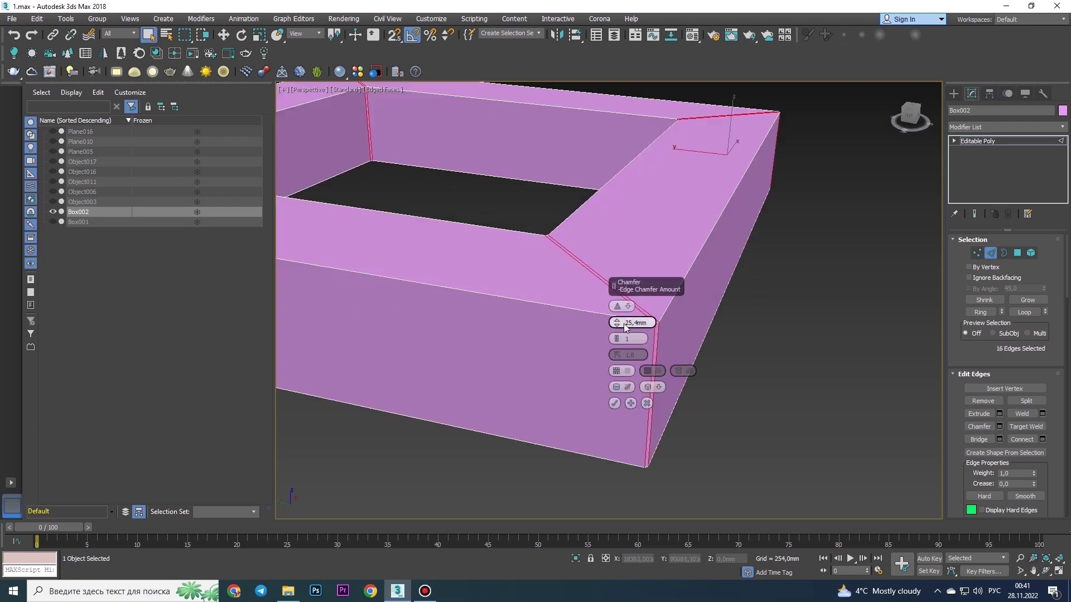
left_click(614, 402)
scroll(614, 403, "down", 5)
middle_click_drag(614, 402, 643, 347, "alt")
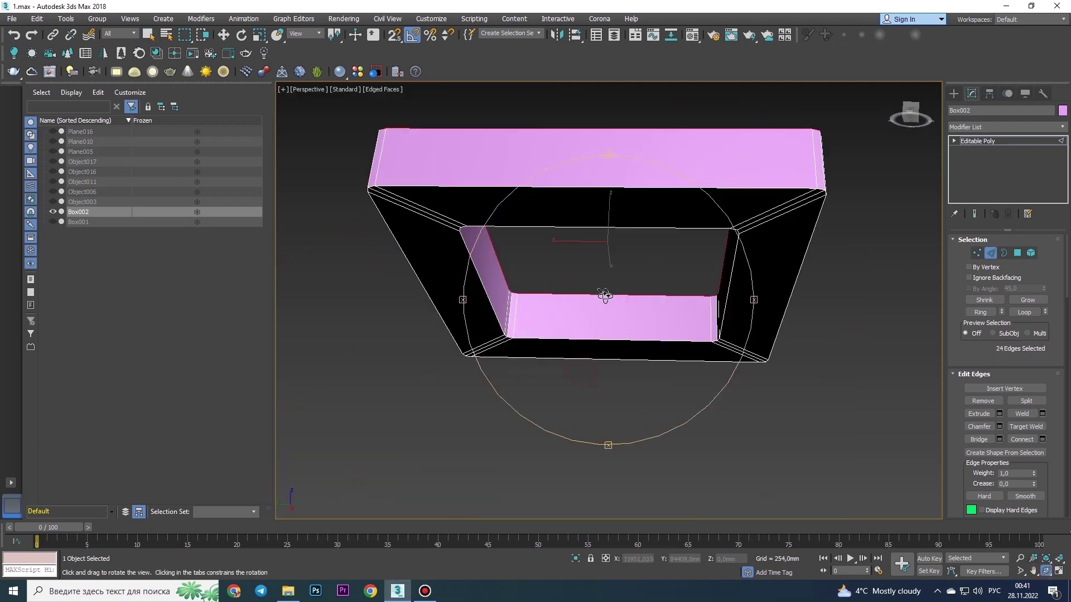
scroll(644, 347, "up", 5)
key("ctrl+shift+c")
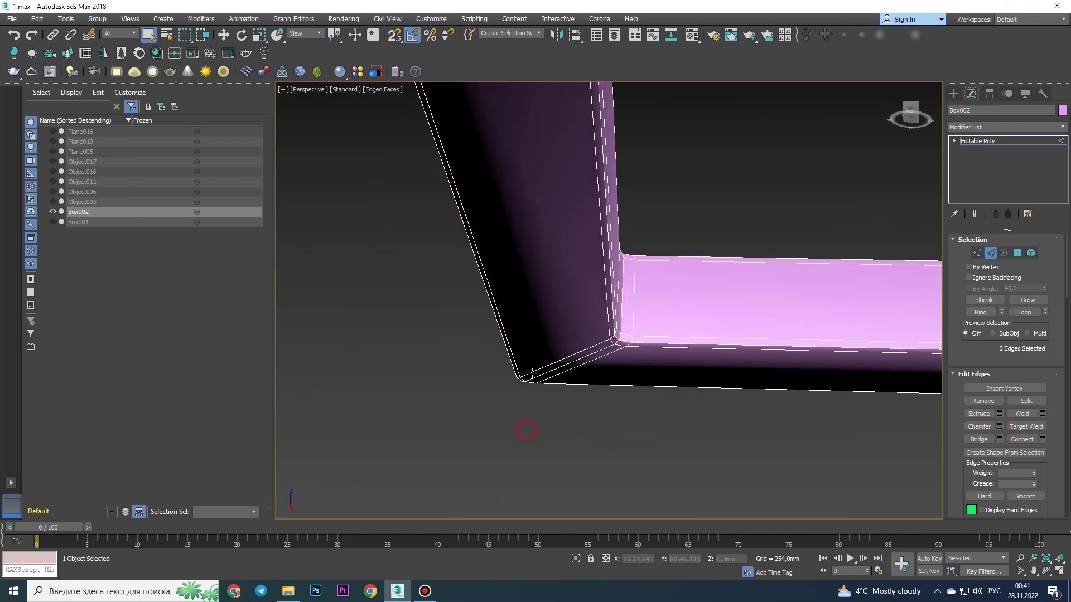
scroll(533, 372, "down", 5)
middle_click_drag(532, 373, 718, 299, "alt")
key("2")
scroll(717, 299, "up", 4)
Return to Edge mode and open Extrude settings on the frame's seam edges
key("r")
scroll(623, 348, "down", 2)
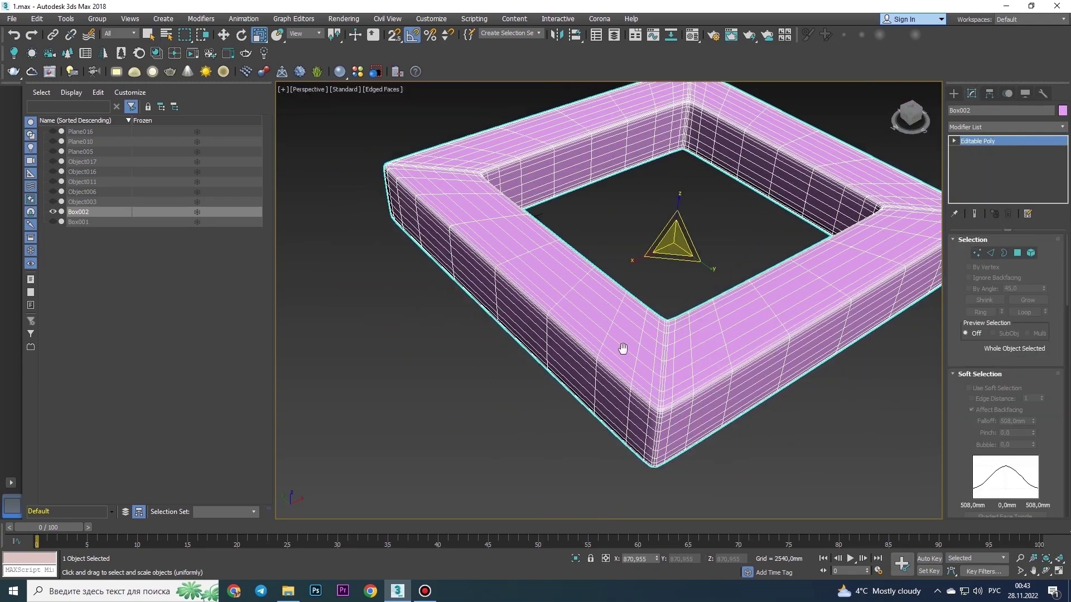
scroll(623, 348, "up", 4)
scroll(684, 299, "down", 3)
key("2")
scroll(638, 358, "up", 3)
scroll(646, 286, "down", 3)
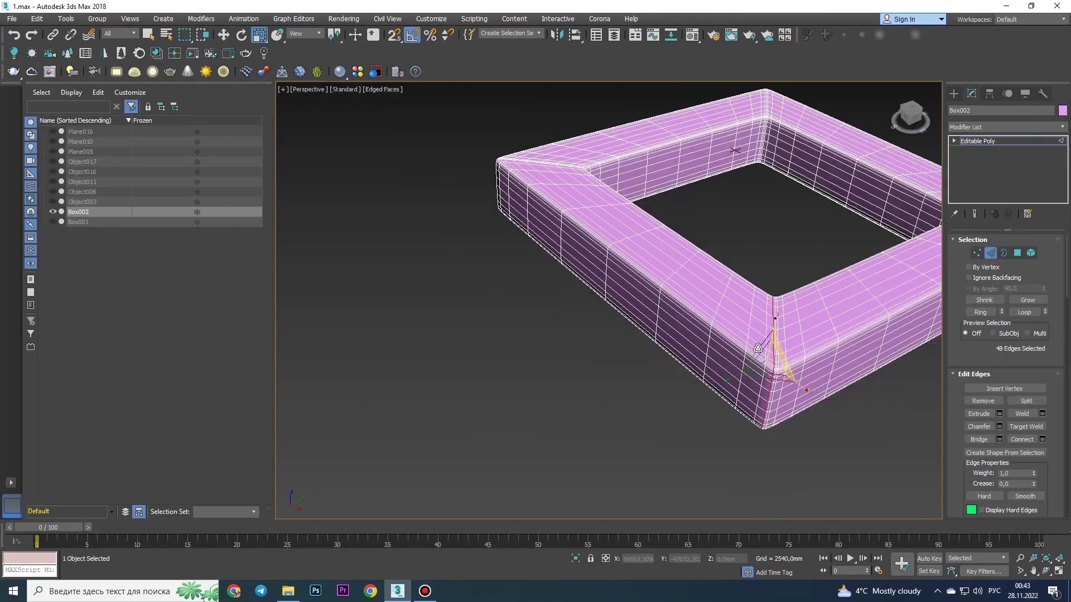
scroll(642, 329, "up", 5)
scroll(667, 361, "down", 5)
scroll(614, 340, "up", 5)
key("shift+e")
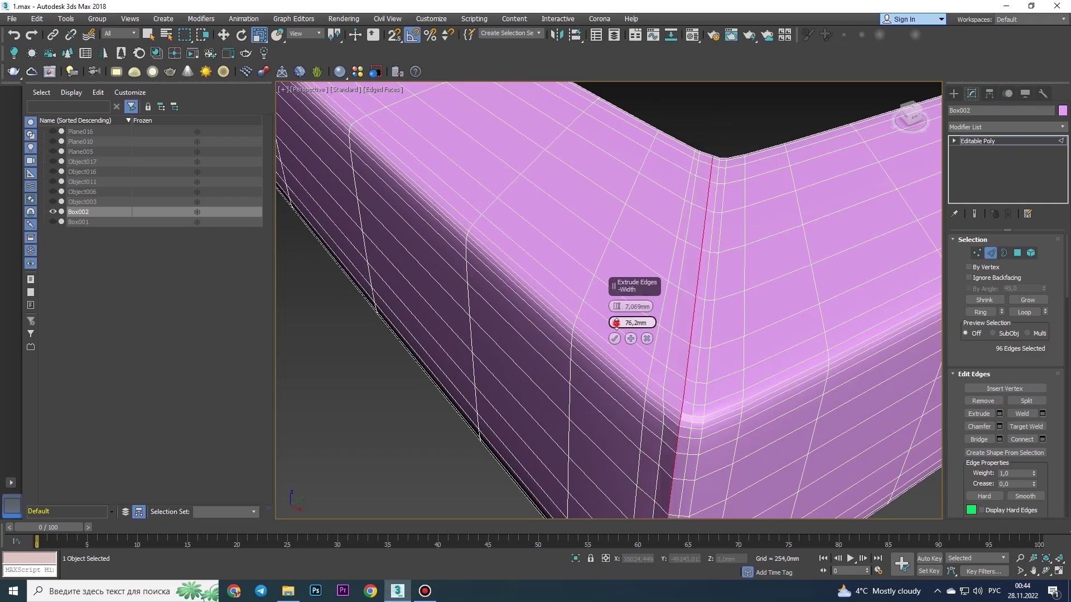
scroll(616, 323, "up", 2)
Cancel the extrusion and chamfer the seam edges instead
key("Escape")
scroll(614, 329, "up", 2)
key("ctrl+shift+c")
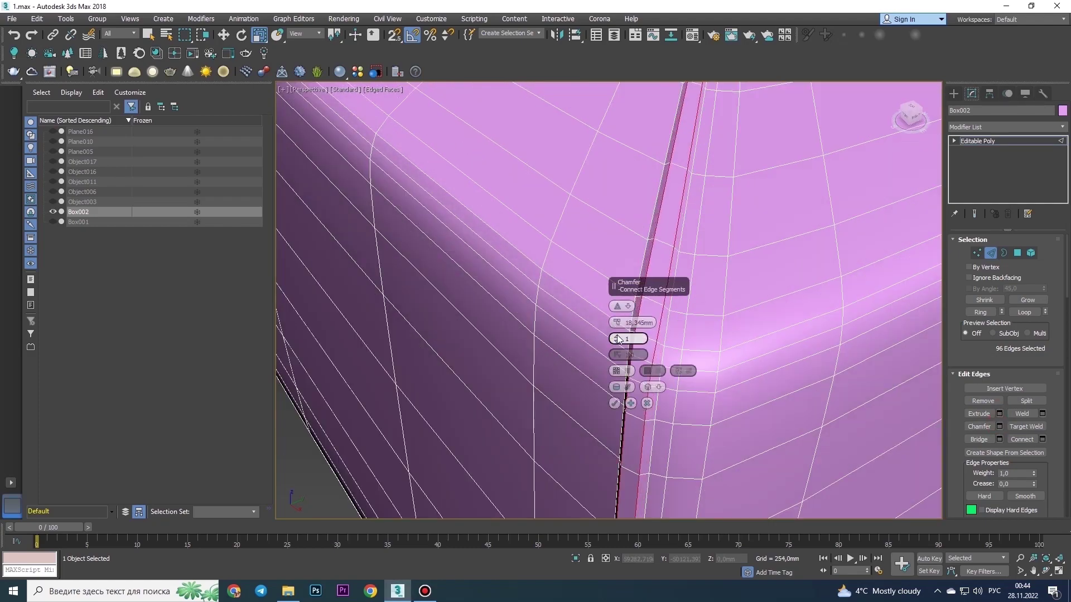
left_click(614, 402)
scroll(669, 357, "down", 5)
scroll(725, 259, "up", 5)
Select the chamfered seam strip polygons as the separated piping strip
key("4")
middle_click_drag(725, 259, 742, 334, "alt")
scroll(561, 366, "up", 5)
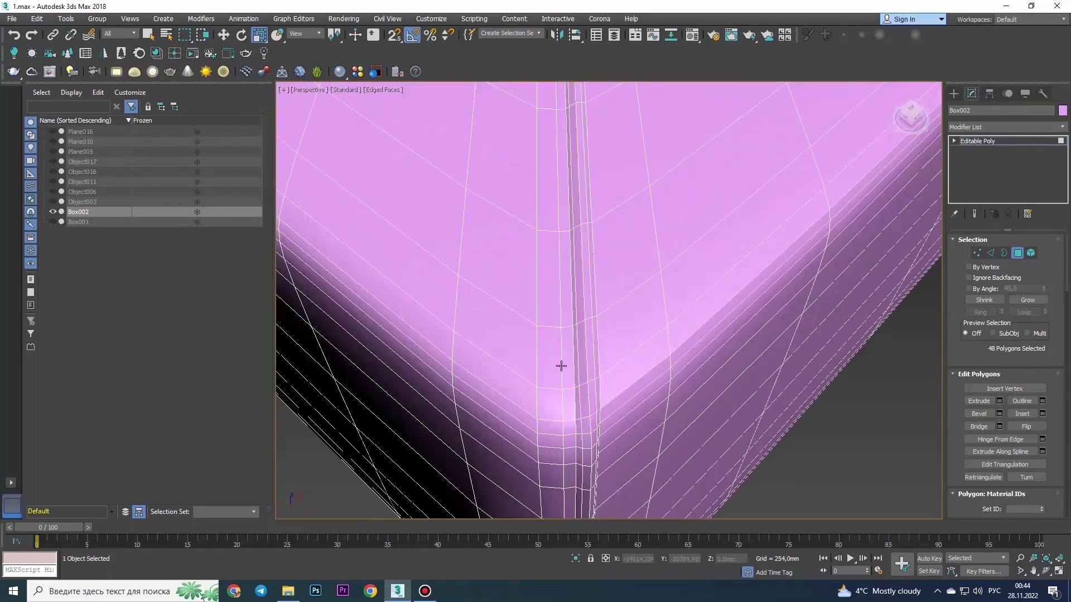
scroll(562, 366, "down", 5)
scroll(557, 353, "up", 5)
left_click(585, 383, "ctrl")
scroll(593, 382, "down", 5)
key("w")
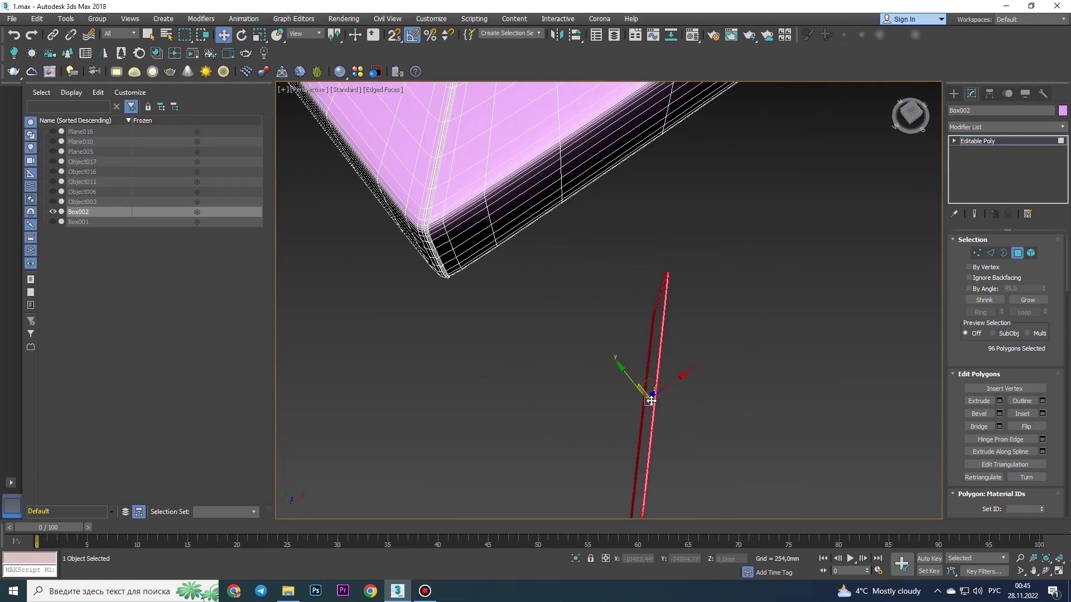
left_click_drag(732, 287, 607, 385)
Add a Shell modifier to the piping strip and inspect the thickened band
left_click(964, 195)
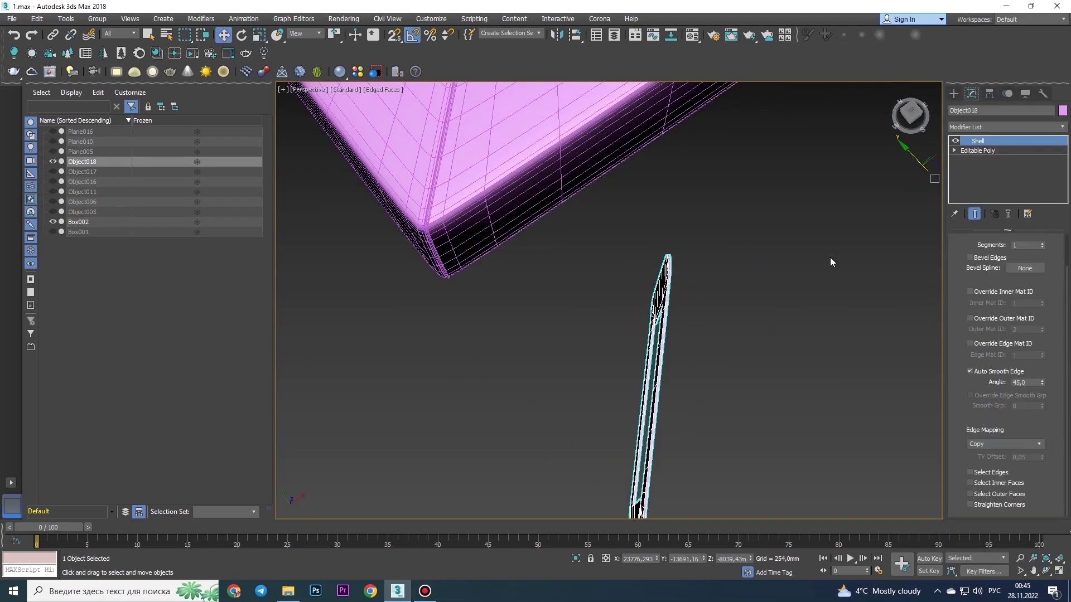
scroll(830, 258, "up", 5)
middle_click_drag(712, 246, 725, 240, "alt")
mouse_move(726, 240)
left_mouse_down()
mouse_move(640, 296)
mouse_move(605, 190)
left_mouse_up()
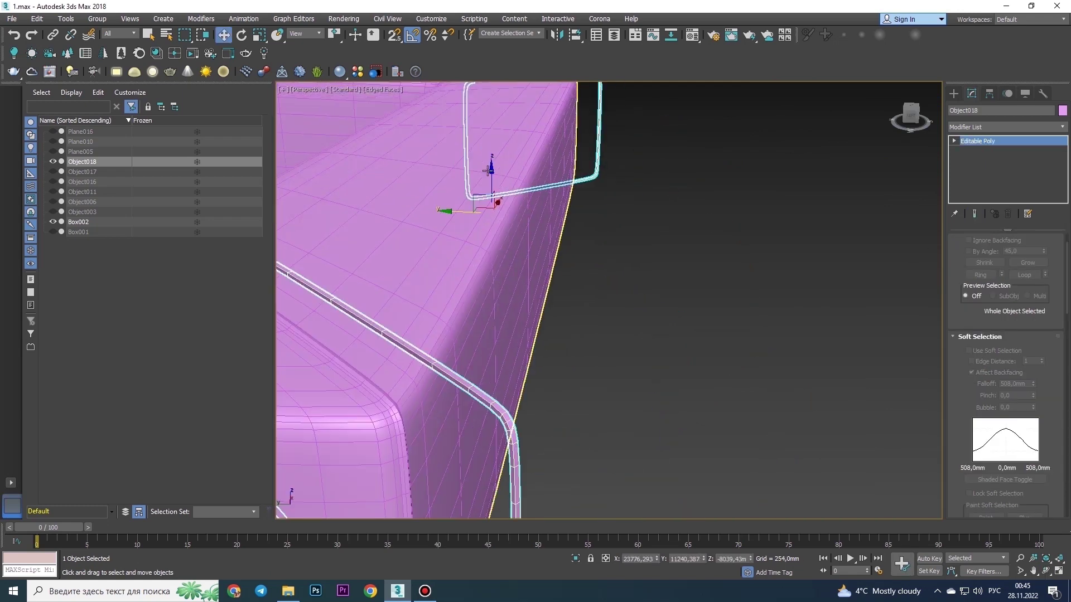
middle_click_drag(419, 206, 557, 342, "alt")
key("alt+w")
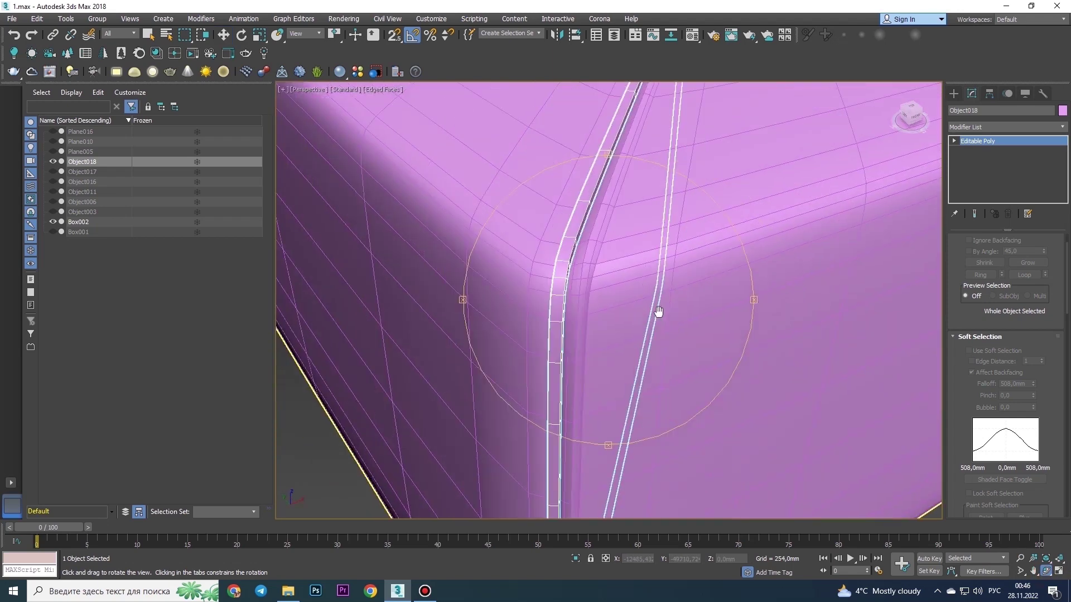
scroll(661, 258, "up", 3)
key("w")
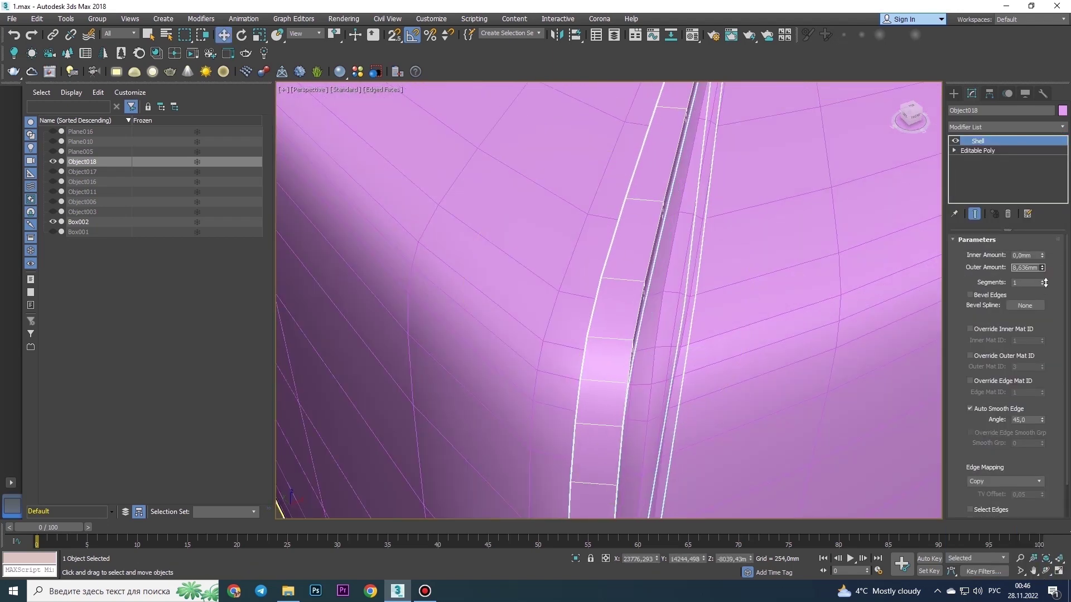
Collapse the shell, hide Box002, and detach the piping tube as Object019
left_click(54, 223)
key("ctrl+z")
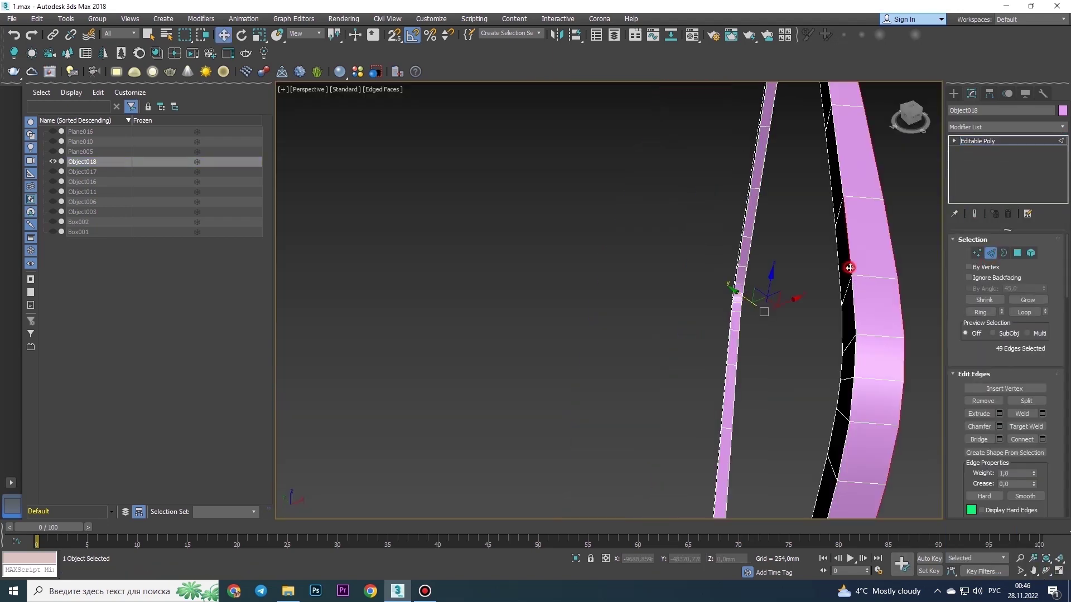
middle_click_drag(740, 246, 401, 240)
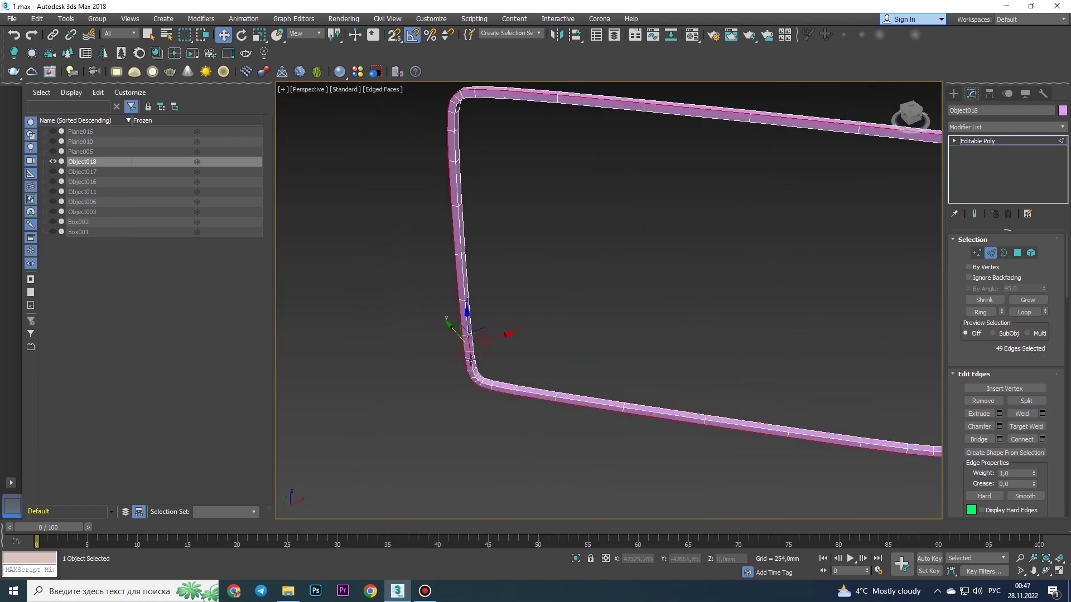
middle_click_drag(471, 360, 547, 279, "alt")
left_click(547, 279, "ctrl")
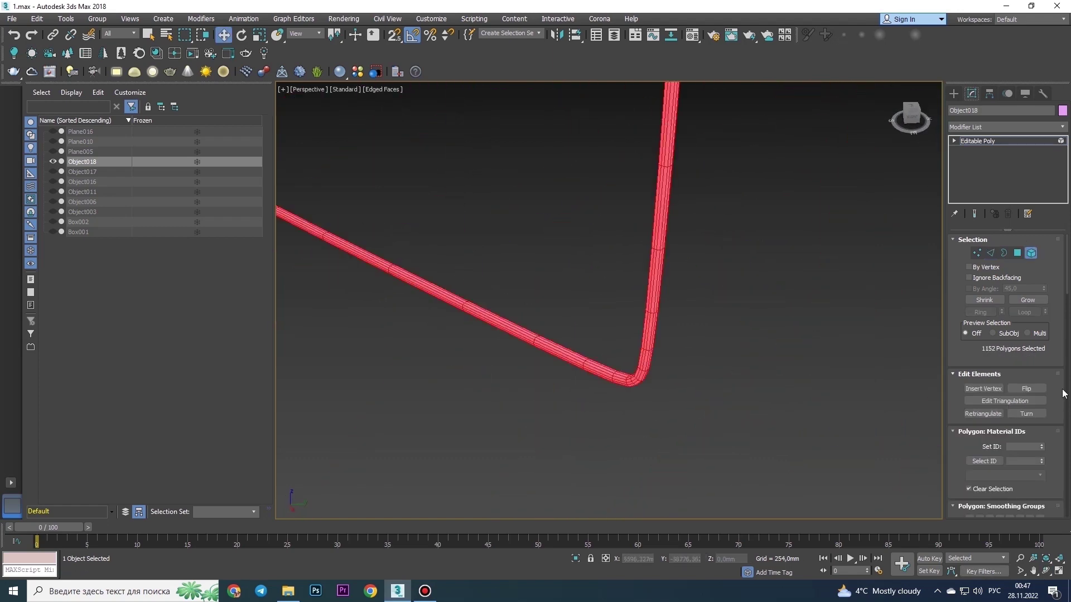
left_click(557, 309)
Unhide Box002 and select it for editing
left_click(53, 222)
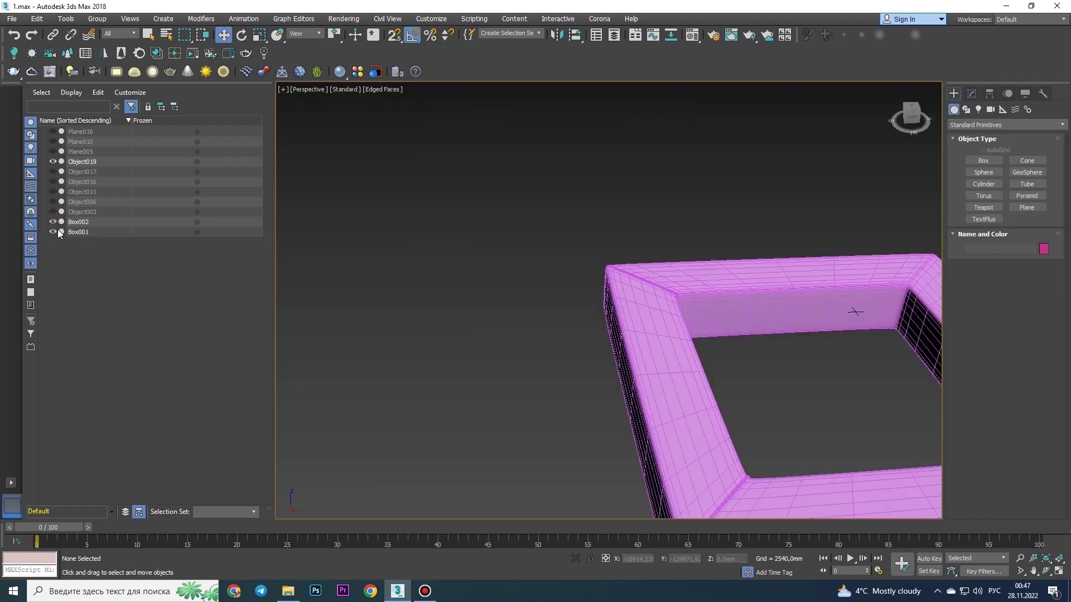
middle_click_drag(624, 422, 558, 335, "alt")
left_click(972, 94)
scroll(558, 335, "up", 5)
scroll(504, 299, "down", 4)
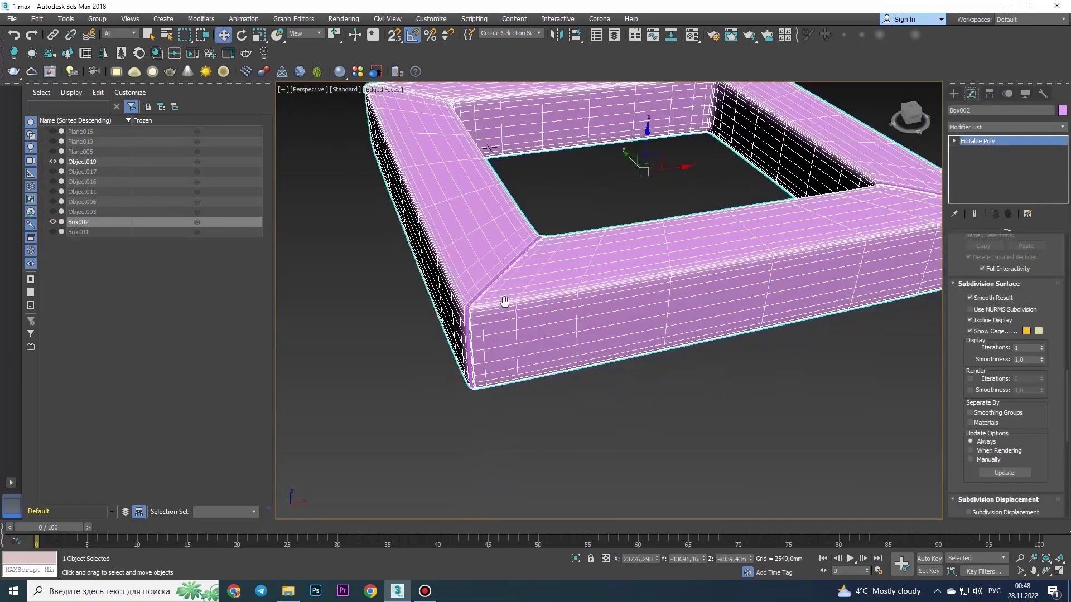
scroll(672, 280, "up", 4)
middle_click_drag(671, 281, 655, 284, "alt")
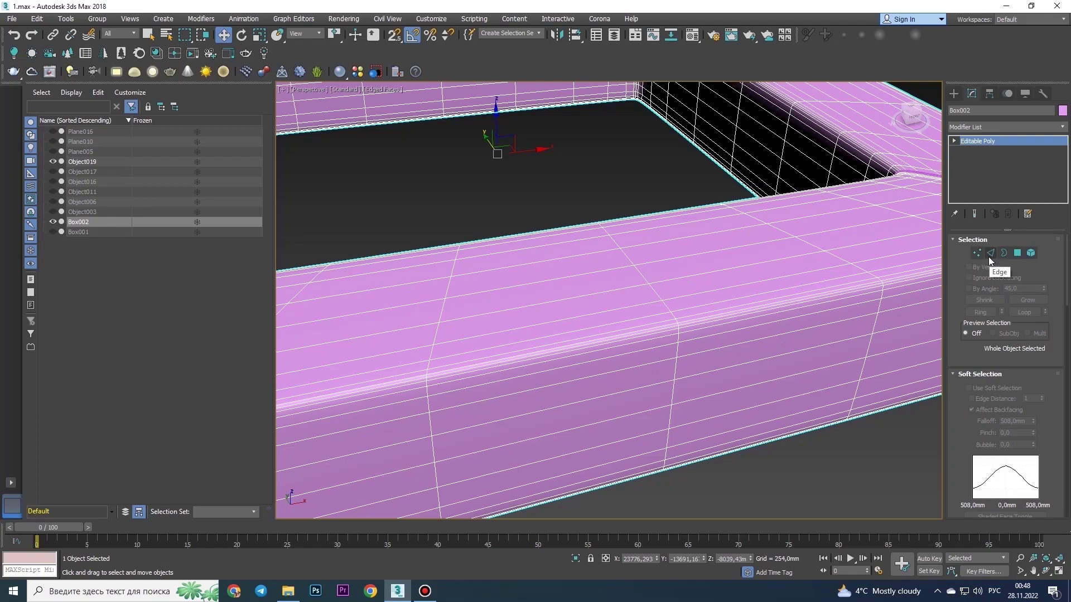
left_click(1018, 252)
mouse_move(604, 350)
middle_mouse_down("alt")
mouse_move(634, 232)
mouse_move(656, 280)
middle_mouse_up("alt")
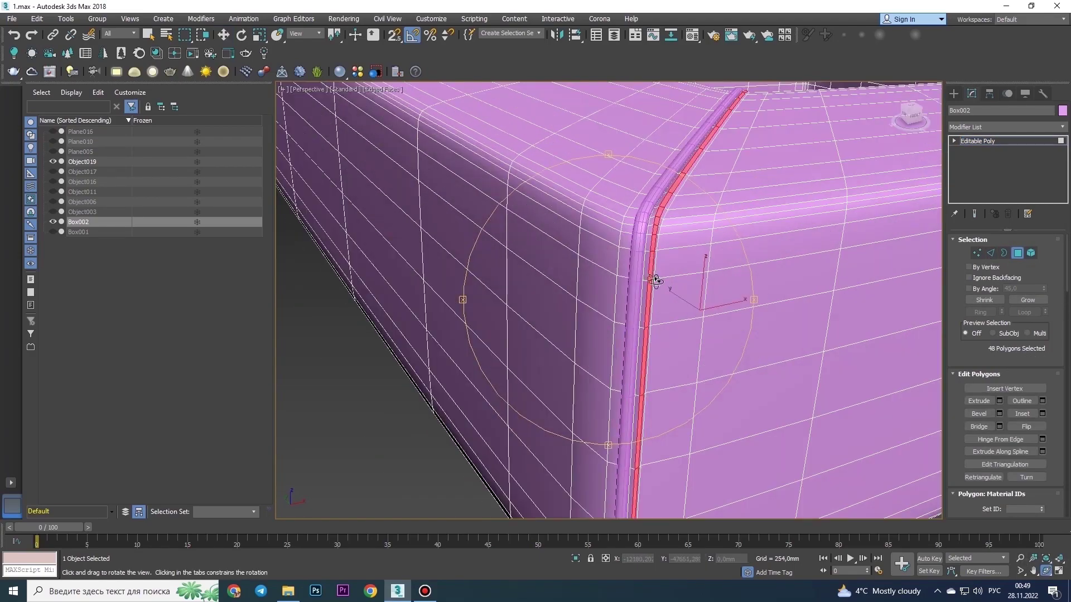
scroll(656, 281, "down", 5)
scroll(591, 296, "up", 5)
scroll(625, 379, "down", 4)
middle_click_drag(625, 379, 652, 286, "alt")
key("w")
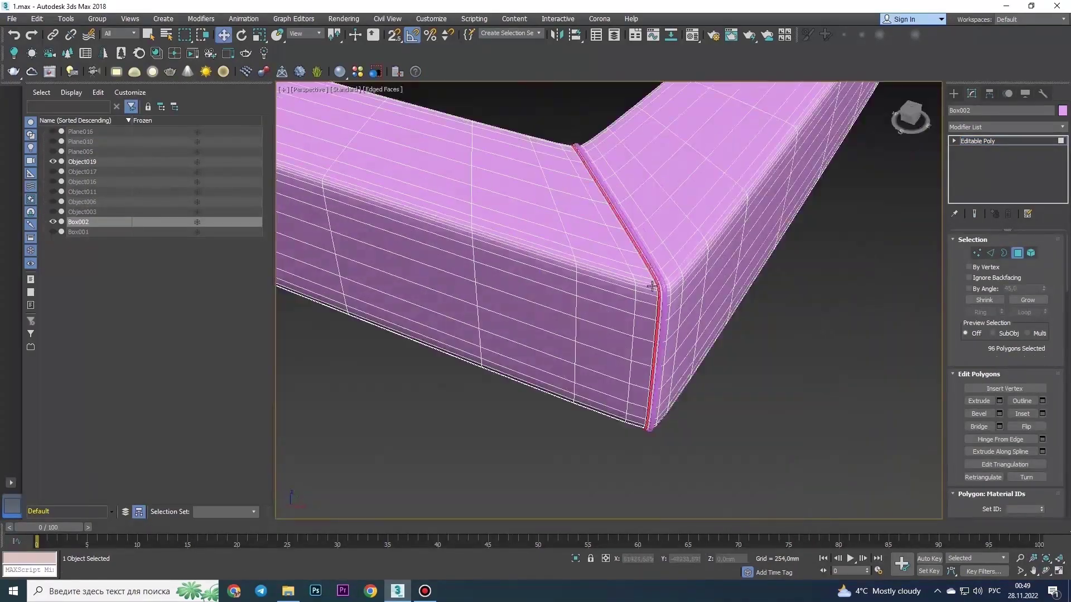
scroll(652, 286, "down", 4)
left_click_drag(617, 283, 618, 285, "shift")
left_click(573, 307)
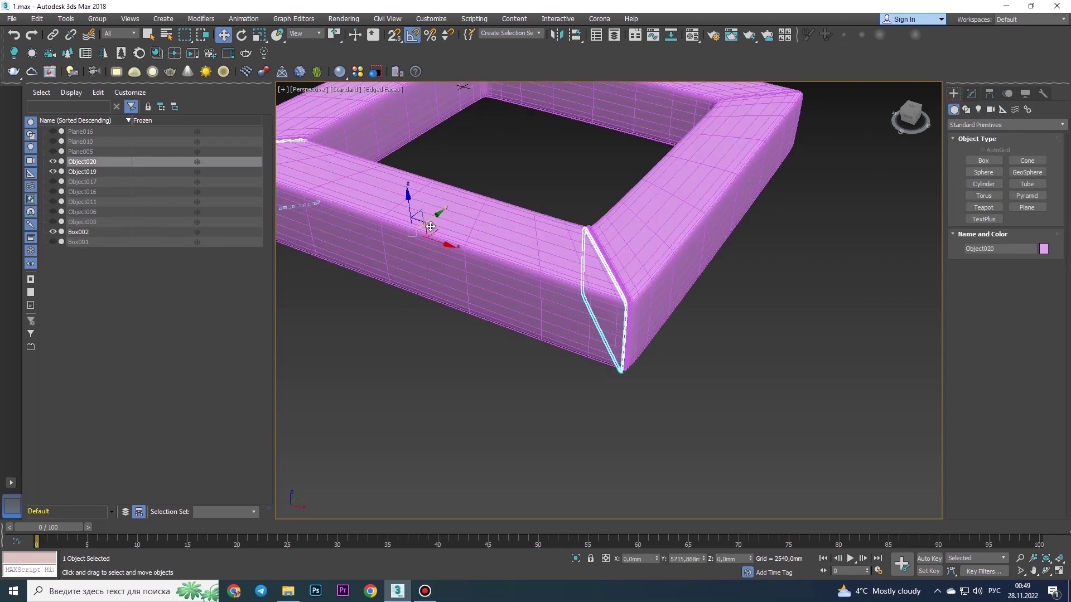
scroll(431, 226, "up", 5)
key("alt+w")
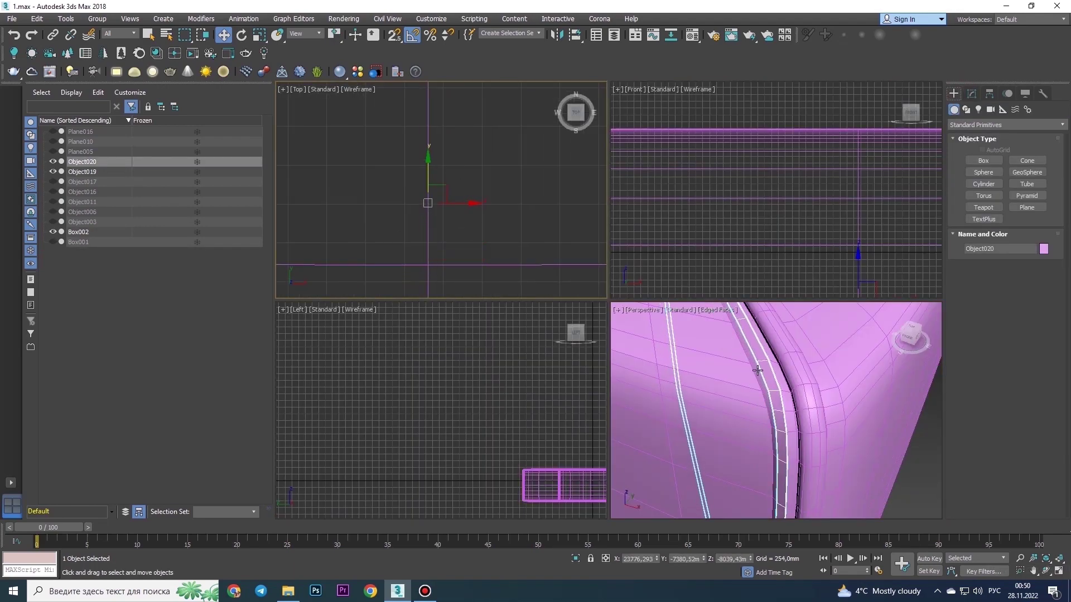
key("alt+w")
middle_click_drag(609, 280, 700, 246, "alt")
key("4")
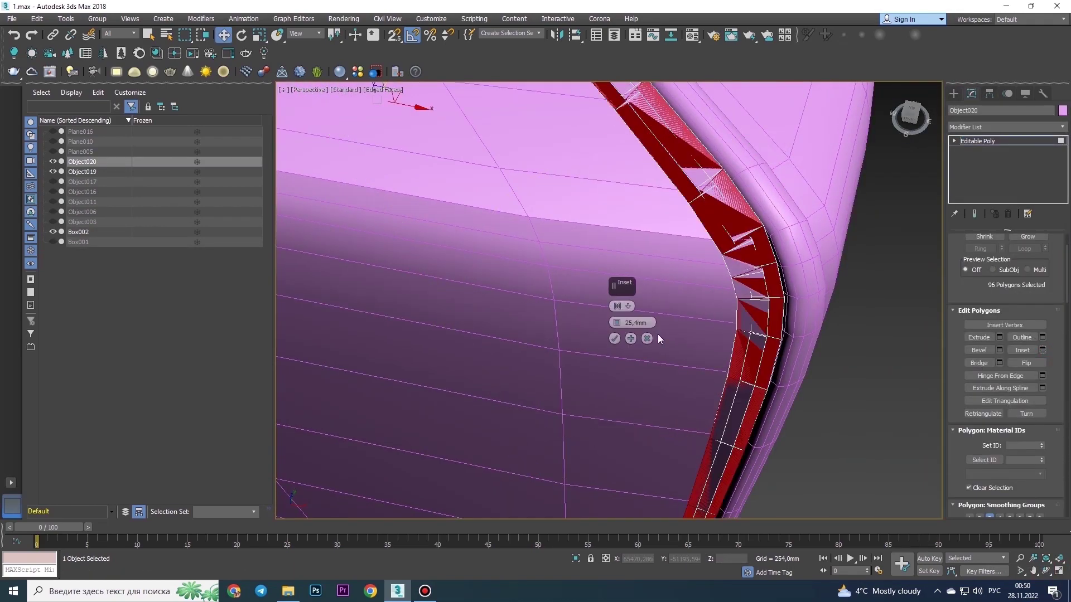
left_click(614, 339)
scroll(1066, 357, "down", 5)
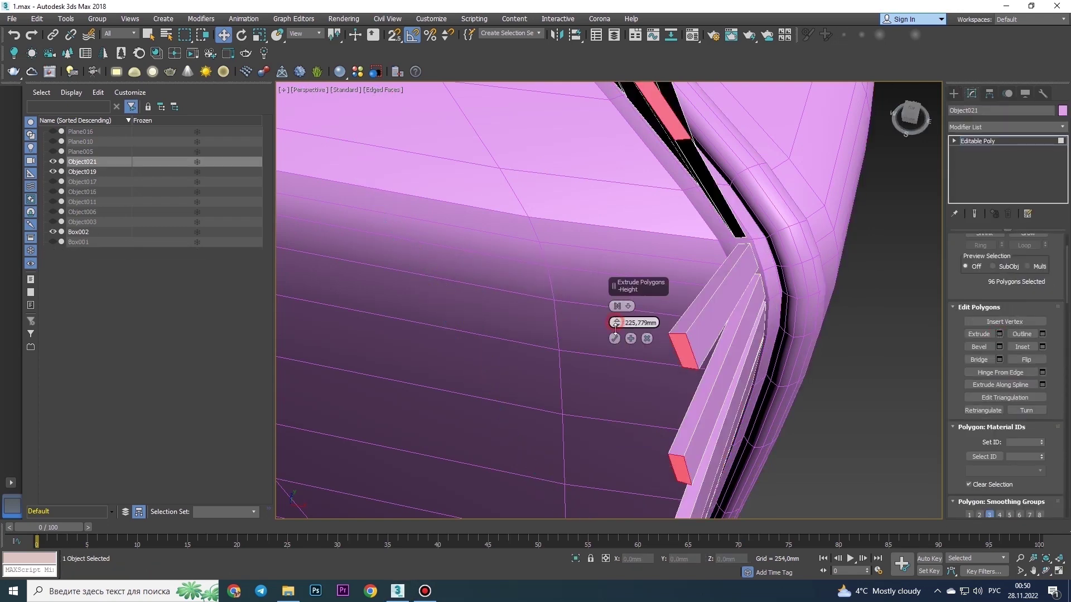
left_click(1047, 571)
left_click_drag(613, 290, 617, 325)
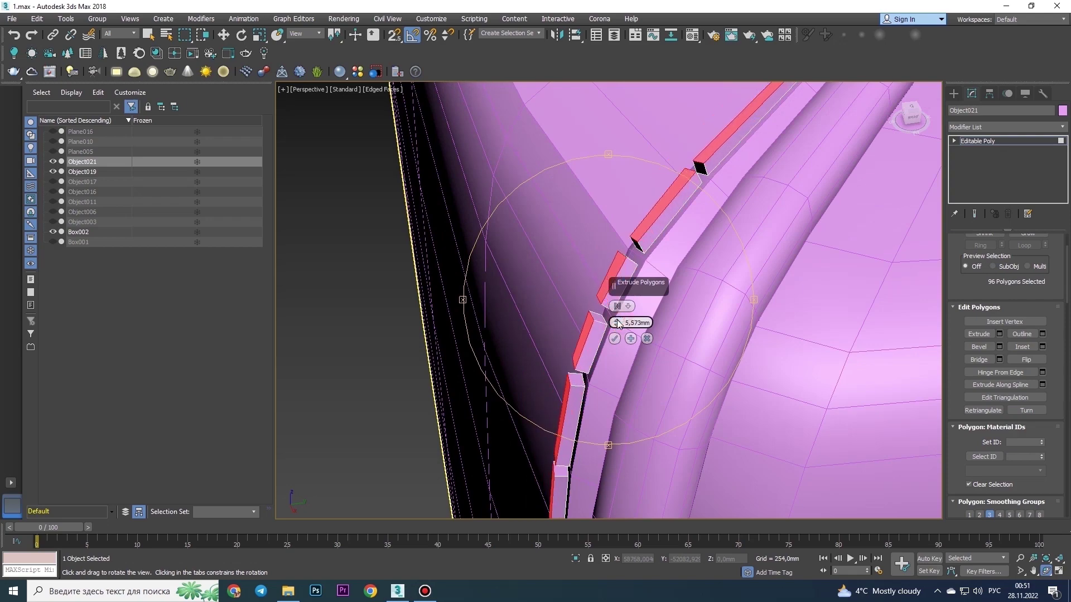
scroll(617, 323, "down", 5)
left_click(982, 140)
key("w")
scroll(669, 279, "up", 3)
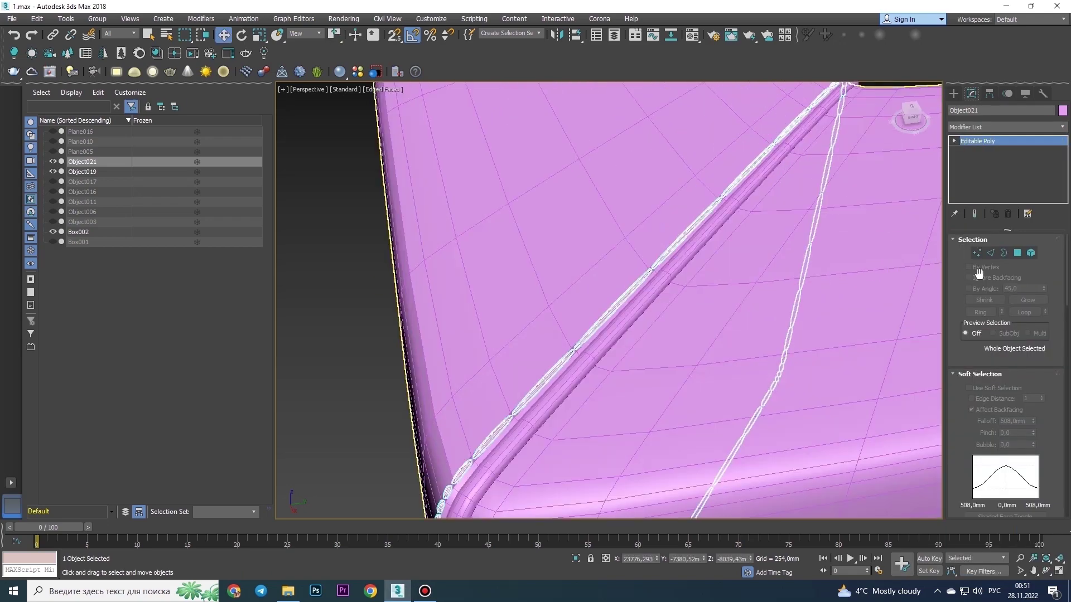
key("5")
left_click(617, 308)
scroll(653, 287, "down", 5)
middle_click_drag(653, 287, 633, 203, "alt")
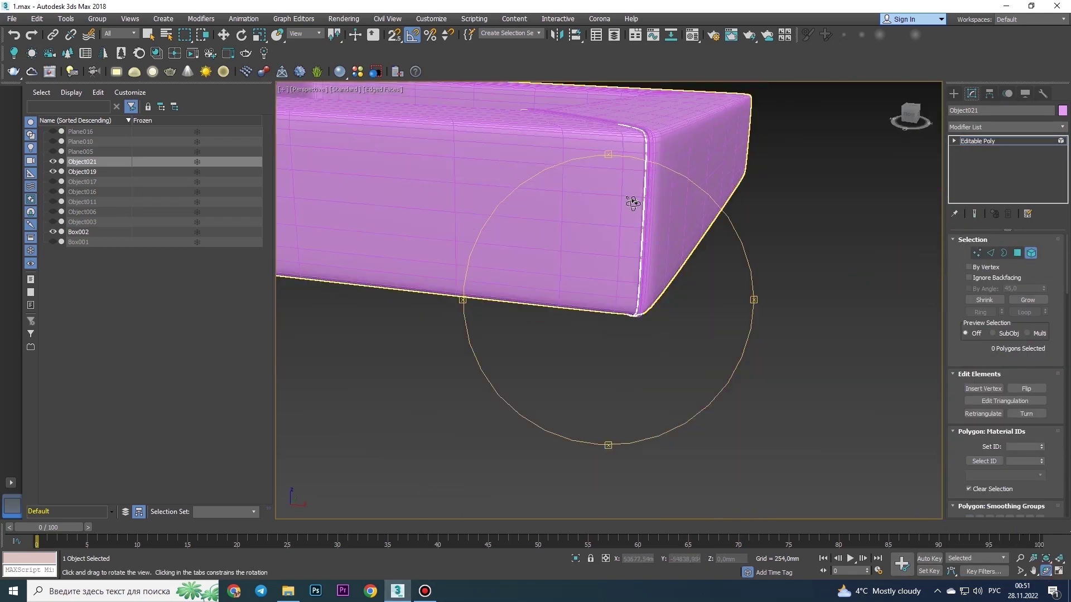
scroll(599, 229, "up", 5)
middle_click_drag(414, 353, 452, 296, "alt")
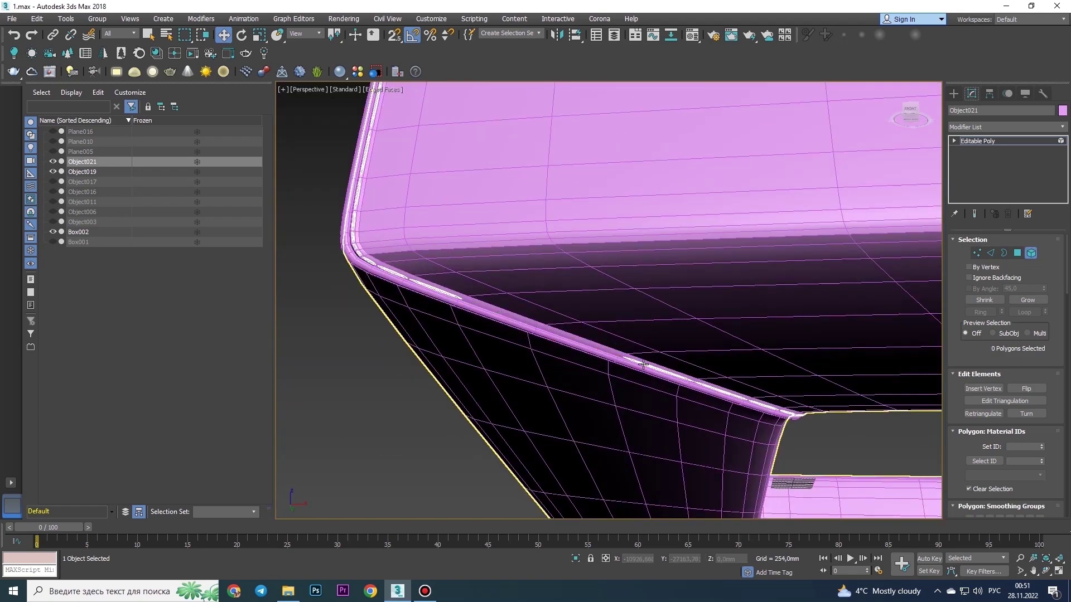
left_click_drag(608, 300, 596, 237)
key("alt+w")
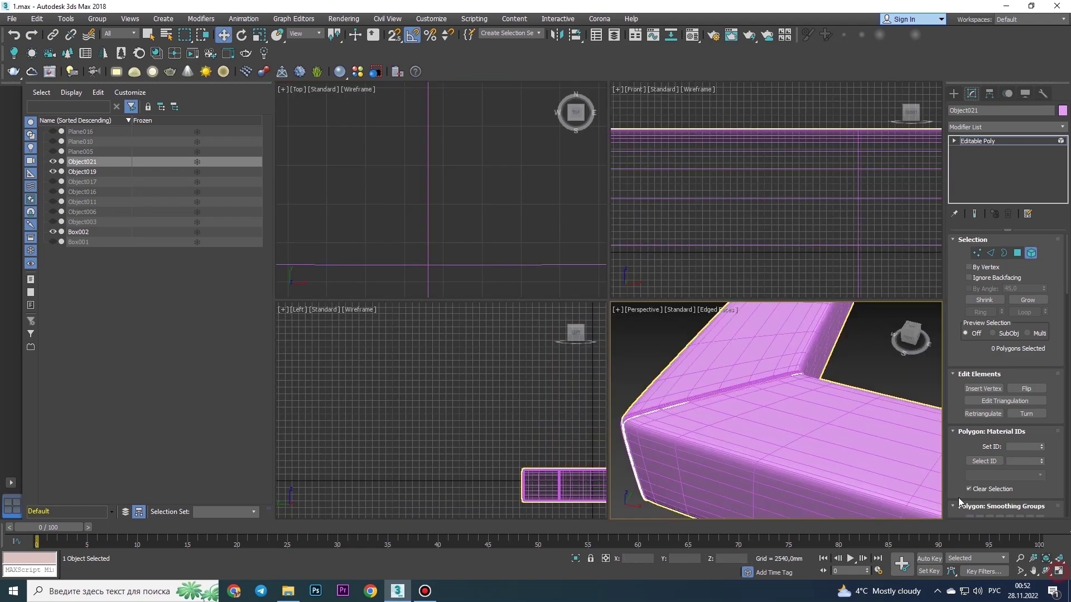
scroll(559, 268, "down", 3)
middle_click_drag(559, 267, 485, 184)
scroll(456, 225, "up", 3)
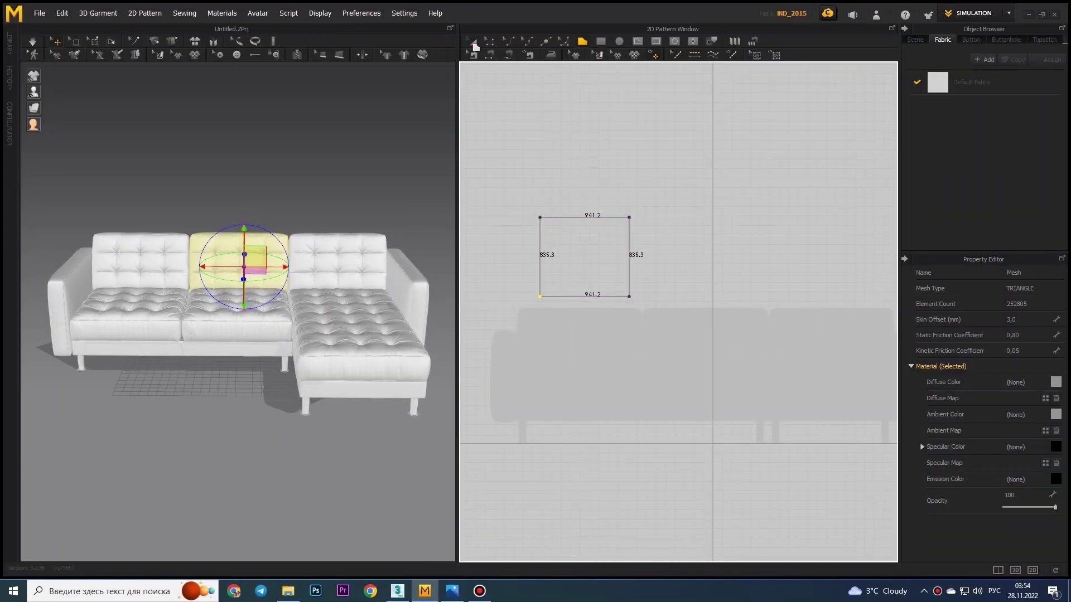
Paste a duplicate of the square pillow pattern and select all the pattern pieces
key("ctrl+v")
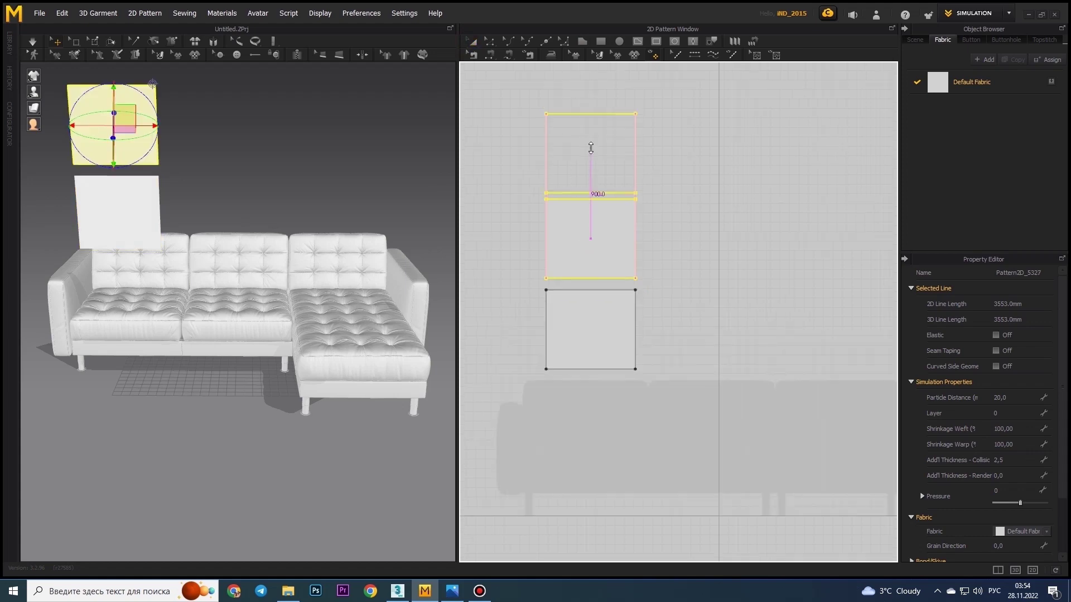
right_click_drag(201, 156, 185, 181)
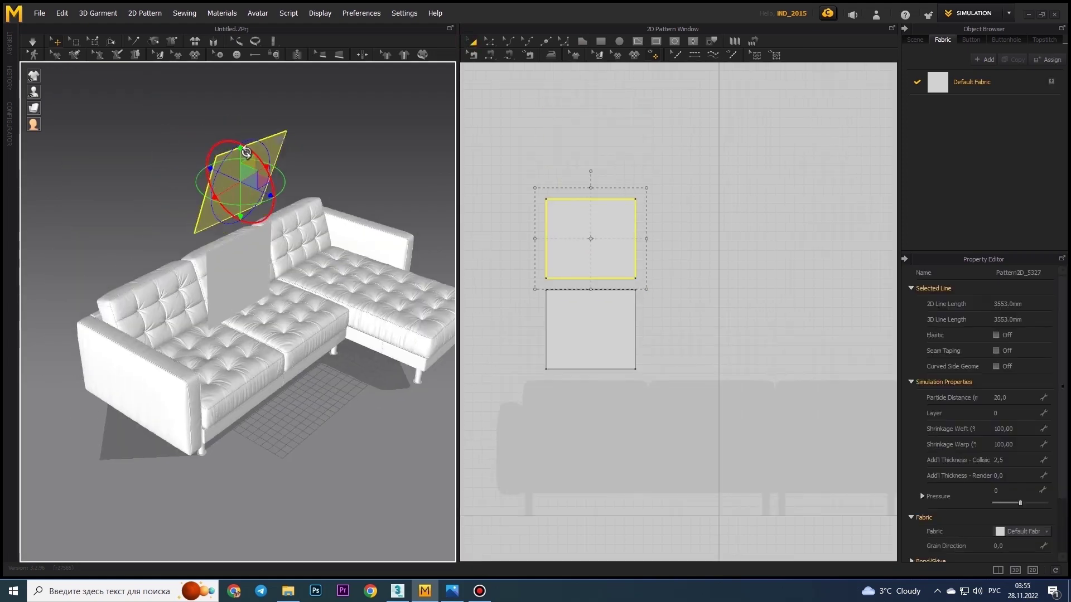
scroll(249, 281, "up", 3)
scroll(578, 262, "up", 2)
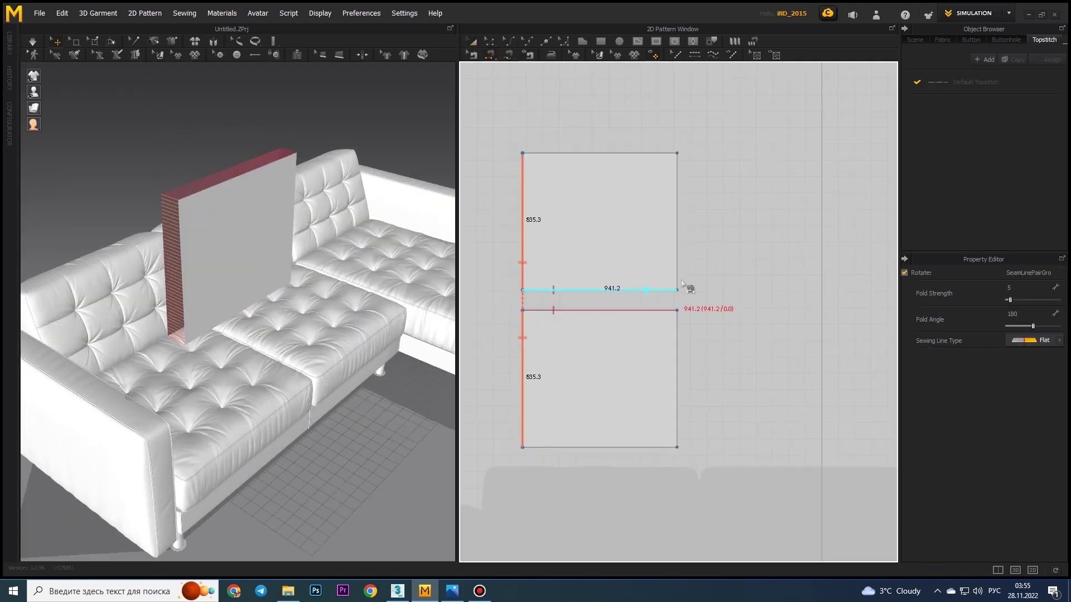
left_click(472, 44)
key("ctrl+a")
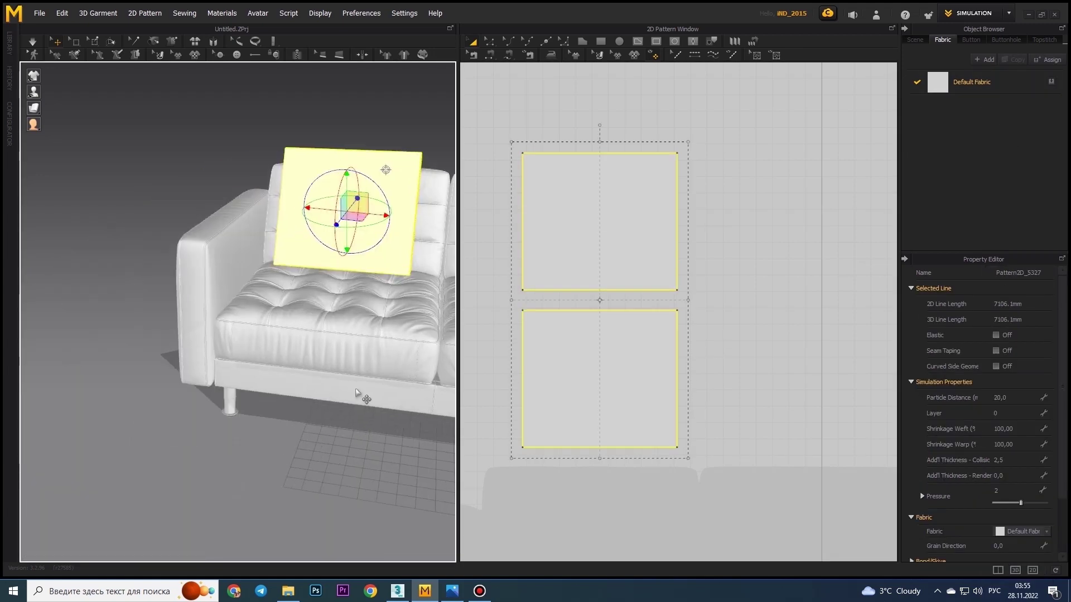
Select the right-hand pattern pairs and position them along the sofa backrest
mouse_move(357, 393)
right_mouse_down()
mouse_move(275, 407)
mouse_move(299, 435)
mouse_move(306, 383)
mouse_move(285, 423)
right_mouse_up()
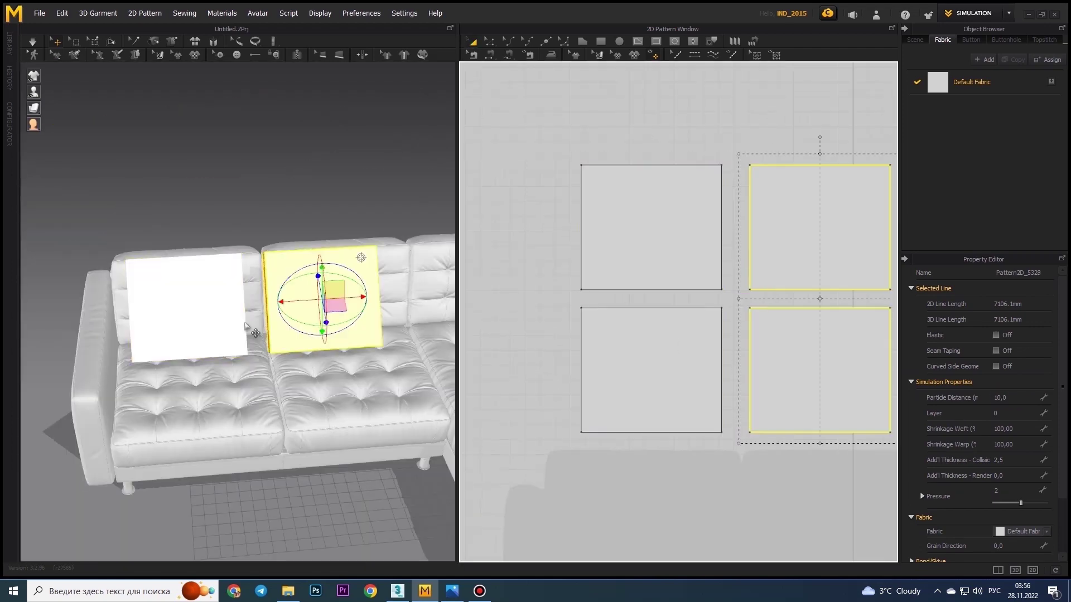
mouse_move(230, 311)
right_mouse_down()
mouse_move(218, 411)
mouse_move(167, 335)
mouse_move(74, 244)
mouse_move(167, 279)
mouse_move(251, 223)
right_mouse_up()
left_click(781, 234)
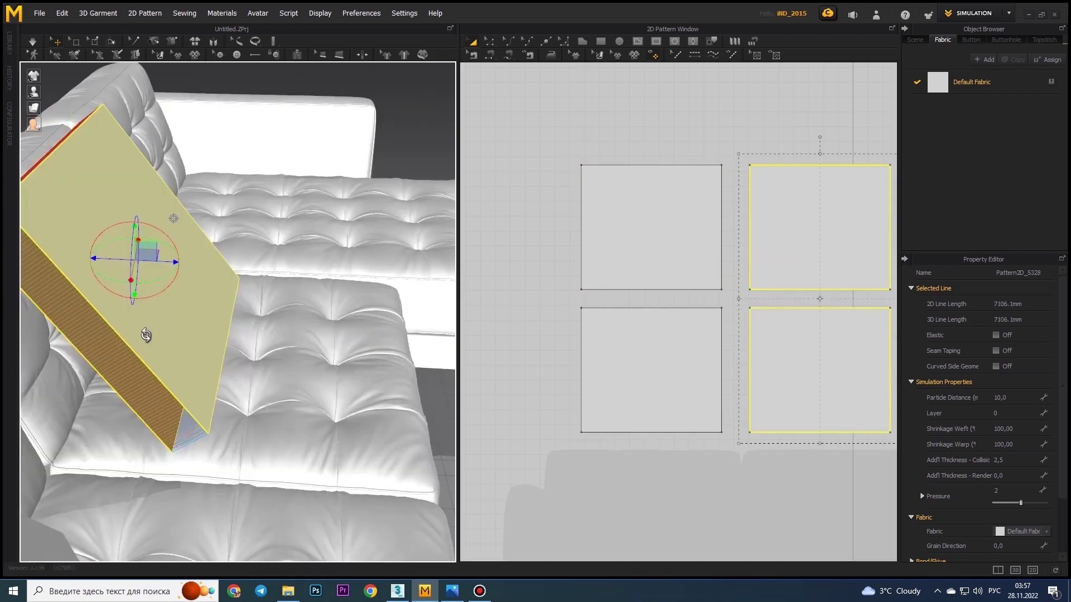
mouse_move(148, 335)
right_mouse_down()
mouse_move(194, 183)
mouse_move(224, 279)
right_mouse_up()
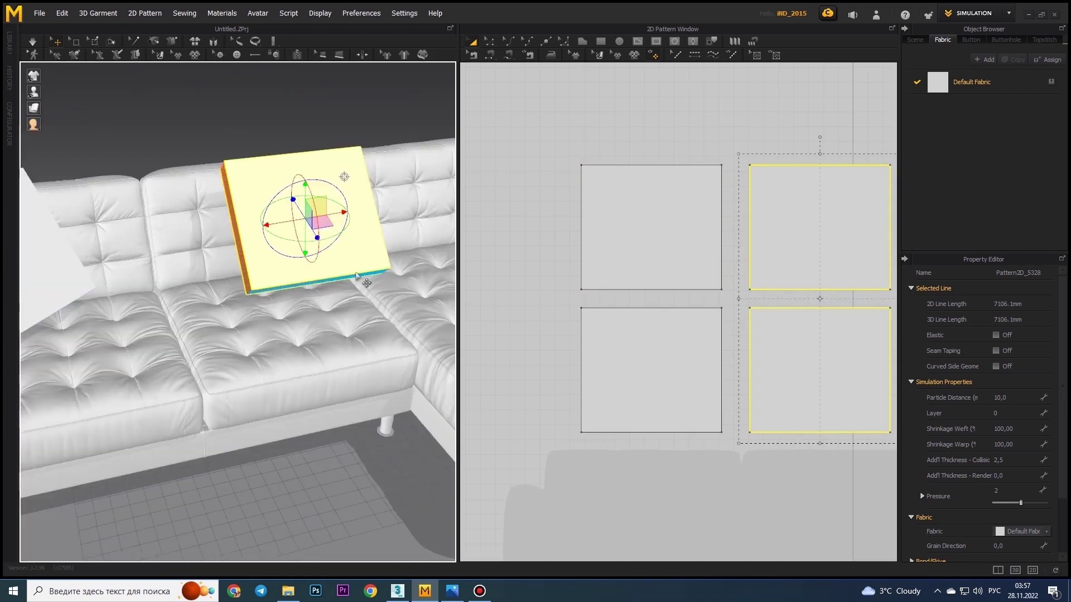
scroll(766, 333, "down", 3)
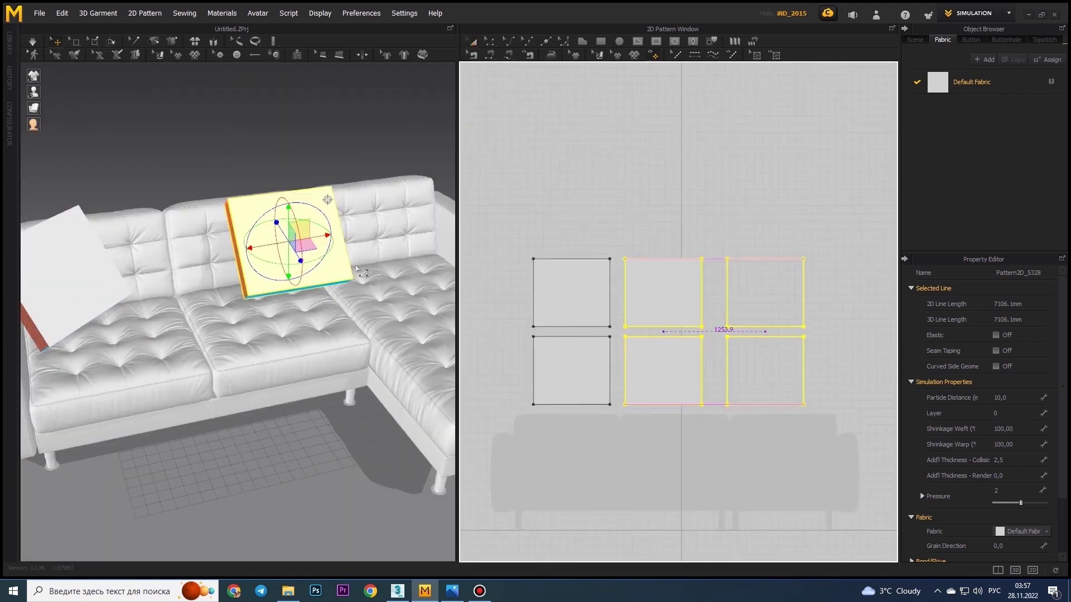
left_click(357, 269)
right_click_drag(357, 269, 250, 237)
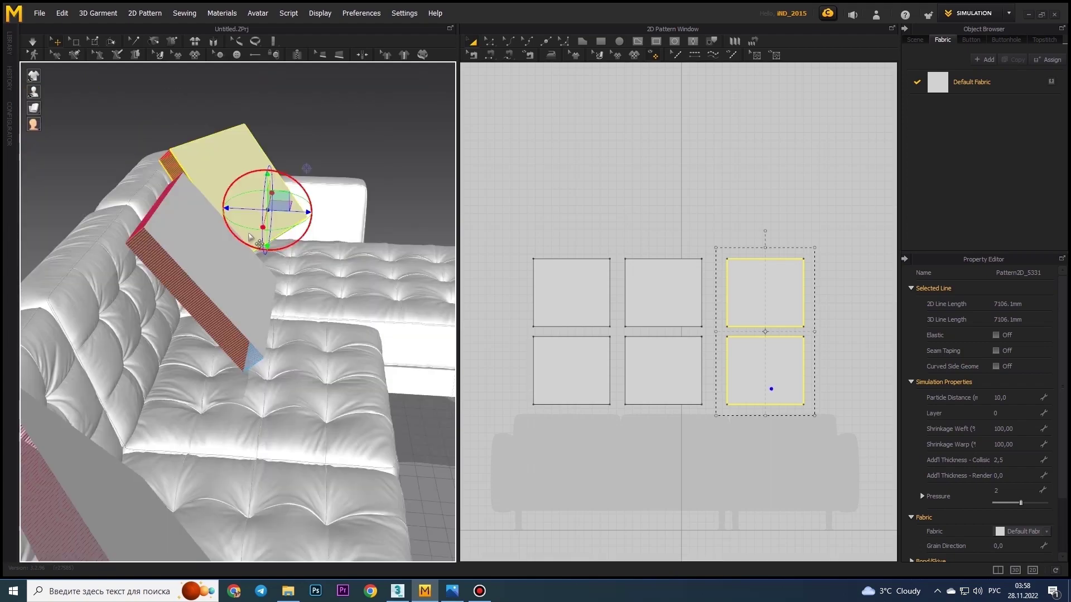
scroll(296, 453, "down", 5)
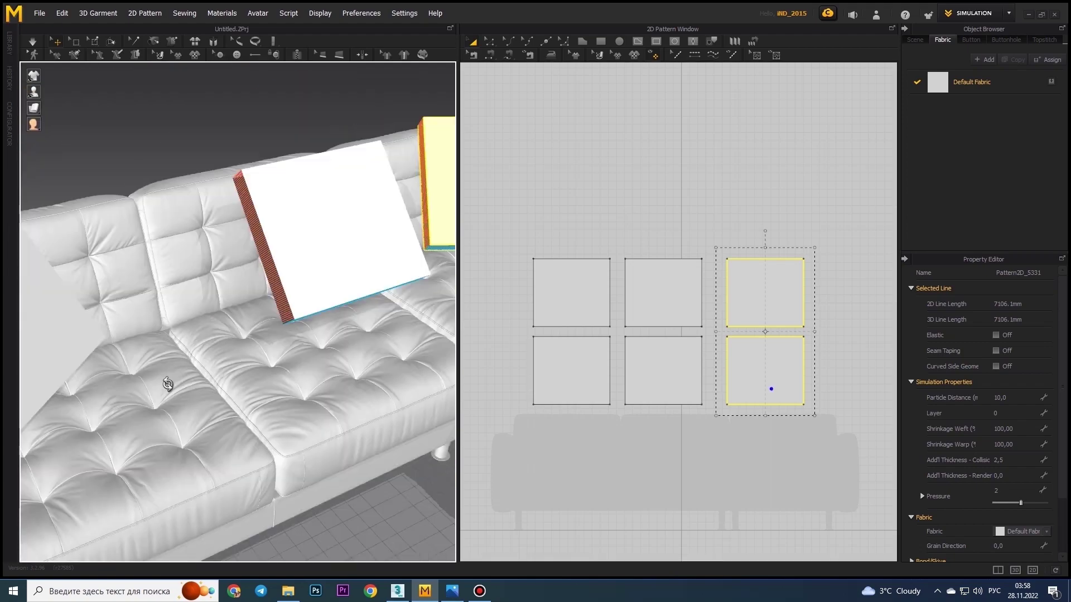
right_click_drag(296, 453, 223, 335)
left_click_drag(458, 313, 723, 313)
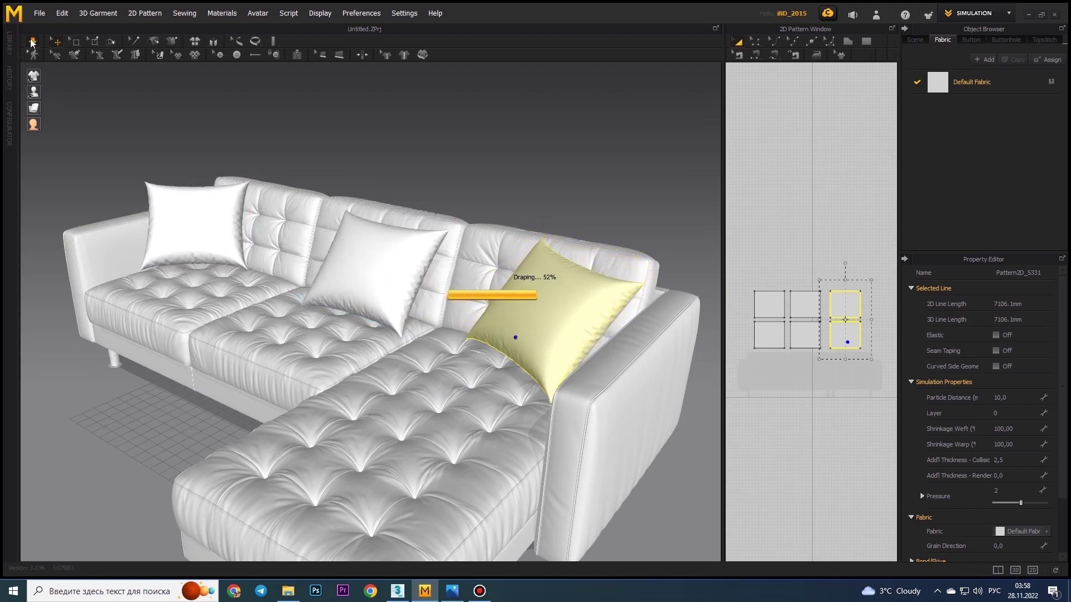
Stop the drape, select the middle pillow and run a short simulation
left_click(31, 42)
mouse_move(359, 246)
right_mouse_down()
mouse_move(502, 306)
mouse_move(750, 310)
right_mouse_up()
left_click(385, 228)
scroll(385, 228, "up", 5)
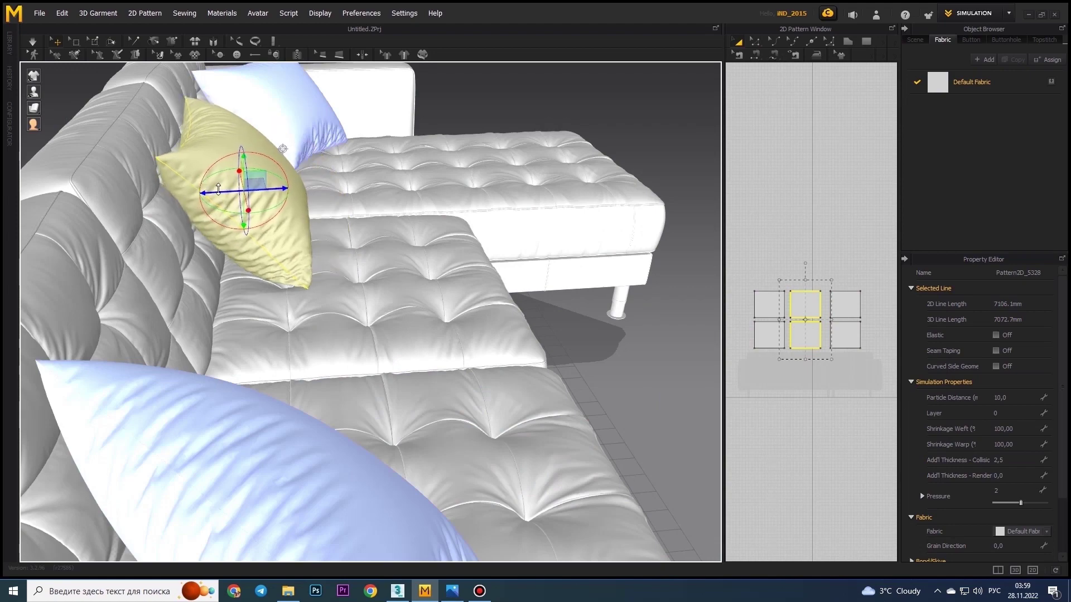
right_click_drag(334, 279, 224, 268)
left_click(32, 44)
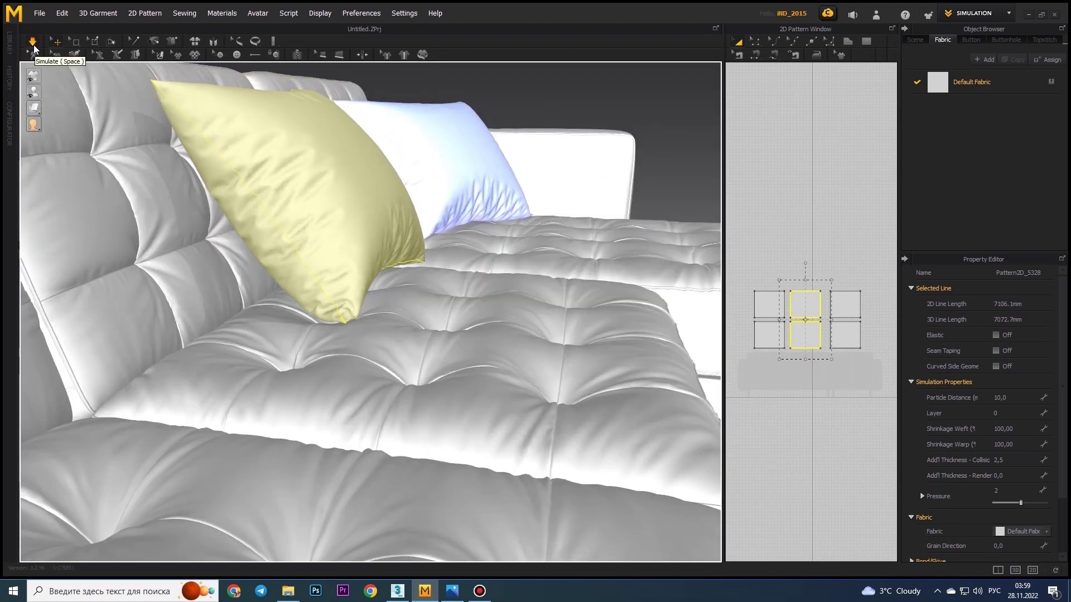
left_click(32, 42)
Re-simulate the middle pillow's panels with Particle Distance 5 so it drapes onto the sofa
mouse_move(335, 279)
right_mouse_down()
mouse_move(489, 275)
mouse_move(415, 239)
mouse_move(801, 341)
right_mouse_up()
key("Escape")
mouse_move(557, 279)
right_mouse_down()
mouse_move(464, 317)
mouse_move(391, 312)
right_mouse_up()
left_click(31, 42)
mouse_move(178, 83)
right_mouse_down()
mouse_move(270, 263)
mouse_move(370, 234)
mouse_move(103, 71)
right_mouse_up()
key("space")
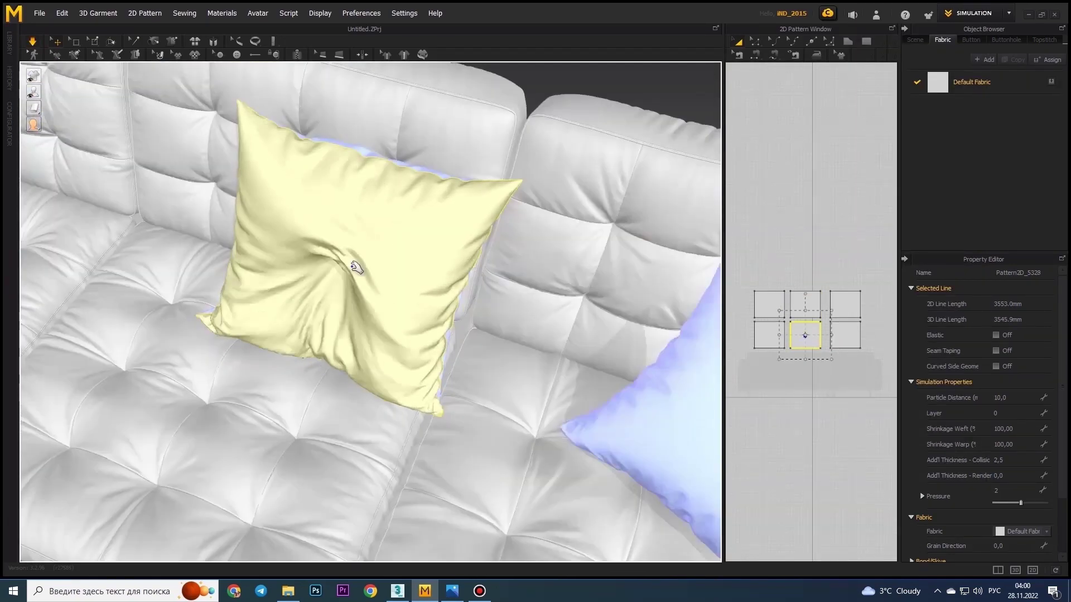
right_click_drag(293, 342, 424, 290)
left_click(827, 324)
type("5")
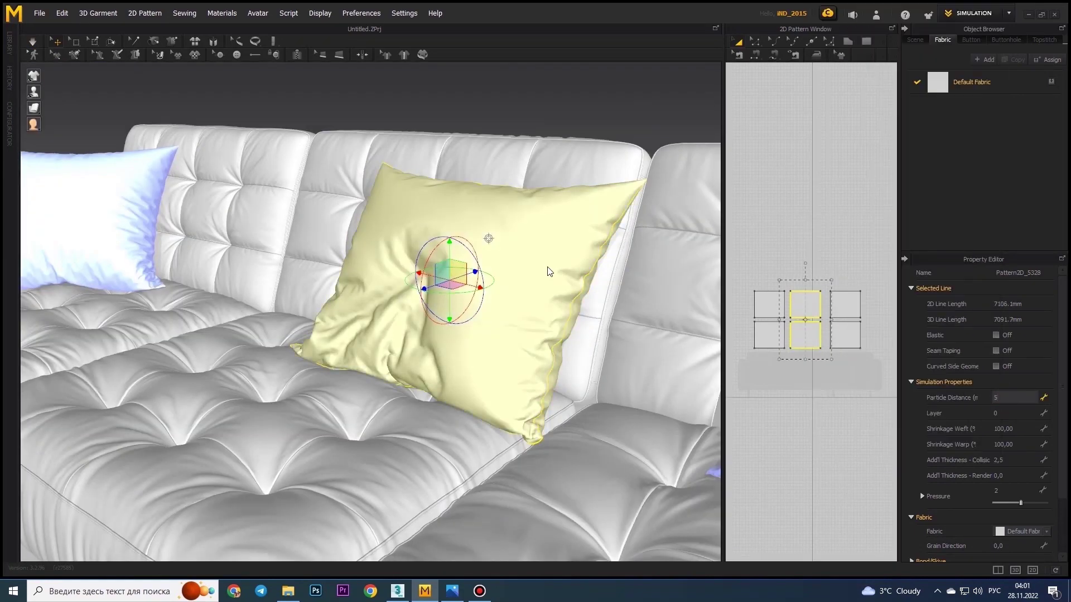
left_click(33, 42)
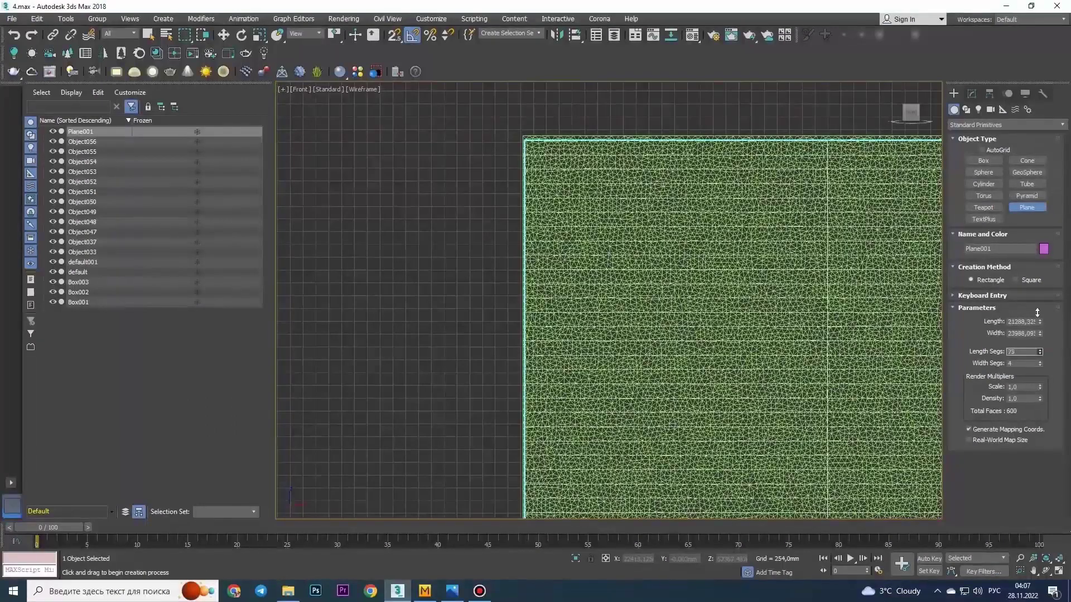
Enter the FFD lattice's control-point sub-level and zoom around the wall panels
key("1")
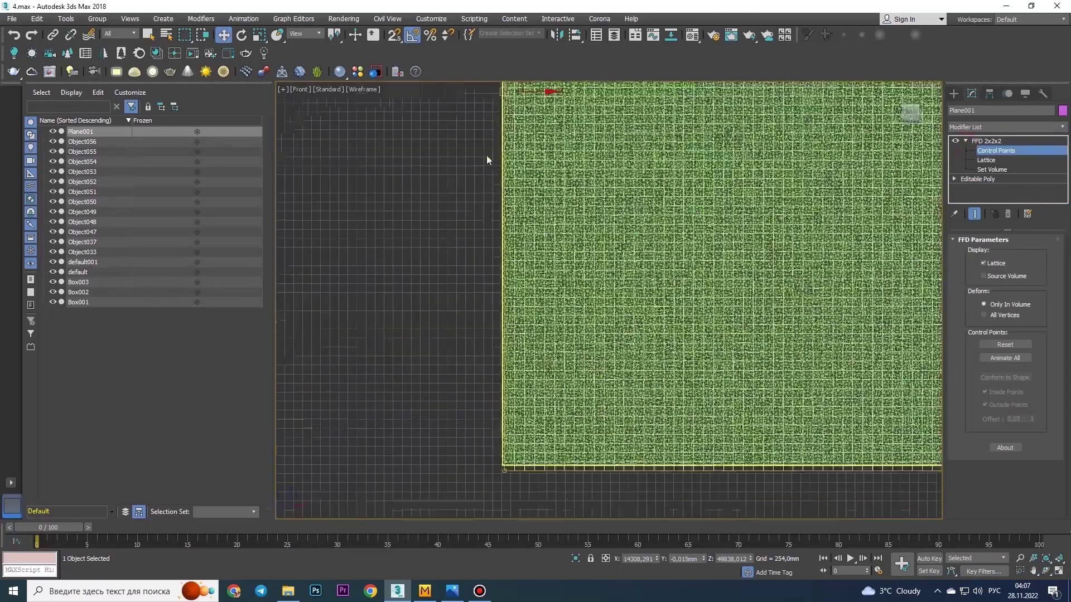
scroll(521, 230, "up", 5)
scroll(645, 174, "down", 3)
scroll(591, 158, "up", 3)
scroll(643, 292, "down", 5)
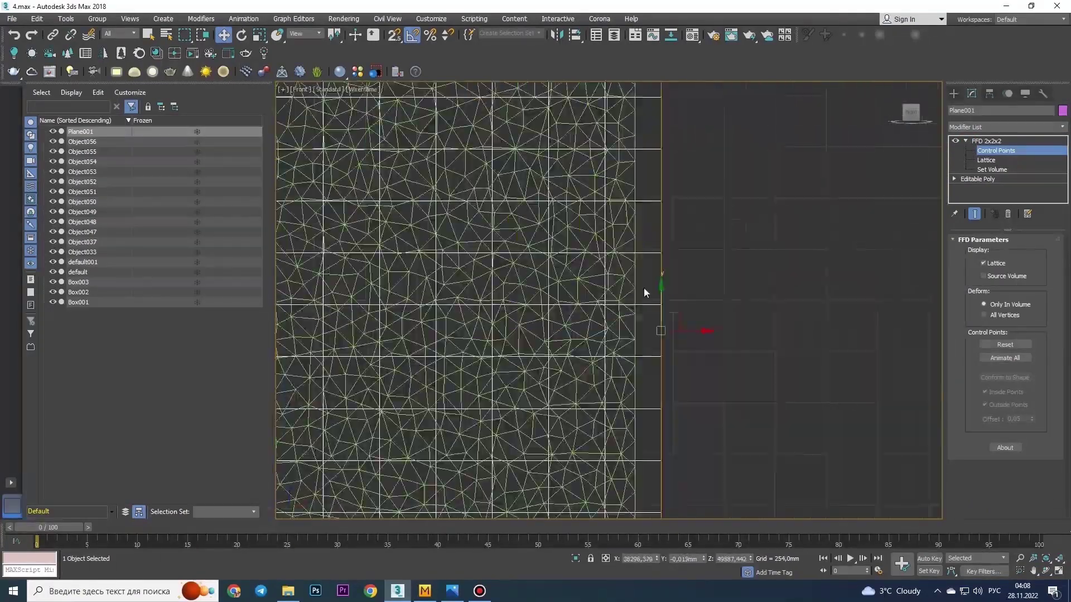
scroll(626, 368, "up", 4)
scroll(581, 354, "down", 2)
scroll(658, 265, "up", 3)
scroll(657, 265, "down", 4)
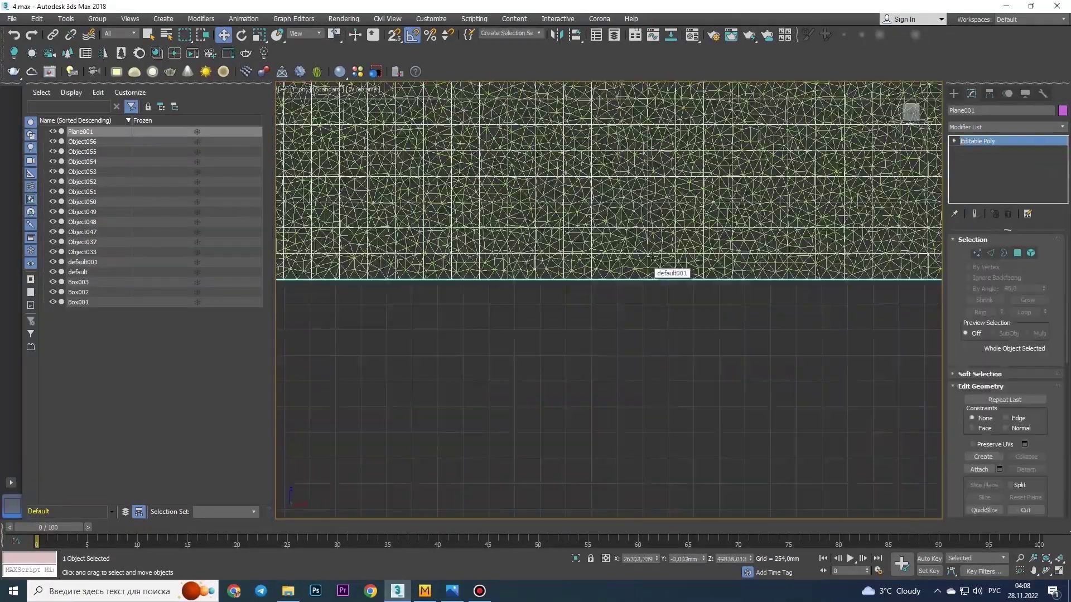
Paste two more copies of the wall panel plane
key("ctrl+v")
key("Return")
scroll(531, 267, "up", 4)
scroll(686, 278, "down", 4)
key("ctrl+v")
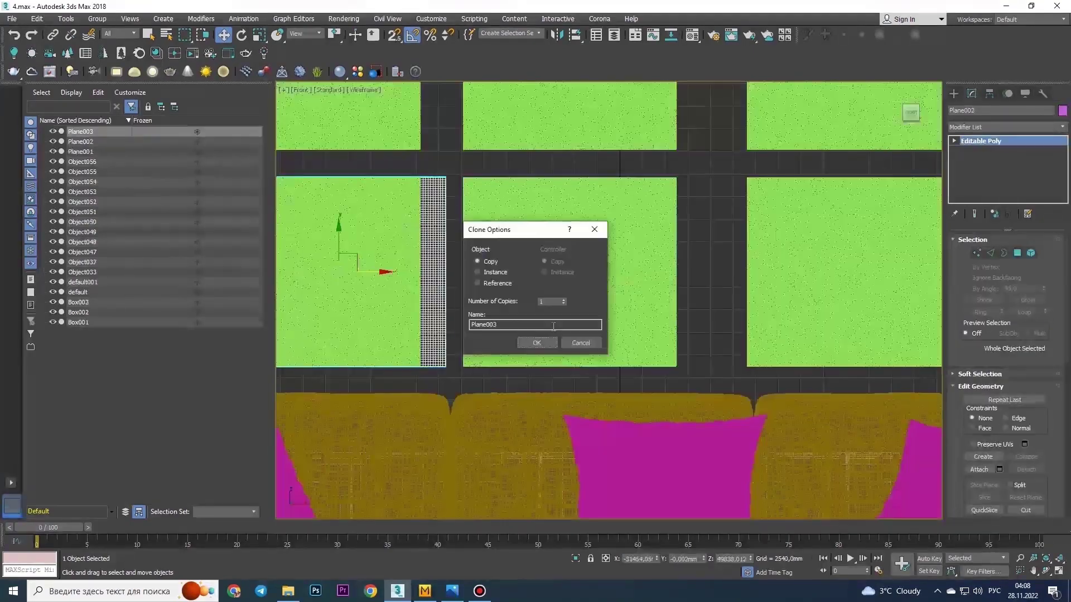
scroll(347, 271, "up", 4)
scroll(354, 289, "down", 3)
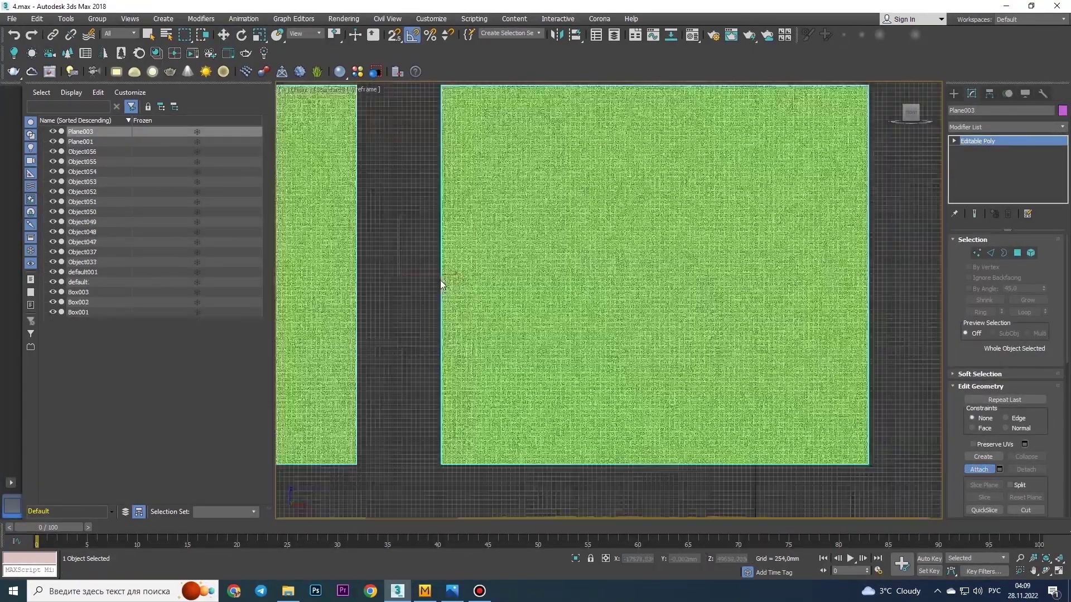
scroll(443, 284, "up", 5)
scroll(574, 208, "down", 5)
Move the new plane into place and apply a Skin Wrap modifier to Plane004
key("w")
scroll(556, 270, "up", 5)
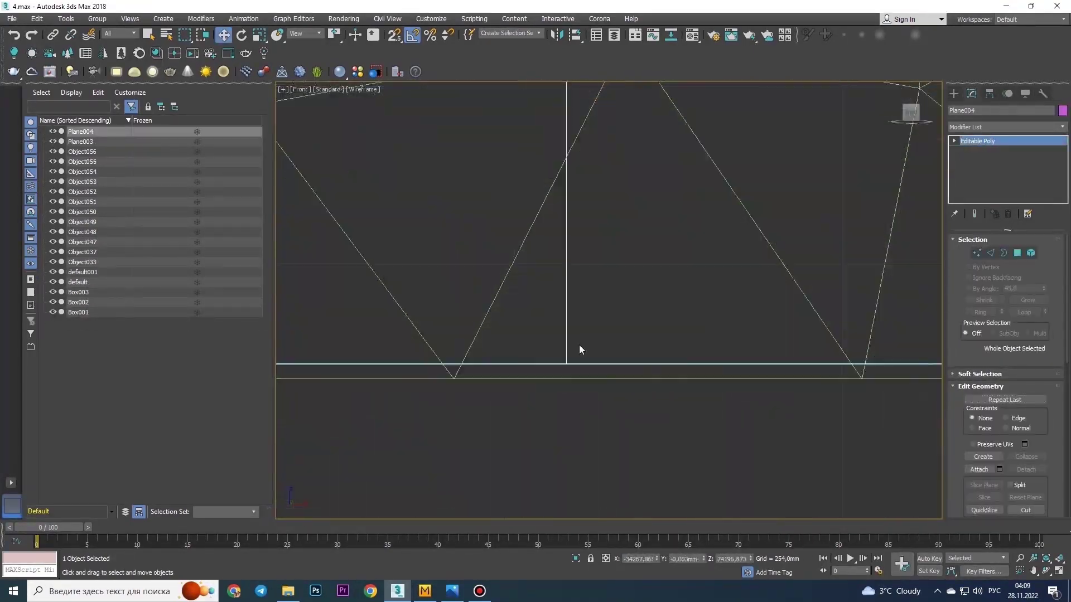
scroll(558, 279, "down", 2)
scroll(558, 279, "down", 3)
key("alt+w")
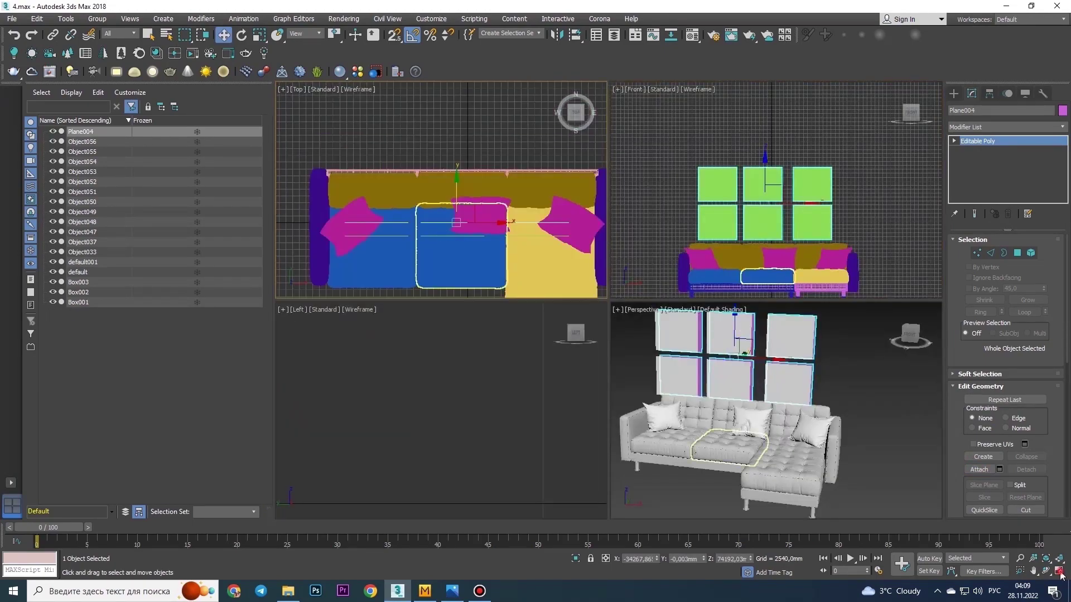
key("alt+w")
scroll(683, 270, "up", 5)
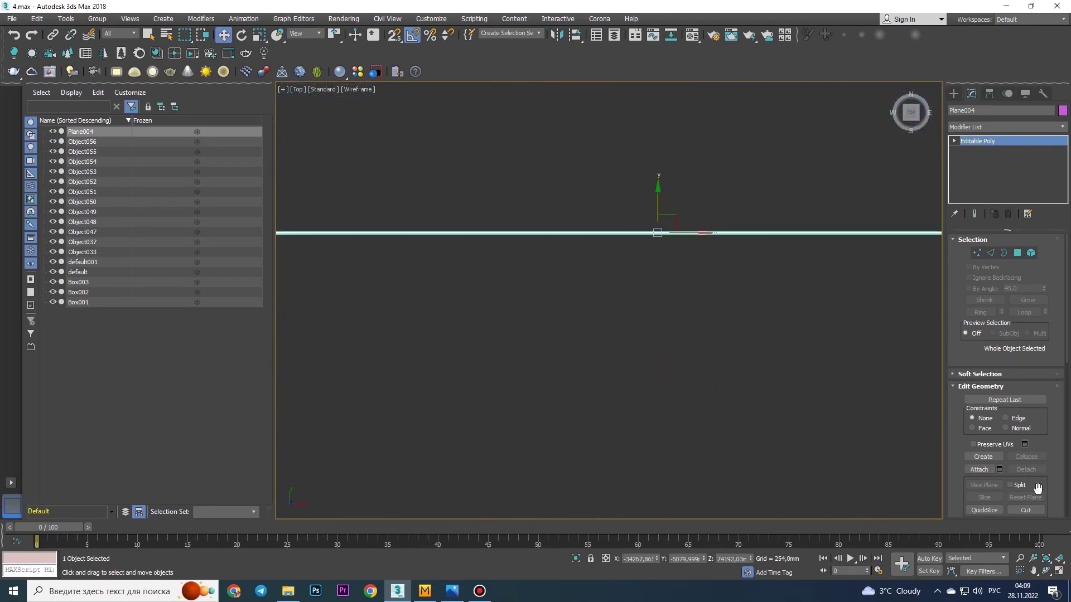
key("alt+w")
left_click(1007, 128)
left_click(1064, 340)
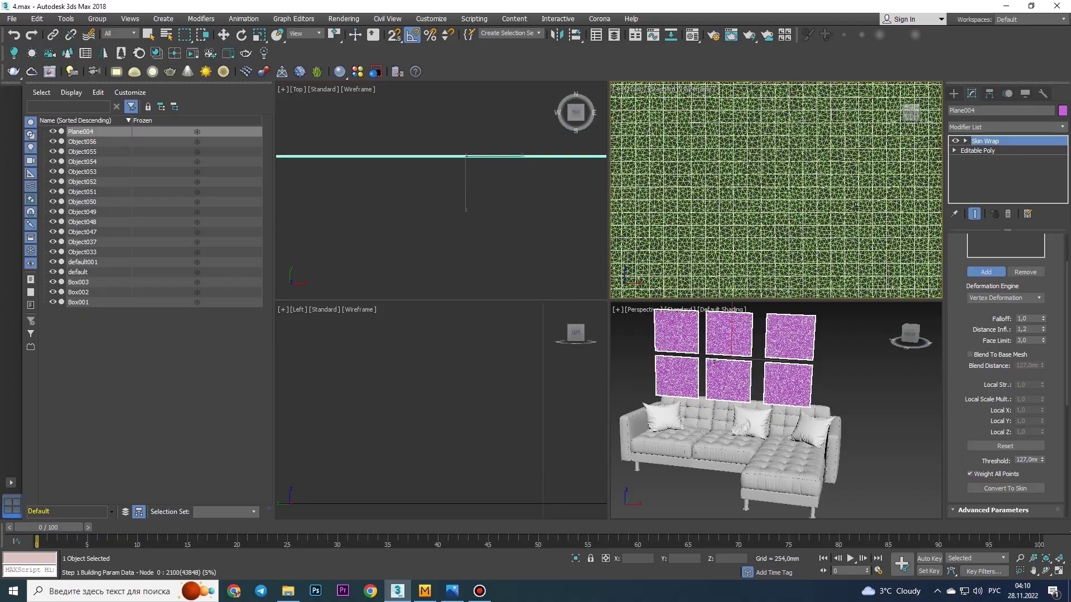